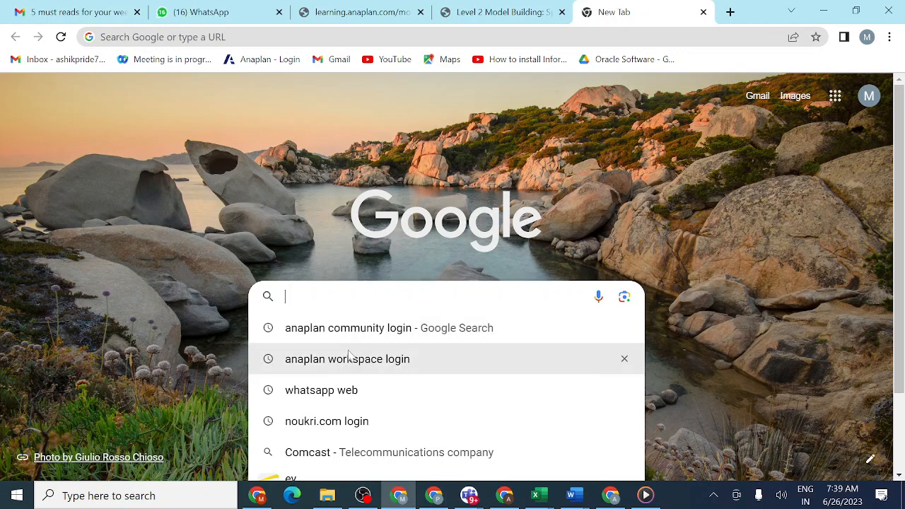
- Find the Anaplan workspace login page, sign in with the saved credentials, and open the "level2 supply chain downloaded" model
left_click(347, 359)
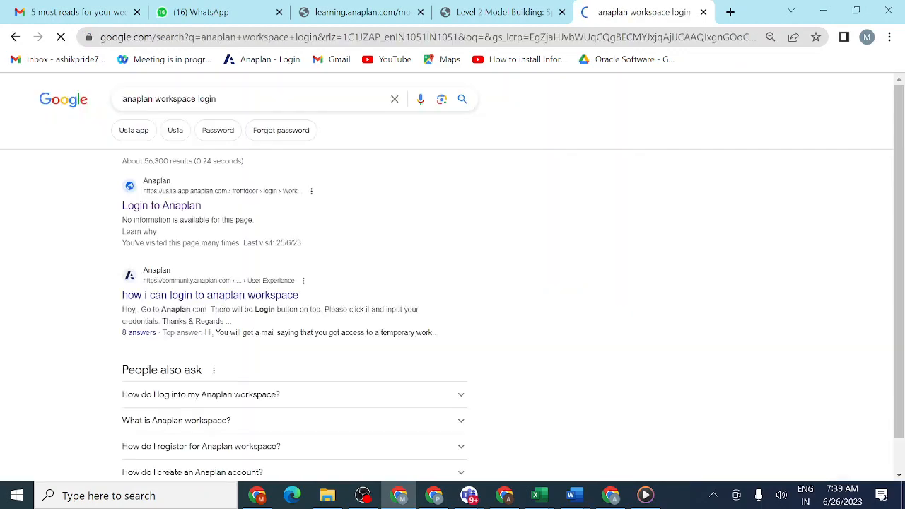
left_click(163, 210)
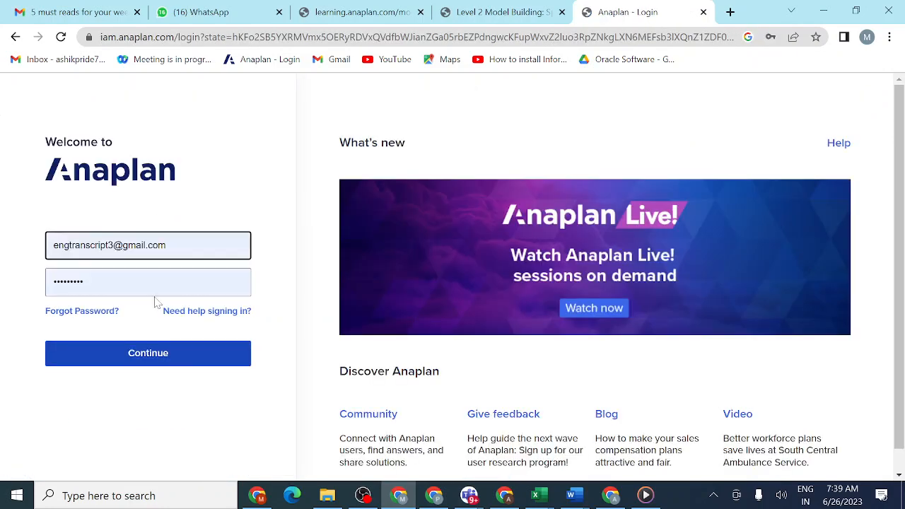
left_click(142, 357)
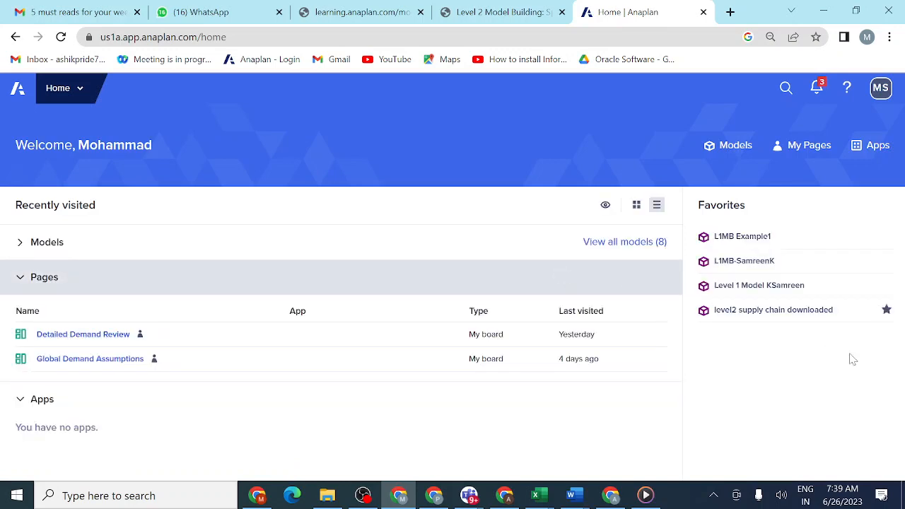
left_click(754, 315)
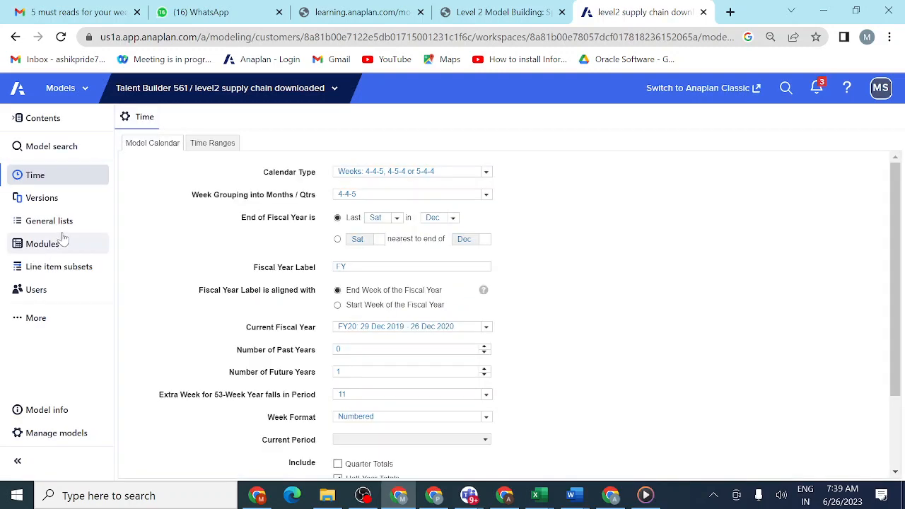
- Open the Accounts list from the model's general lists and show it in Grid View
left_click(54, 221)
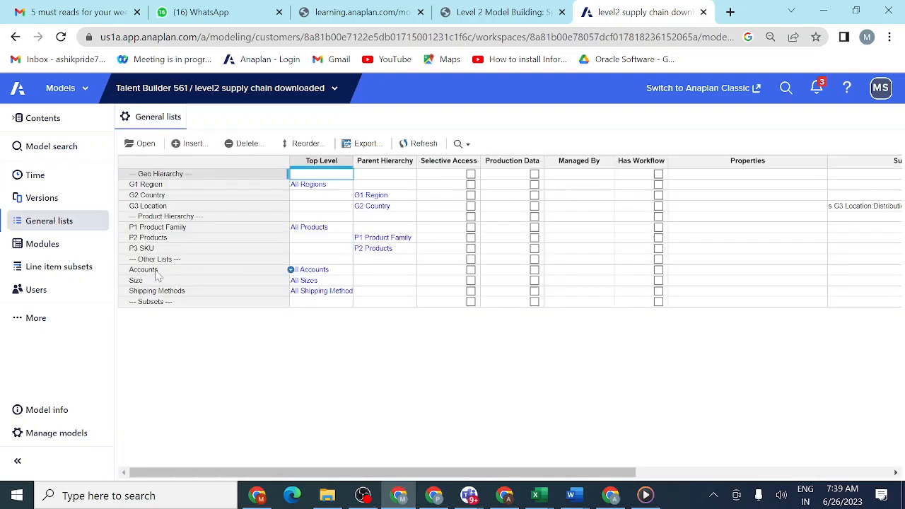
left_click(155, 271)
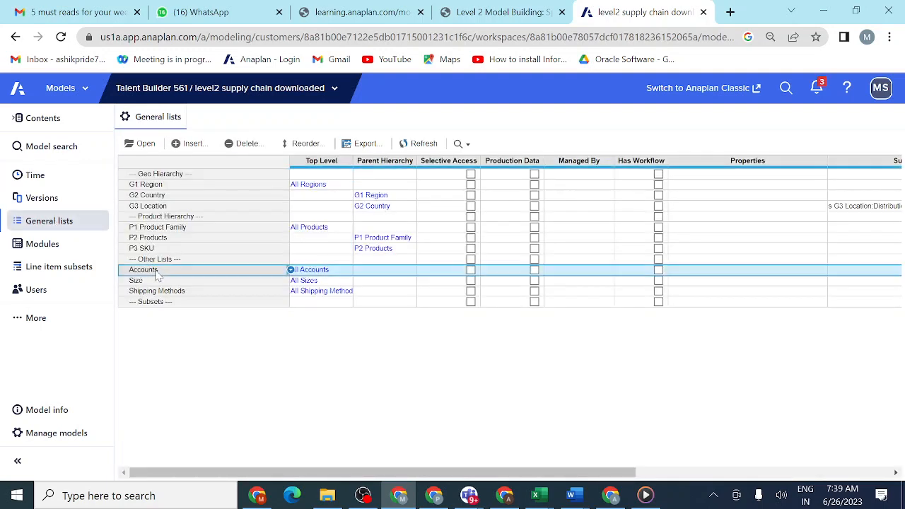
left_click(144, 144)
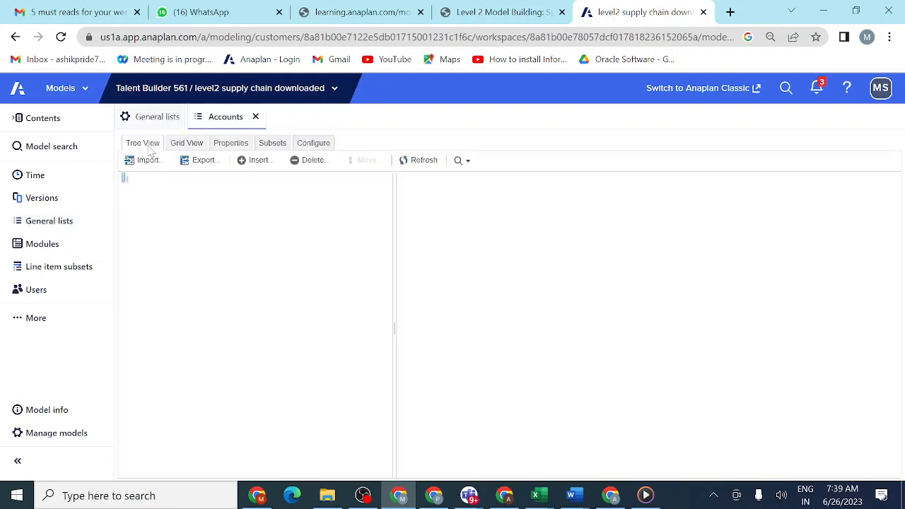
left_click(186, 143)
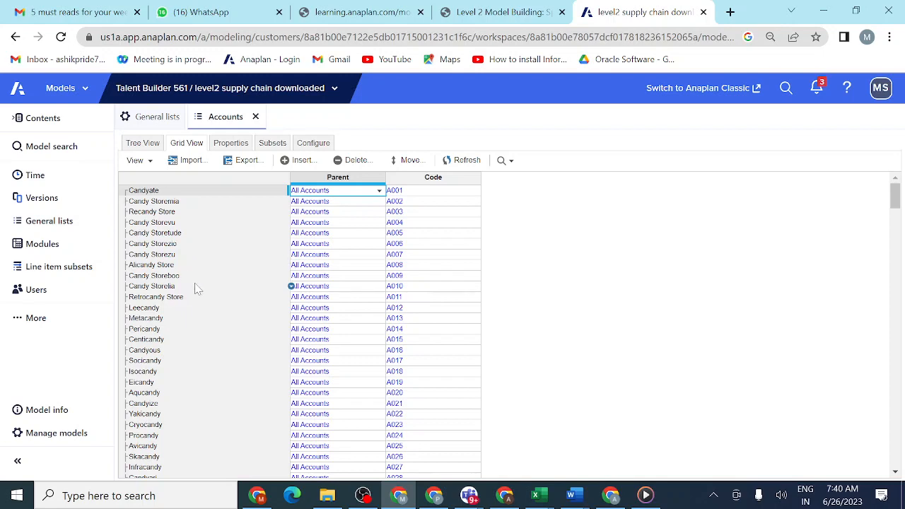
- Examine the members of the Accounts list with their parents and codes, through to the end of the list
scroll(198, 288, "down", 8)
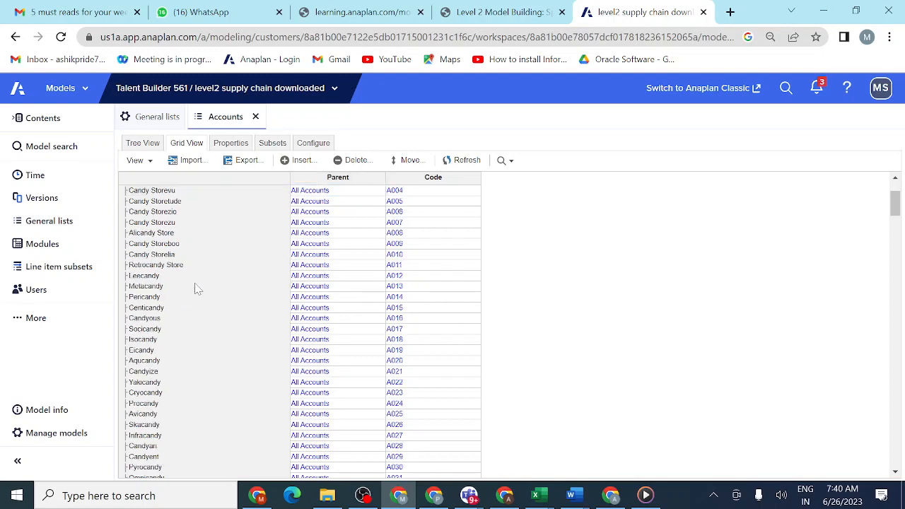
scroll(197, 288, "down", 19)
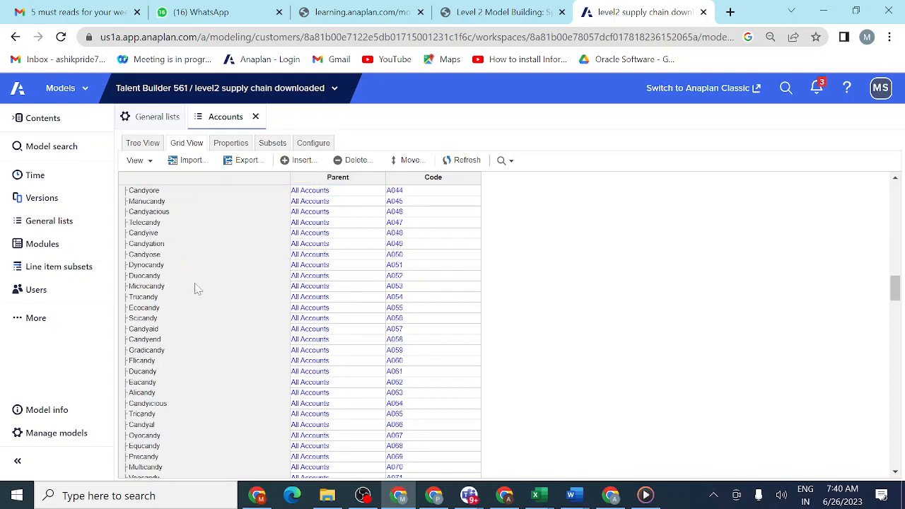
scroll(197, 289, "down", 14)
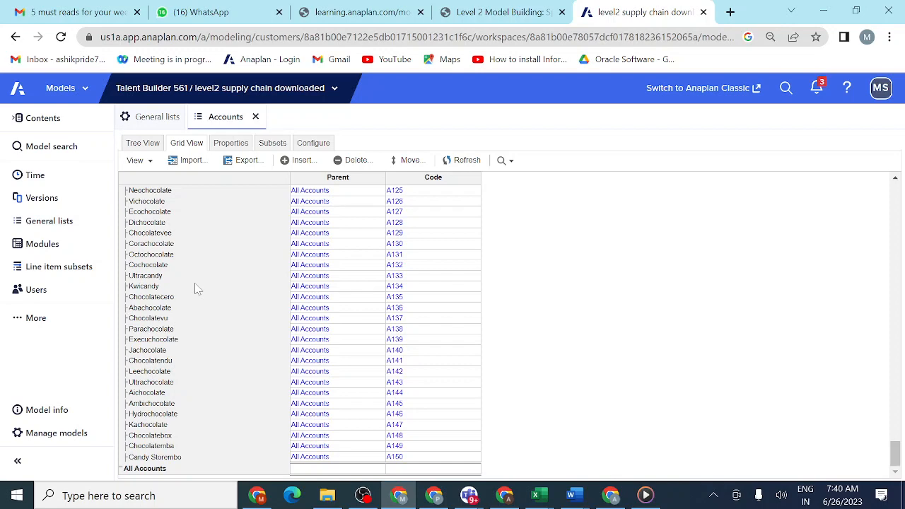
scroll(197, 288, "up", 3)
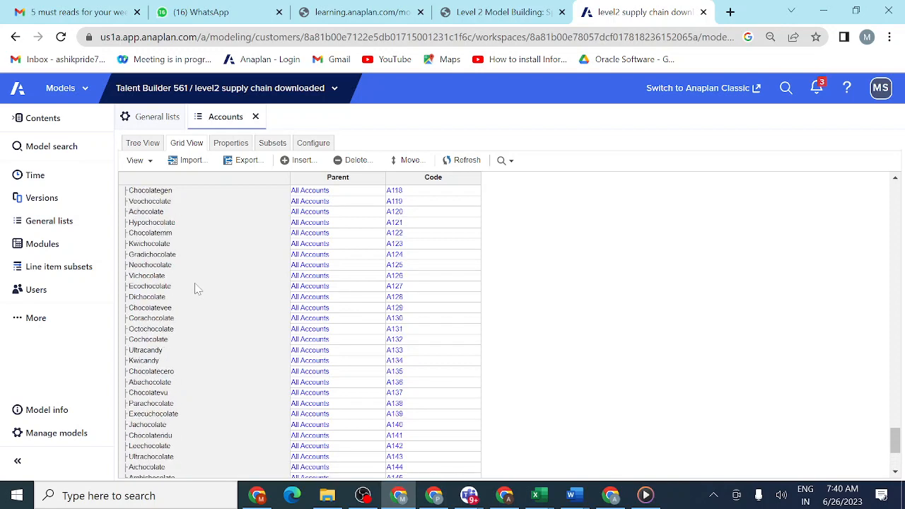
scroll(198, 288, "down", 3)
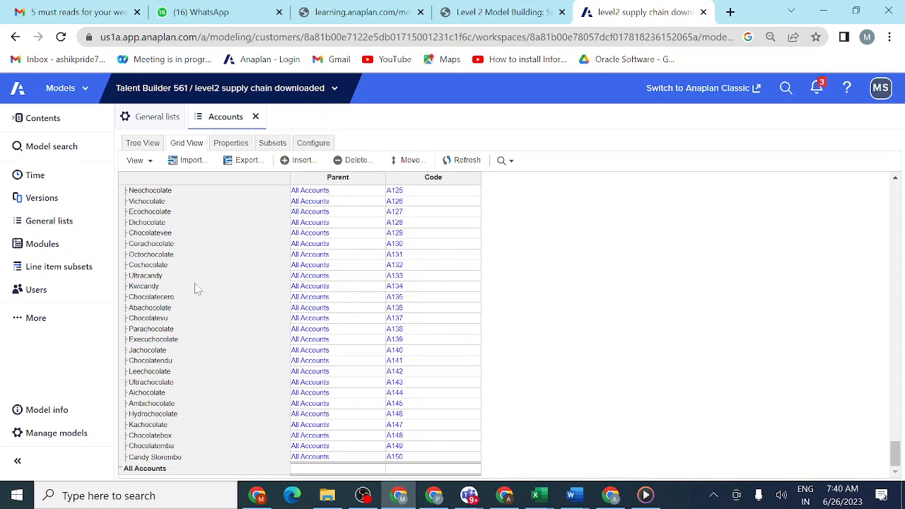
scroll(197, 289, "up", 10)
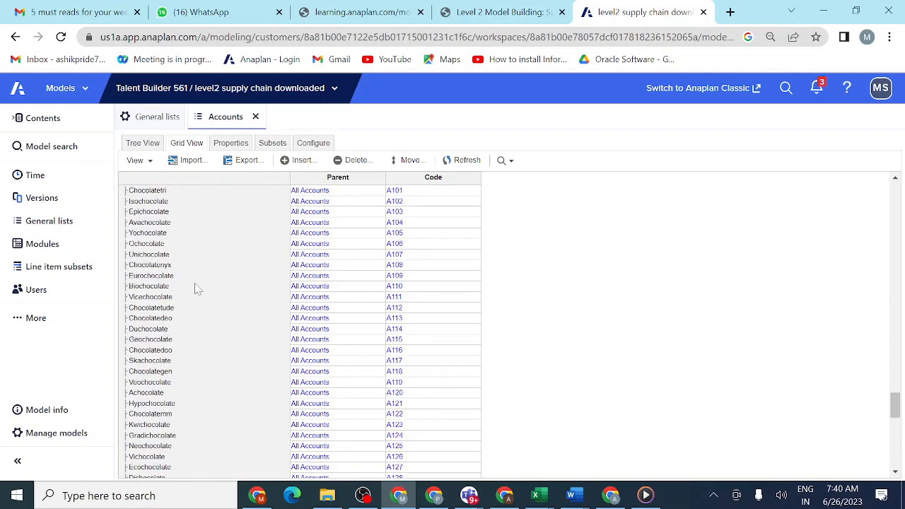
scroll(197, 288, "up", 10)
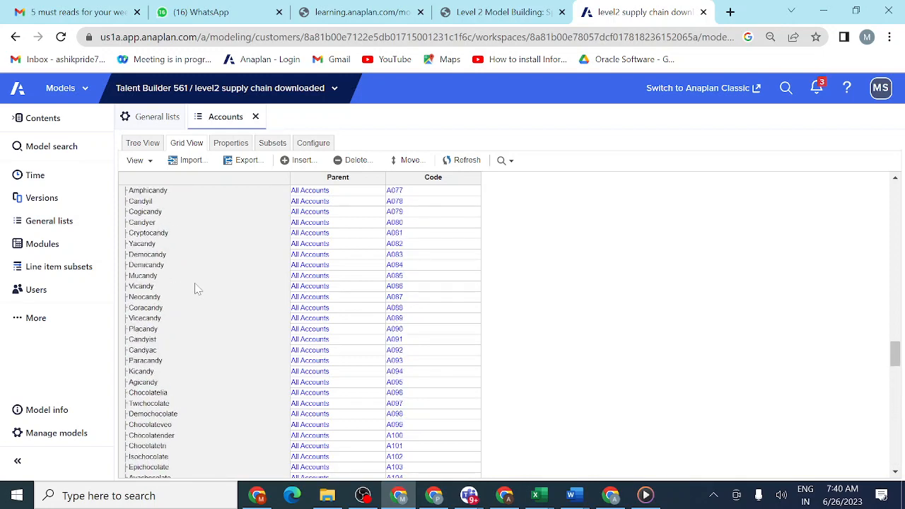
scroll(198, 288, "up", 15)
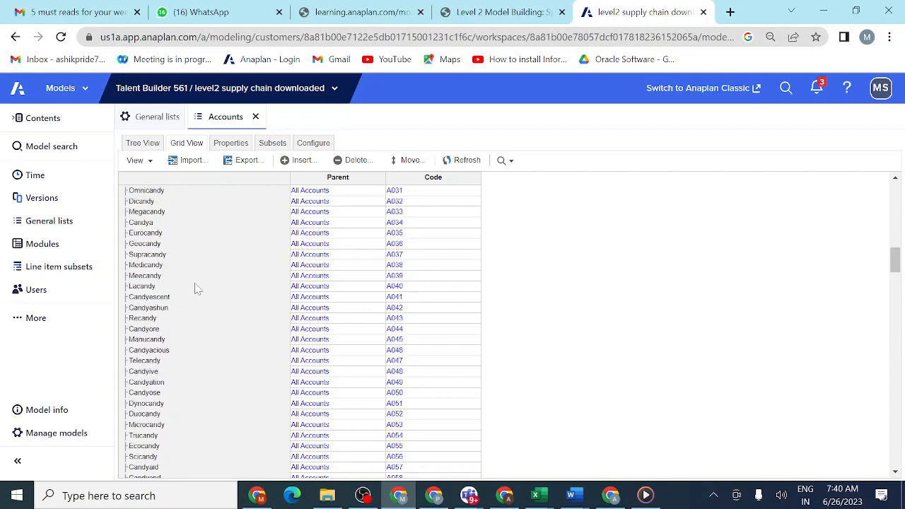
scroll(195, 284, "up", 12)
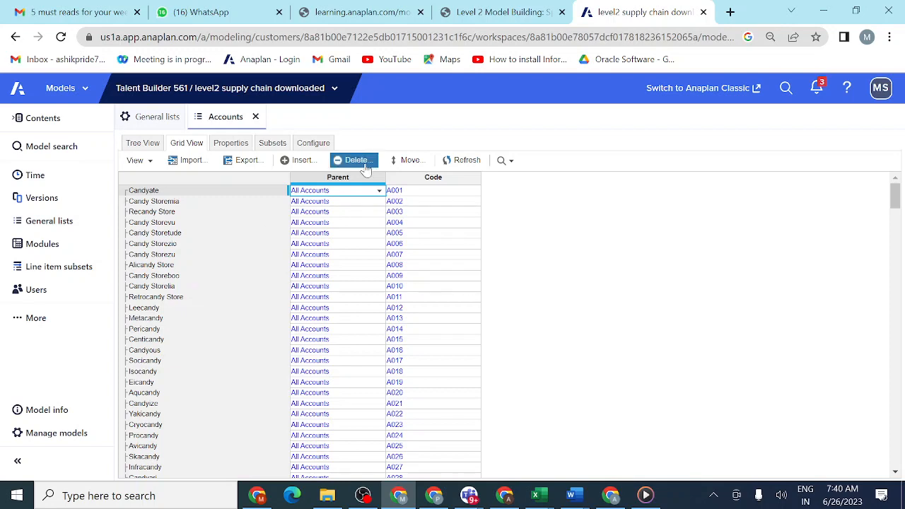
- Switch to the Level 2 Model Building: Sprint 3 course and open lesson 3.3.3 Activity: Create Distribution Center Parameters
left_click(525, 8)
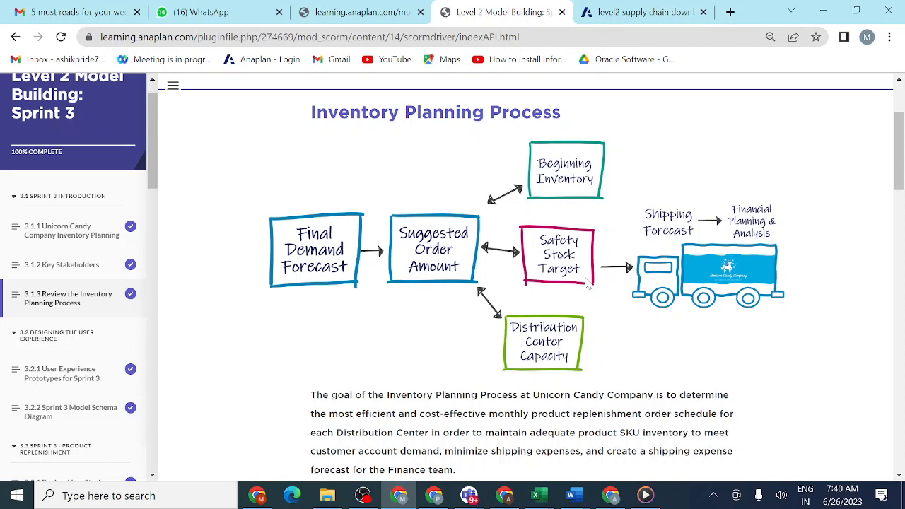
scroll(586, 283, "down", 2)
scroll(586, 283, "up", 2)
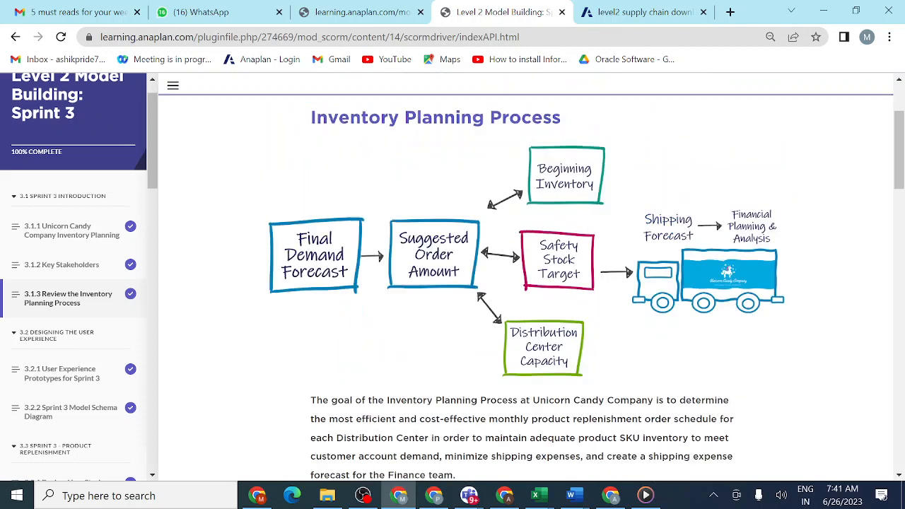
scroll(586, 288, "up", 2)
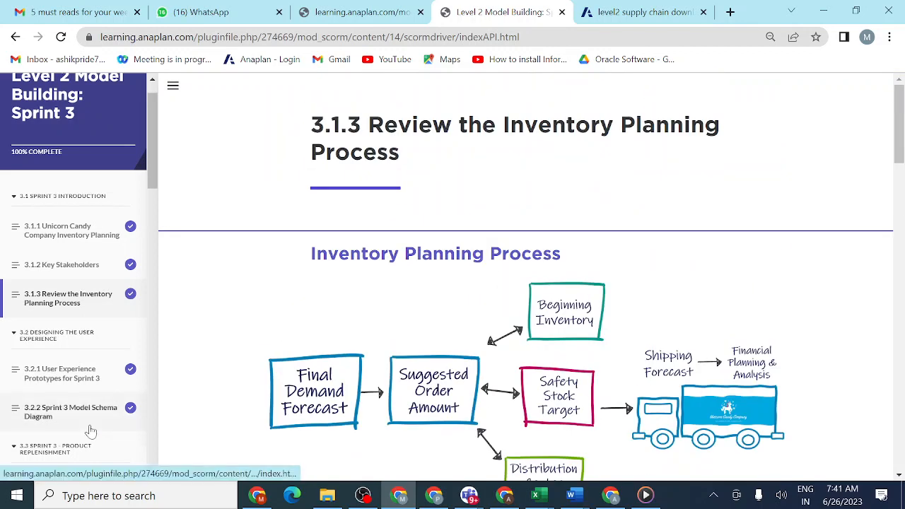
scroll(90, 428, "down", 3)
scroll(90, 428, "down", 1)
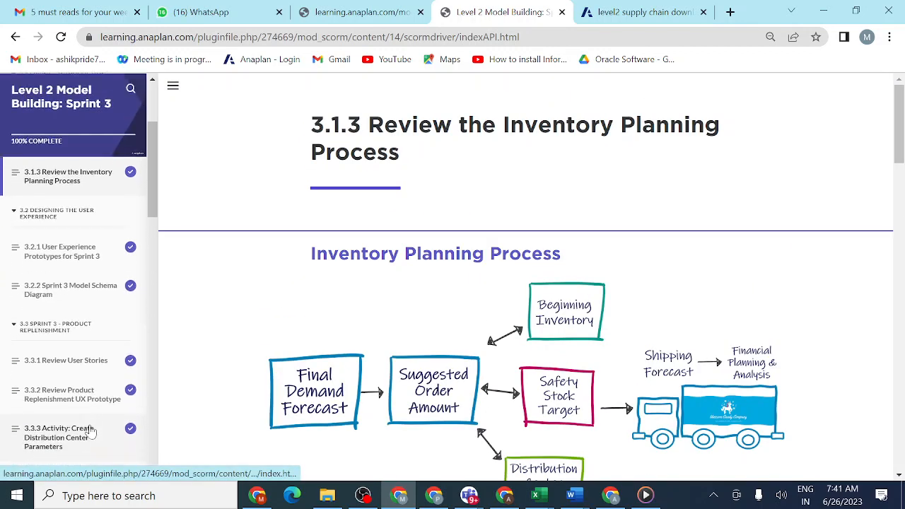
scroll(90, 424, "down", 1)
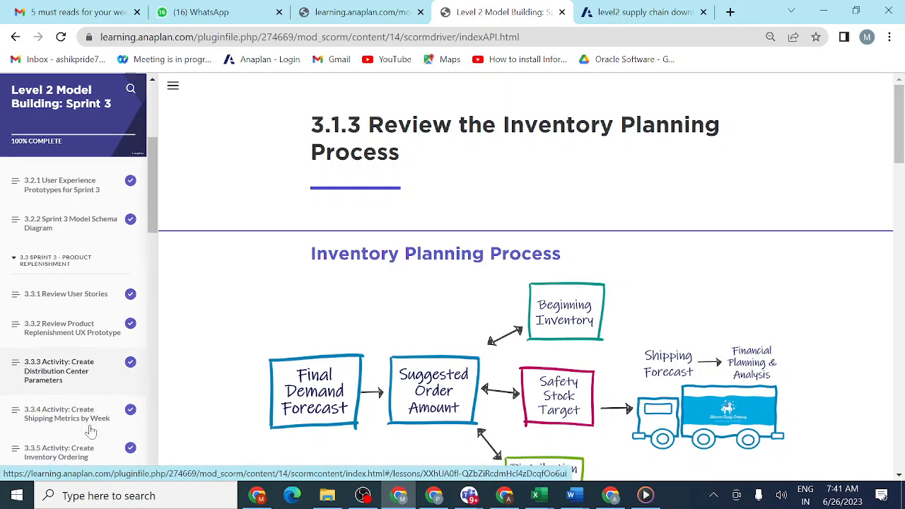
left_click(83, 373)
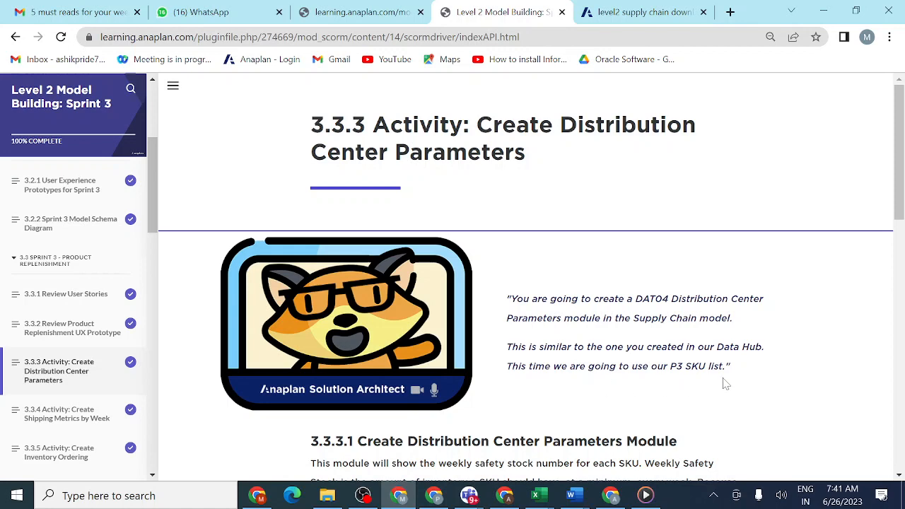
- Copy the module name "DAT04 Distribution Center Parameters" from the specifications in section 3.3.3.1 of the lesson
scroll(725, 383, "down", 2)
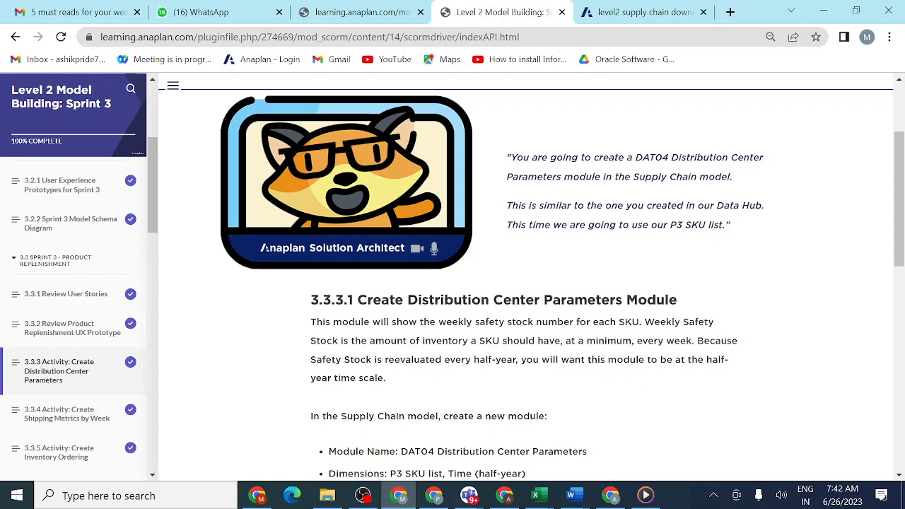
scroll(400, 415, "down", 2)
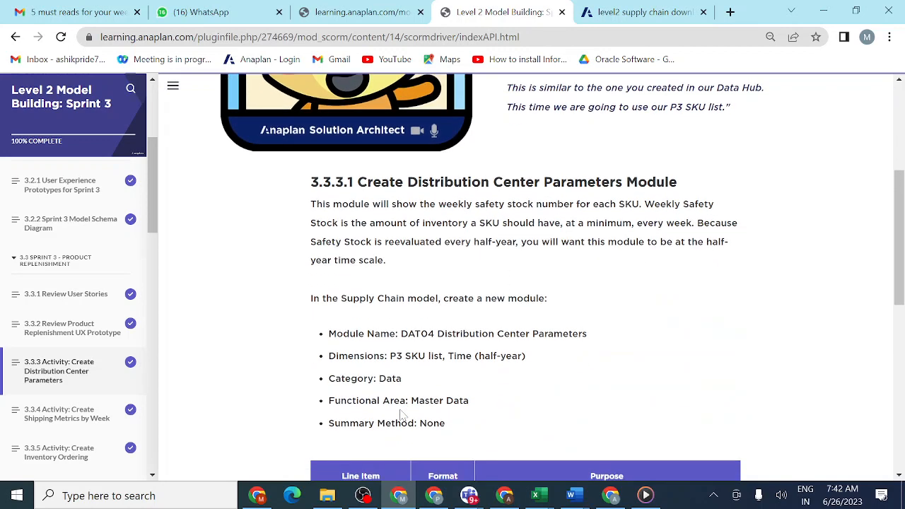
scroll(401, 416, "down", 1)
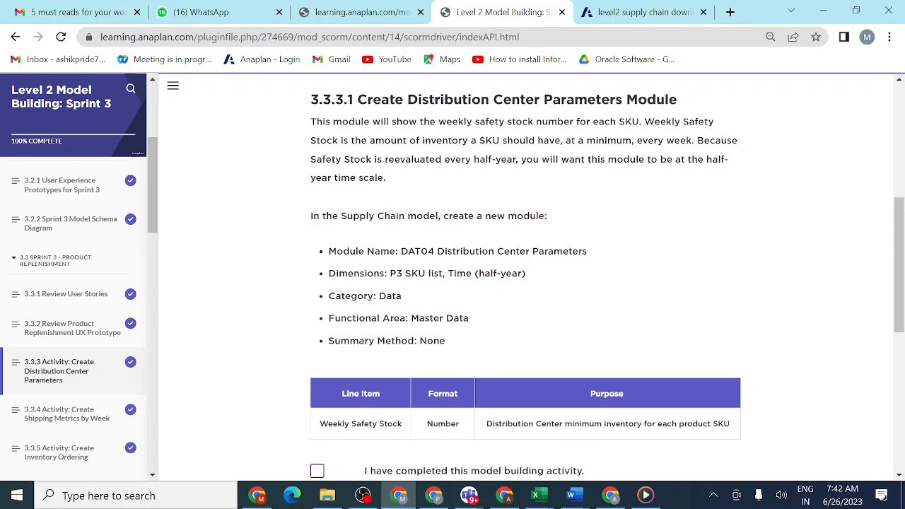
left_click_drag(398, 251, 623, 253)
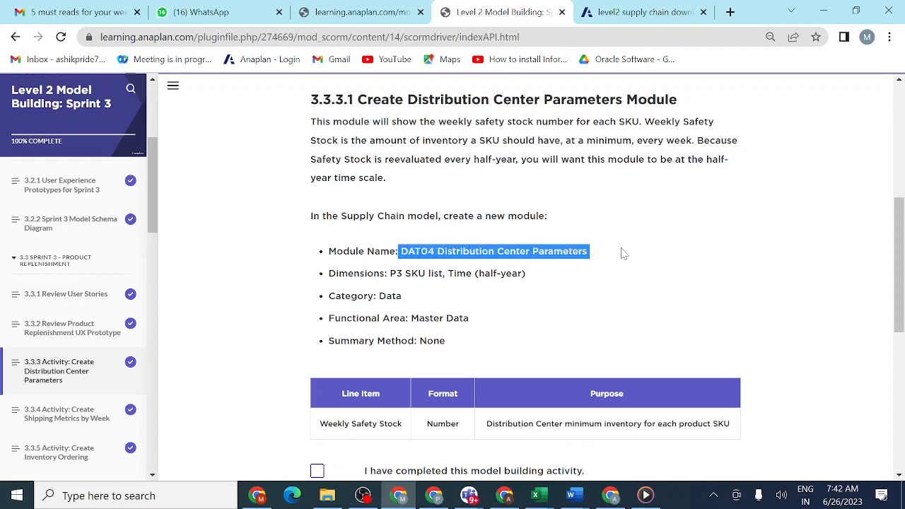
- Insert a new module in the supply chain model and name it "DAT04 Distribution Center Parameters"
left_click(648, 13)
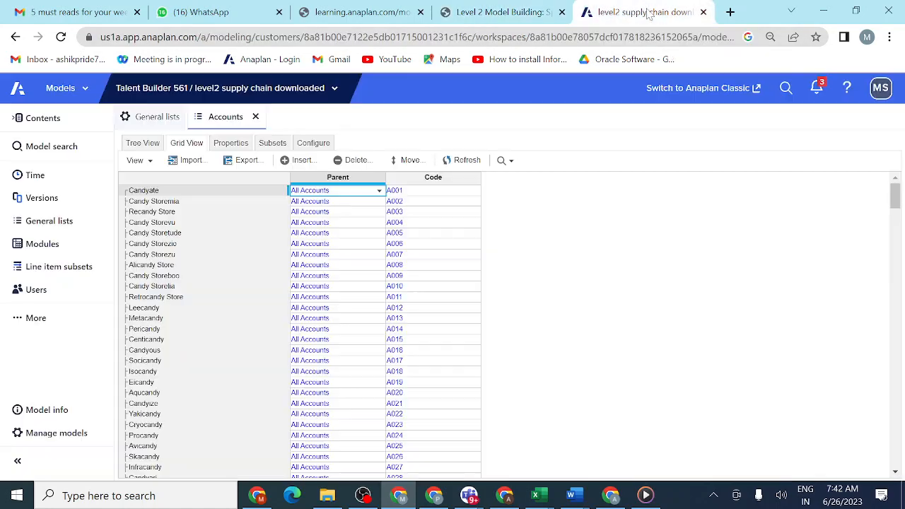
left_click(44, 246)
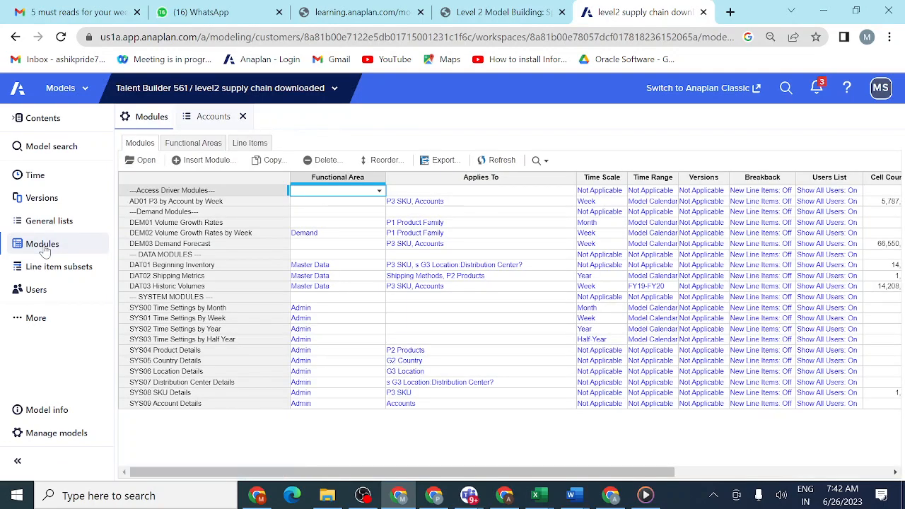
left_click(209, 160)
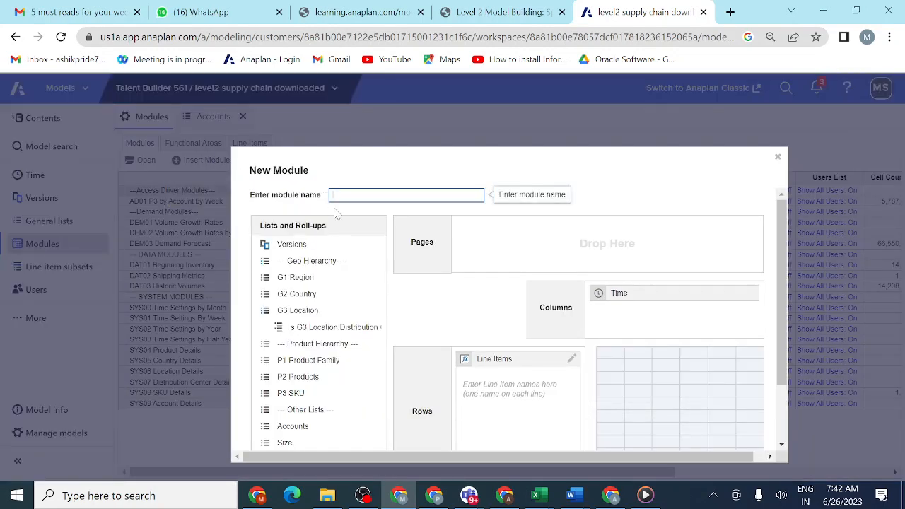
type("DAT04 Distribution Center Paramotors")
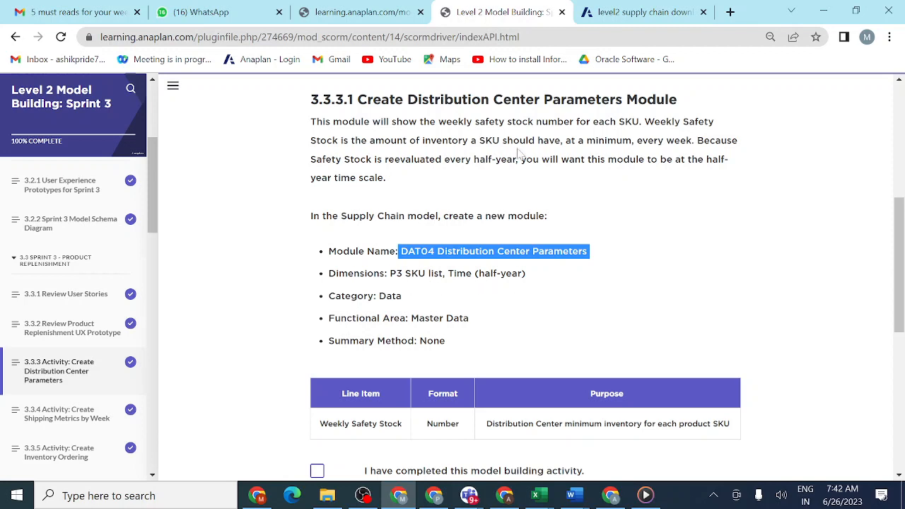
- Add the P3 SKU list to the Pages dimension of the new DAT04 module
left_click(625, 19)
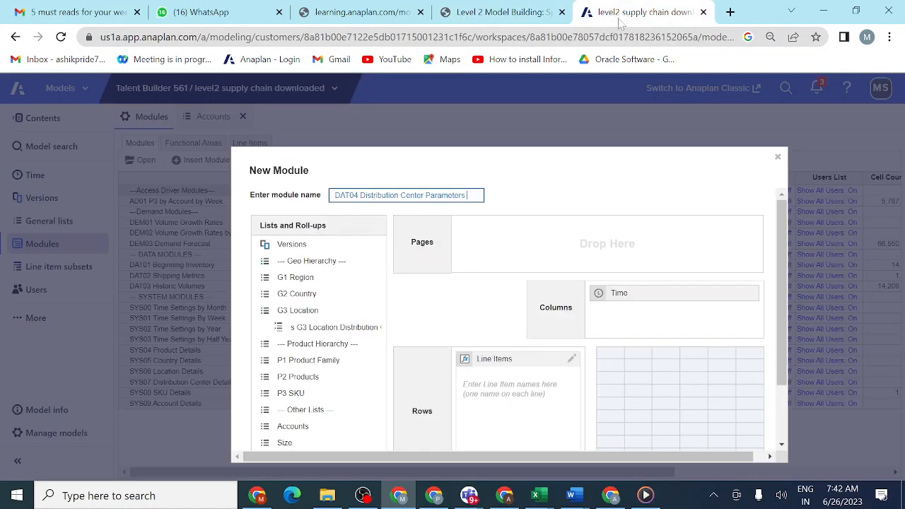
left_click(301, 396)
left_click_drag(301, 396, 517, 239)
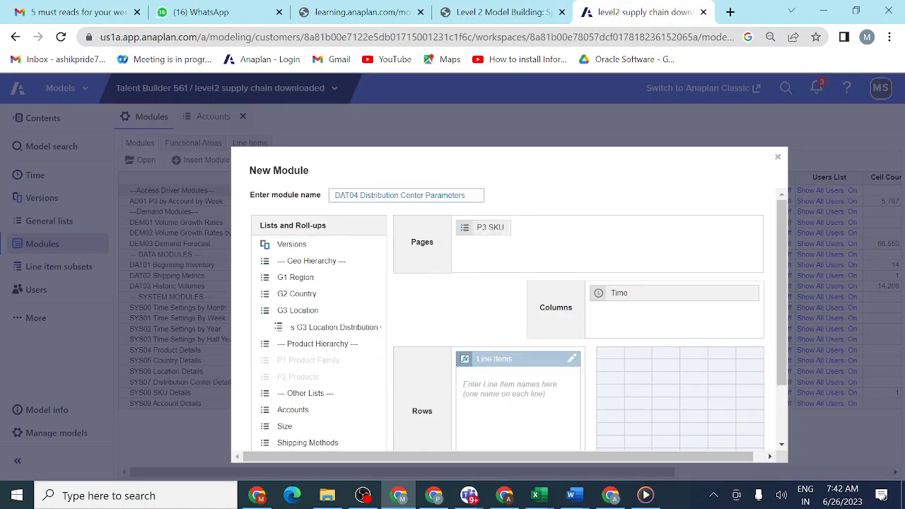
- Add the line item Weekly Safety Stock, copied from the lesson's line item table, and create the DAT04 module
left_click(516, 396)
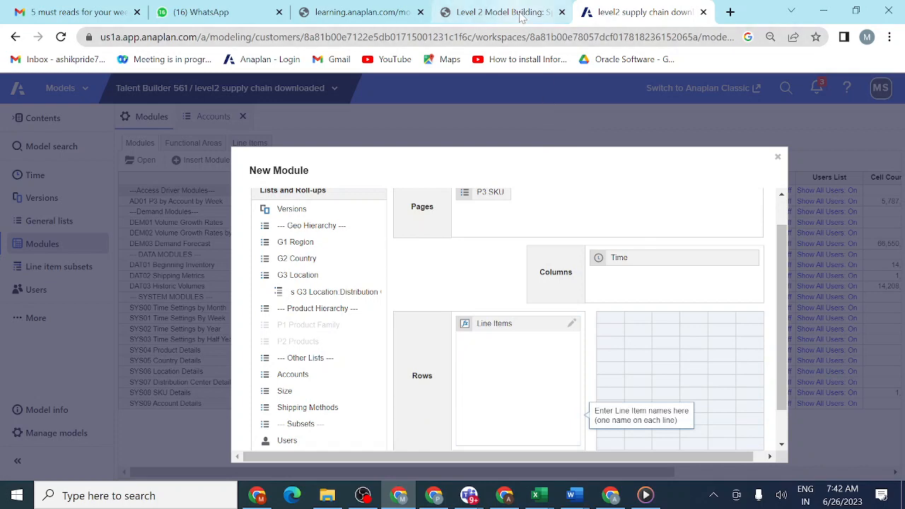
left_click(523, 20)
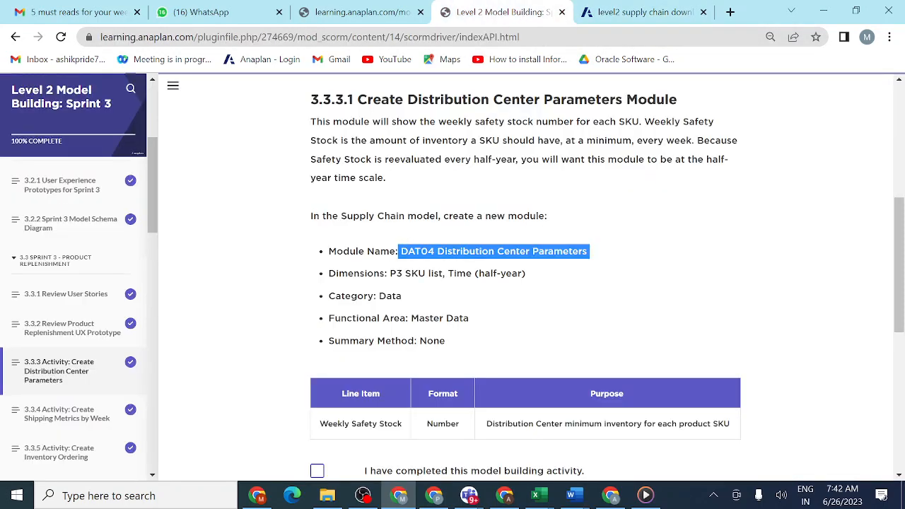
scroll(344, 418, "down", 1)
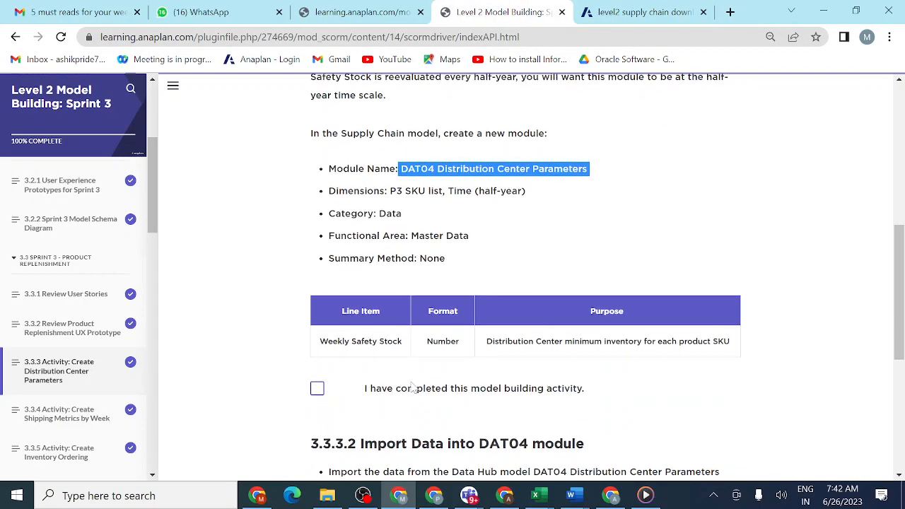
left_click_drag(402, 342, 319, 342)
key("ctrl+c")
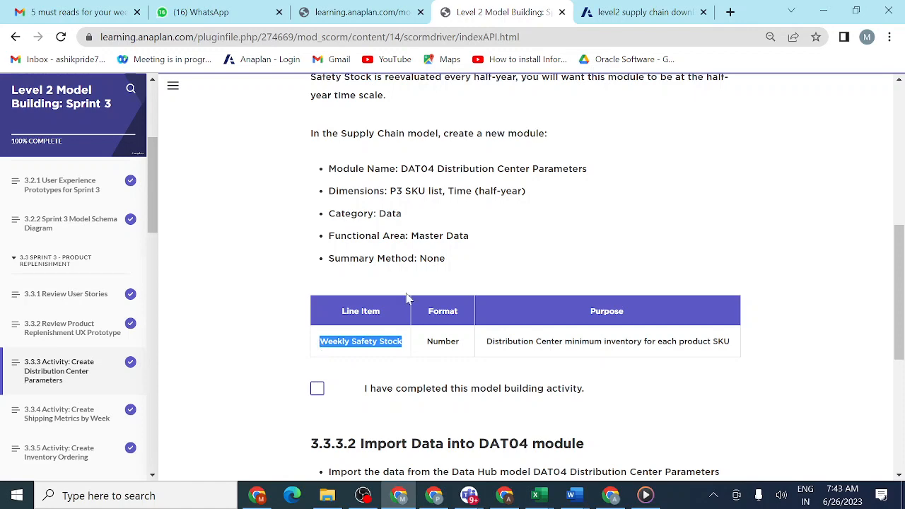
left_click(655, 16)
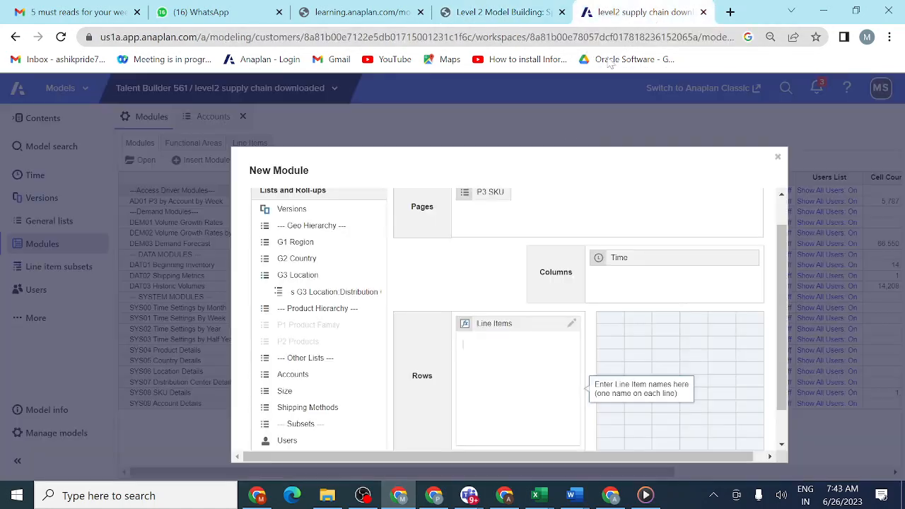
key("ctrl+v")
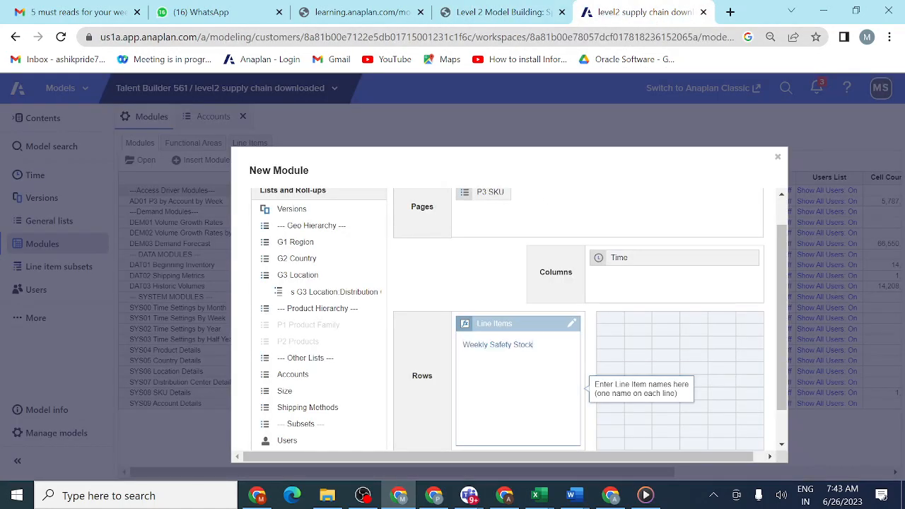
left_click(661, 355)
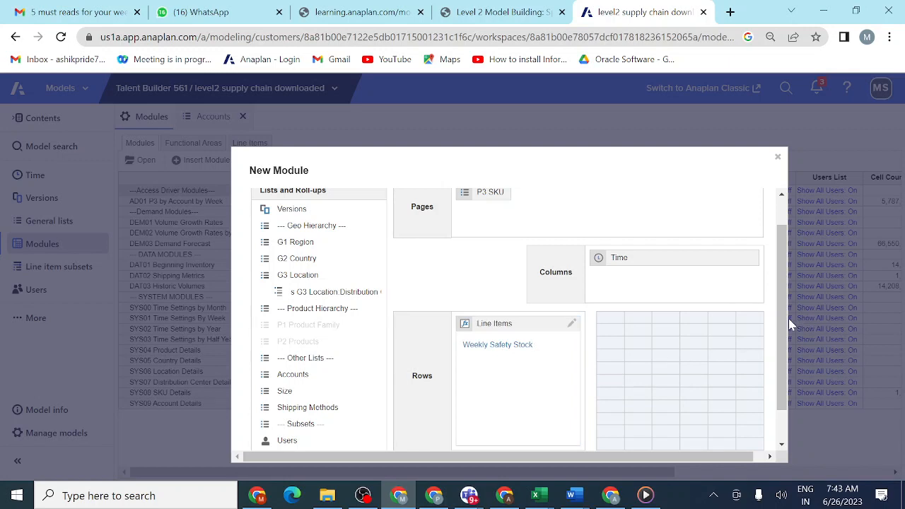
left_click_drag(784, 324, 784, 414)
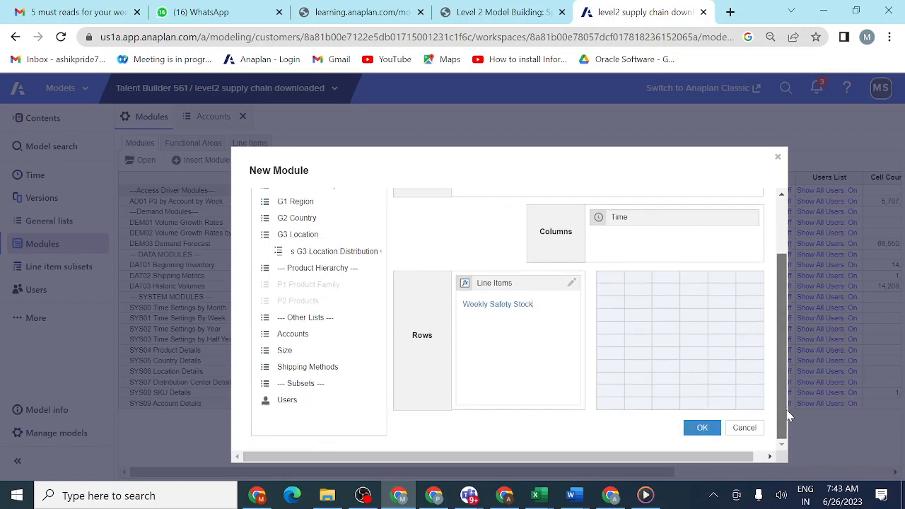
left_click(702, 428)
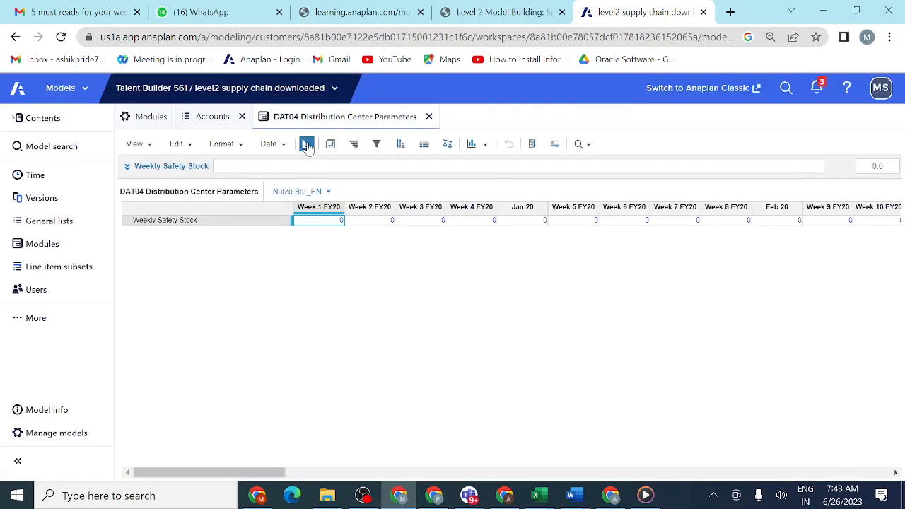
- Show the DAT04 module's blueprint and set the summary method of Weekly Safety Stock to None, per the lesson's specifications
left_click(306, 144)
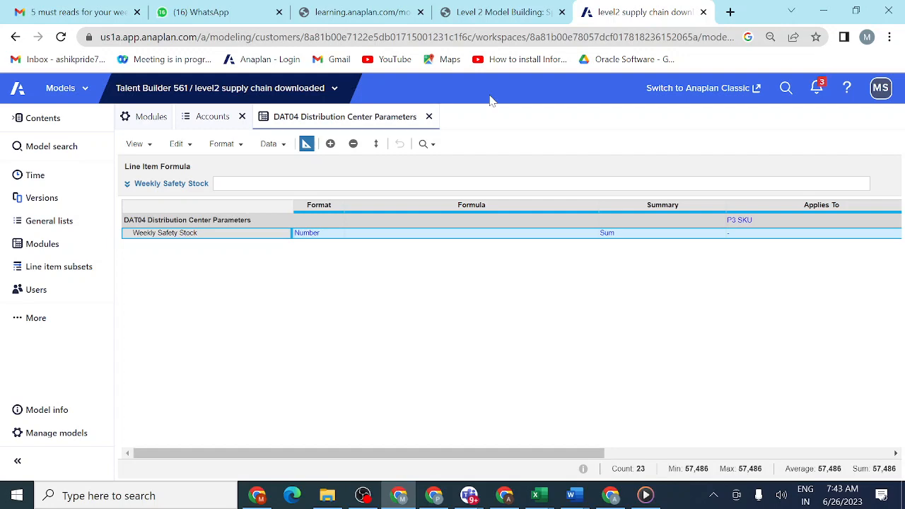
left_click(515, 12)
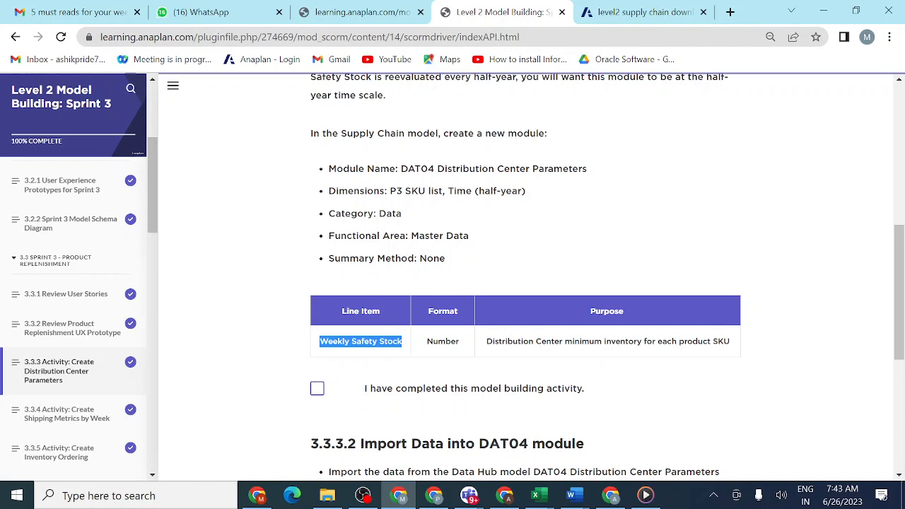
left_click(636, 12)
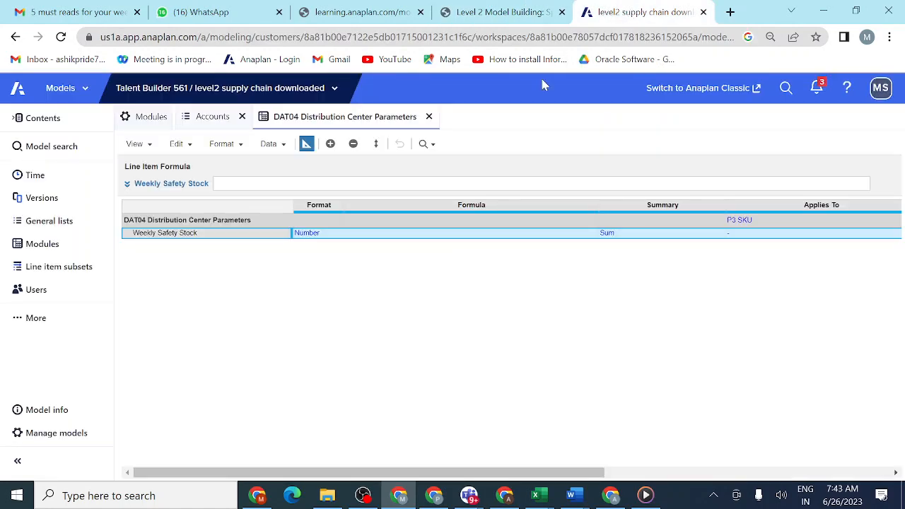
left_click(676, 239)
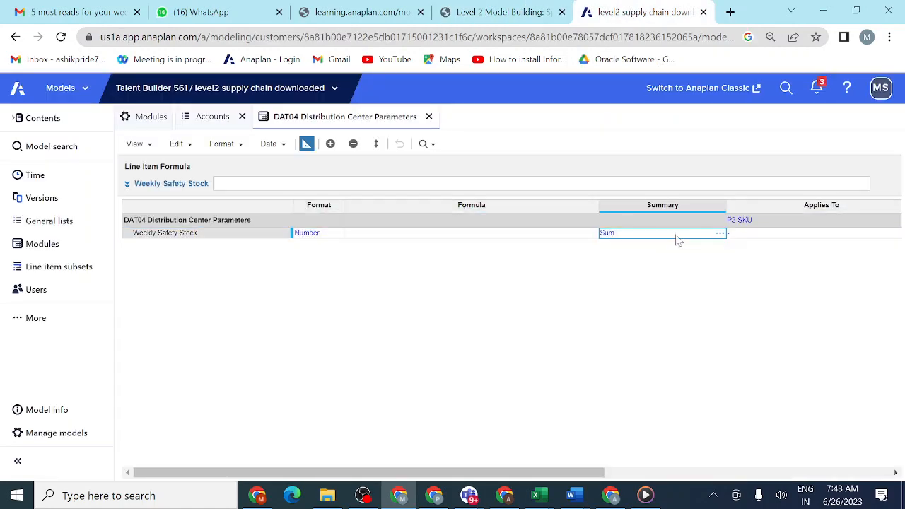
left_click(721, 233)
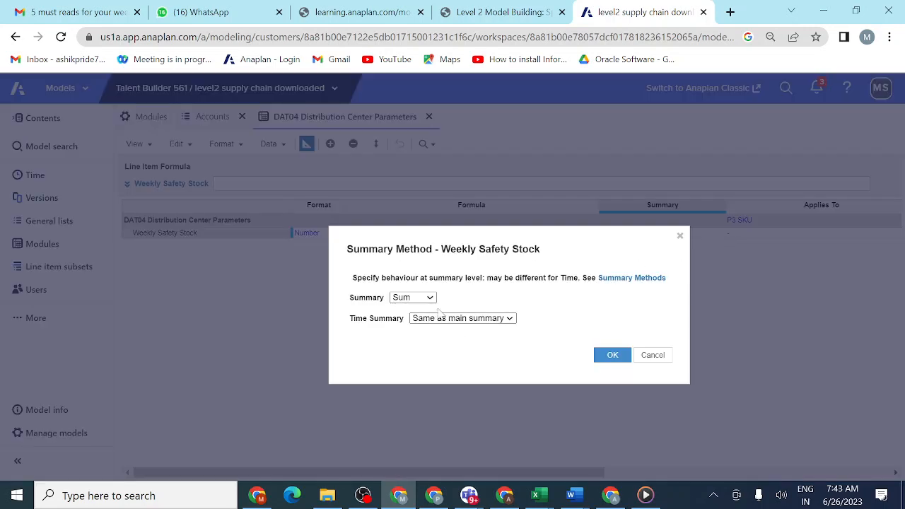
left_click(431, 300)
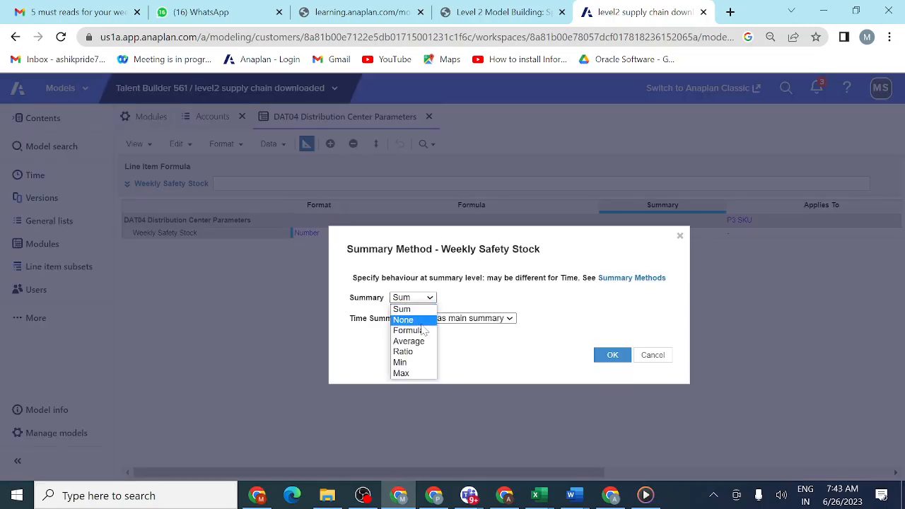
left_click(422, 319)
left_click(608, 356)
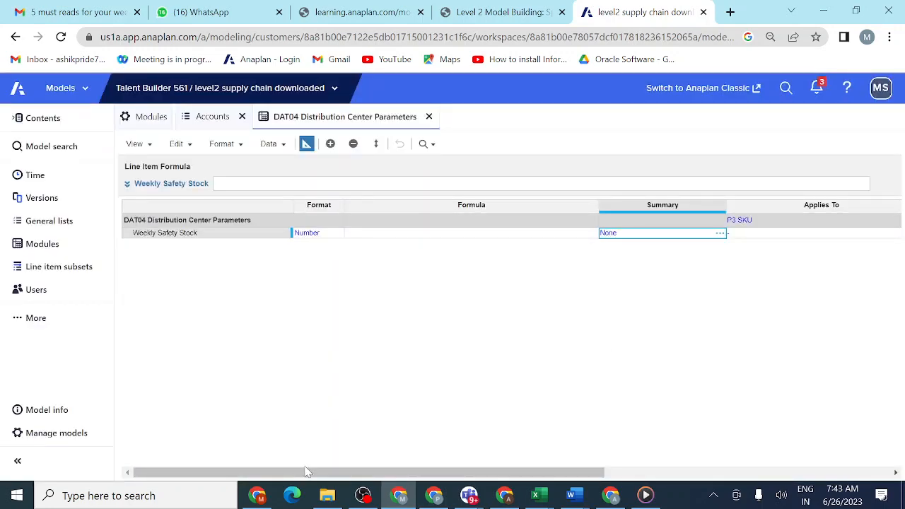
- Set the time scale of both the DAT04 module and its Weekly Safety Stock line item to Half-Year, and return to the grid view
left_click_drag(307, 474, 349, 472)
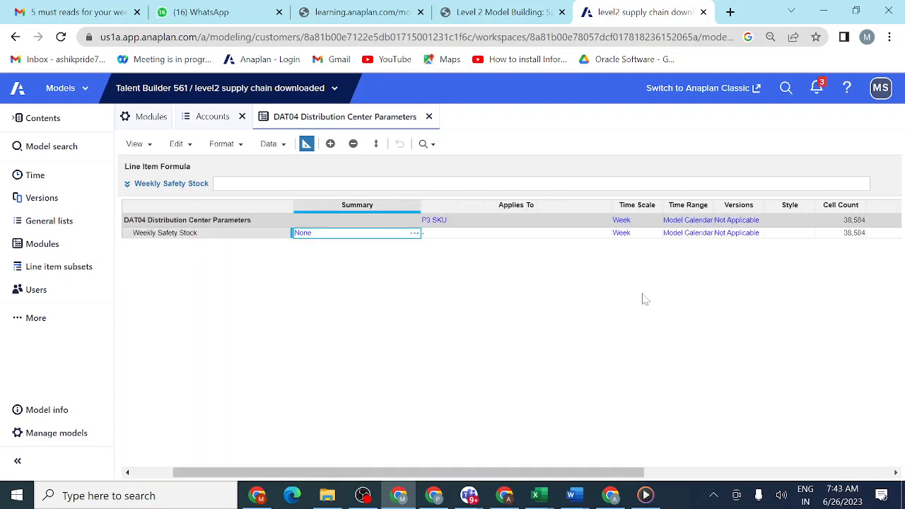
left_click(654, 220)
left_click(657, 221)
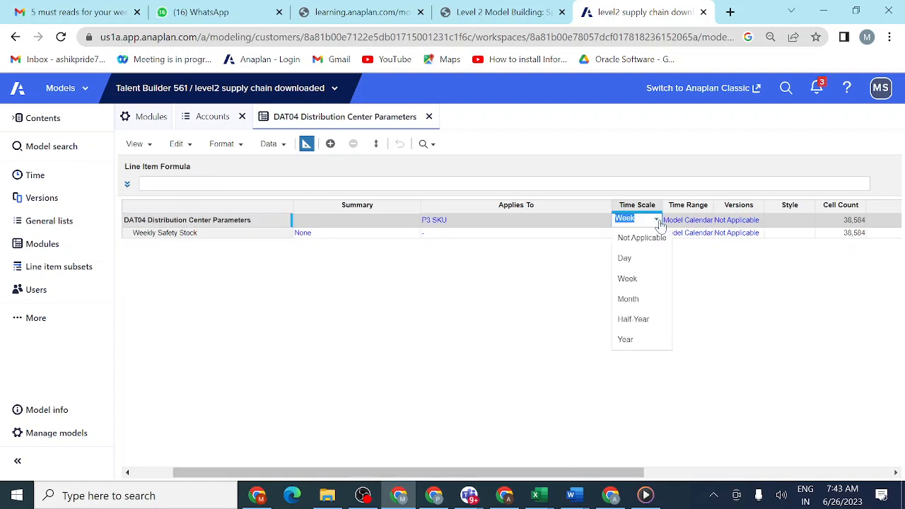
left_click(632, 319)
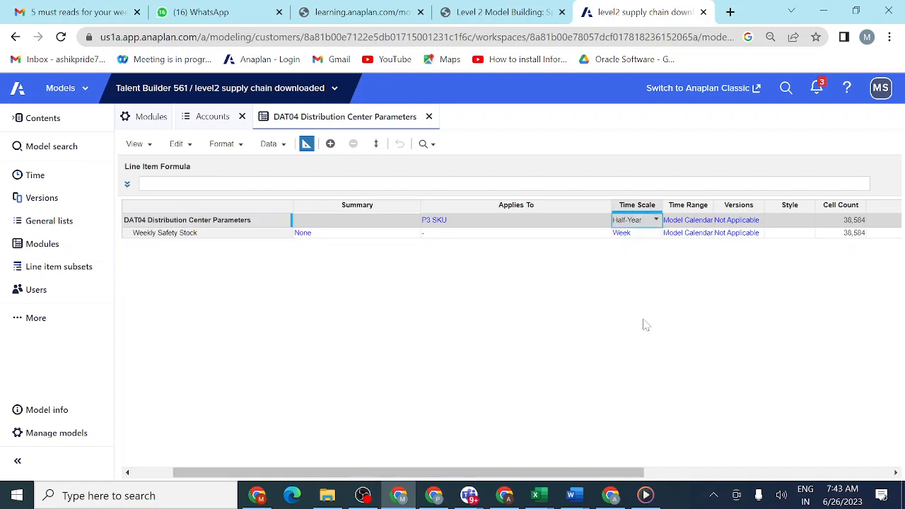
left_click(652, 236)
left_click(652, 236)
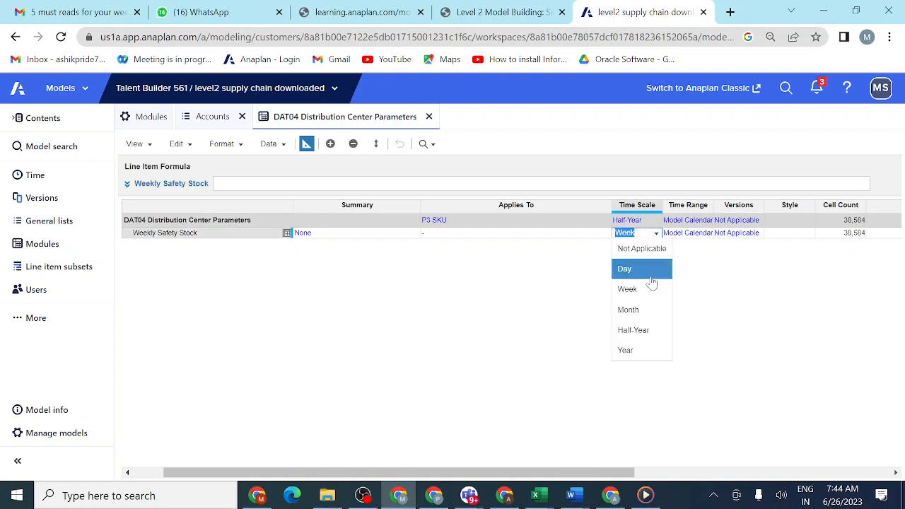
left_click(651, 331)
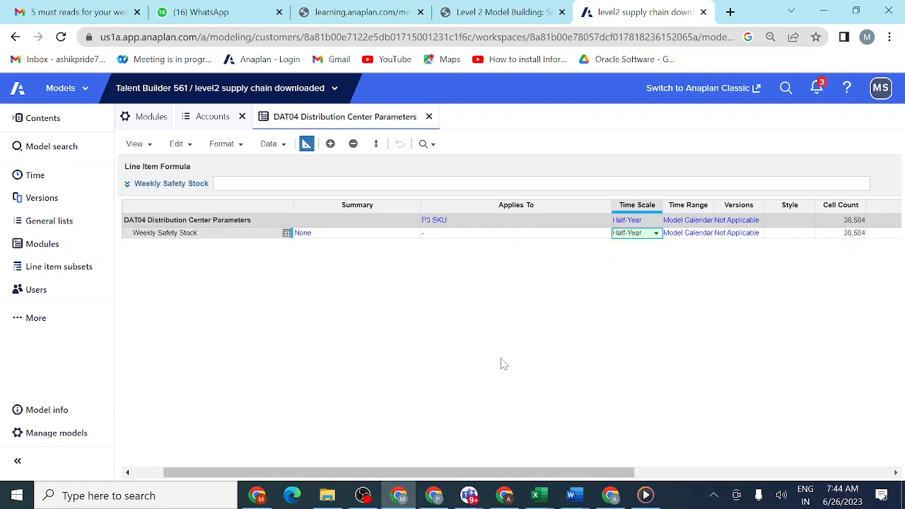
left_click(306, 144)
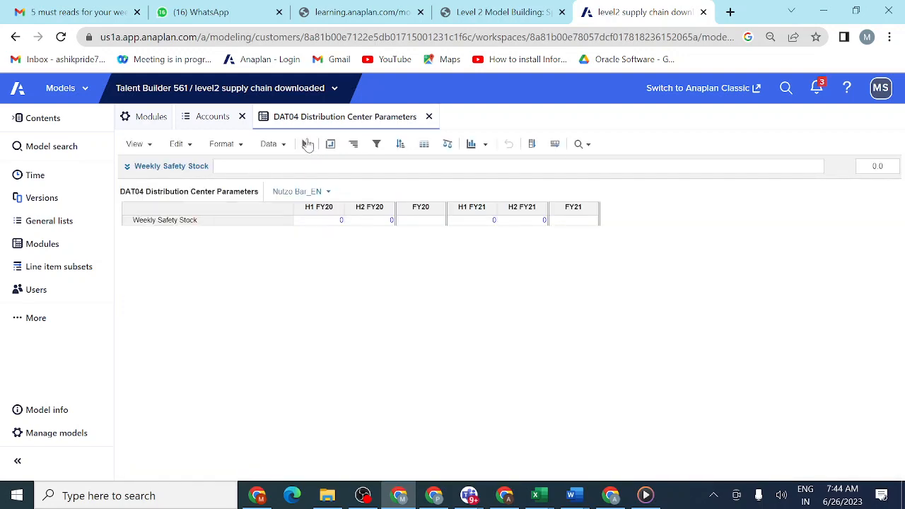
- Reorder the model's modules so DAT04 Distribution Center Parameters sits directly below DAT03 Historic Volumes in the data modules group
left_click(508, 13)
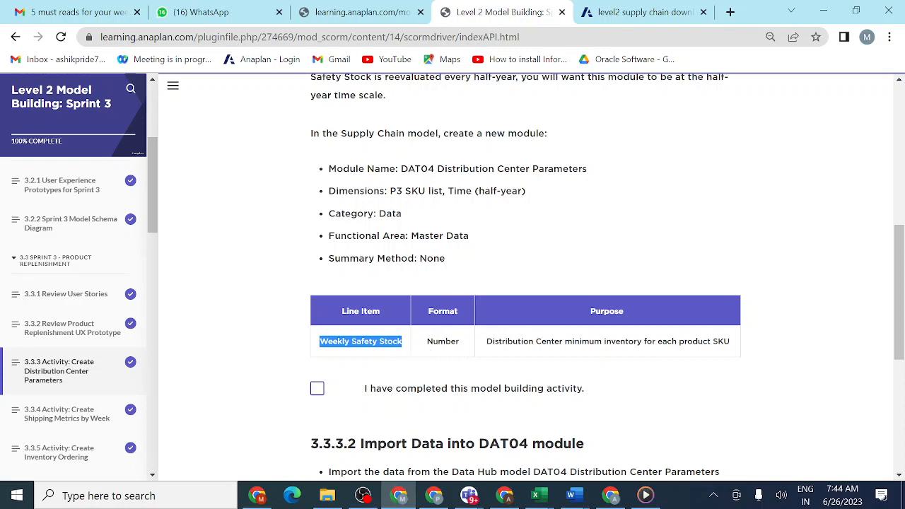
left_click(632, 13)
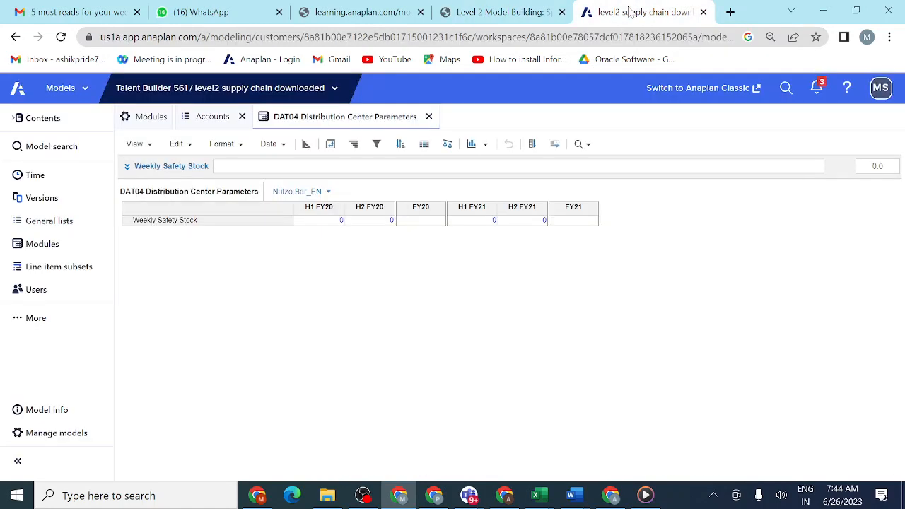
left_click(43, 245)
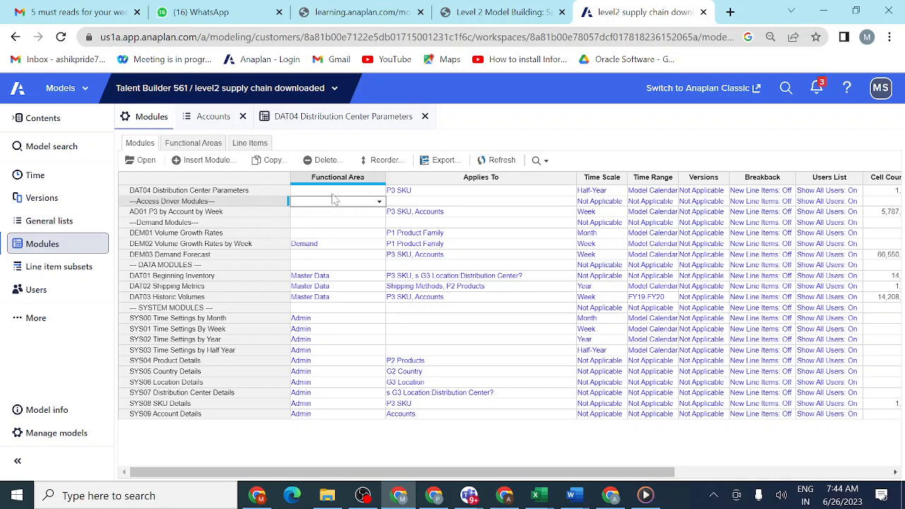
left_click(258, 191)
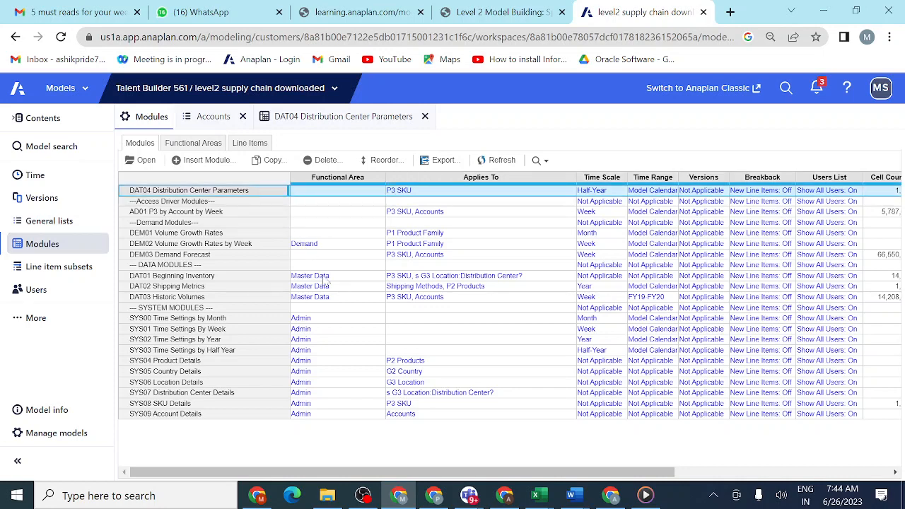
left_click(382, 162)
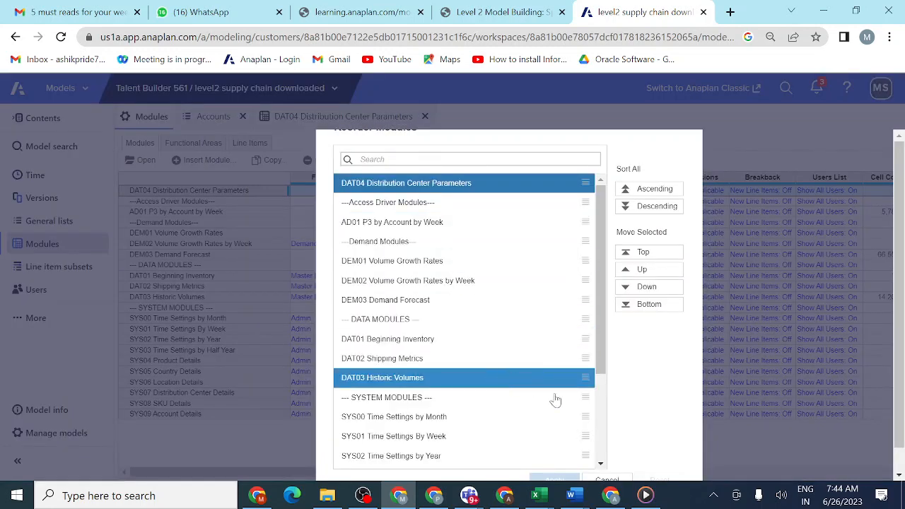
left_click(626, 290)
left_click(625, 290)
left_click(626, 289)
left_click(626, 290)
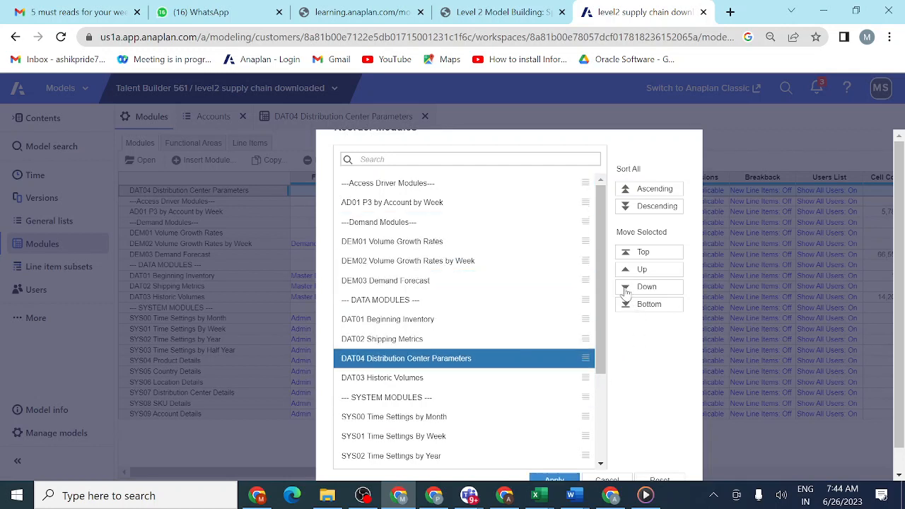
left_click(625, 290)
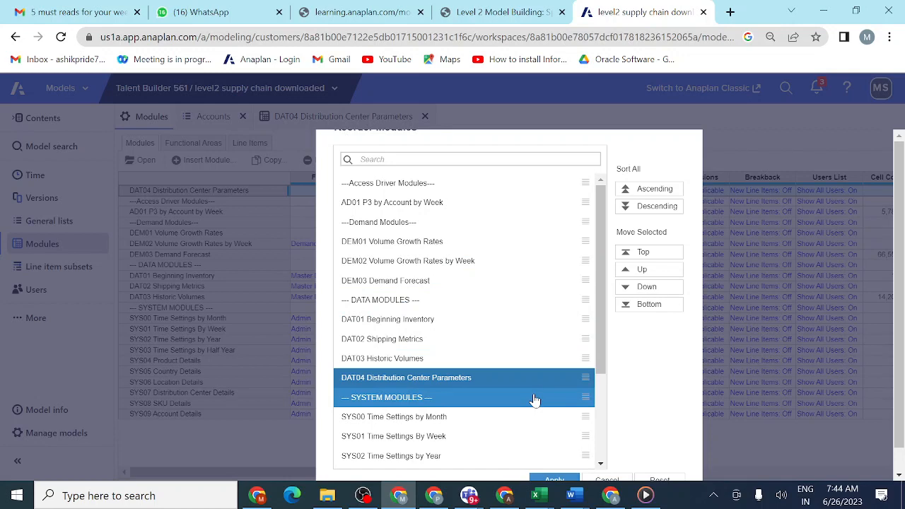
scroll(535, 400, "down", 3)
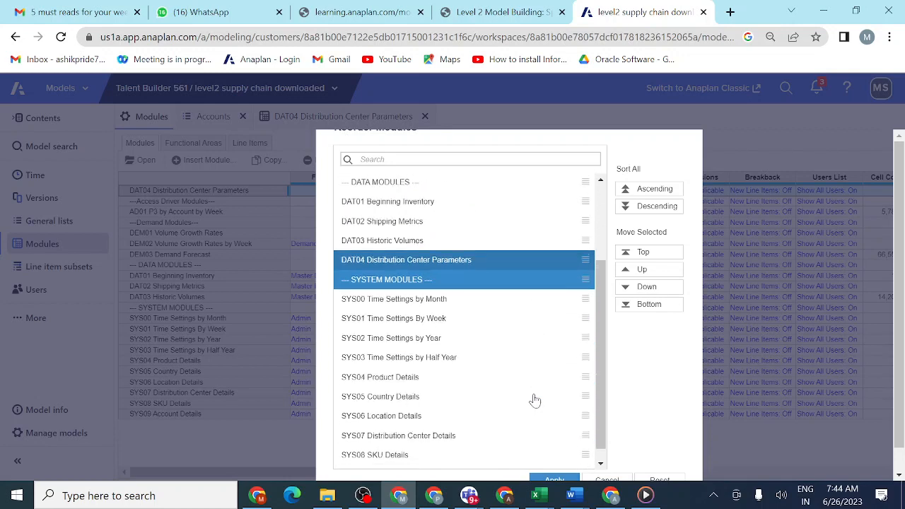
left_click(552, 478)
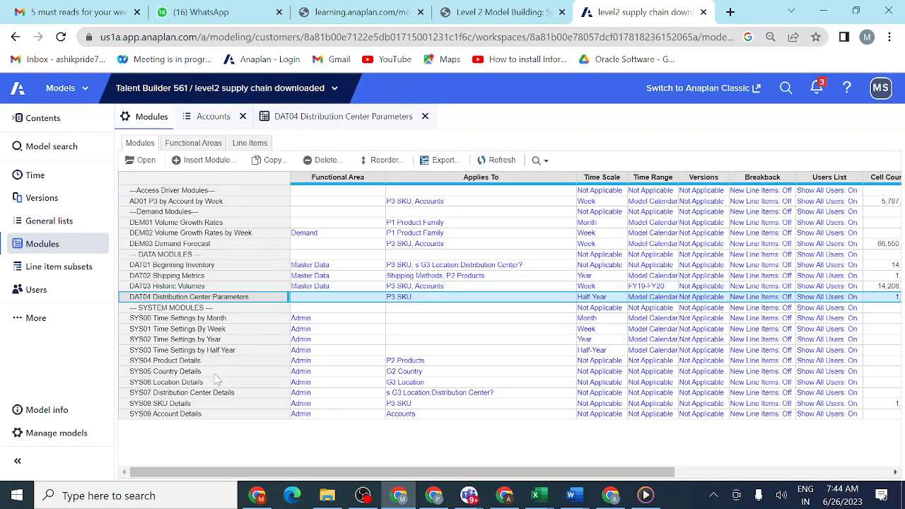
- Assign the Master Data functional area to DAT04 Distribution Center Parameters and switch back to the Sprint 3 lesson
left_click(343, 298)
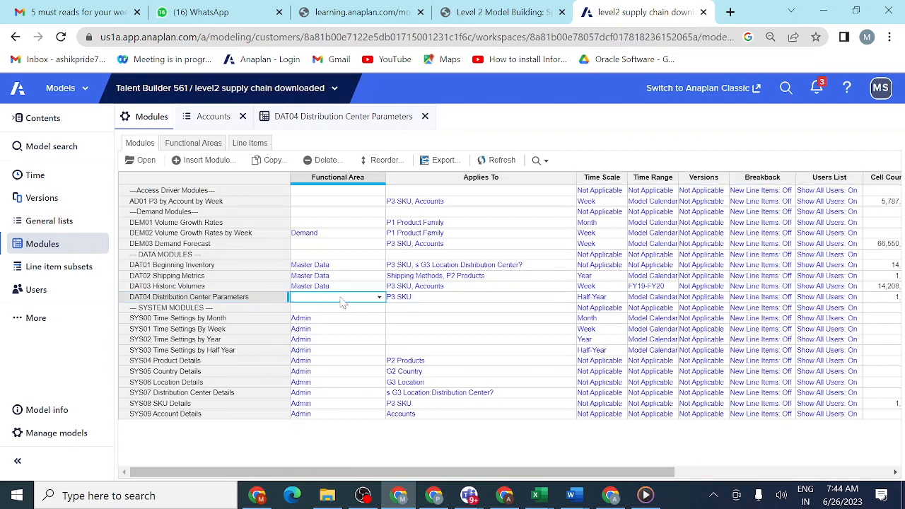
left_click(378, 300)
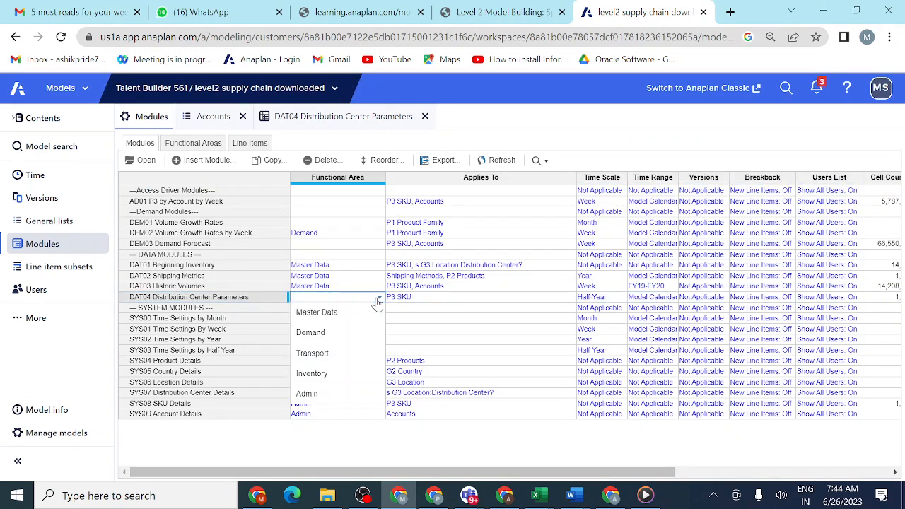
left_click(360, 321)
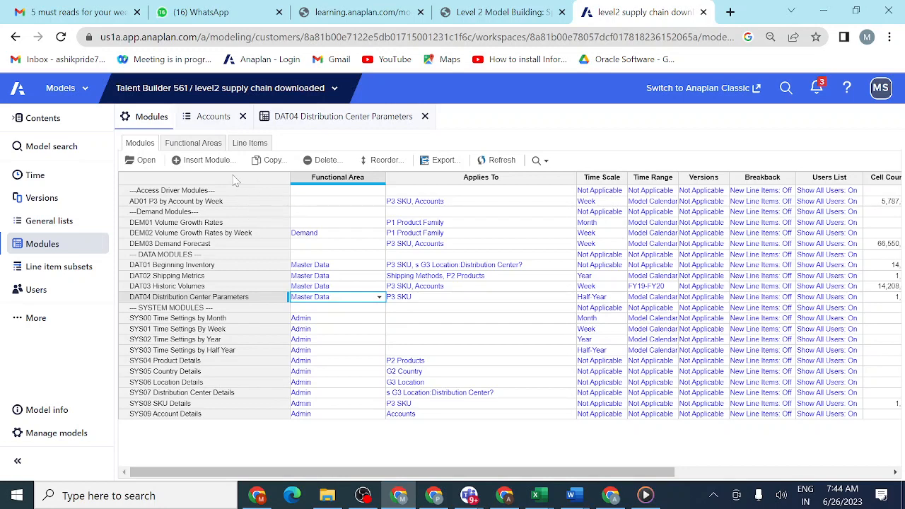
left_click(508, 13)
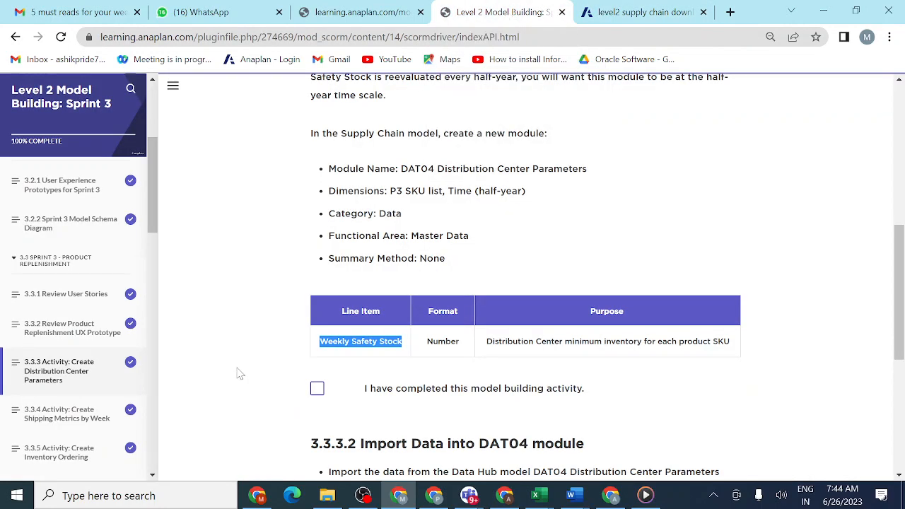
- Read the lesson's 3.3.3.2 import instructions, and start a data import in the supply chain model's DAT04 Distribution Center Parameters module
scroll(241, 374, "down", 1)
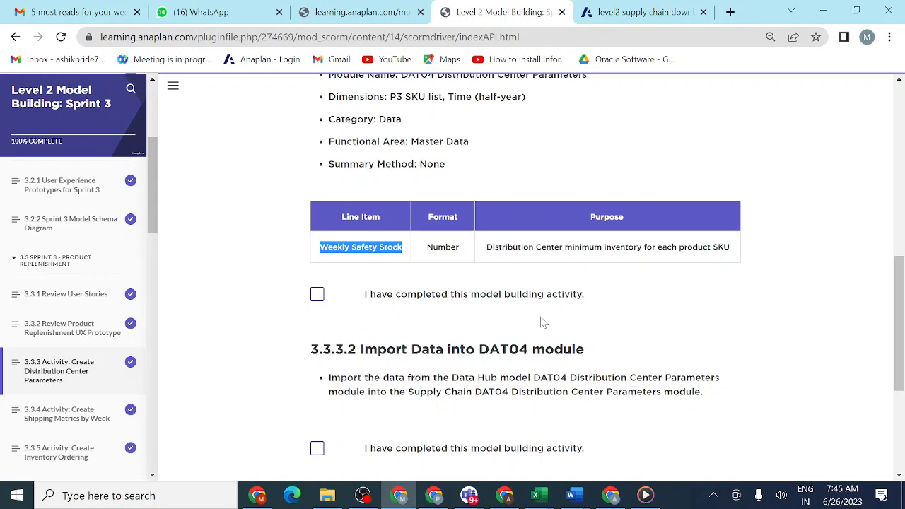
scroll(541, 321, "down", 3)
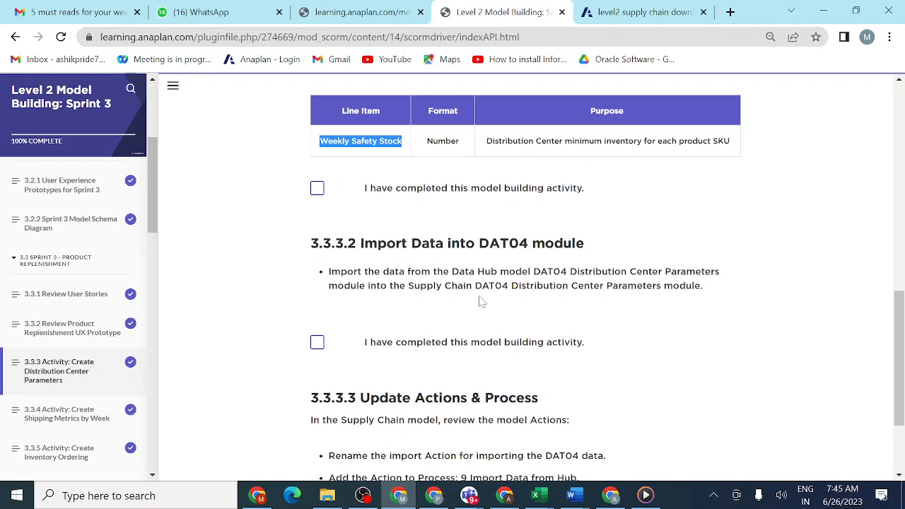
left_click(634, 13)
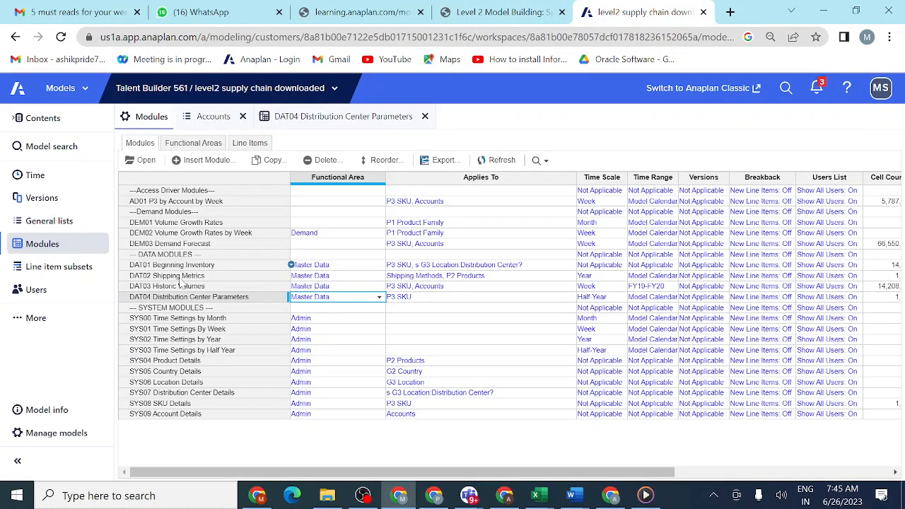
left_click(146, 161)
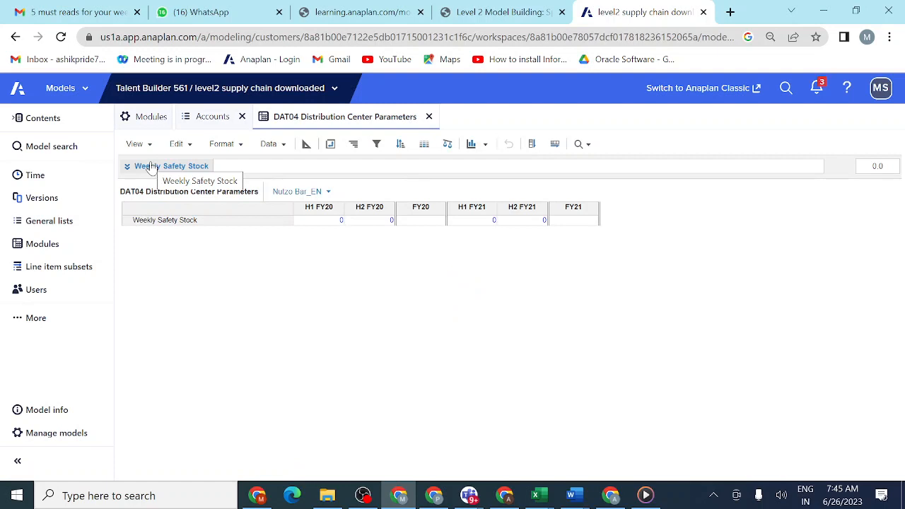
left_click(284, 145)
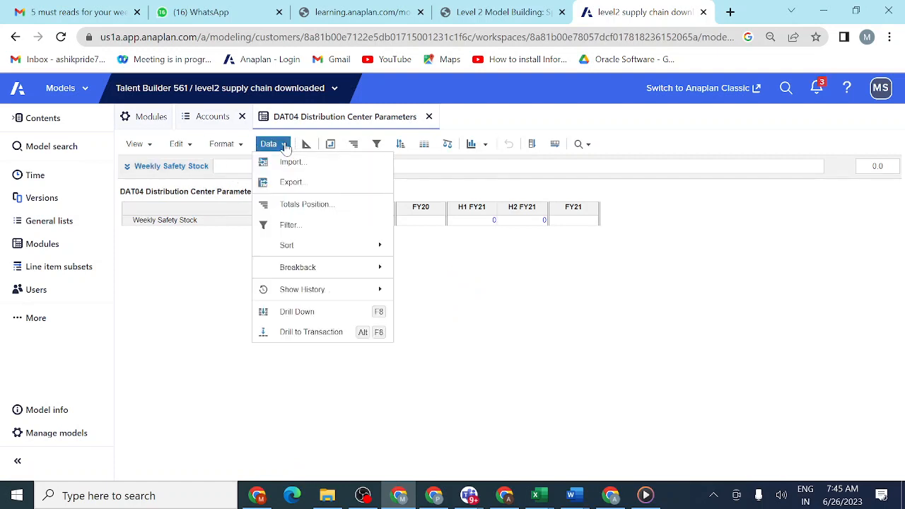
left_click(289, 163)
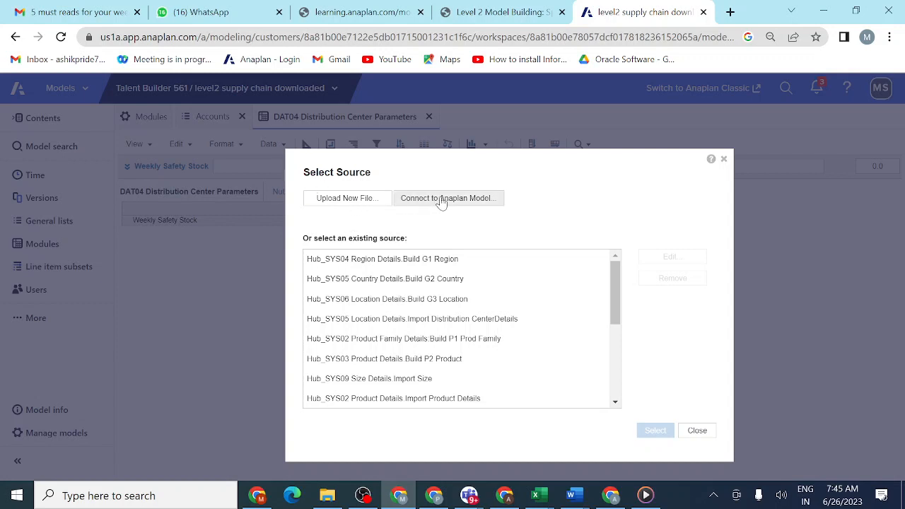
left_click(712, 497)
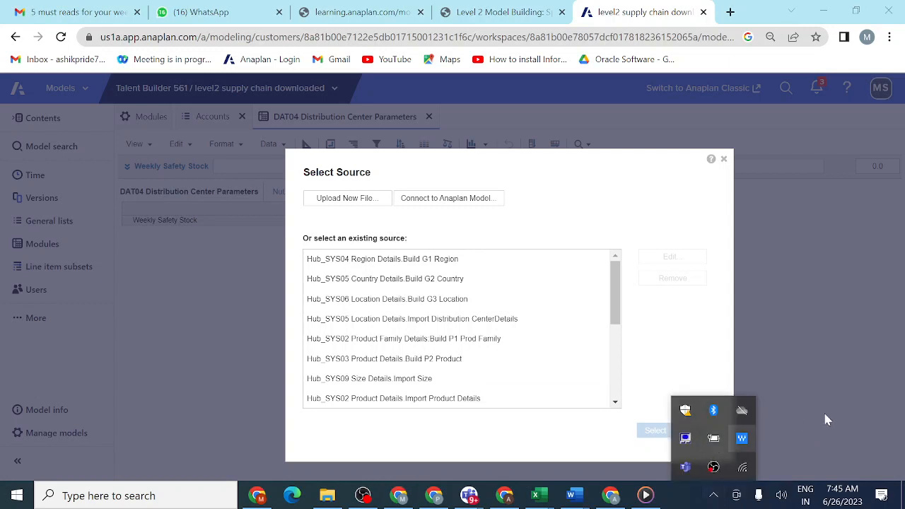
left_click(880, 413)
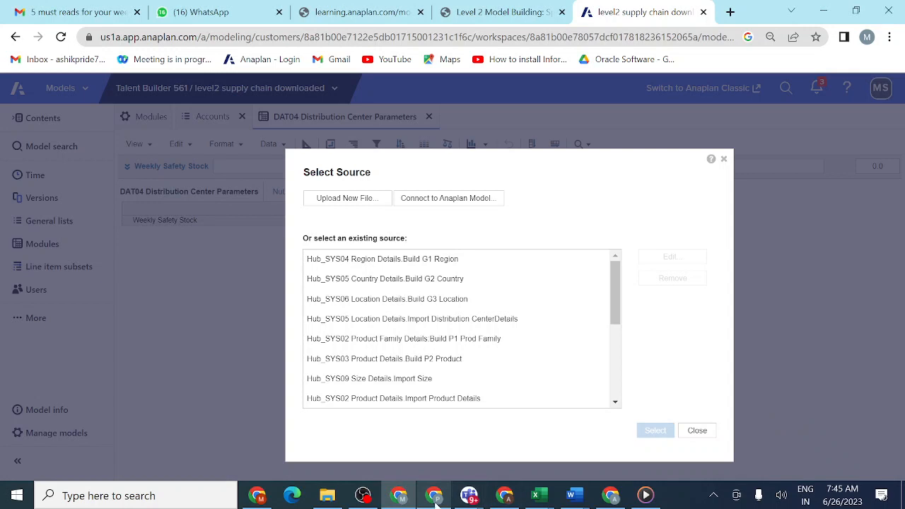
mouse_move(470, 497)
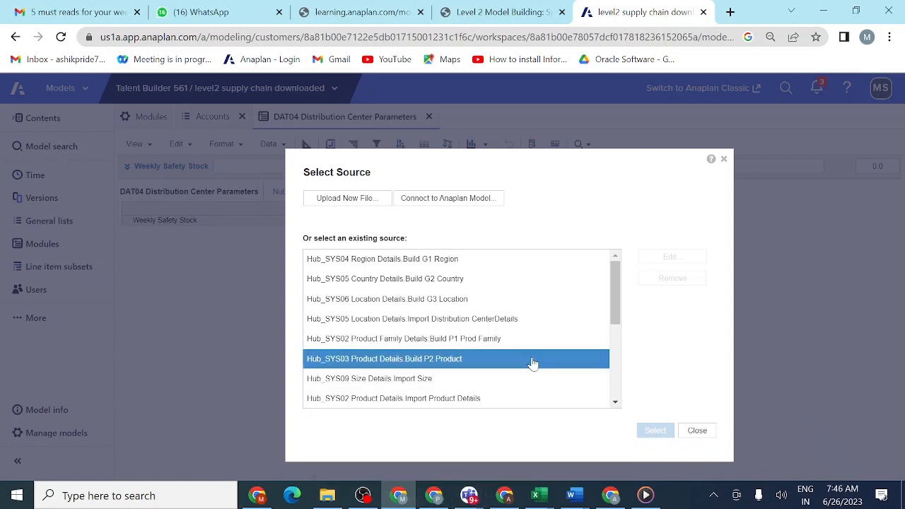
- Choose the DAT04 Distribution Center Parameters module of the Level 2 Data Hub Model Downloaded model as the import source
left_click(446, 198)
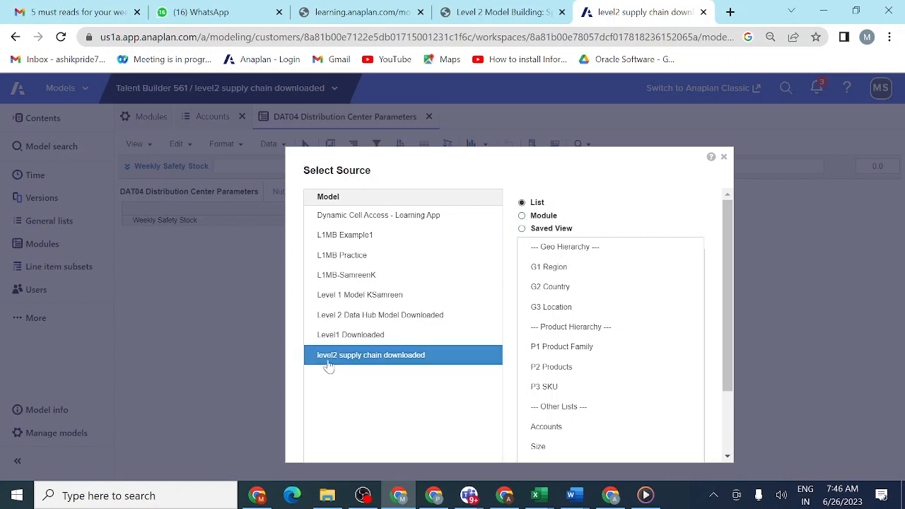
left_click(375, 322)
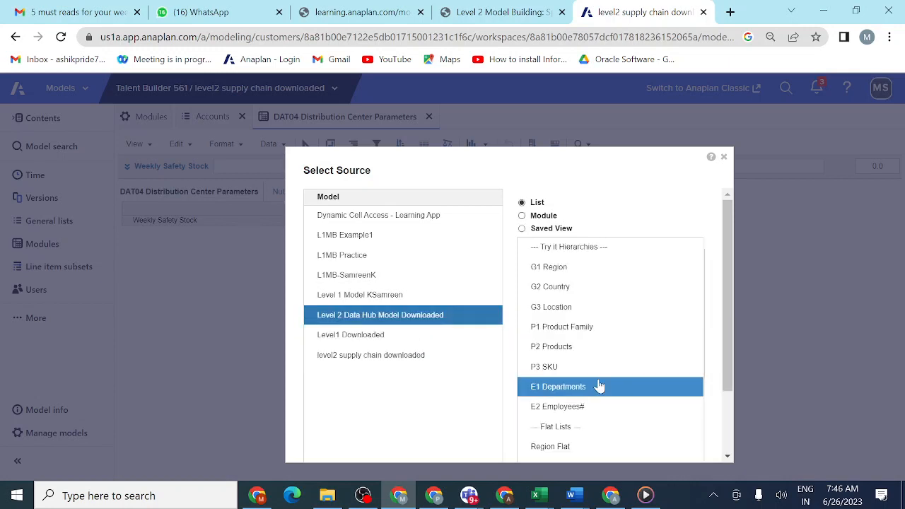
scroll(598, 386, "down", 3)
scroll(597, 385, "up", 3)
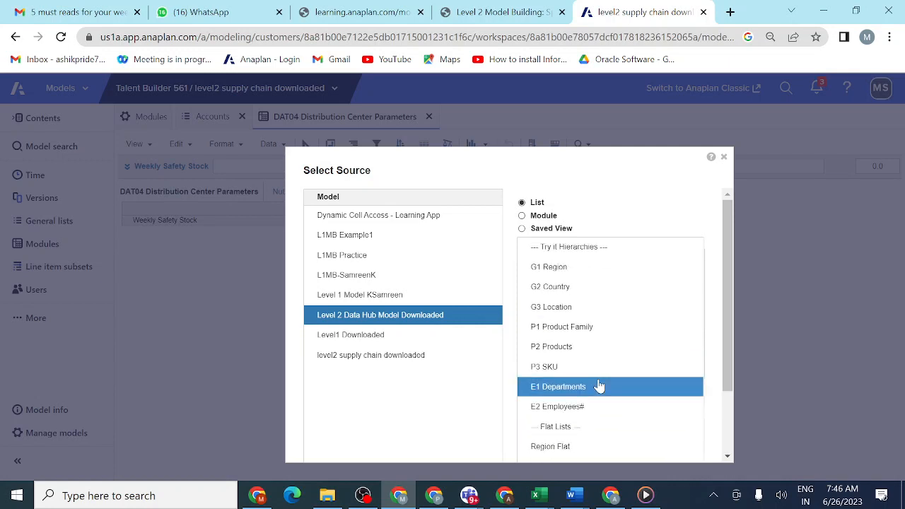
left_click(523, 215)
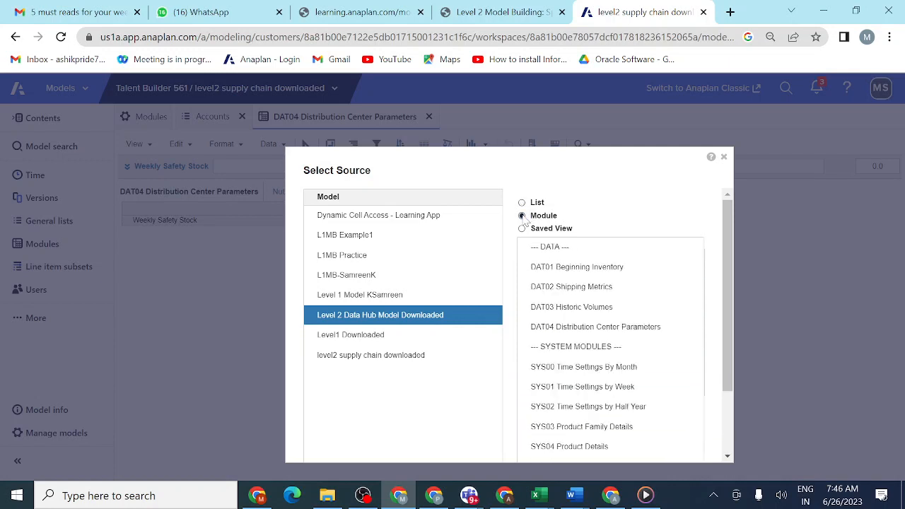
left_click(572, 333)
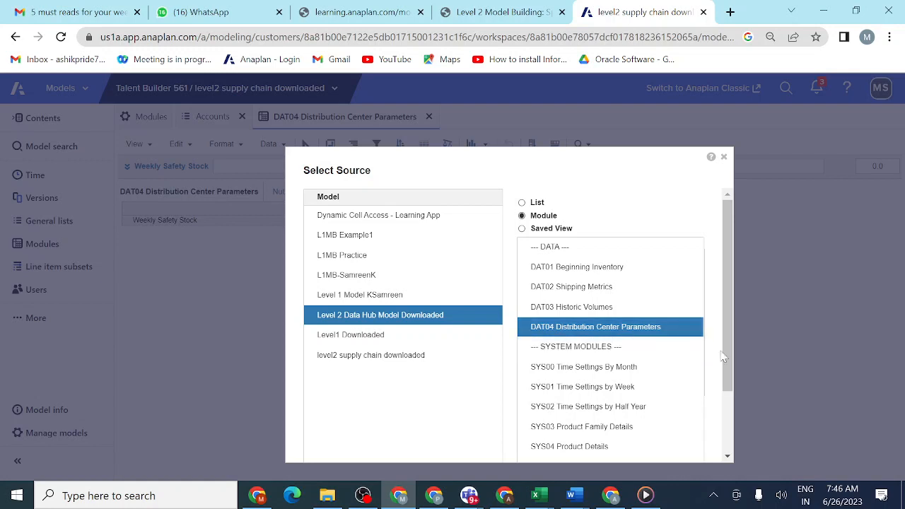
scroll(728, 357, "down", 2)
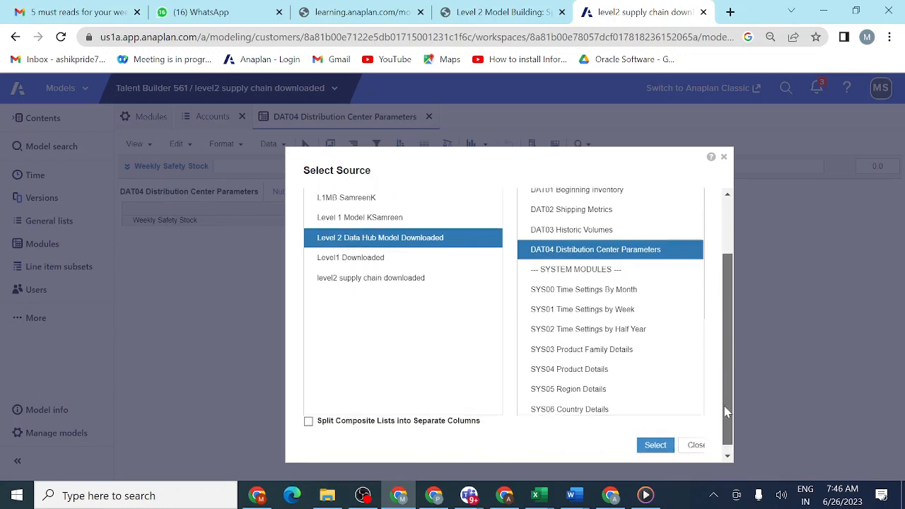
left_click(655, 438)
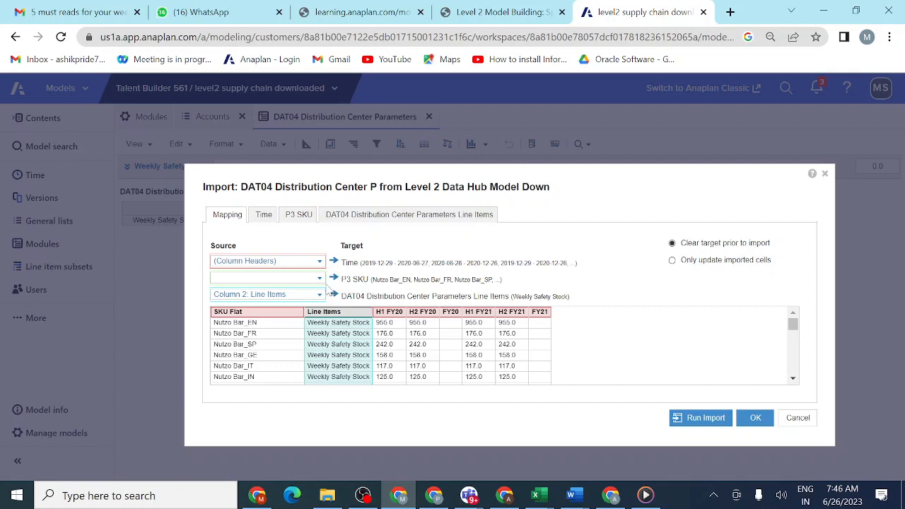
- Map Column 1: SKU Flat to the P3 SKU target and review the Time, P3 SKU and line item mappings
left_click(319, 279)
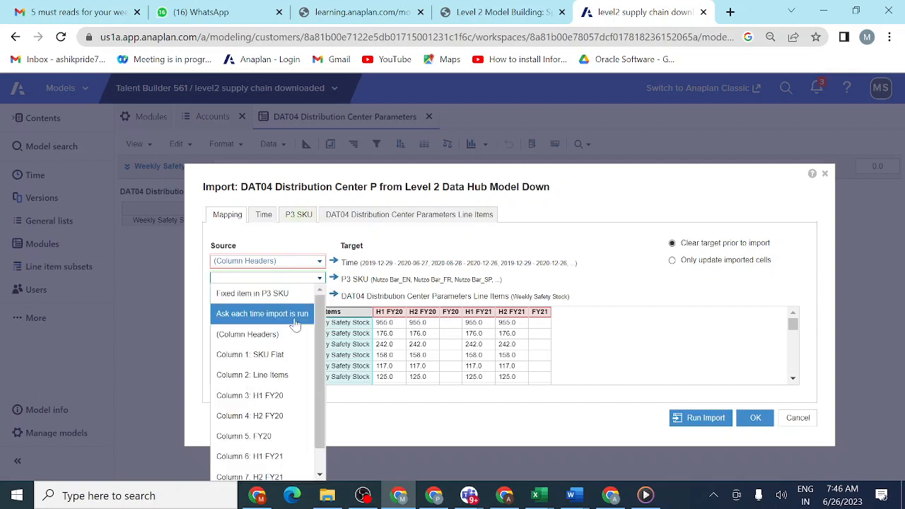
left_click(283, 354)
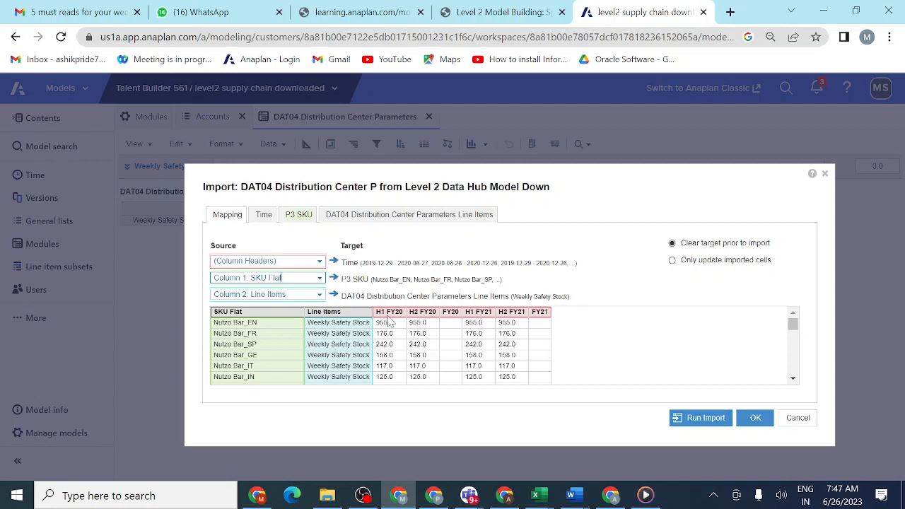
left_click(265, 216)
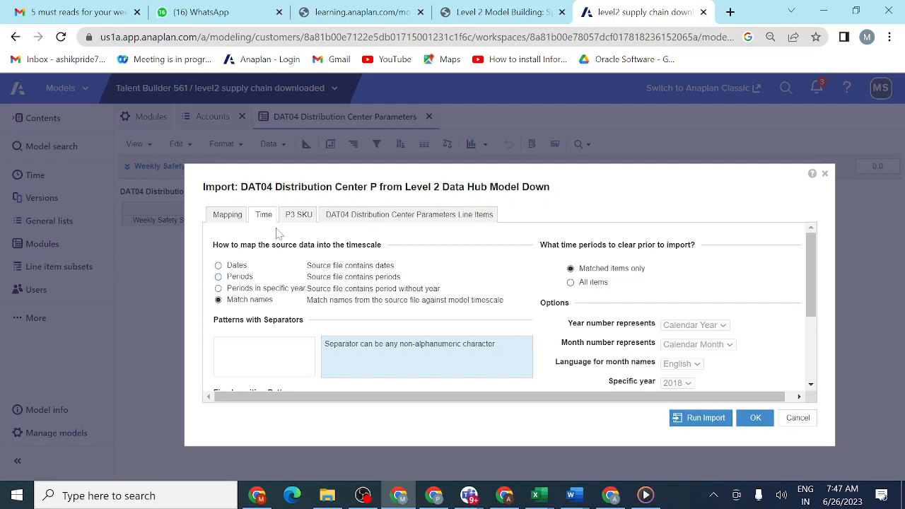
left_click(302, 219)
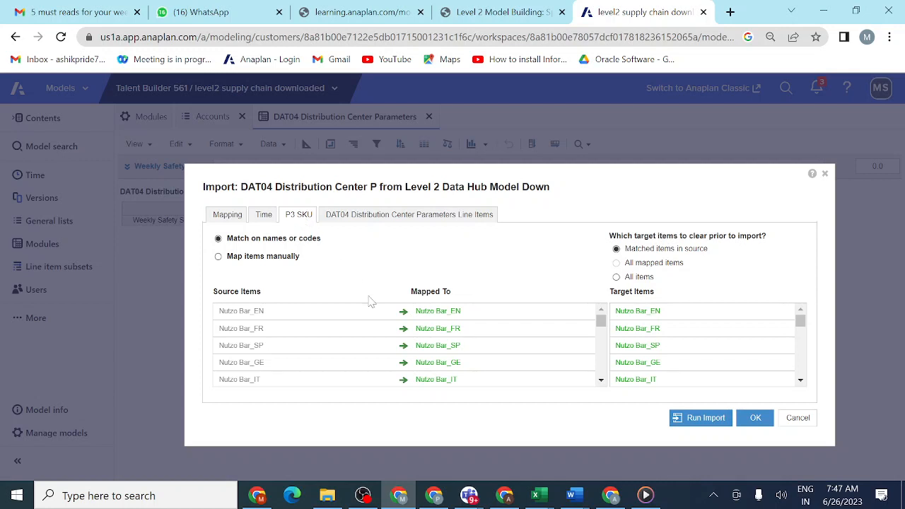
scroll(341, 362, "down", 5)
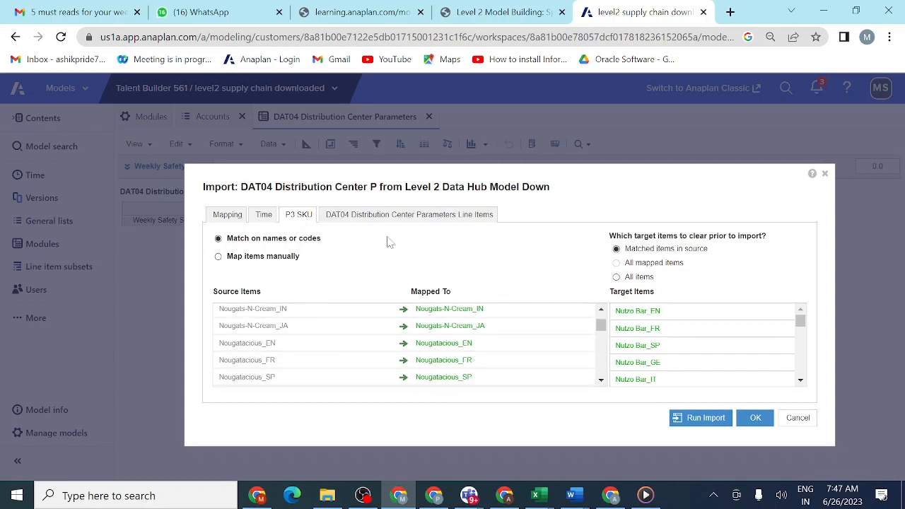
left_click(393, 215)
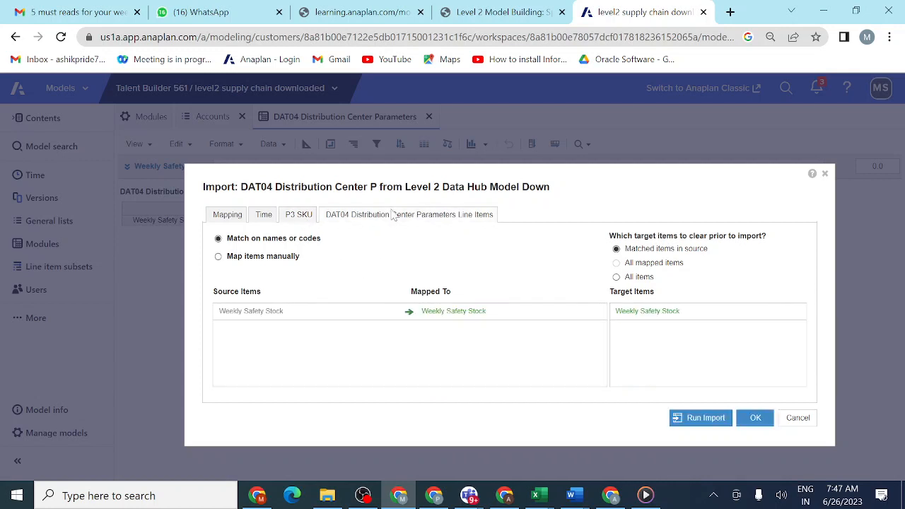
left_click(243, 217)
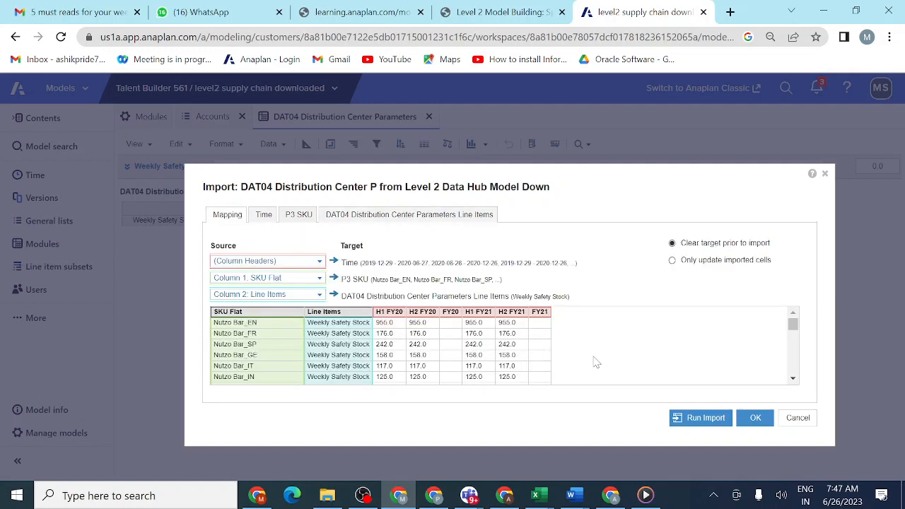
- Check the source data preview, run the import into DAT04 with the target cleared first, and close the import results
scroll(596, 363, "down", 5)
scroll(596, 363, "up", 5)
left_click(696, 418)
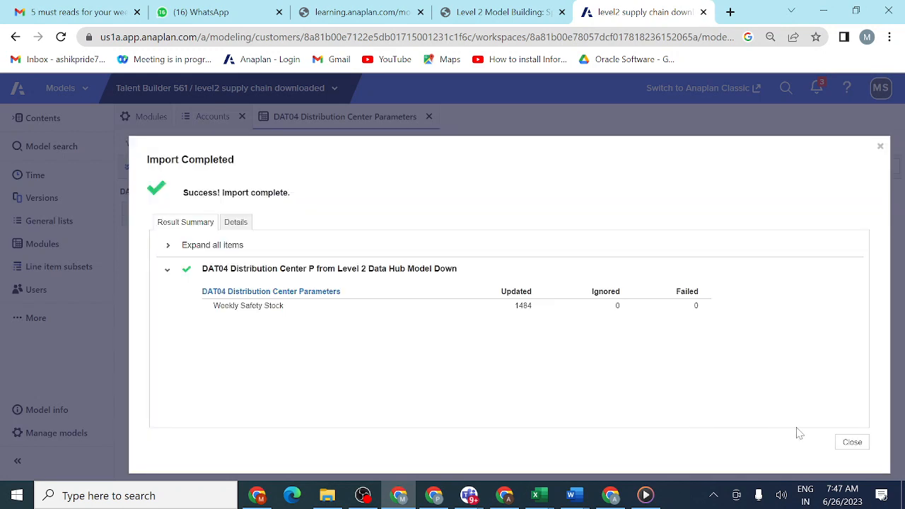
left_click(852, 444)
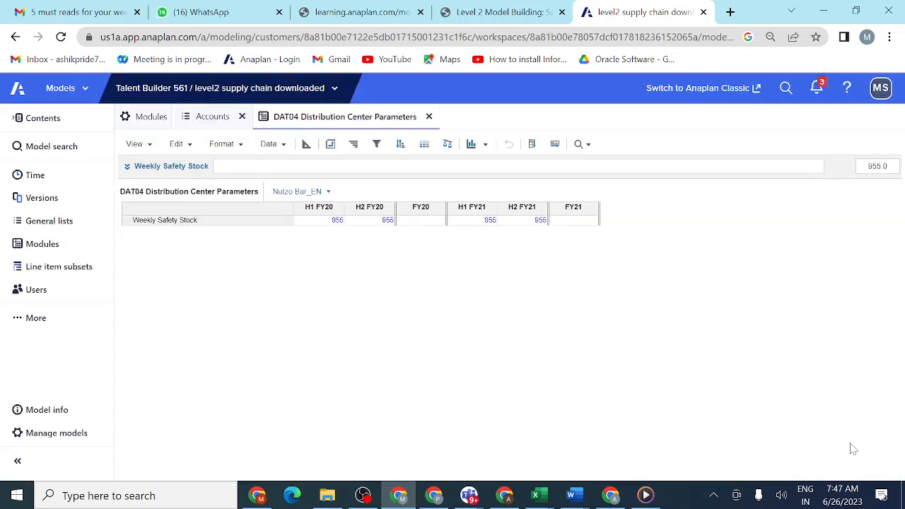
- Return to the Sprint 3 lesson and read the 3.3.3.3 Update Actions & Process instructions
left_click(518, 15)
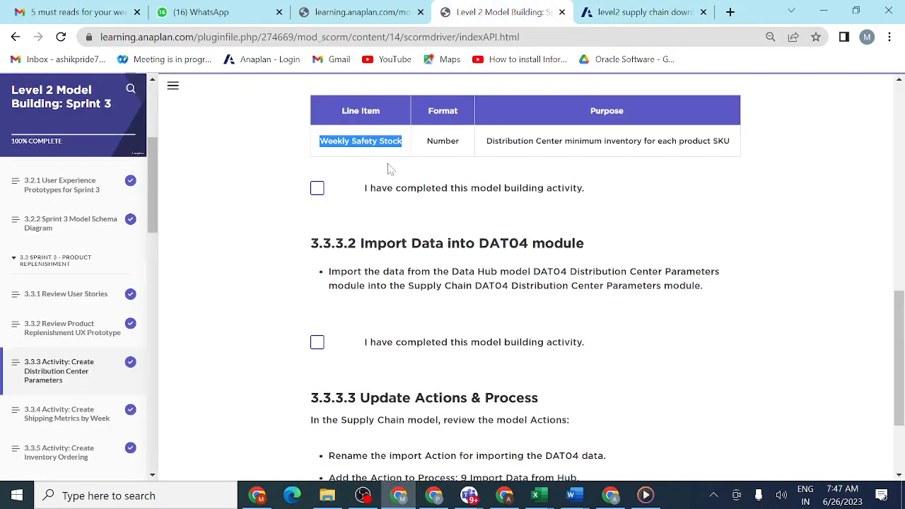
scroll(433, 227, "up", 1)
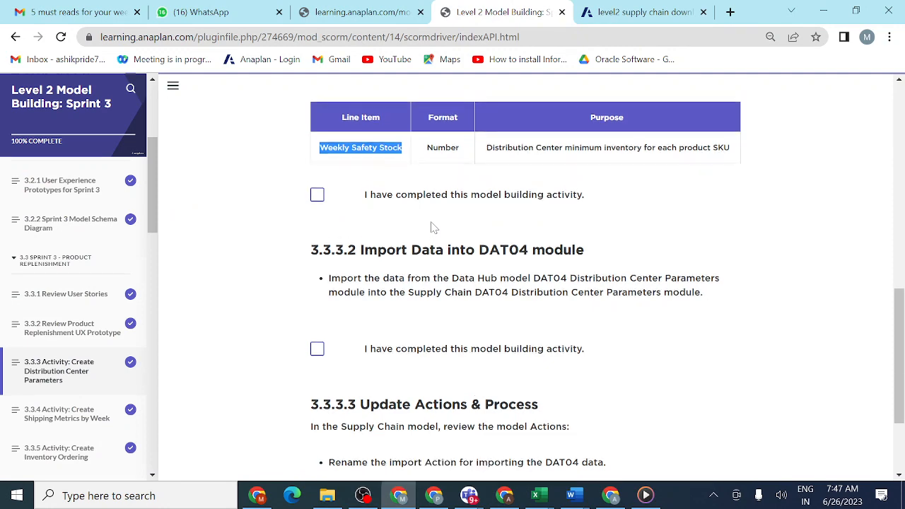
scroll(433, 227, "up", 2)
scroll(434, 227, "down", 1)
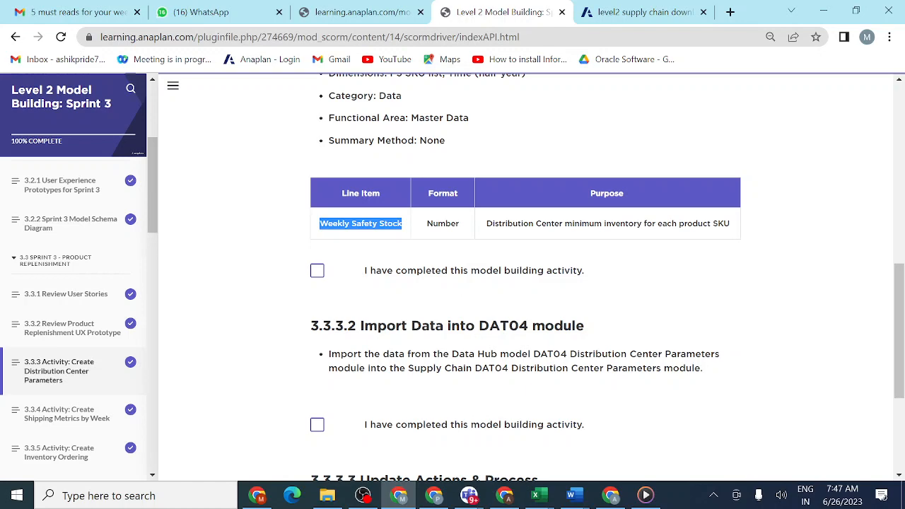
scroll(523, 283, "down", 3)
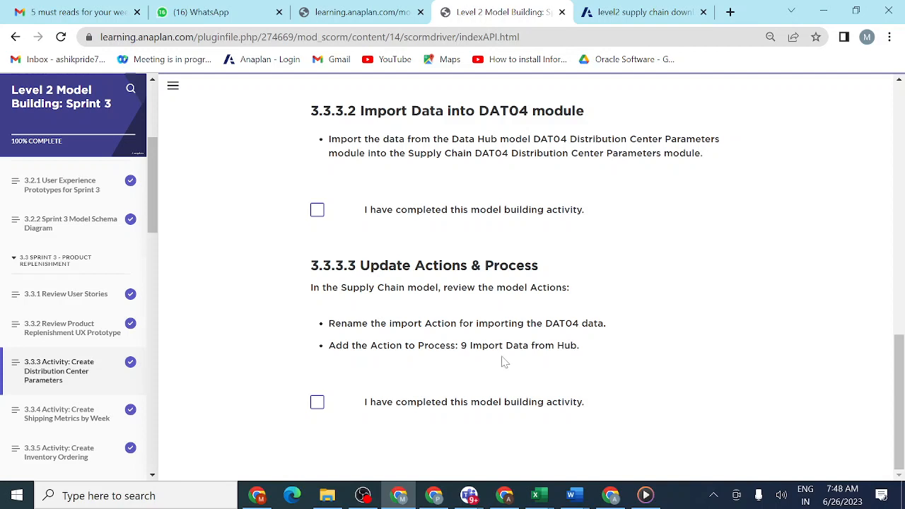
- Switch back to the level2 supply chain downloaded model and open its list of actions
left_click(632, 14)
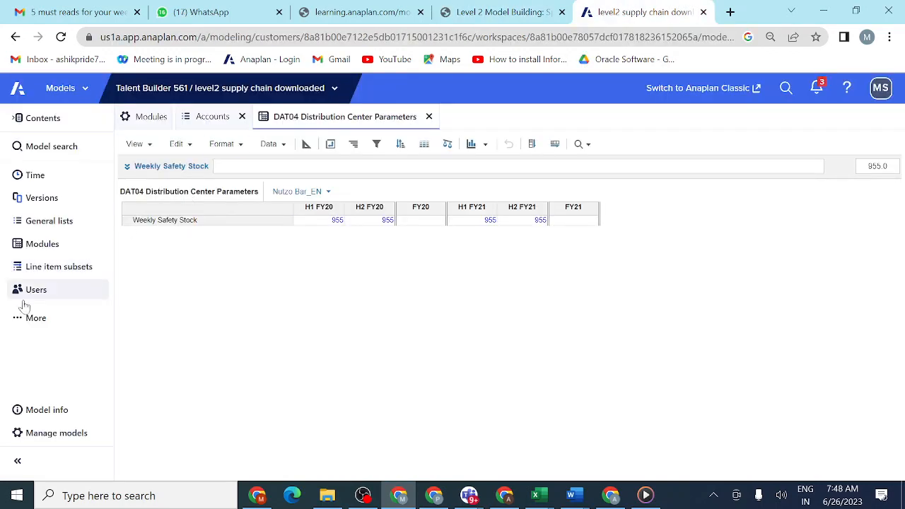
left_click(15, 323)
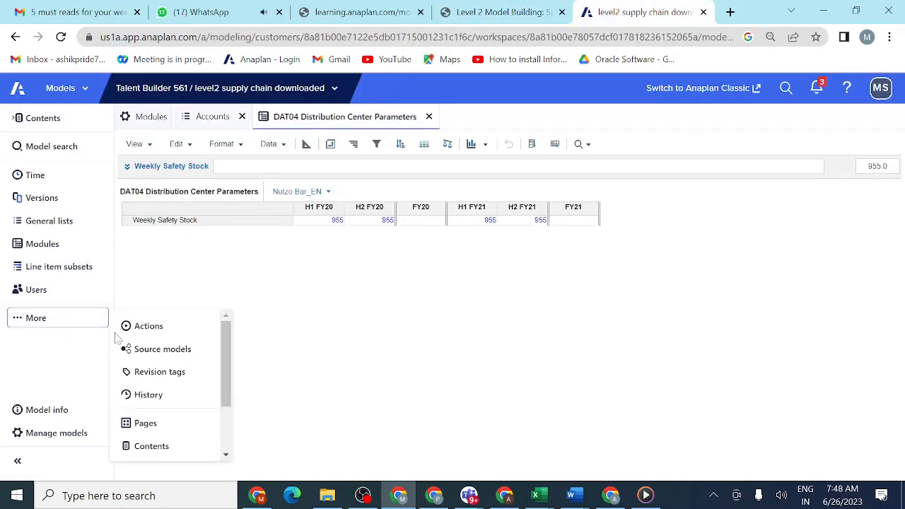
left_click(150, 330)
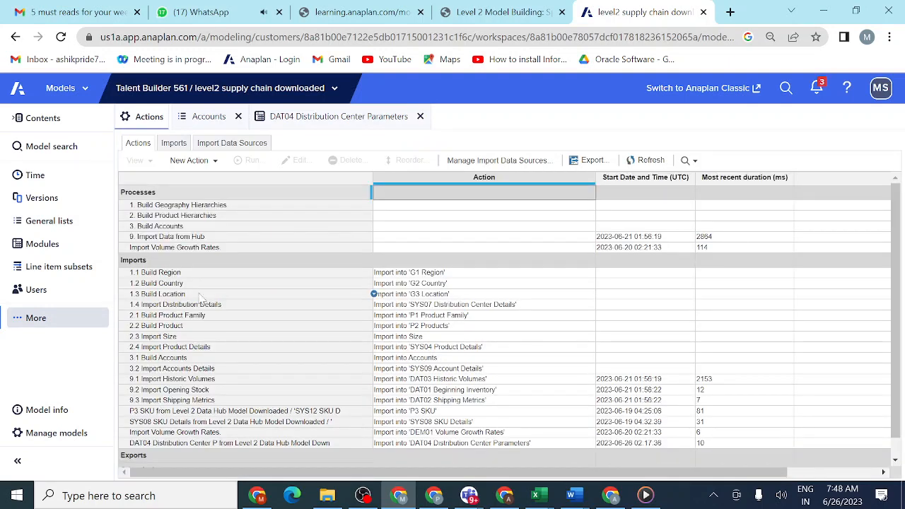
scroll(195, 385, "down", 1)
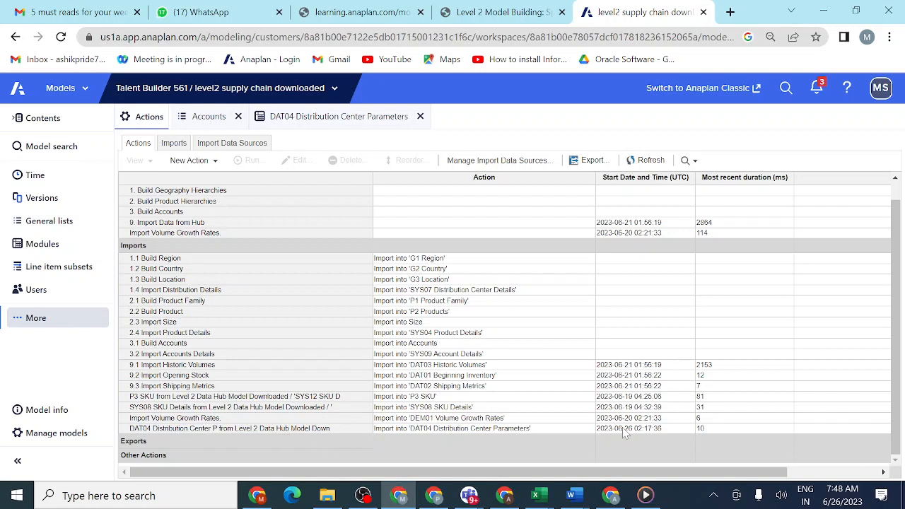
- Rename the DAT04 Distribution Center Parameters import action as 9.4 DAT04 Distribution Center details
left_click(219, 429)
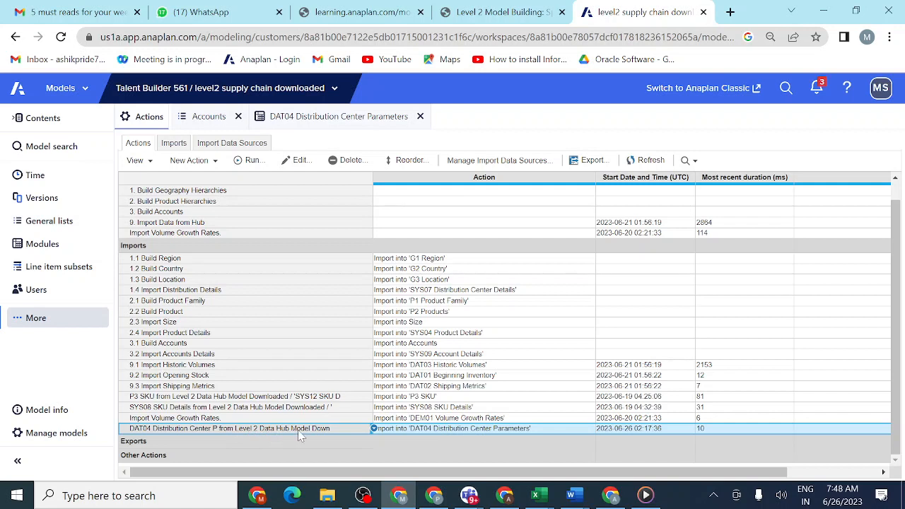
double_click(337, 429)
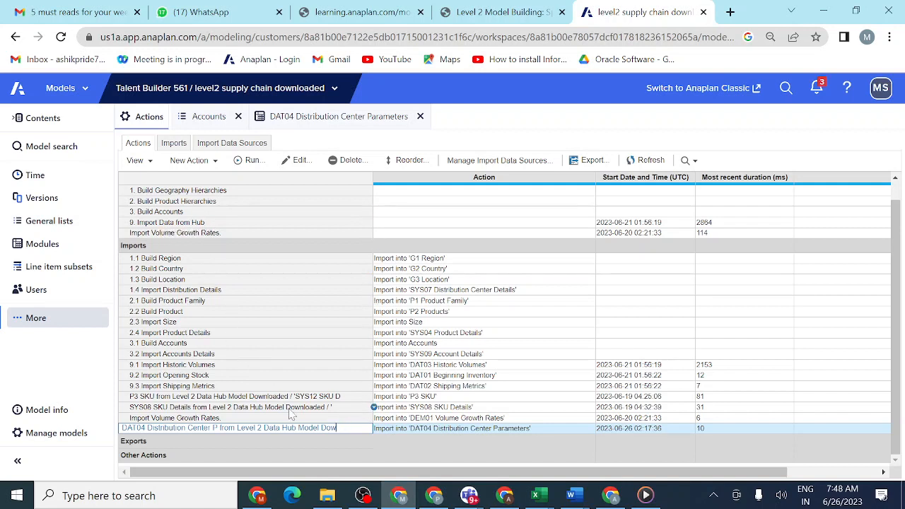
key("BackSpace")
key("BackSpace")
key("BackSpace")
key("BackSpace")
key("BackSpace")
key("BackSpace")
key("BackSpace")
key("BackSpace")
key("BackSpace")
key("BackSpace")
key("BackSpace")
key("BackSpace")
key("BackSpace")
key("BackSpace")
key("BackSpace")
key("BackSpace")
key("BackSpace")
key("BackSpace")
key("BackSpace")
key("BackSpace")
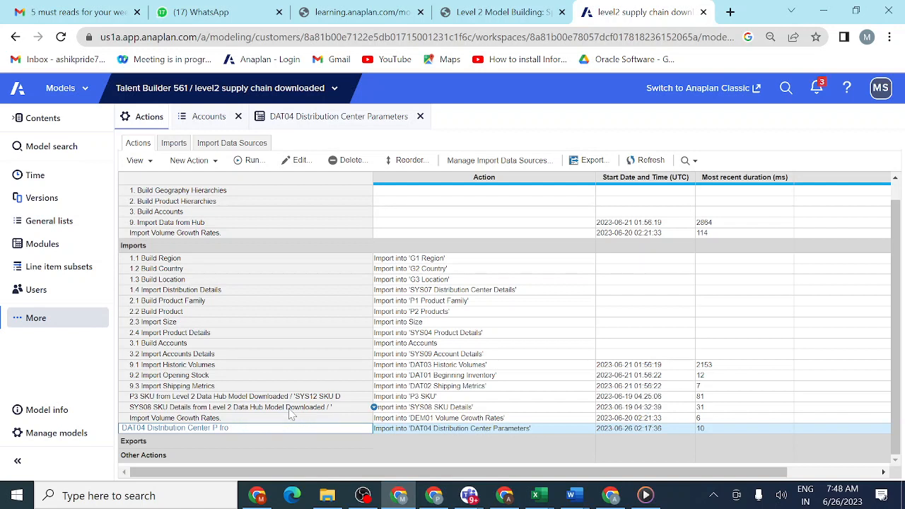
key("BackSpace")
type("9.1")
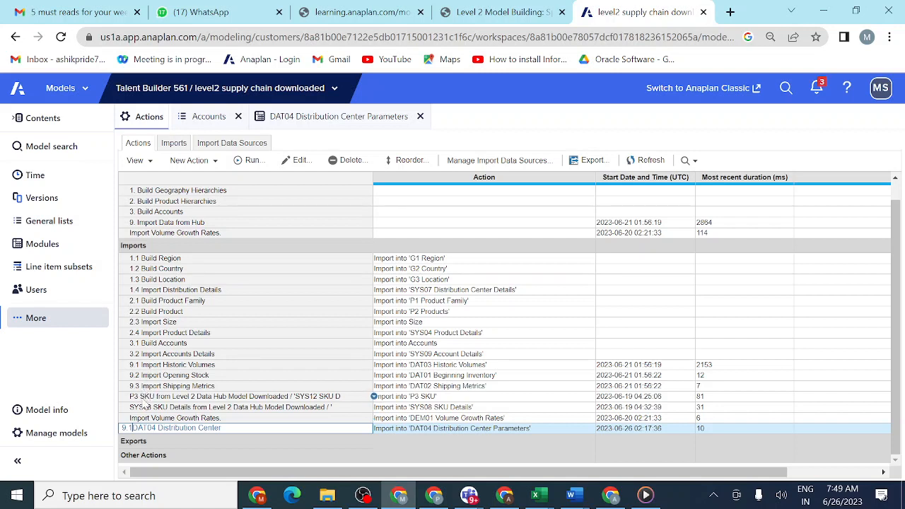
key("BackSpace")
type("4")
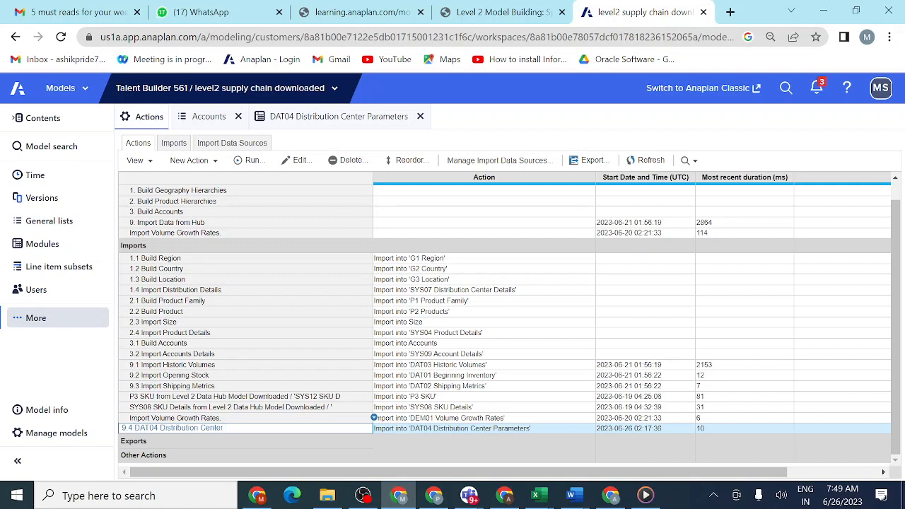
type("details")
left_click(313, 408)
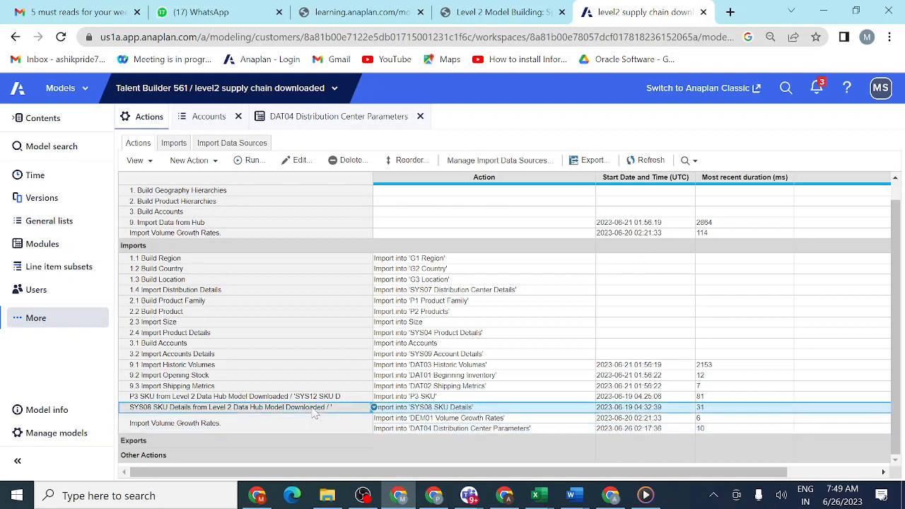
- Reorder the import actions so 9.4 DAT04 Distribution Center details sits directly after 9.3 Import Shipping Metrics
left_click(412, 163)
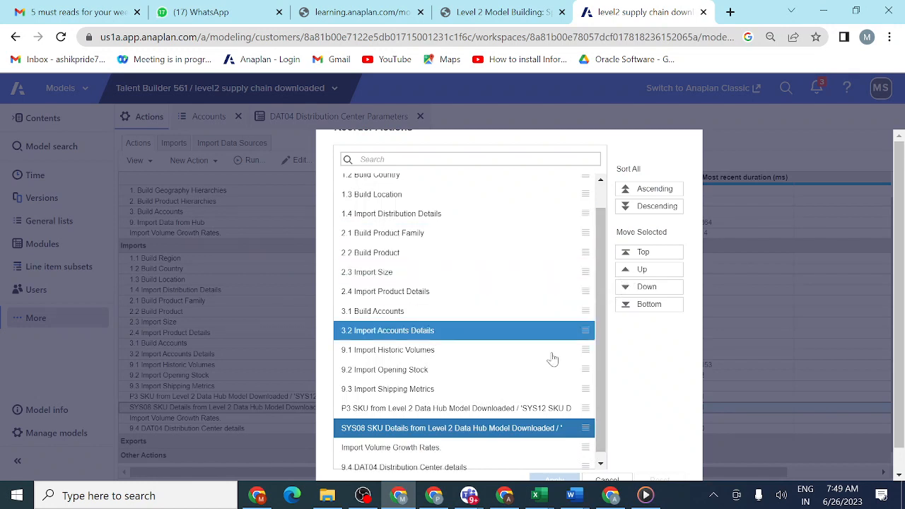
left_click(437, 467)
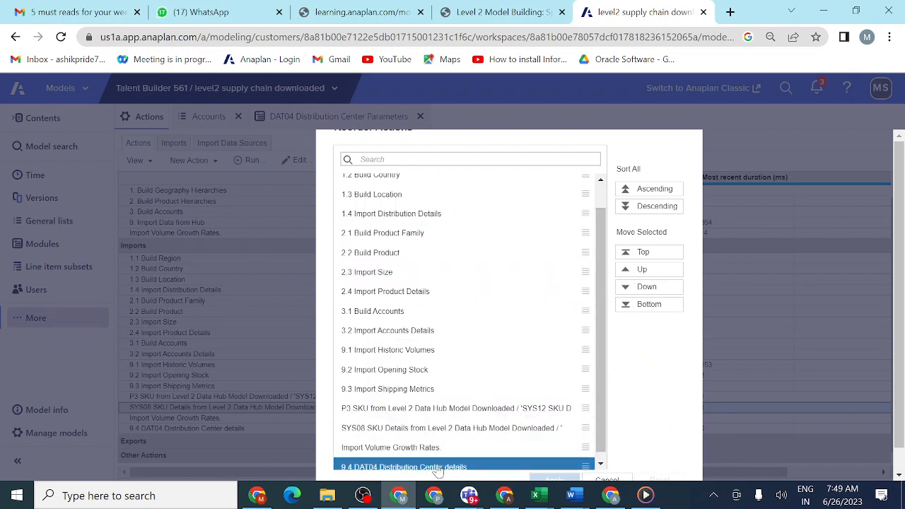
left_click(625, 275)
left_click(626, 275)
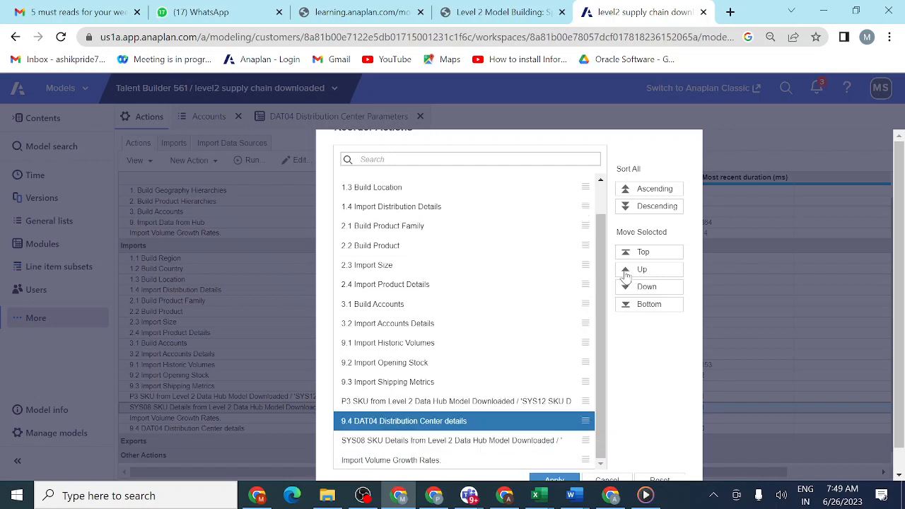
left_click(625, 275)
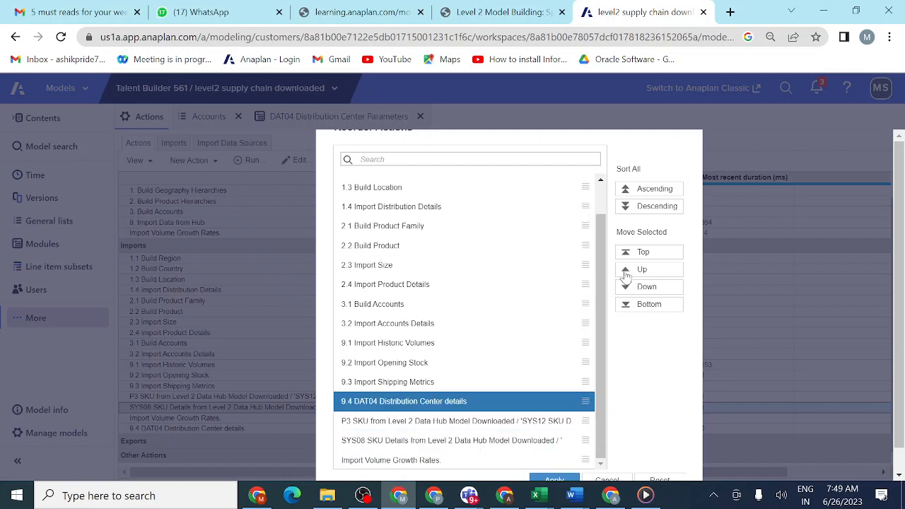
left_click(554, 479)
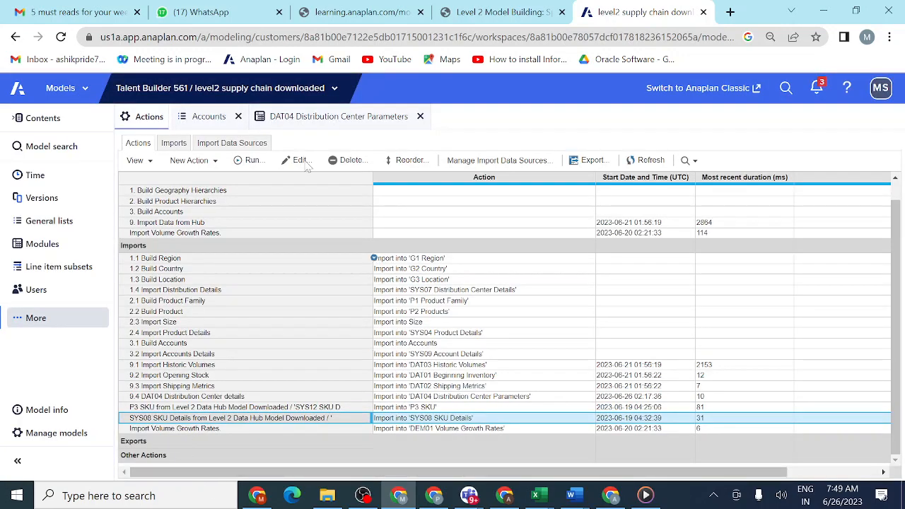
- Add the 9.4 DAT04 Distribution Center details action to the process 9. Import Data from Hub
left_click(196, 225)
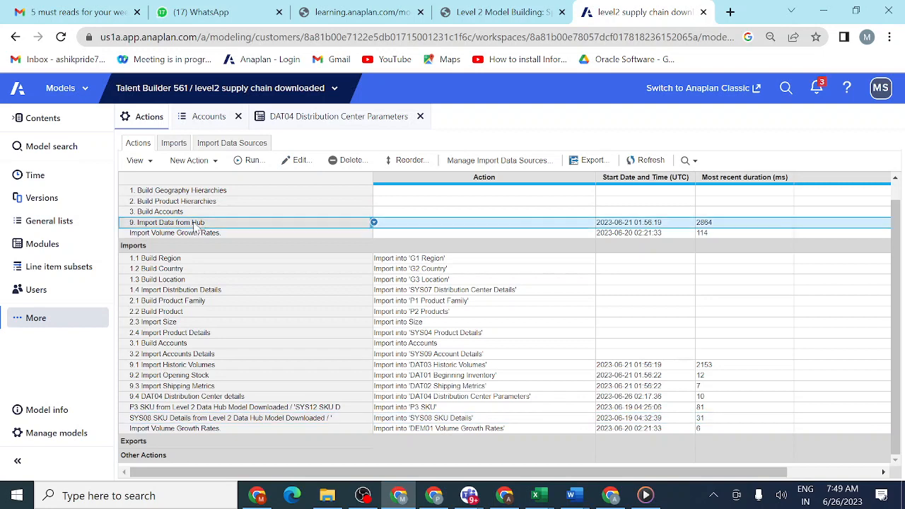
left_click(296, 165)
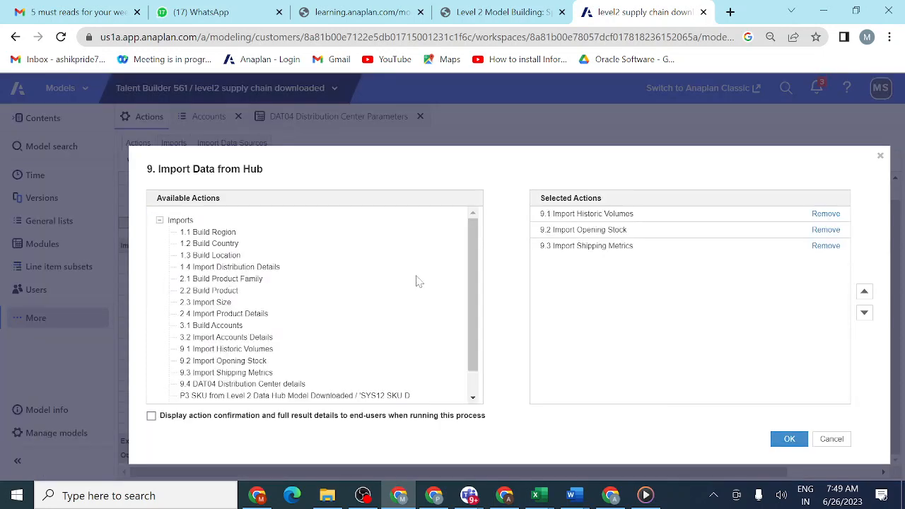
left_click(342, 385)
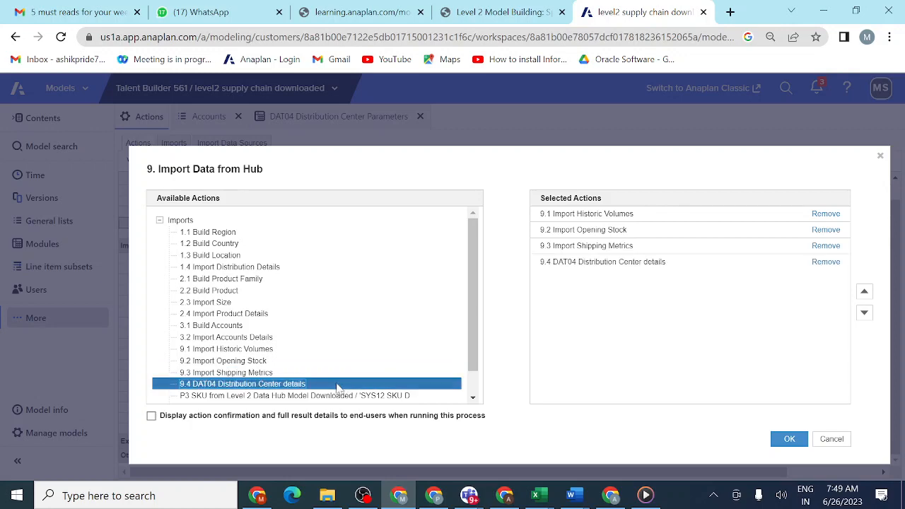
left_click(789, 439)
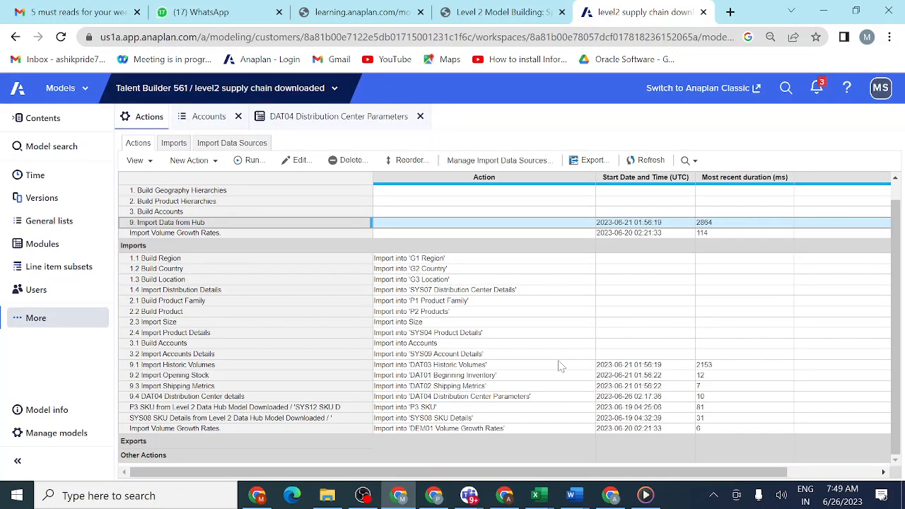
- Run the 9. Import Data from Hub process and close its results
left_click(248, 162)
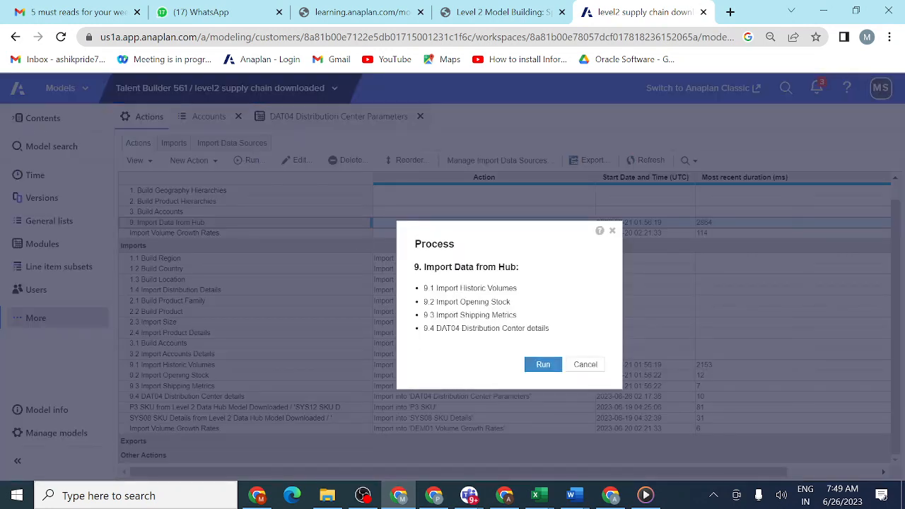
left_click(542, 365)
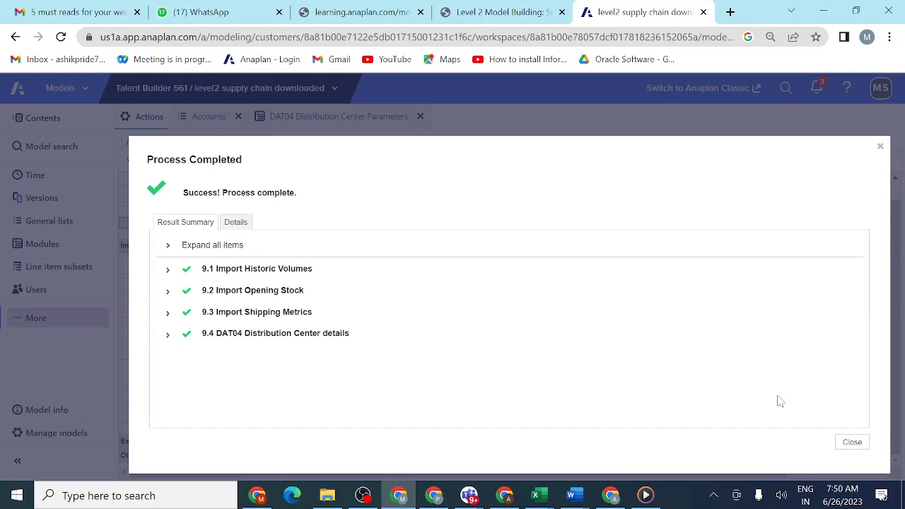
left_click(852, 443)
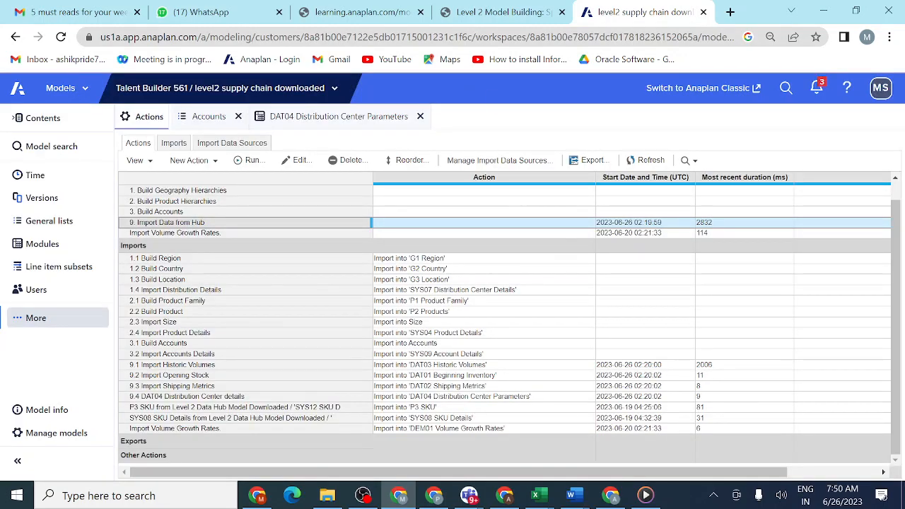
- Return to the Sprint 3 lesson and mark activities 3.3.3.2 and 3.3.3.3 as completed
left_click(513, 17)
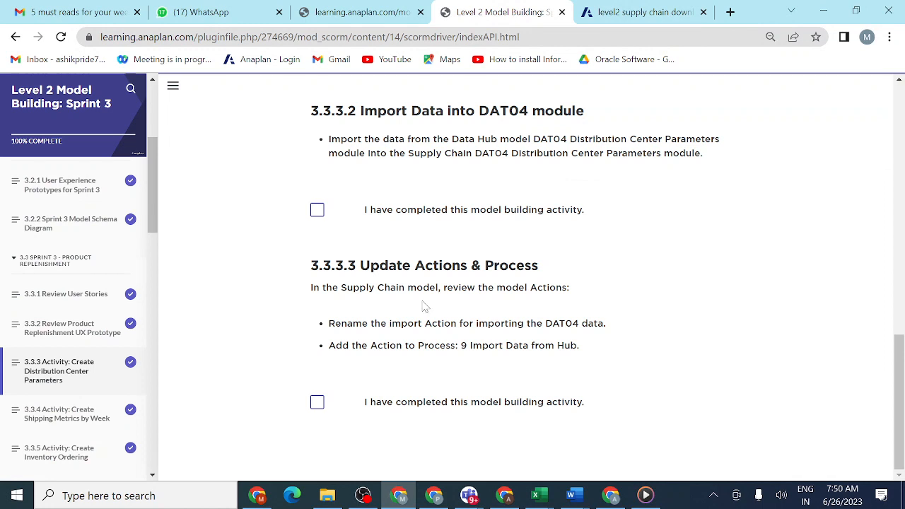
left_click(317, 404)
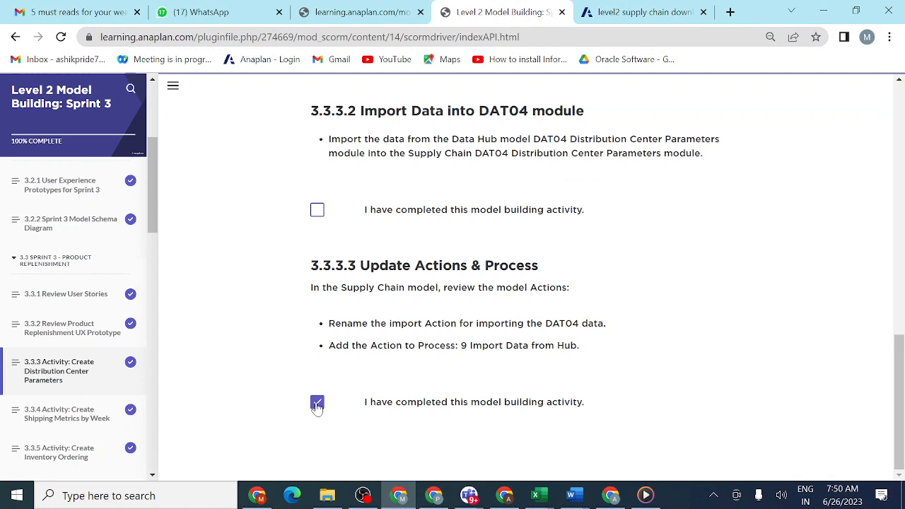
left_click(317, 212)
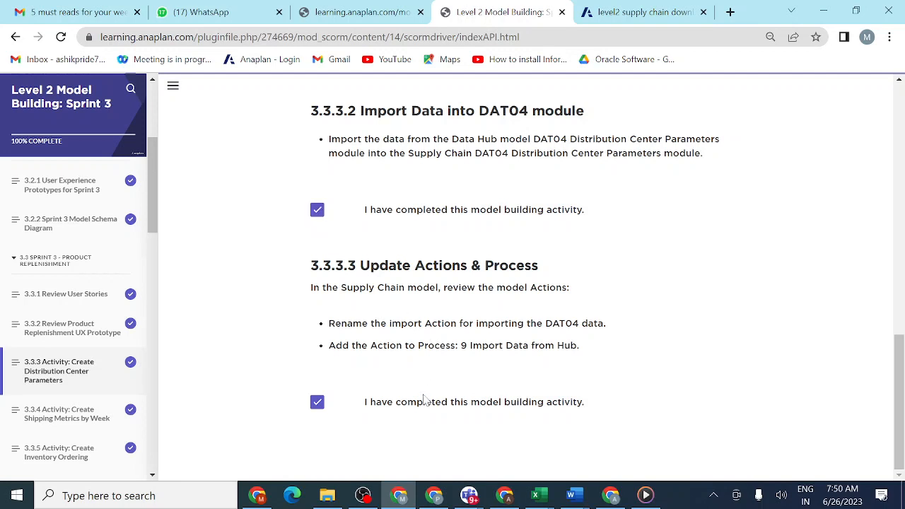
- Open lesson 3.3.4 Activity: Create Shipping Metrics by Week and read its module creation instructions
left_click(71, 422)
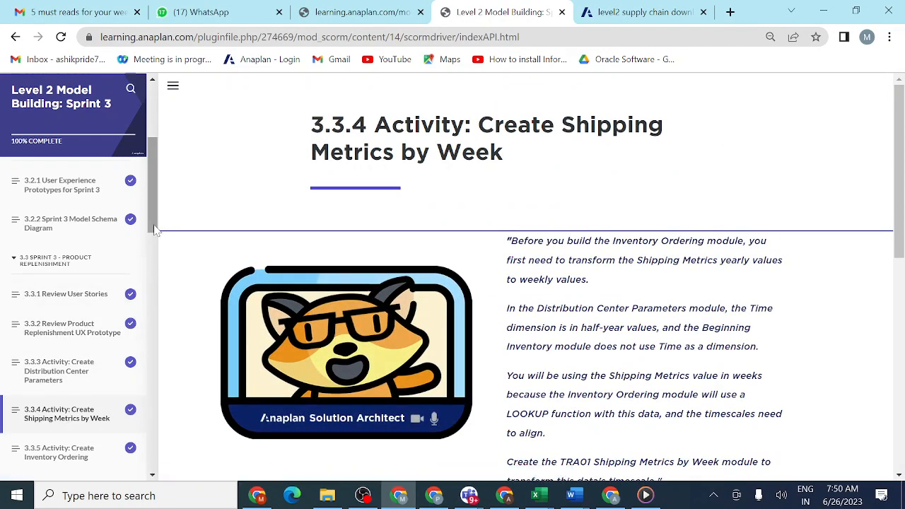
left_click_drag(155, 225, 156, 256)
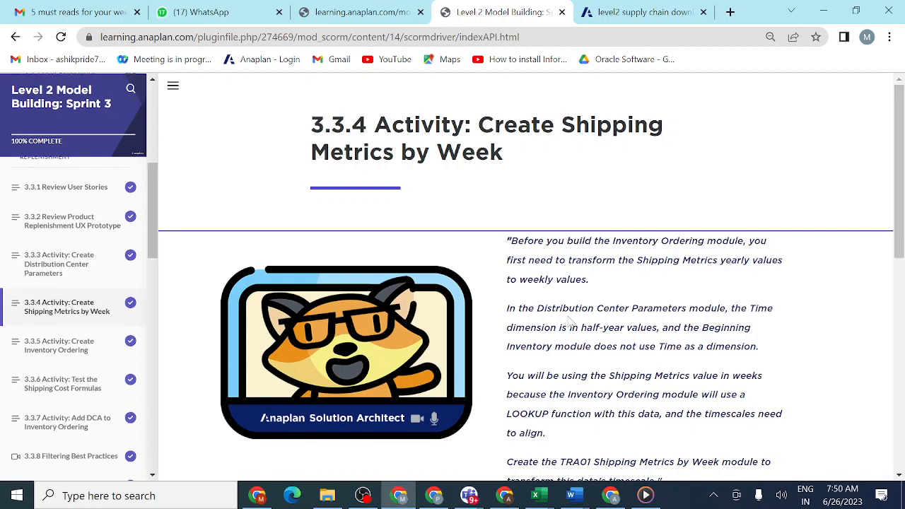
scroll(570, 322, "down", 2)
scroll(569, 322, "up", 2)
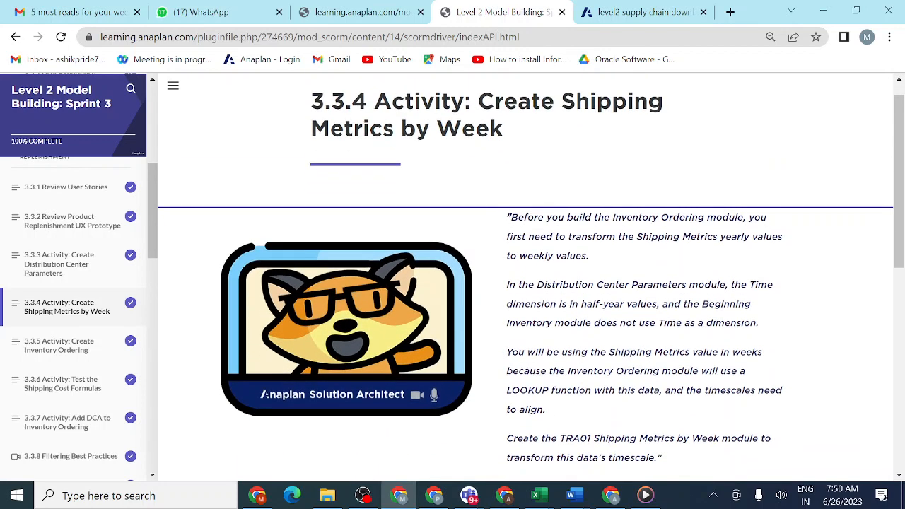
scroll(569, 321, "up", 1)
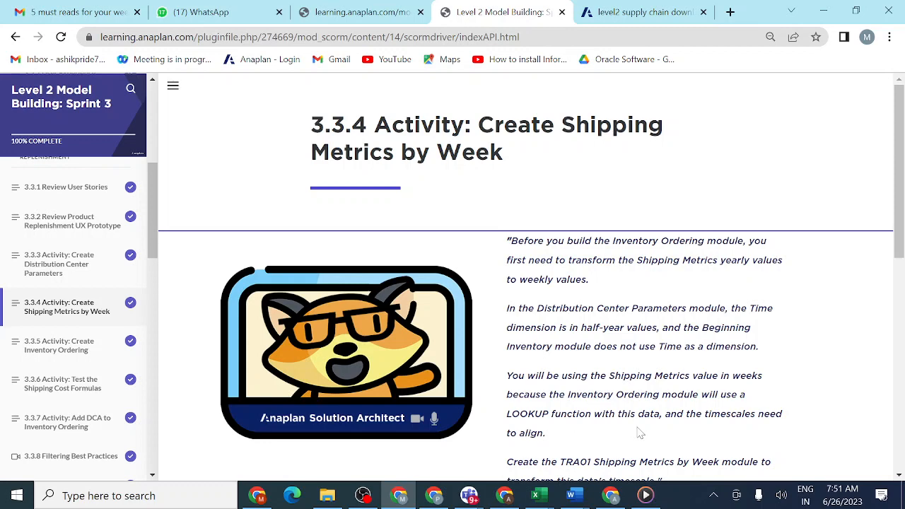
scroll(640, 432, "down", 3)
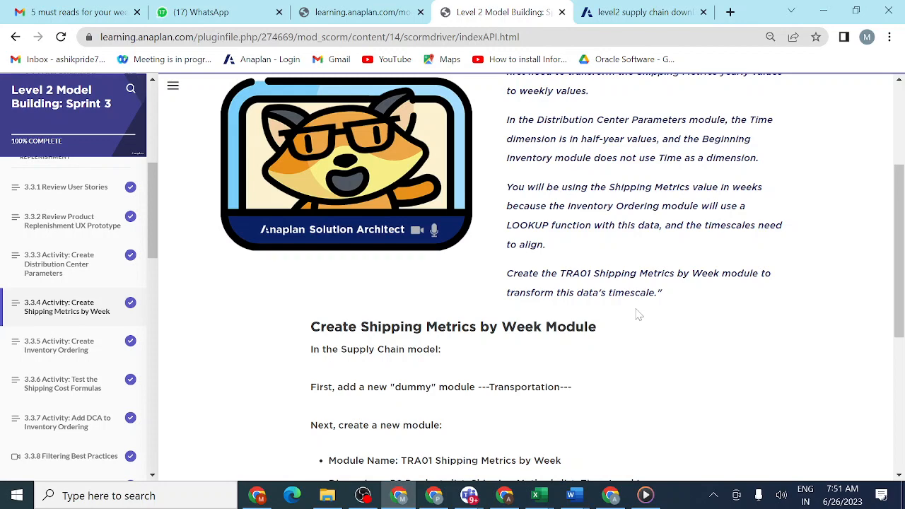
scroll(638, 315, "down", 3)
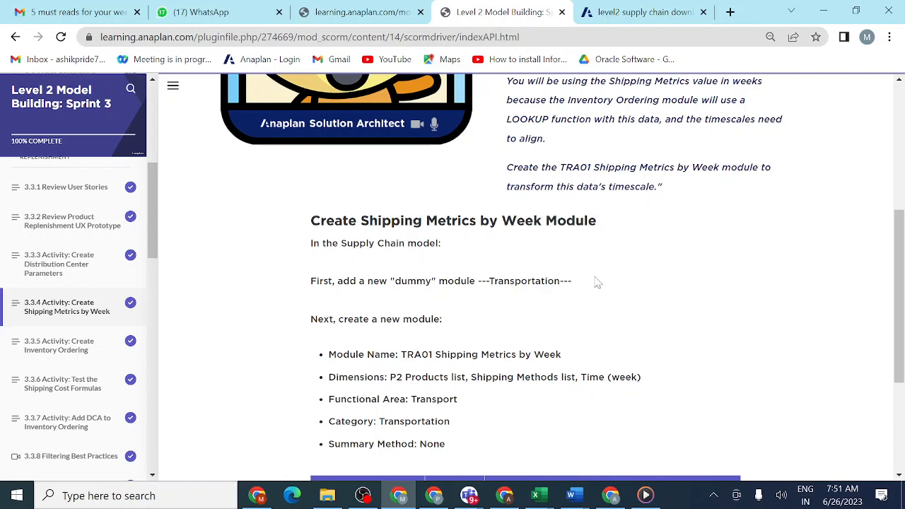
- Copy the dummy module name from the lesson and start a new module named ---Transportation--- above ---Access Driver Modules--- in the Supply Chain model
left_click_drag(573, 280, 477, 281)
key("ctrl+c")
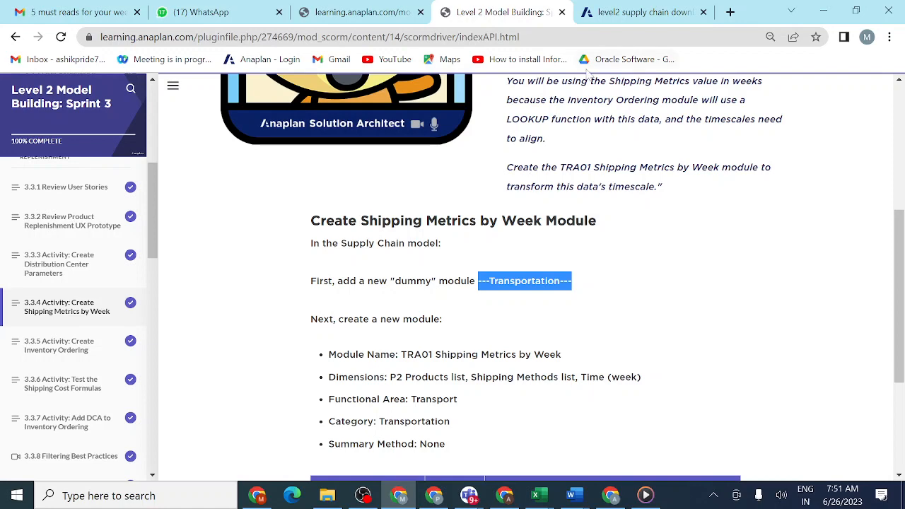
left_click(647, 10)
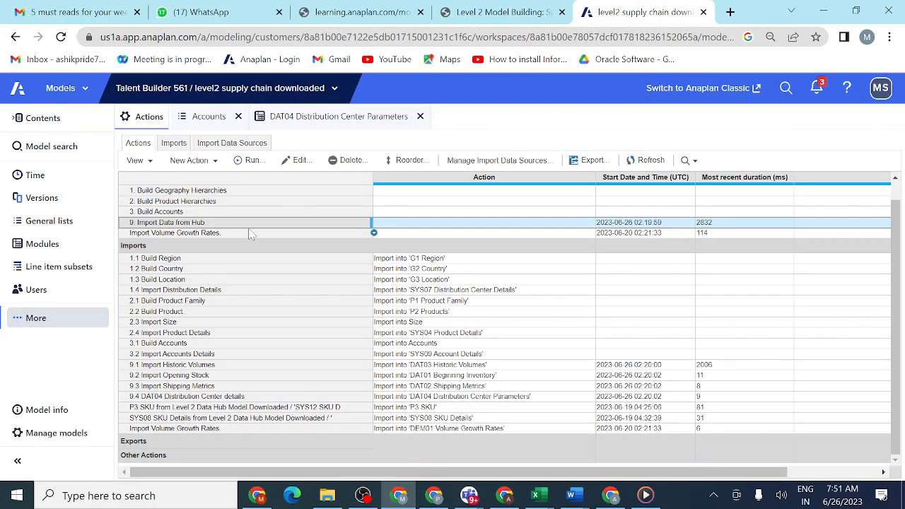
left_click(58, 249)
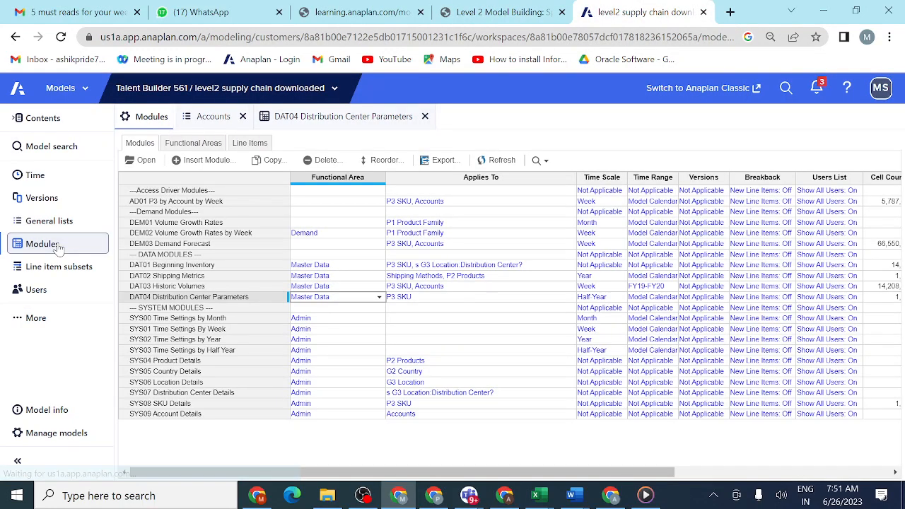
left_click(192, 191)
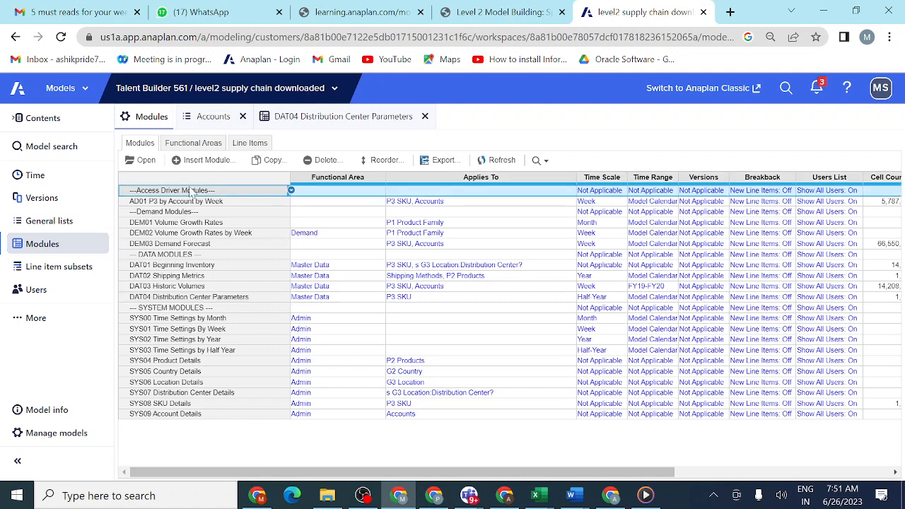
left_click(216, 161)
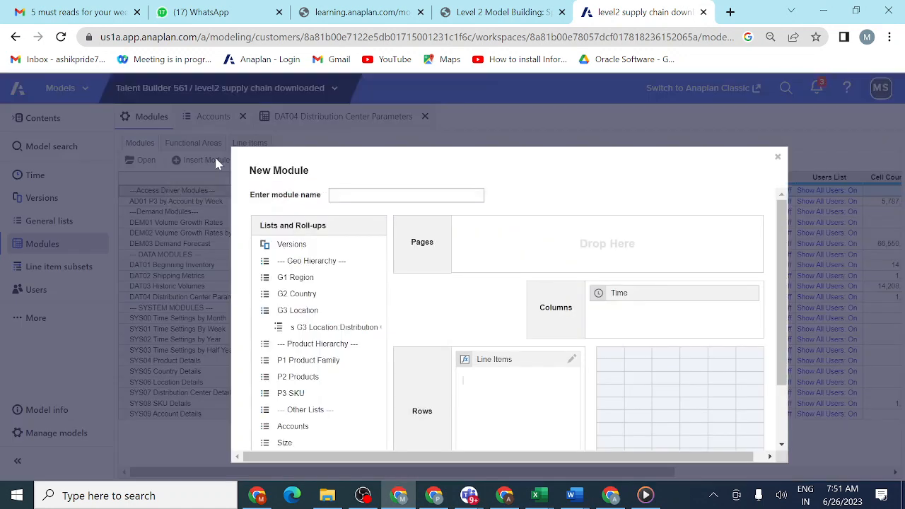
key("ctrl+v")
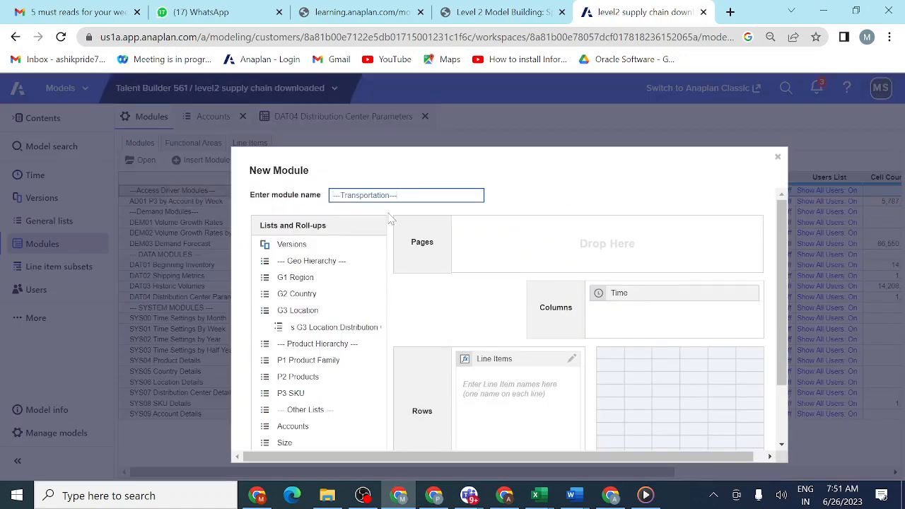
- Remove the Time dimension from the ---Transportation--- module's columns and create the module without dimensions or line items
left_click(675, 296)
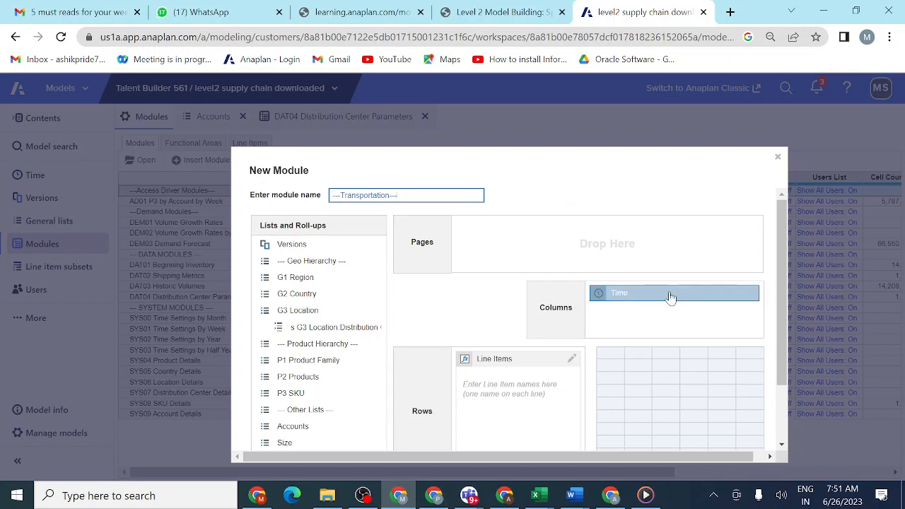
left_click_drag(670, 298, 339, 446)
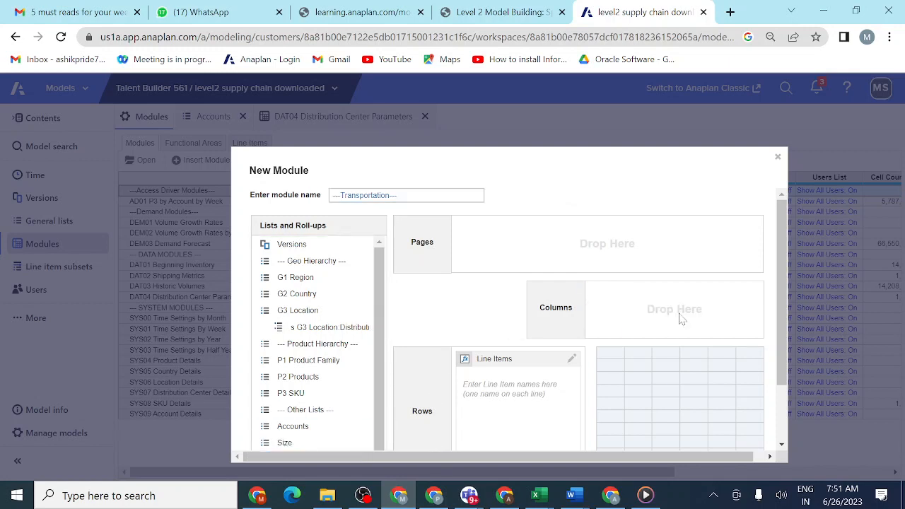
left_click_drag(783, 295, 795, 411)
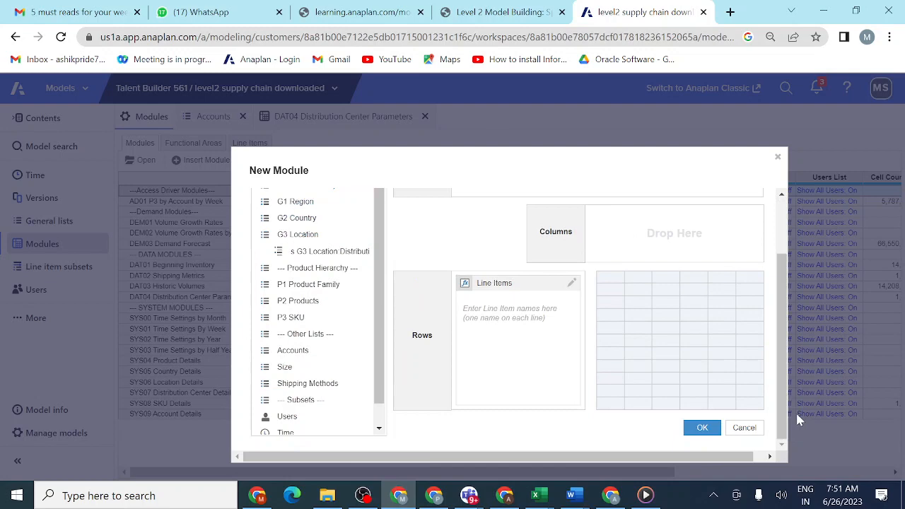
left_click(701, 428)
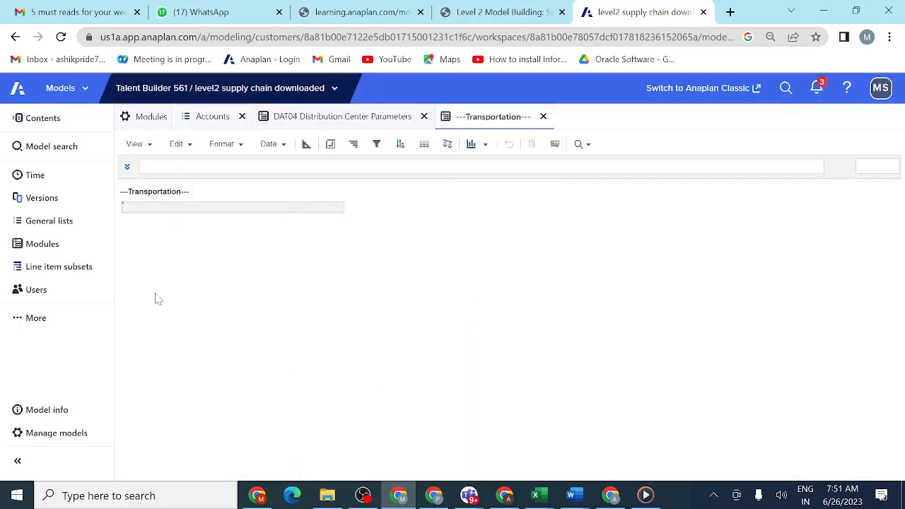
- Start another new module below ---Transportation--- and name it TRA01 Shipping Metrics by Week, copying the name from the lesson
left_click(51, 244)
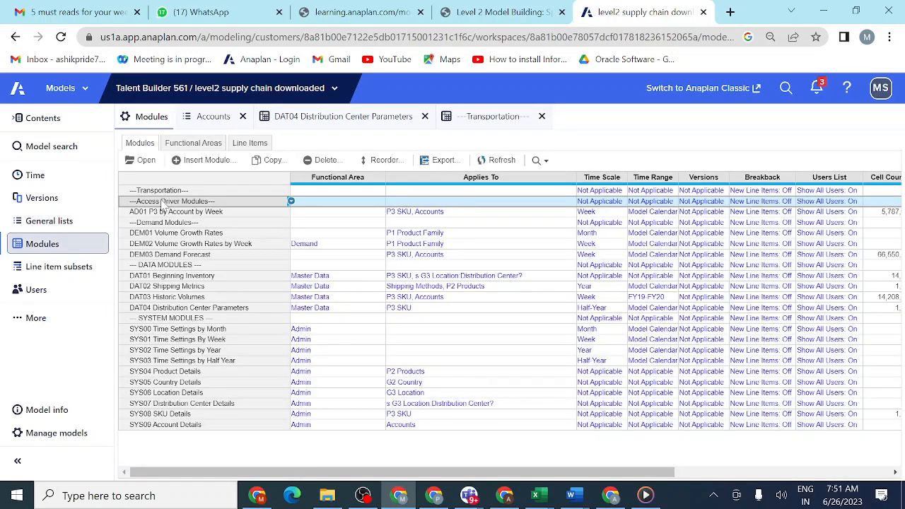
left_click(209, 159)
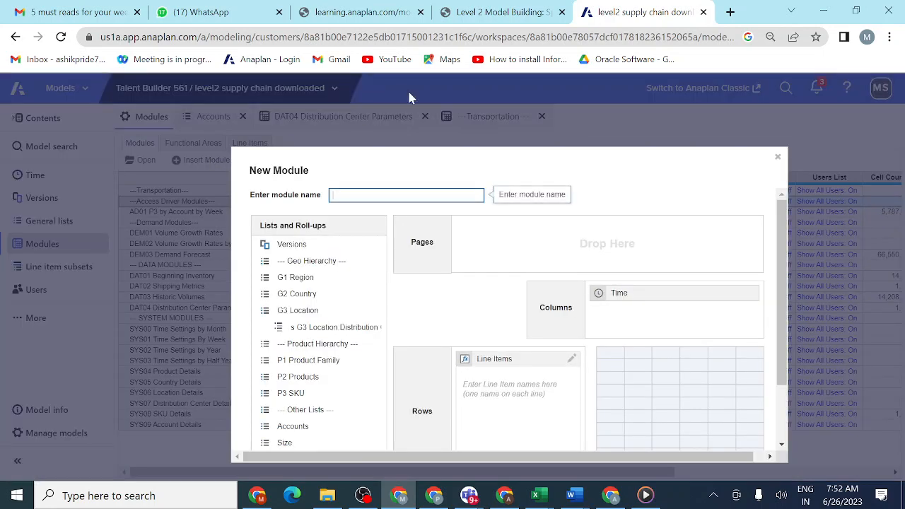
left_click(503, 12)
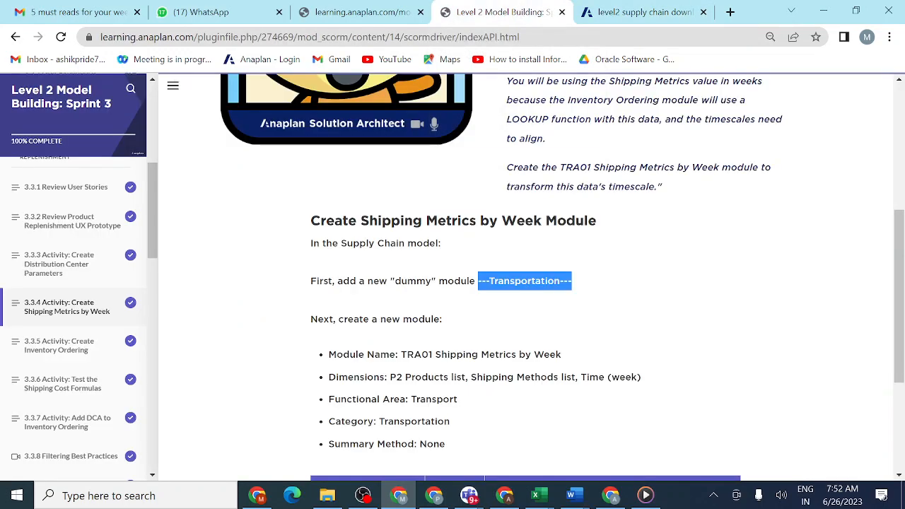
left_click_drag(399, 355, 600, 344)
key("ctrl+c")
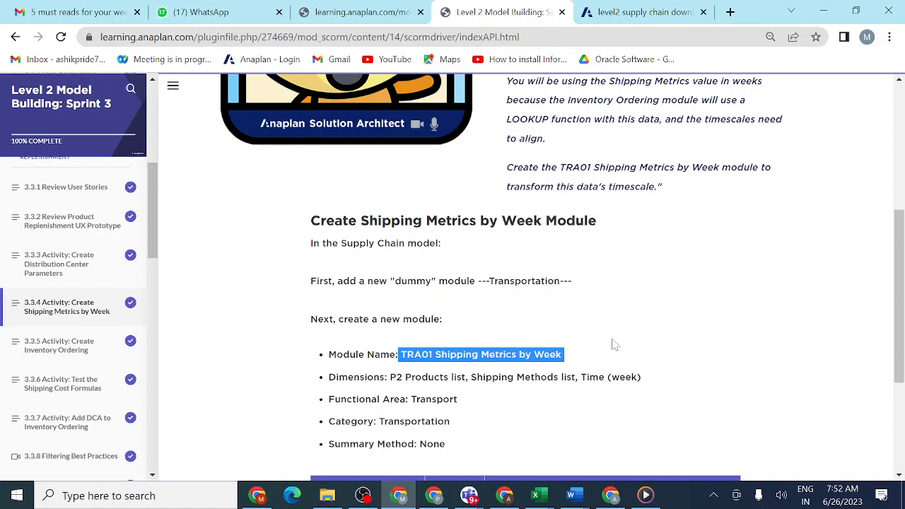
left_click(626, 15)
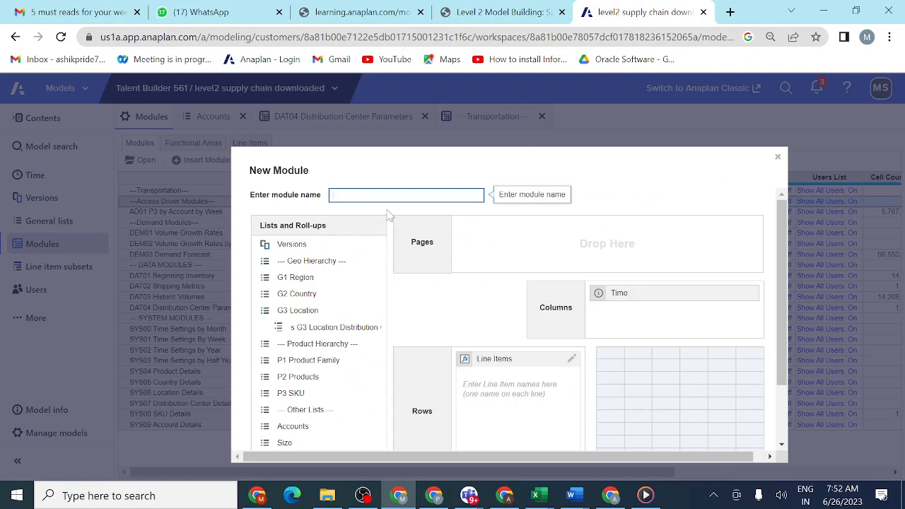
key("ctrl+v")
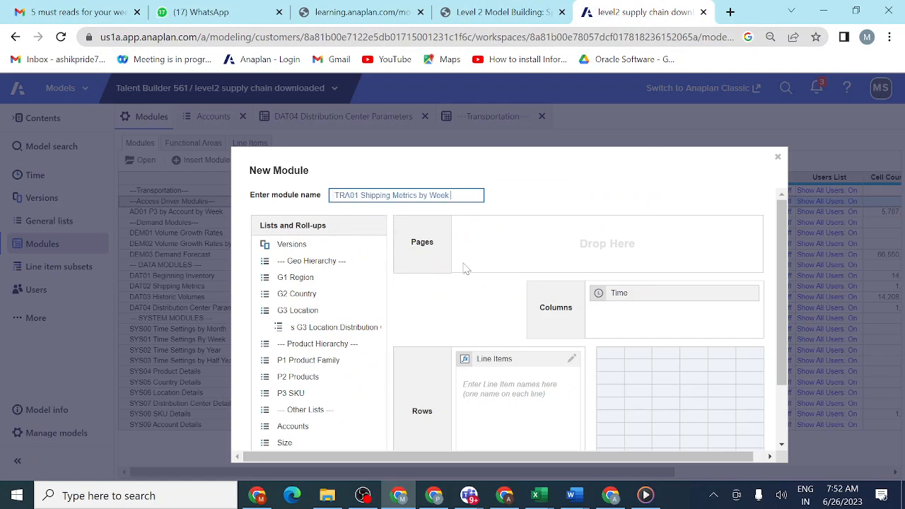
- Check the lesson's required dimensions and add the P2 Products and Shipping Methods lists as pages of the new module
left_click(515, 21)
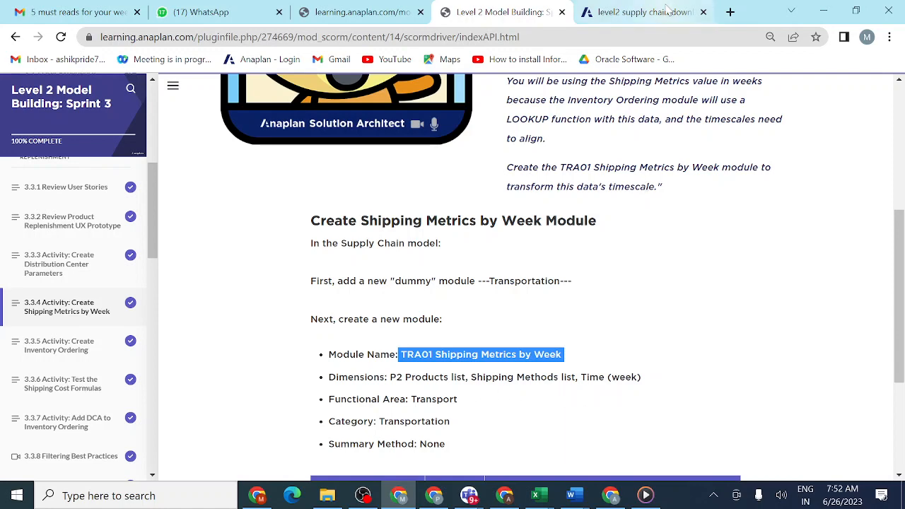
left_click(639, 13)
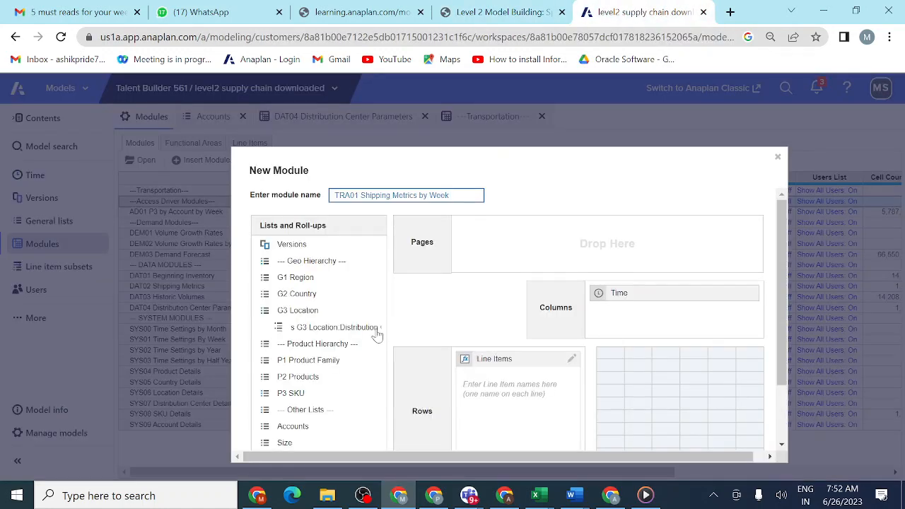
left_click_drag(322, 386, 520, 251)
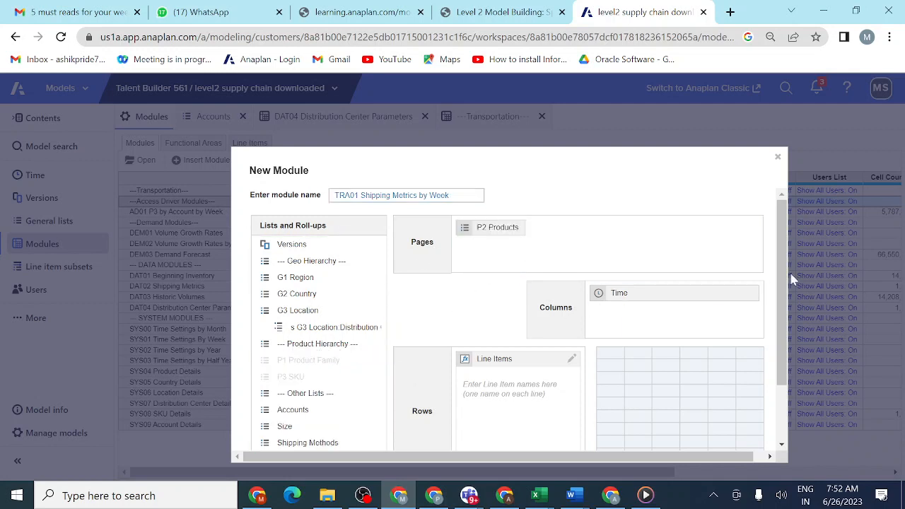
left_click_drag(783, 287, 786, 314)
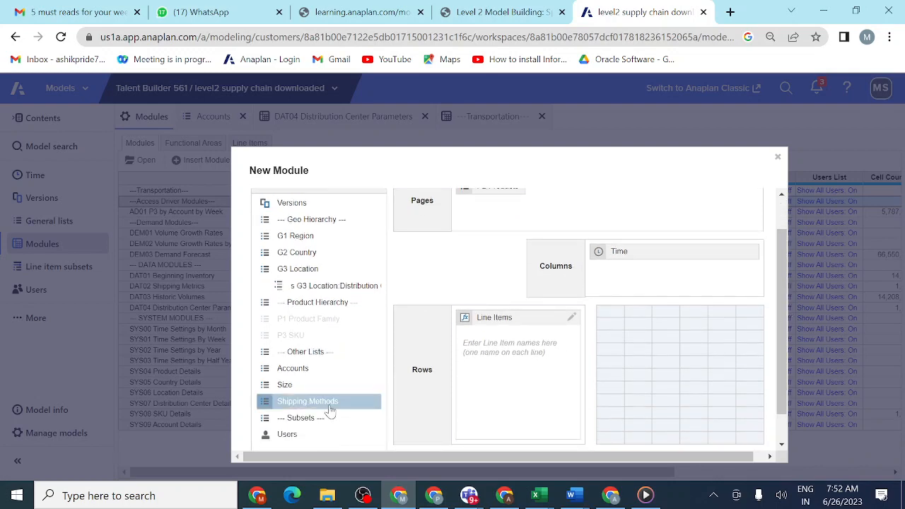
left_click_drag(330, 407, 617, 215)
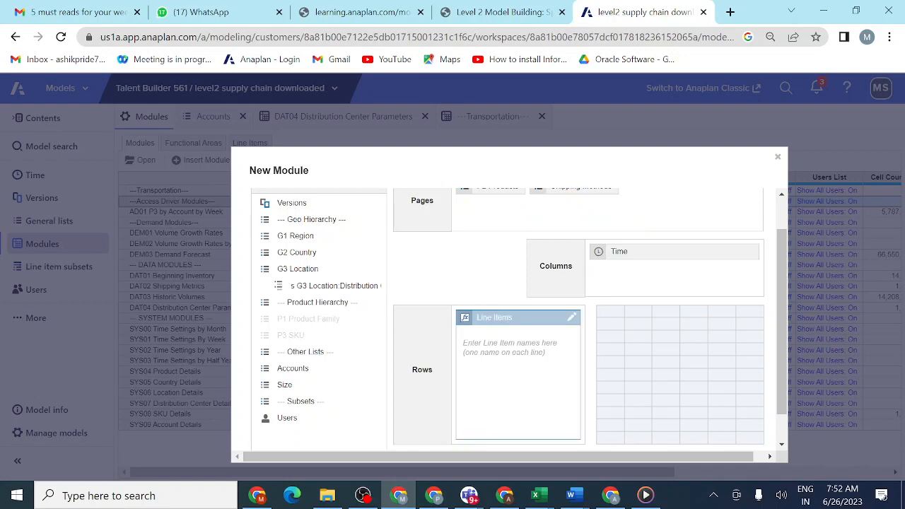
- Copy the first line item name from the lesson table and add Shipping Time (Weeks) to the module's line items
left_click(521, 12)
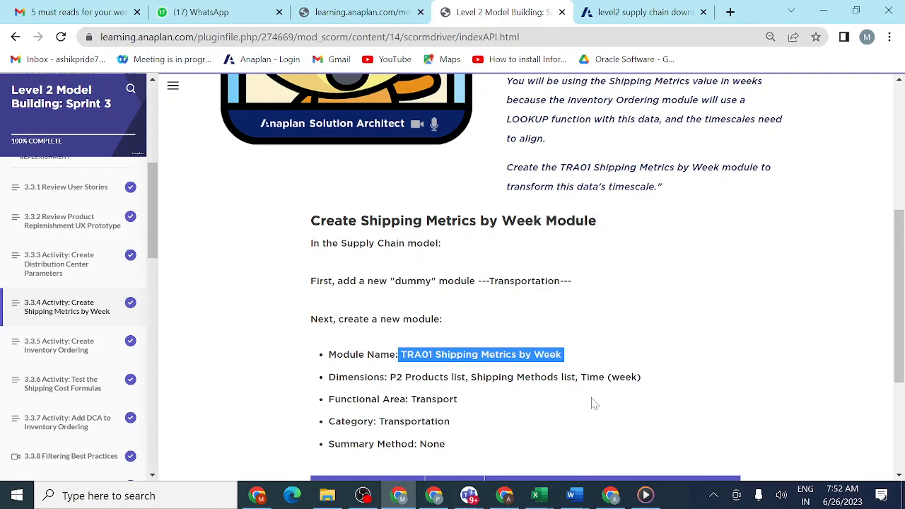
scroll(593, 403, "down", 2)
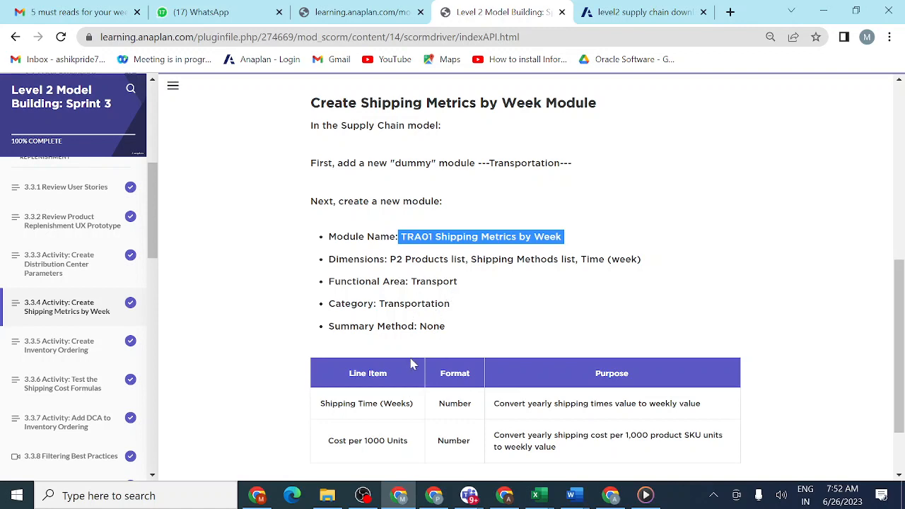
scroll(414, 364, "down", 1)
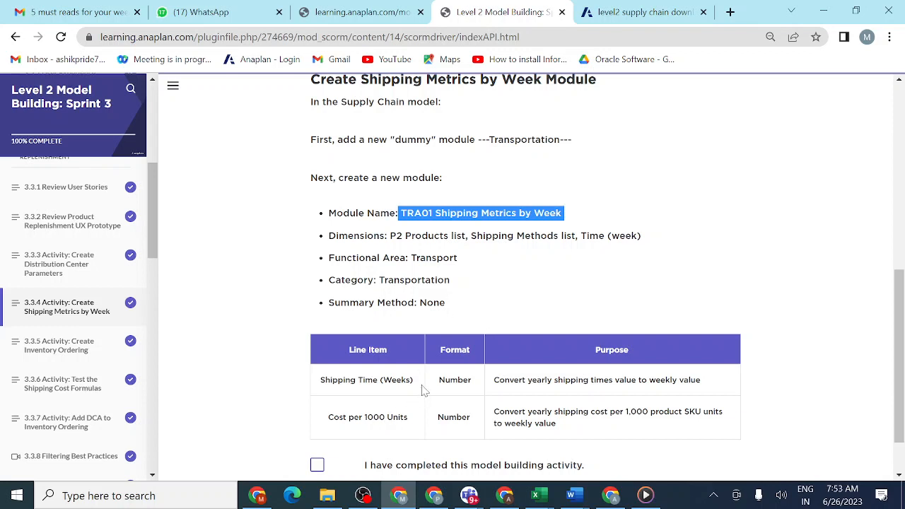
left_click_drag(417, 382, 325, 382)
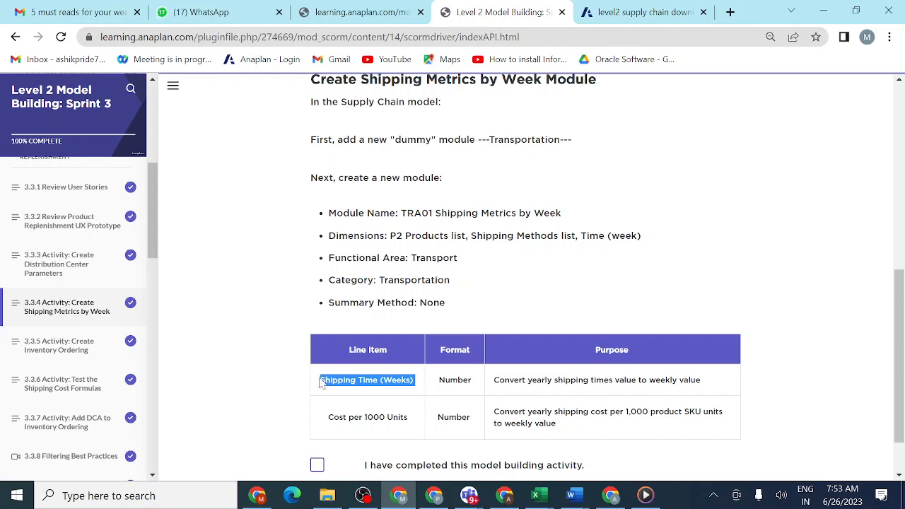
left_click(633, 14)
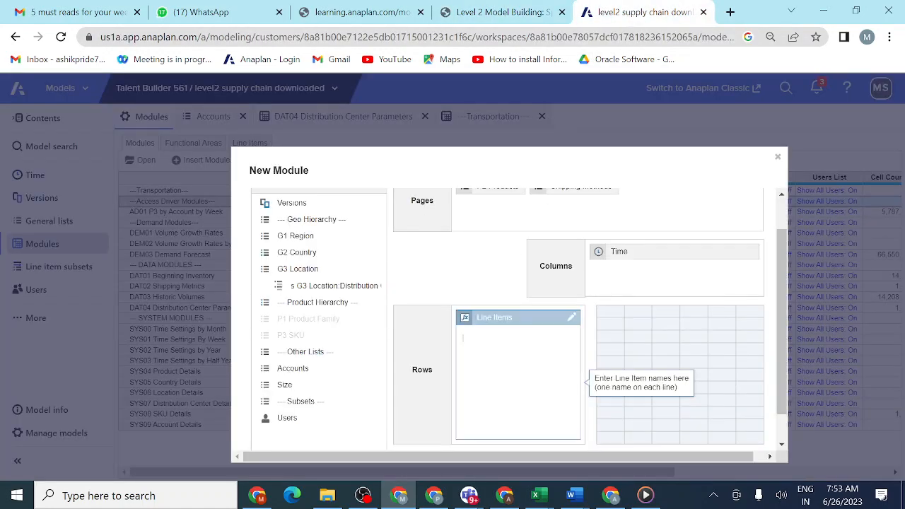
type("Shipping Time (Weeks)")
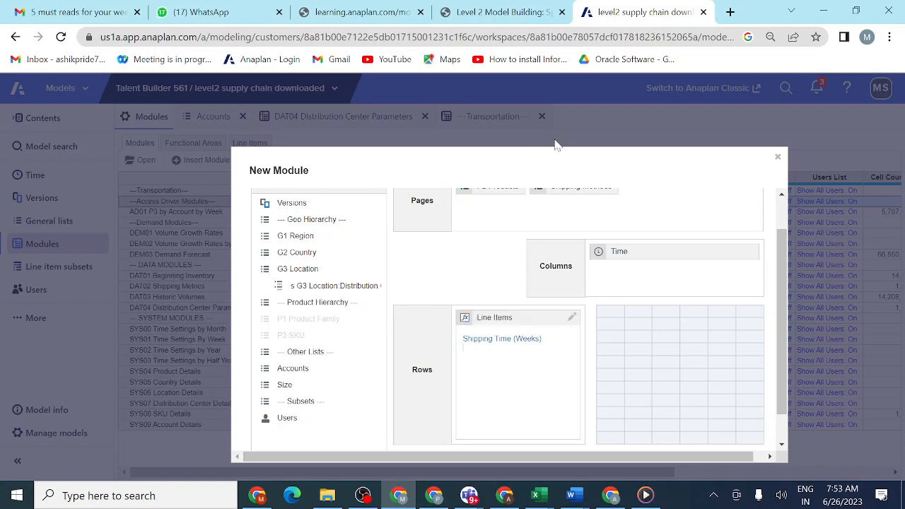
- Add Cost per 1000 Units from the lesson table as the second line item and create the TRA01 module
left_click(518, 15)
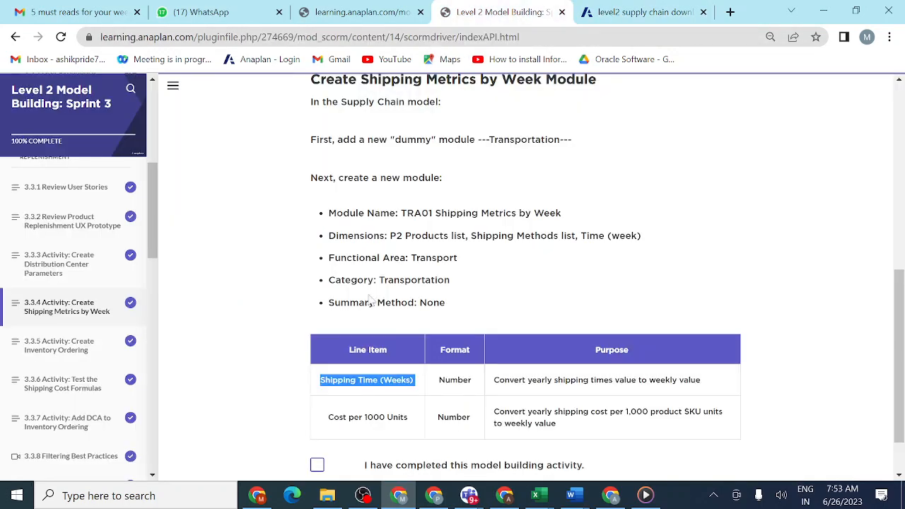
left_click(409, 424)
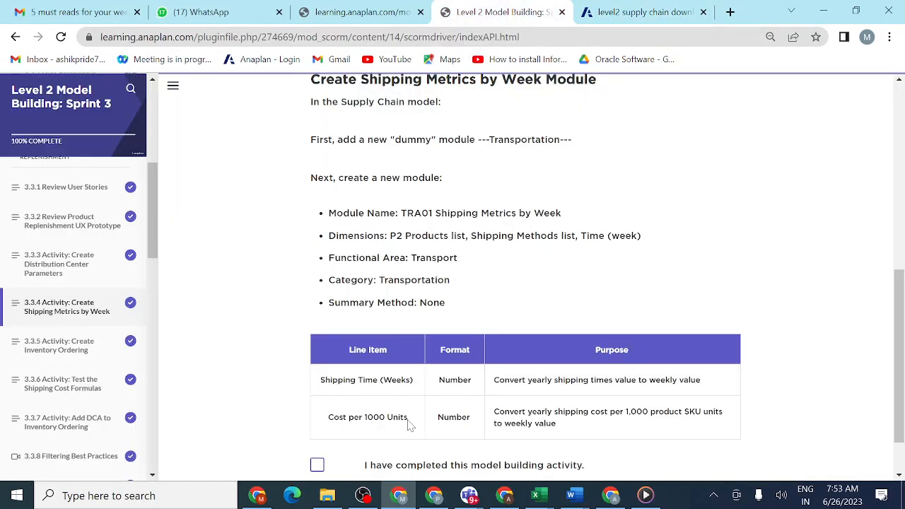
left_click_drag(409, 421, 324, 425)
key("ctrl+c")
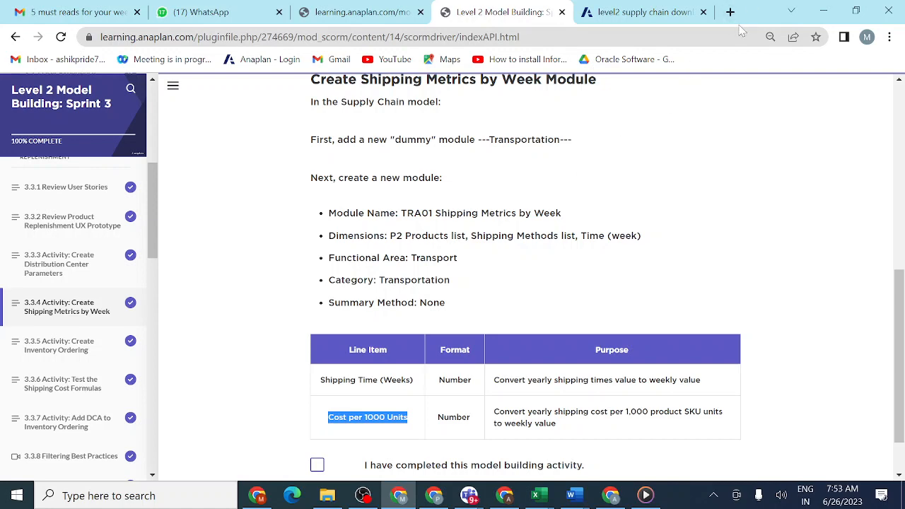
left_click(657, 14)
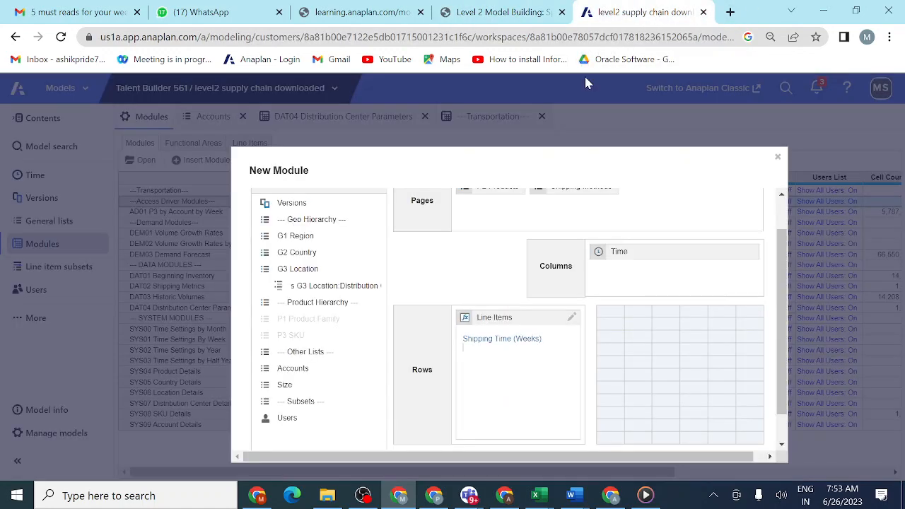
left_click(494, 364)
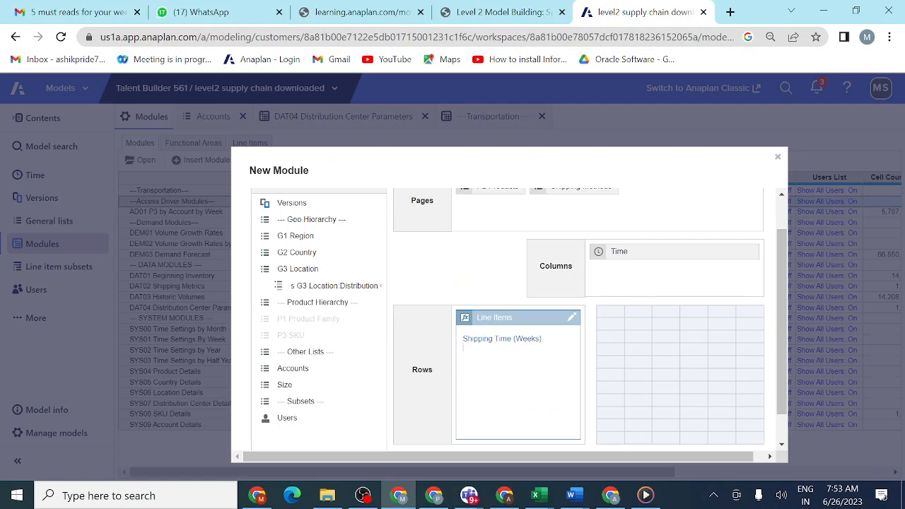
key("ctrl+v")
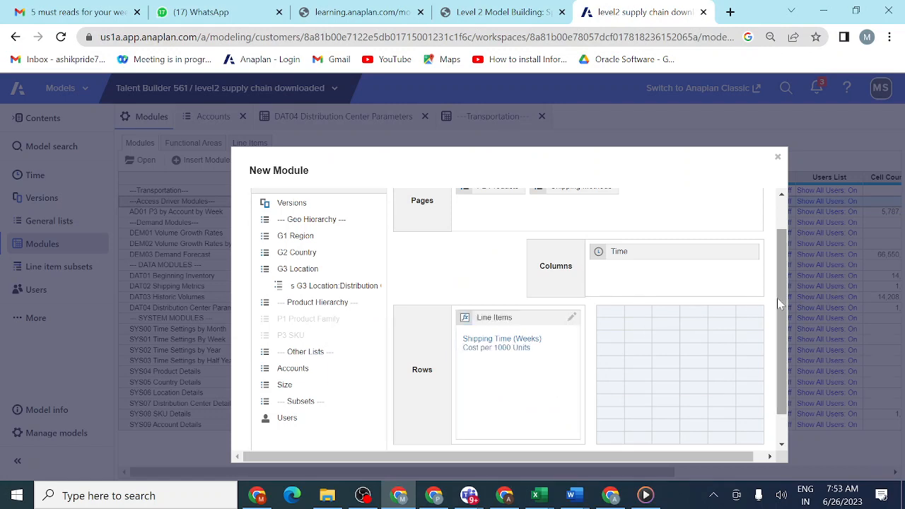
left_click_drag(778, 301, 782, 361)
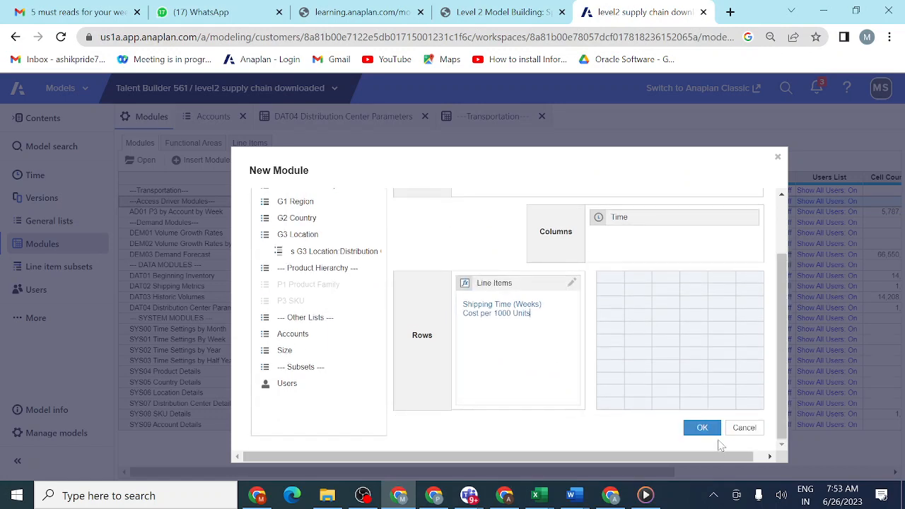
left_click(701, 428)
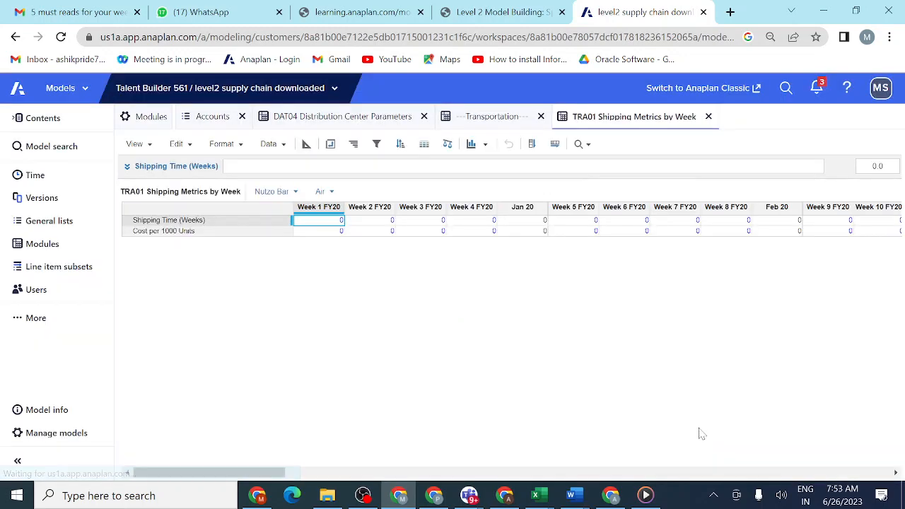
- Check the lesson's summary method requirement and set the Cost per 1000 Units summary to None in the TRA01 blueprint
left_click(306, 144)
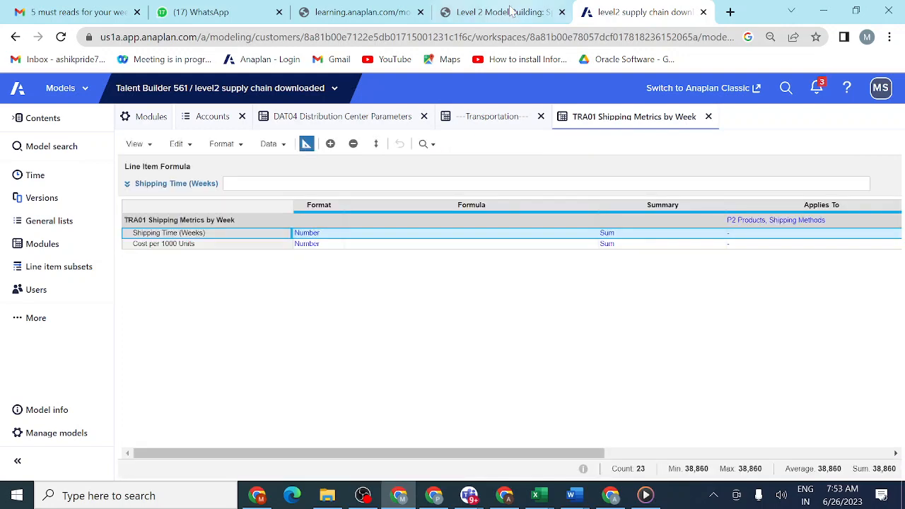
left_click(516, 16)
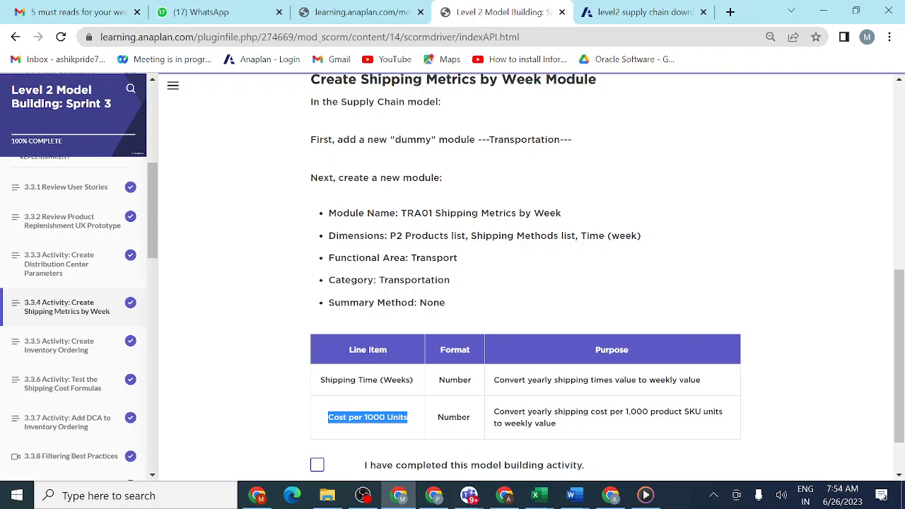
left_click(638, 10)
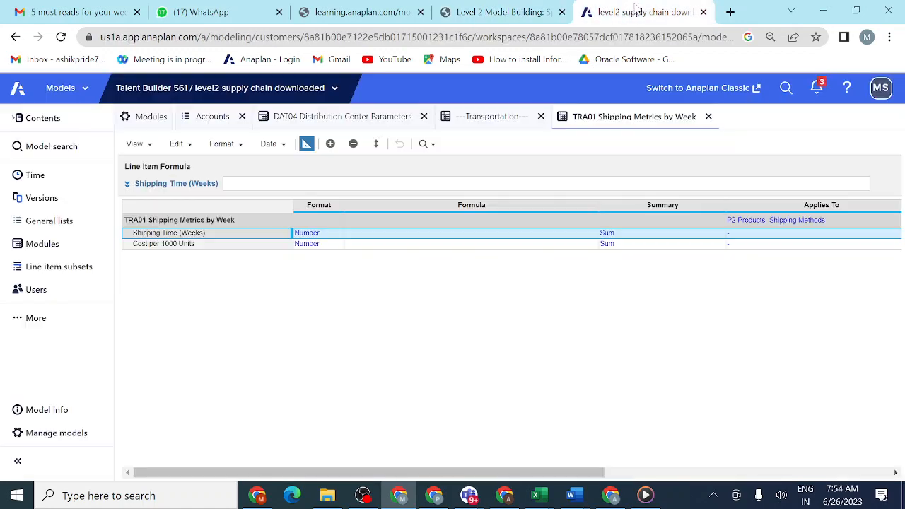
left_click(705, 244)
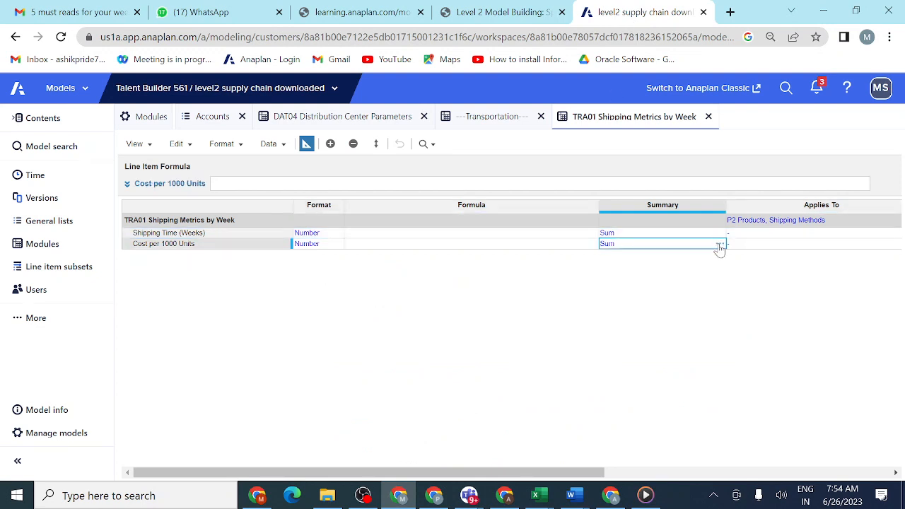
left_click(719, 246)
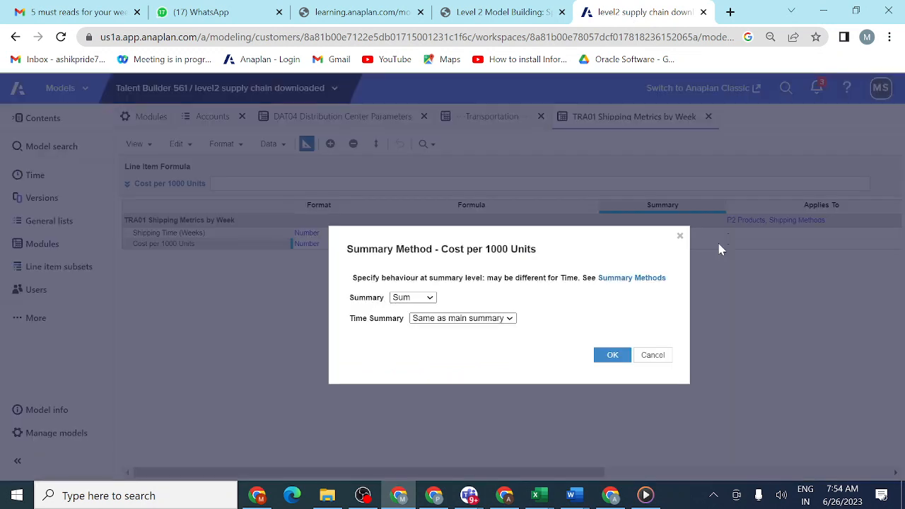
left_click(430, 298)
left_click(415, 321)
left_click(613, 358)
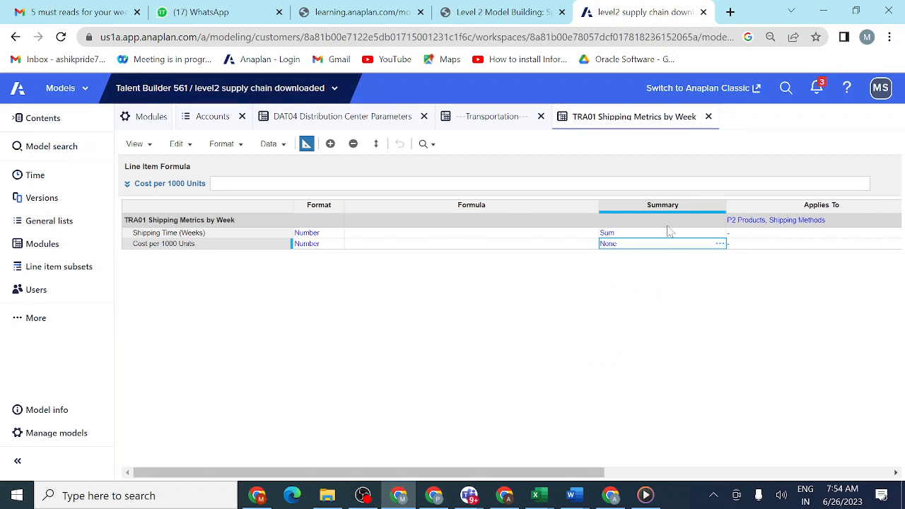
- Copy the None summary setting from Cost per 1000 Units to the Shipping Time (Weeks) line item
key("ctrl+c")
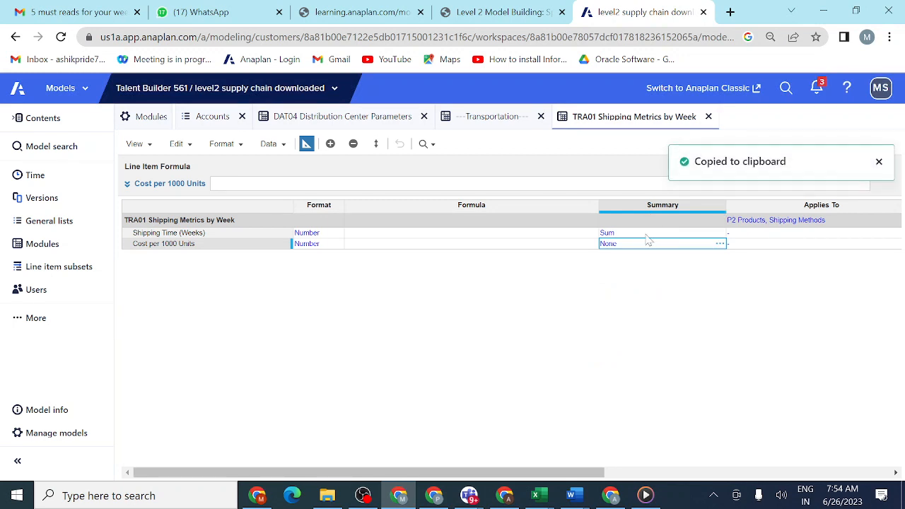
left_click(646, 235)
key("ctrl+v")
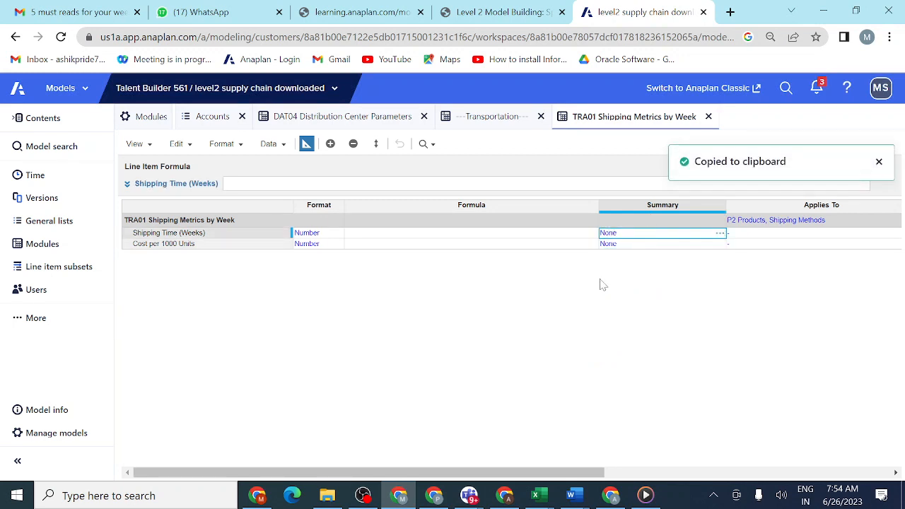
left_click(879, 162)
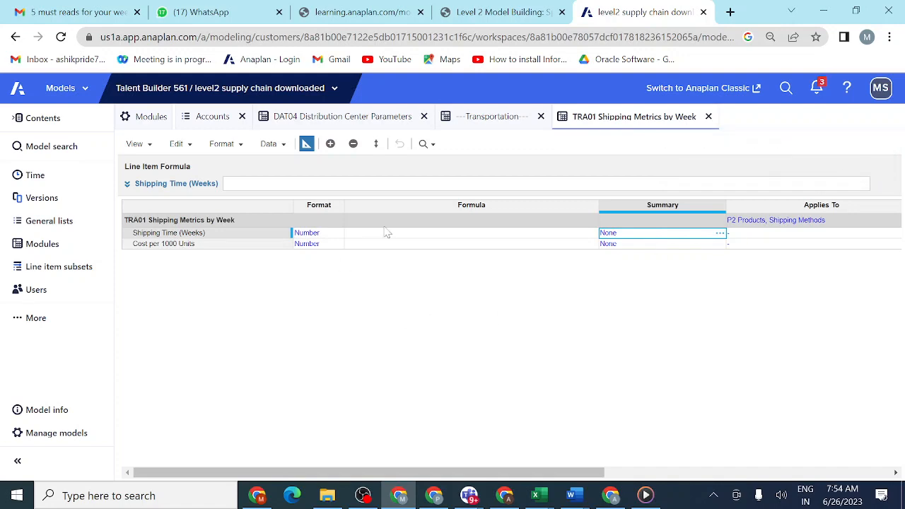
- Review the lesson's module settings and assign the Transport functional area to TRA01 Shipping Metrics by Week in the modules list
left_click(517, 12)
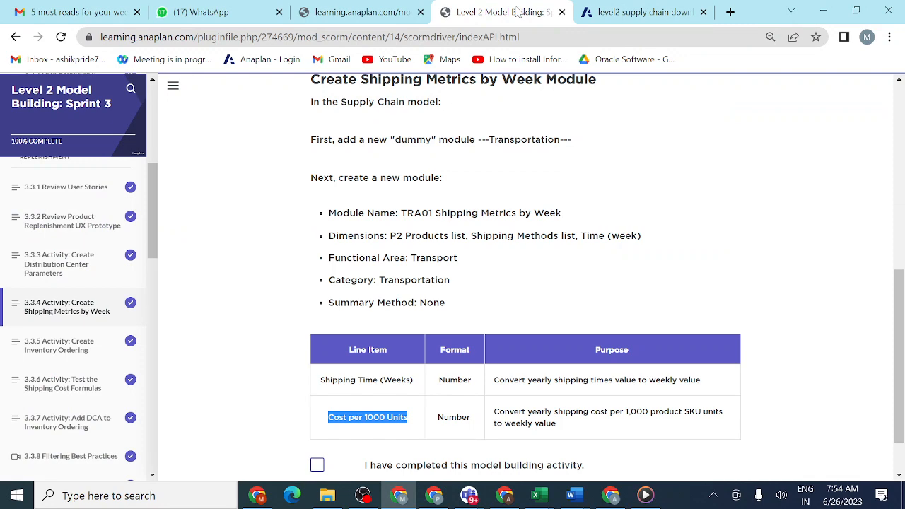
left_click(636, 16)
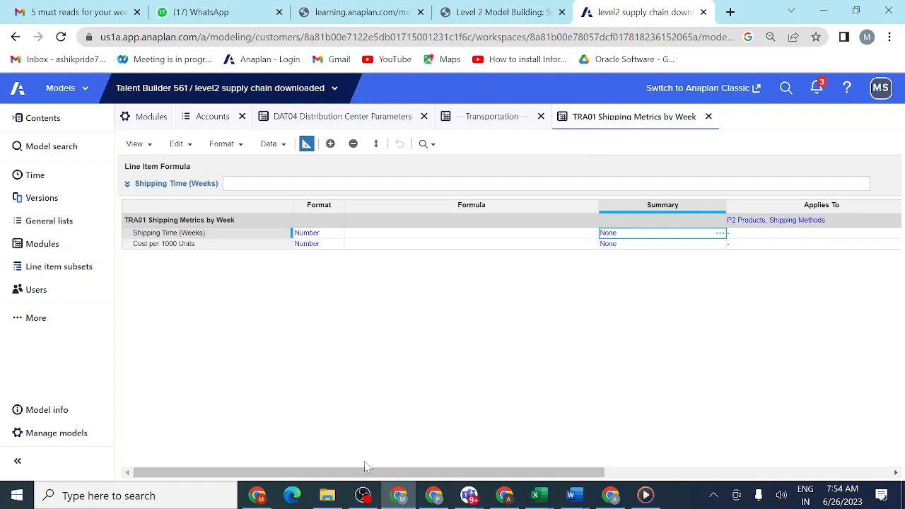
left_click_drag(366, 478, 301, 483)
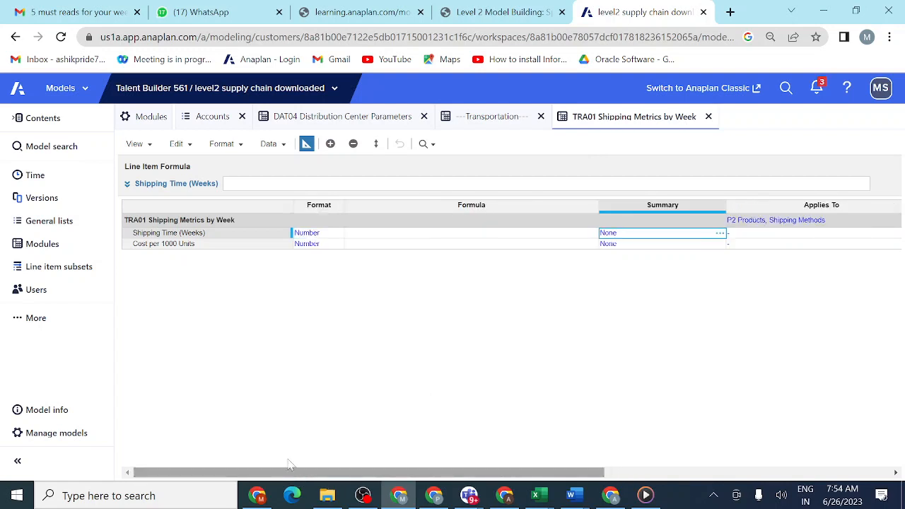
left_click(506, 13)
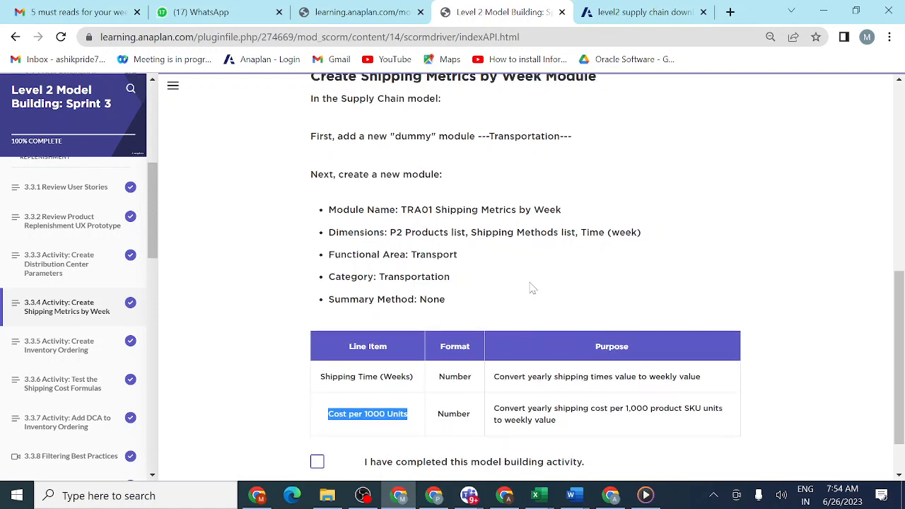
scroll(533, 288, "down", 1)
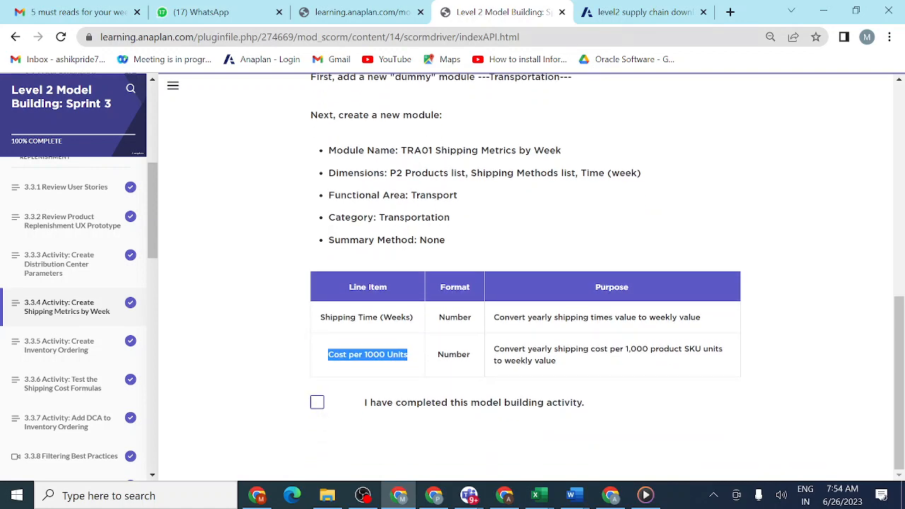
left_click(636, 10)
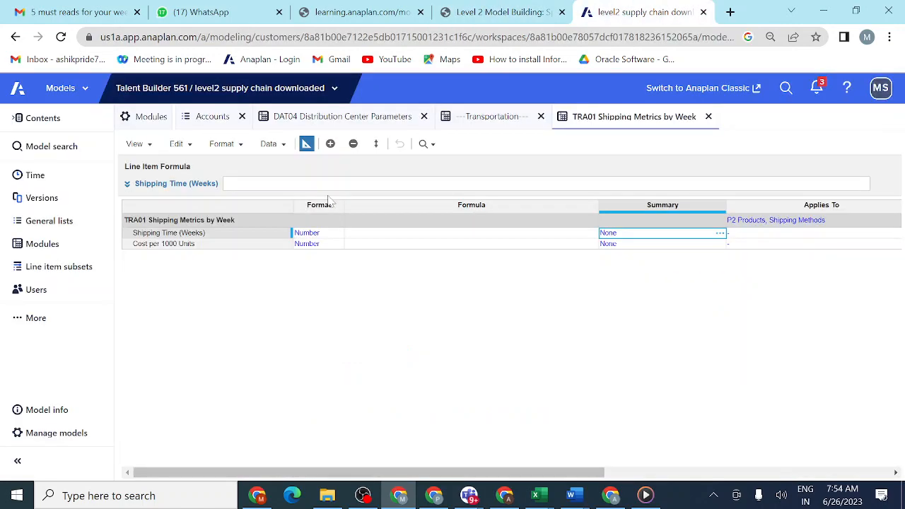
left_click(306, 146)
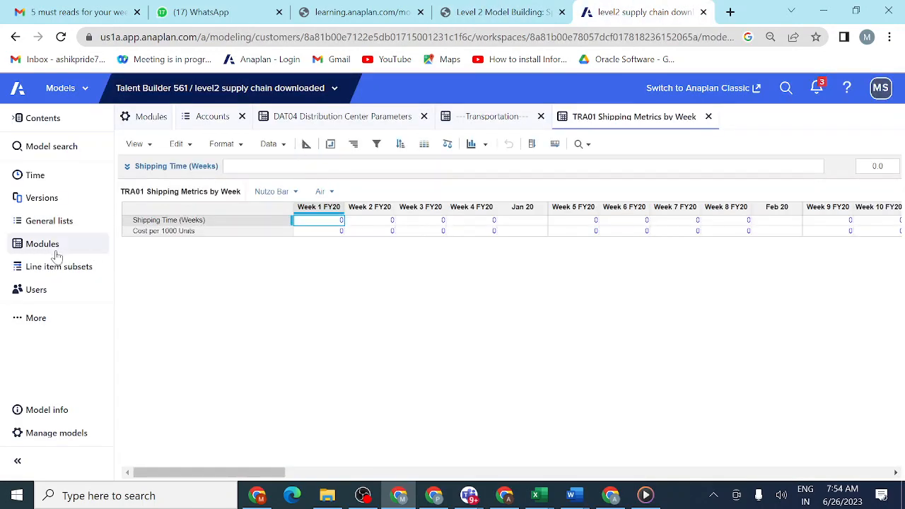
left_click(55, 249)
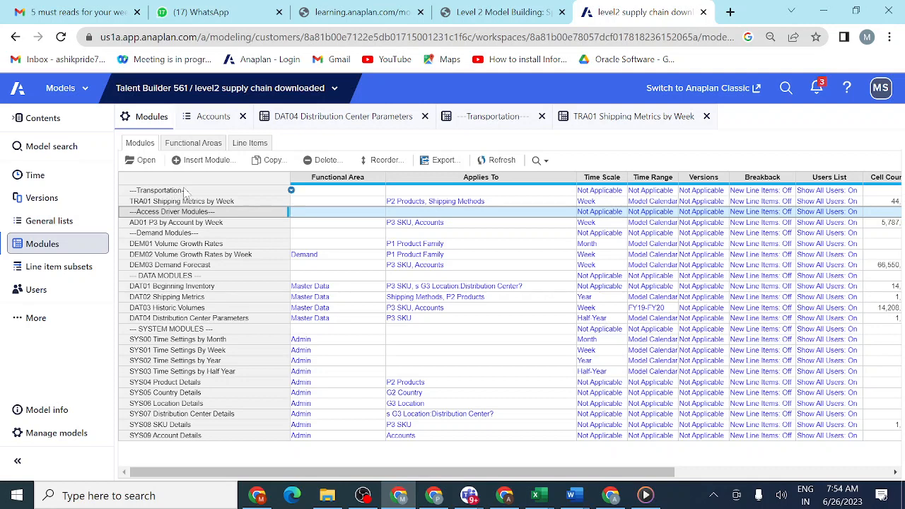
left_click(346, 203)
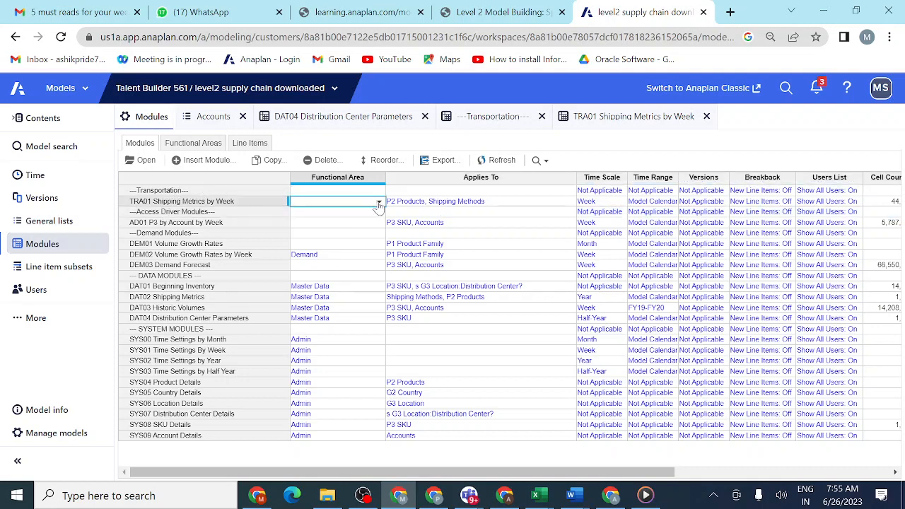
left_click(379, 202)
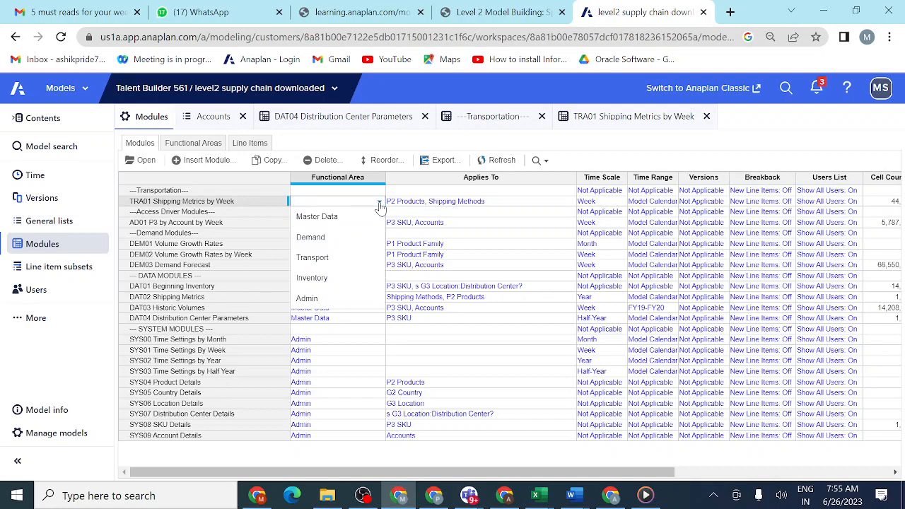
left_click(335, 261)
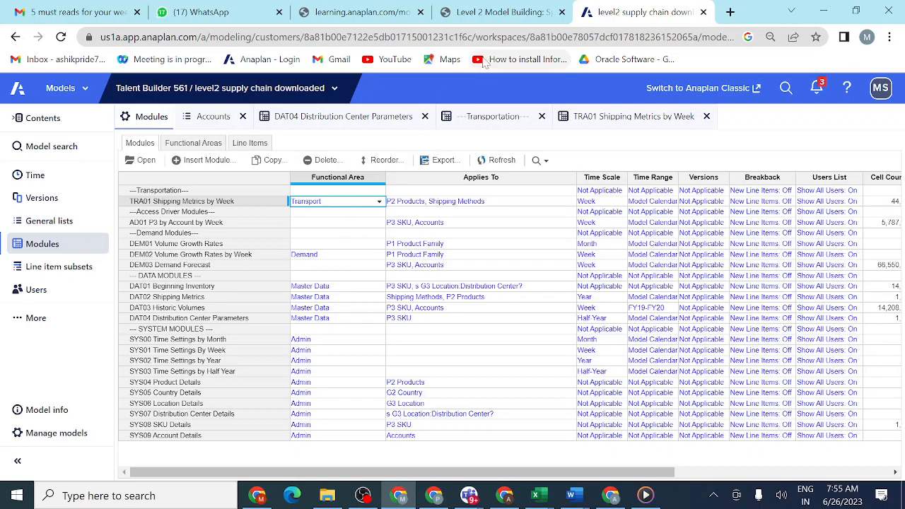
- Mark the lesson's model building activity as completed and reread the Shipping Metrics by Week instructions
left_click(516, 15)
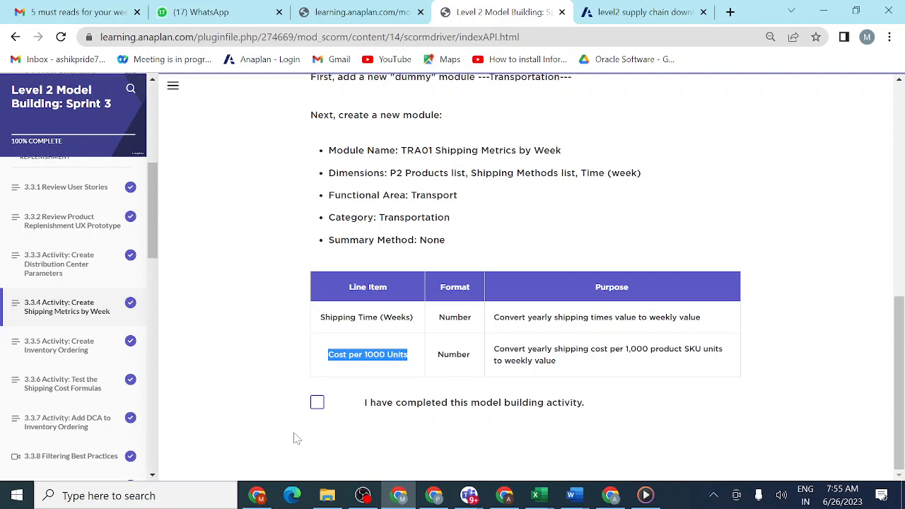
left_click(317, 404)
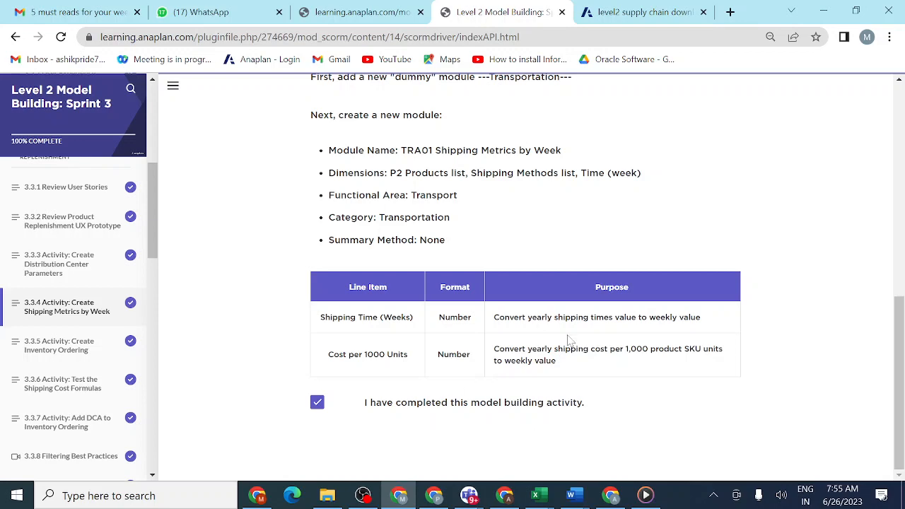
scroll(568, 342, "up", 3)
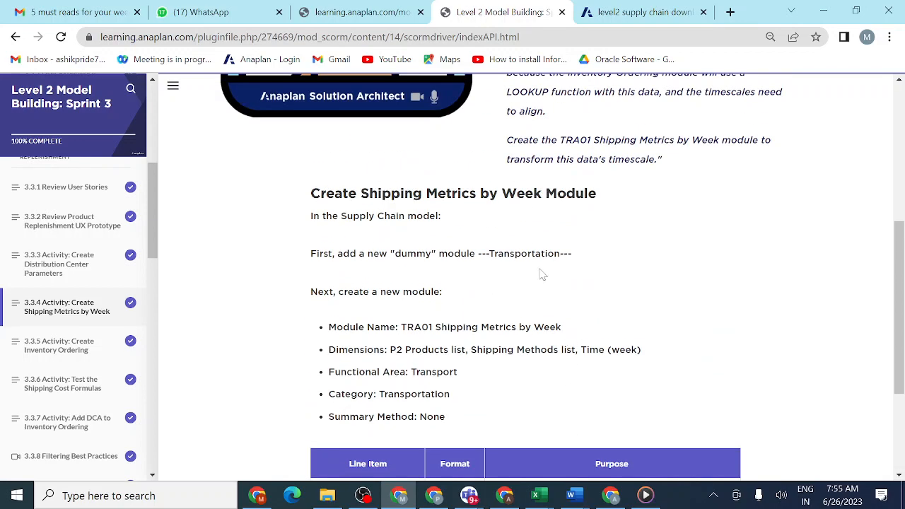
scroll(543, 275, "up", 4)
scroll(542, 274, "down", 4)
scroll(517, 274, "down", 3)
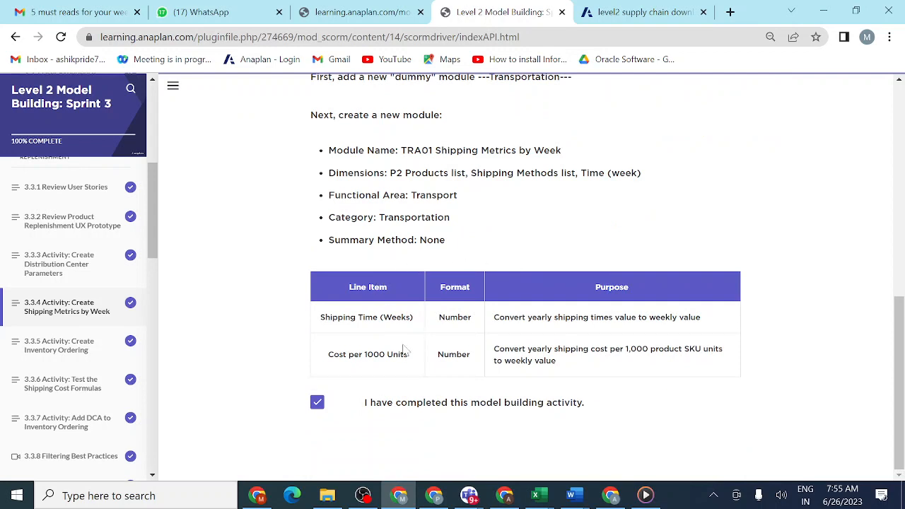
- Return to the Anaplan model and show the TRA01 Shipping Metrics by Week module in blueprint view
left_click(638, 12)
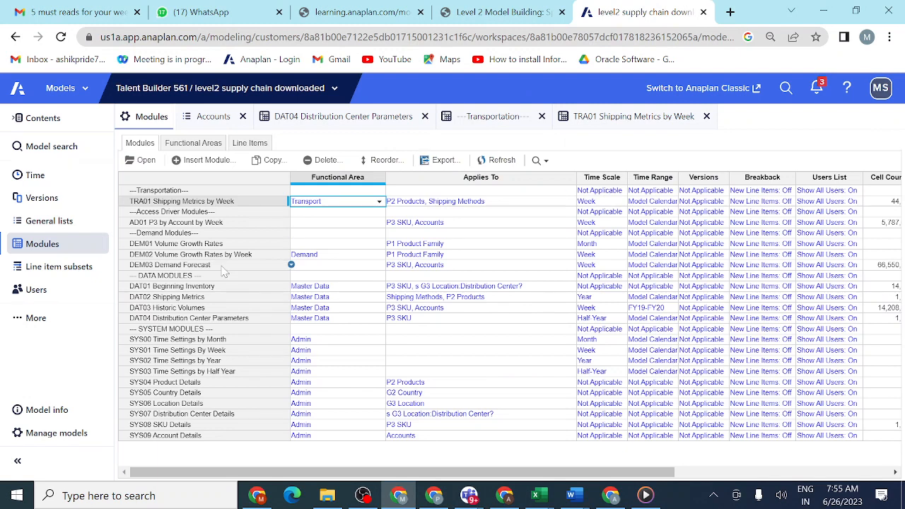
left_click(633, 120)
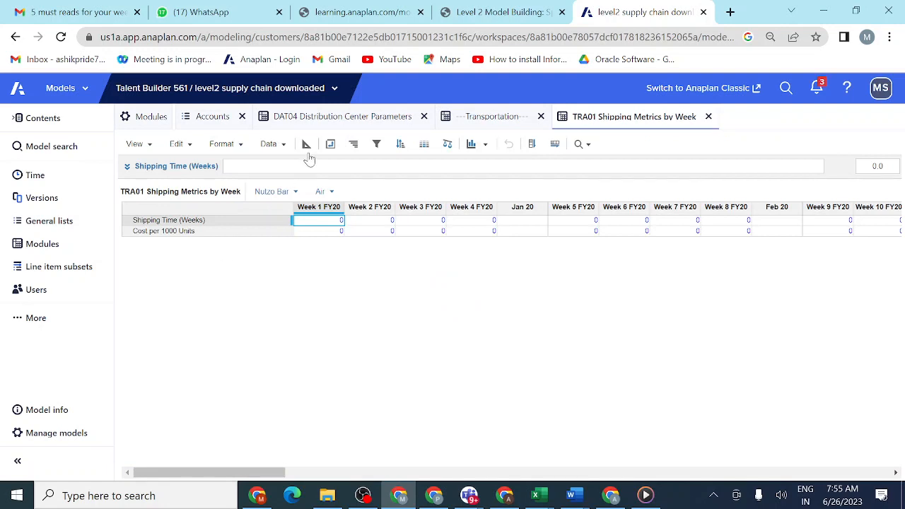
left_click(305, 145)
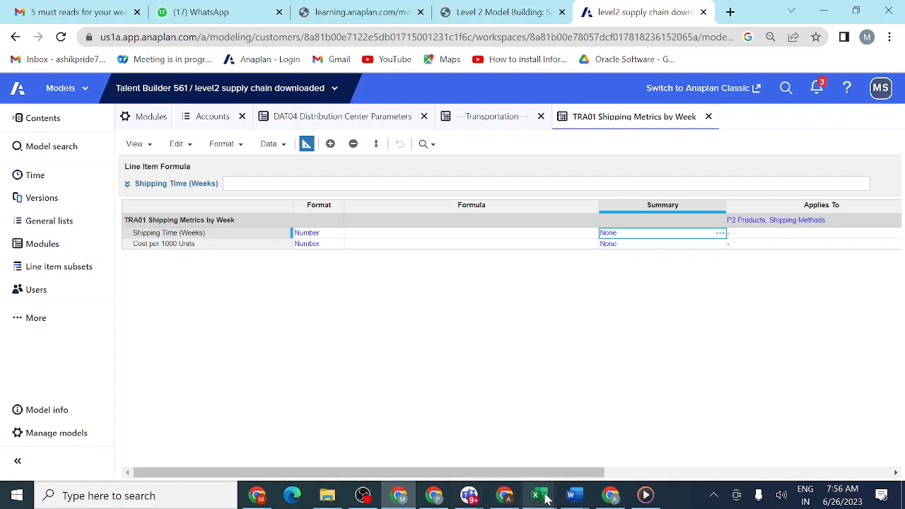
- Switch to the Anaplan formulas supply model workbook in Excel and copy TRA01's Shipping Time formula, YEARVALUE('DAT02 Shipping Metrics'.'Shipping Time (Weeks)')
mouse_move(546, 499)
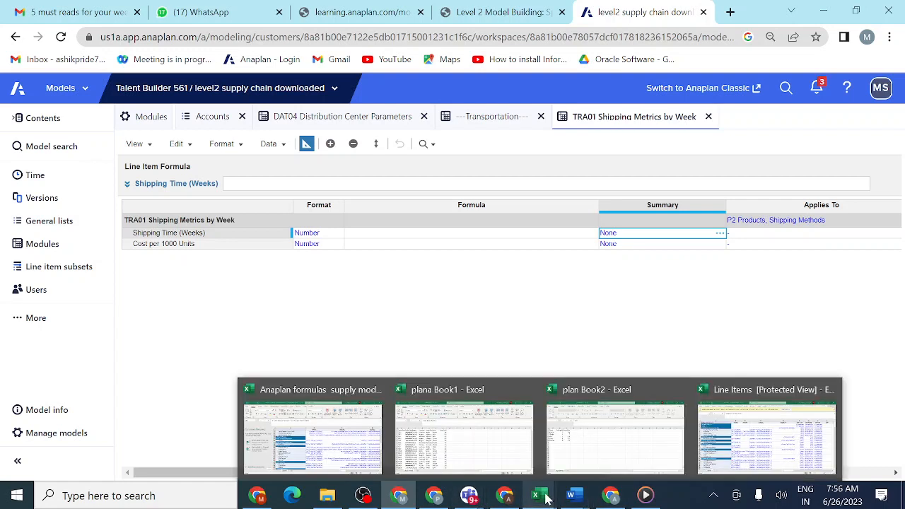
left_click(321, 469)
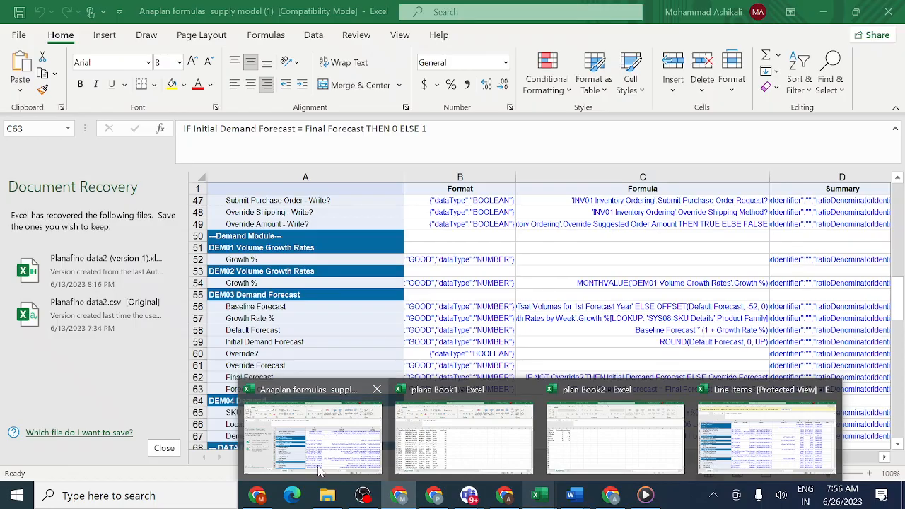
scroll(501, 306, "up", 8)
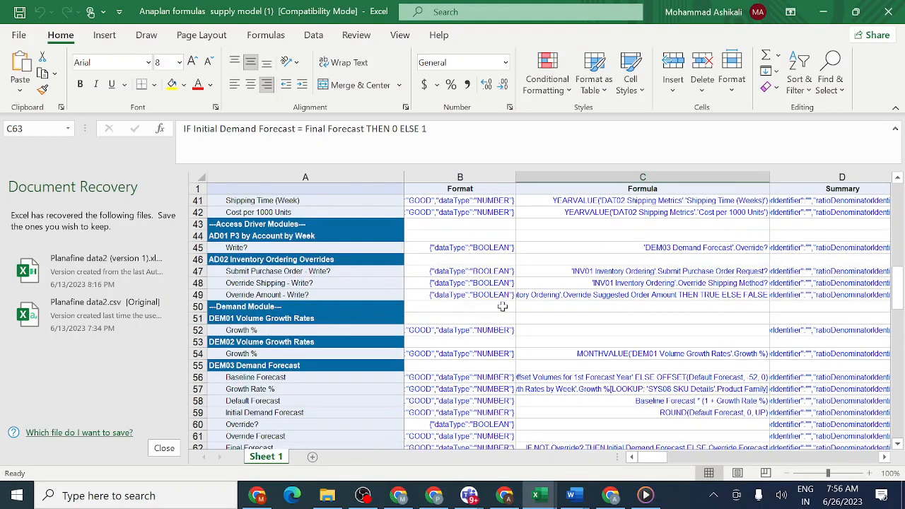
scroll(502, 305, "up", 3)
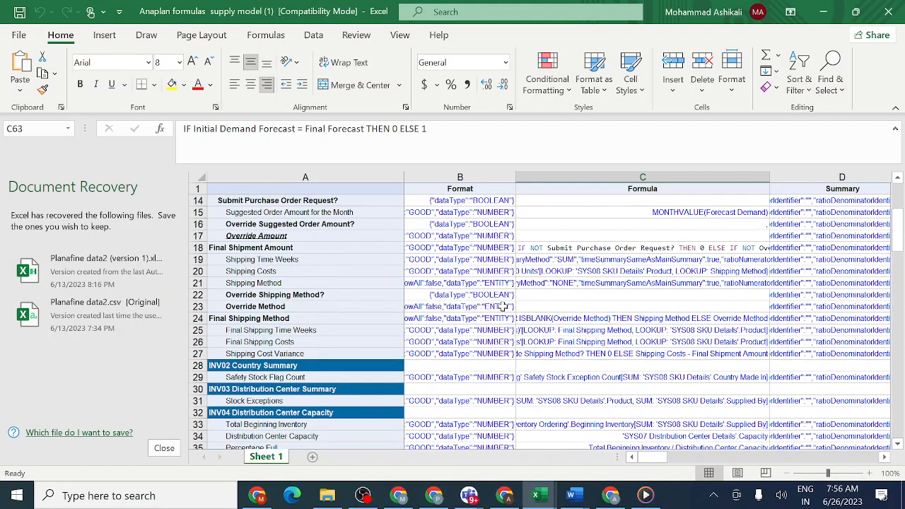
scroll(502, 305, "down", 3)
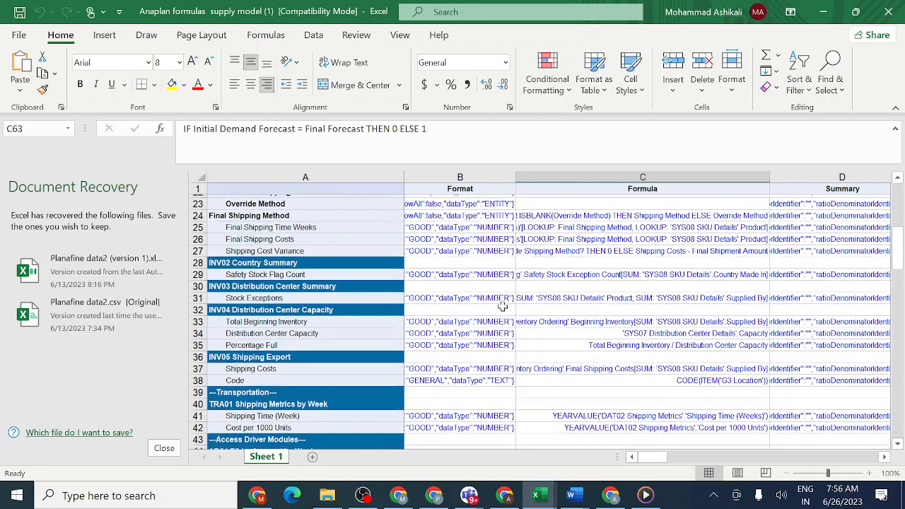
scroll(502, 305, "down", 1)
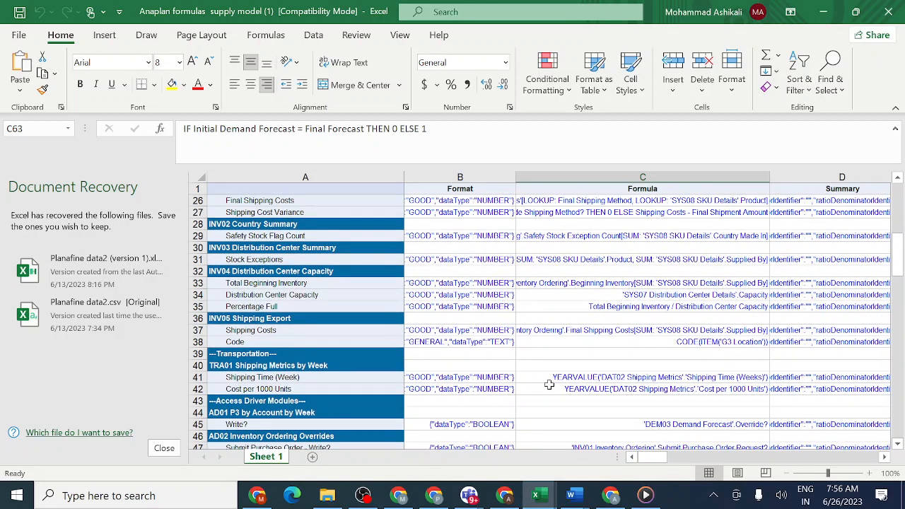
left_click(557, 380)
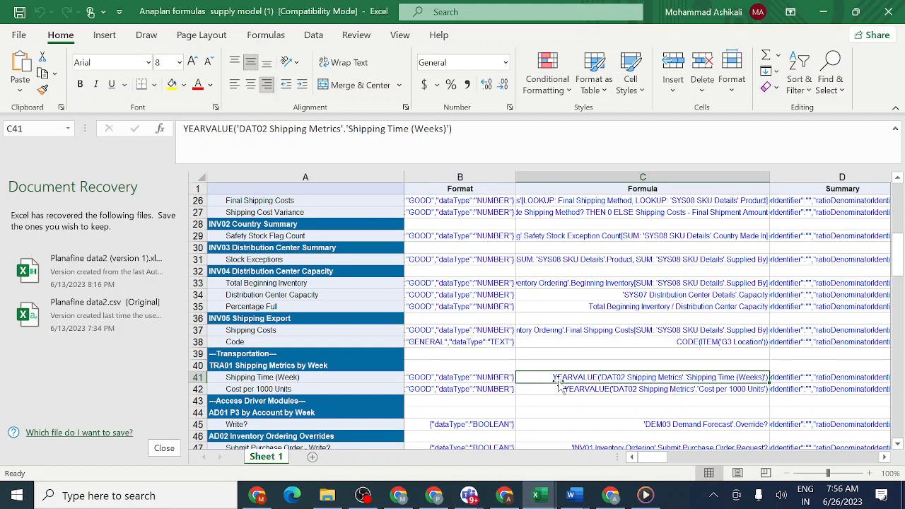
key("ctrl+c")
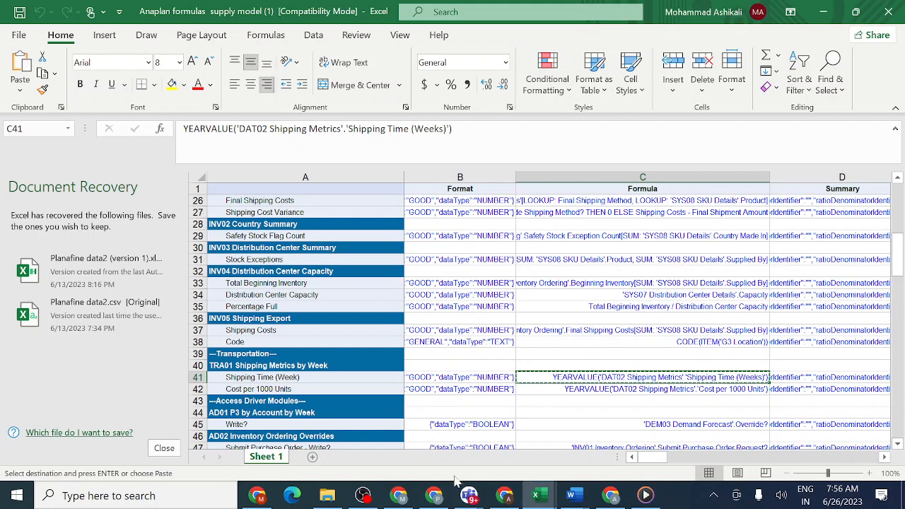
- Switch to the Anaplan model, paste the copied YEARVALUE formula into TRA01's Shipping Time (Weeks) line item and review it in the formula editor
mouse_move(399, 495)
left_click(395, 451)
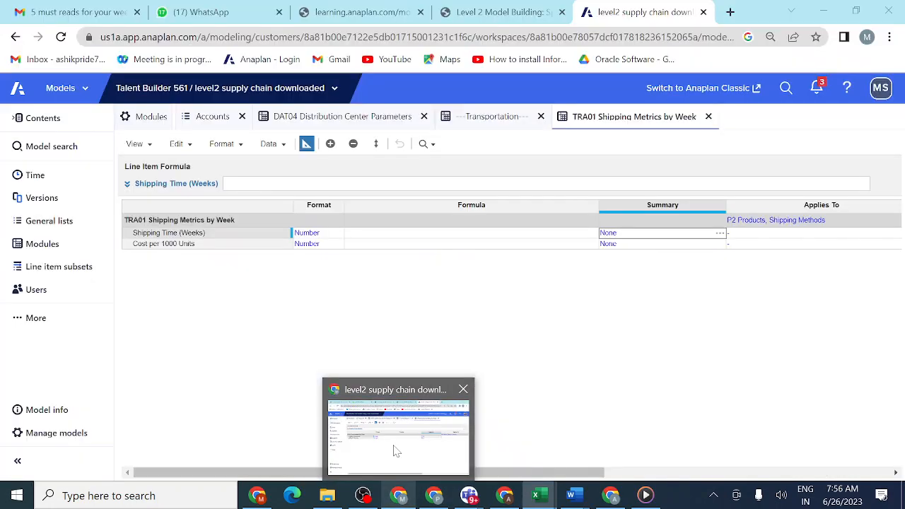
left_click(365, 237)
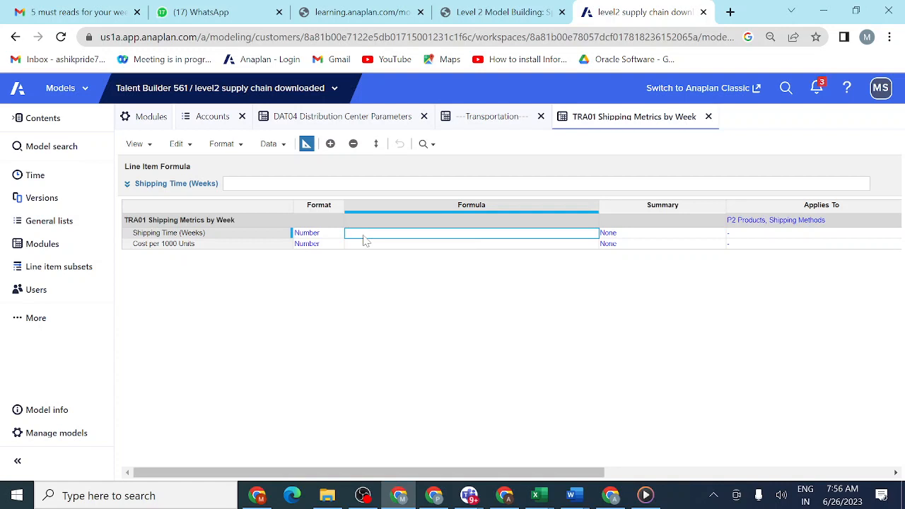
key("ctrl+v")
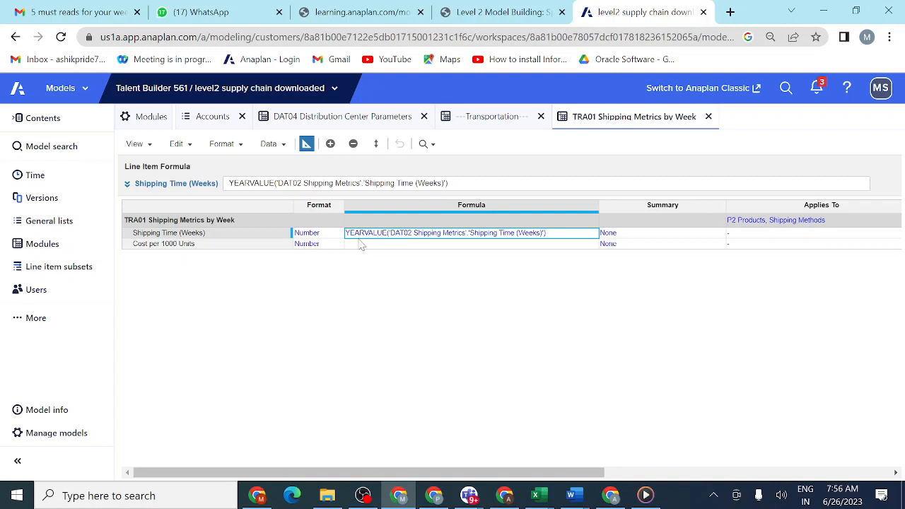
left_click(127, 186)
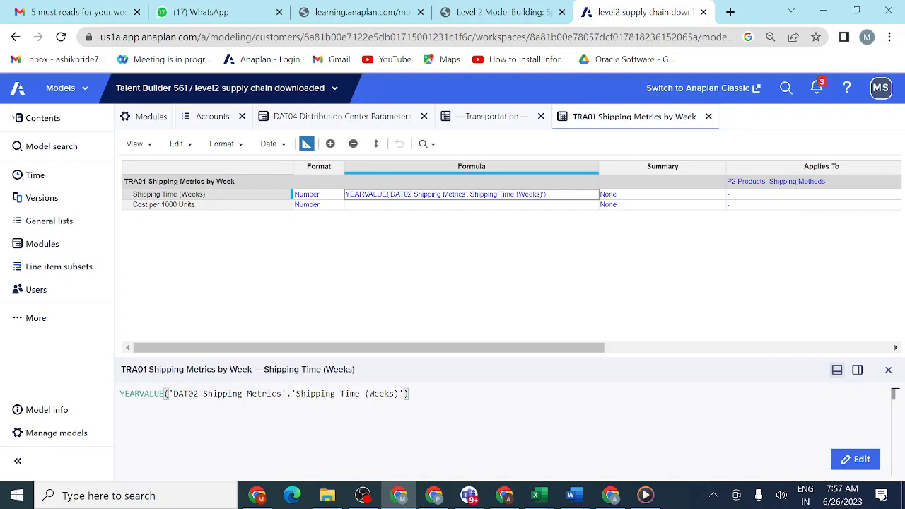
left_click(888, 371)
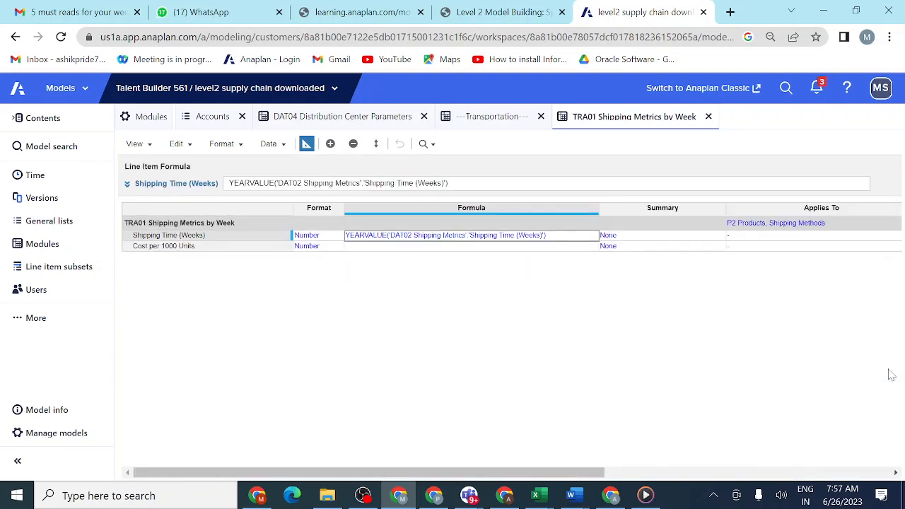
- Switch to the Teams meeting and send the copied formula YEARVALUE('DAT02 Shipping Metrics'.'Shipping Time (Weeks)') in the meeting chat
left_click(365, 247)
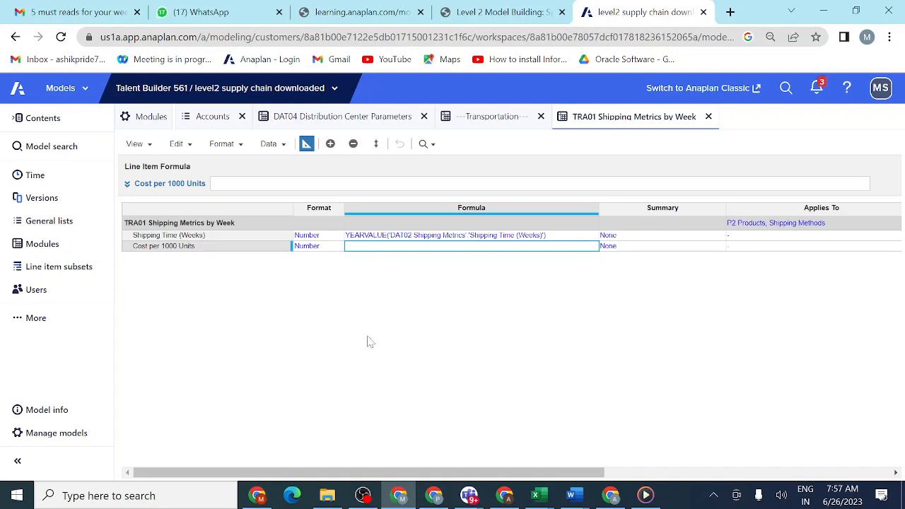
mouse_move(468, 498)
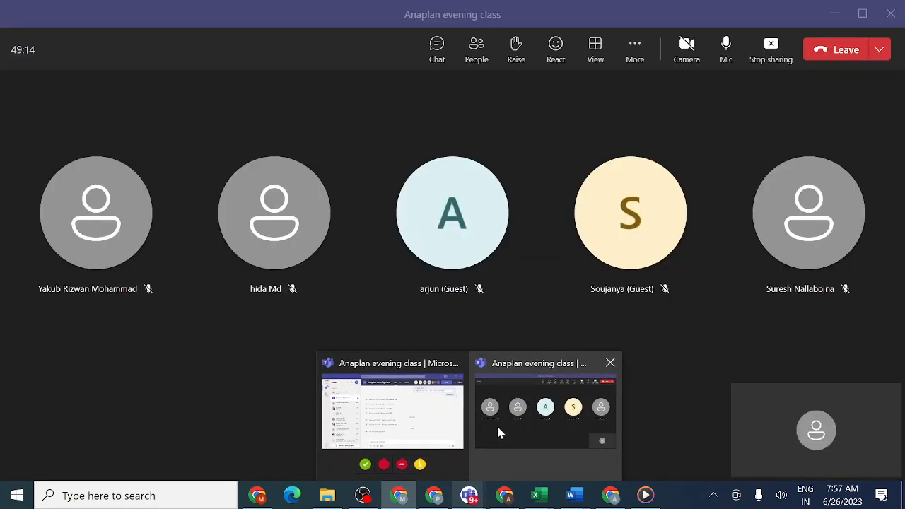
left_click(496, 423)
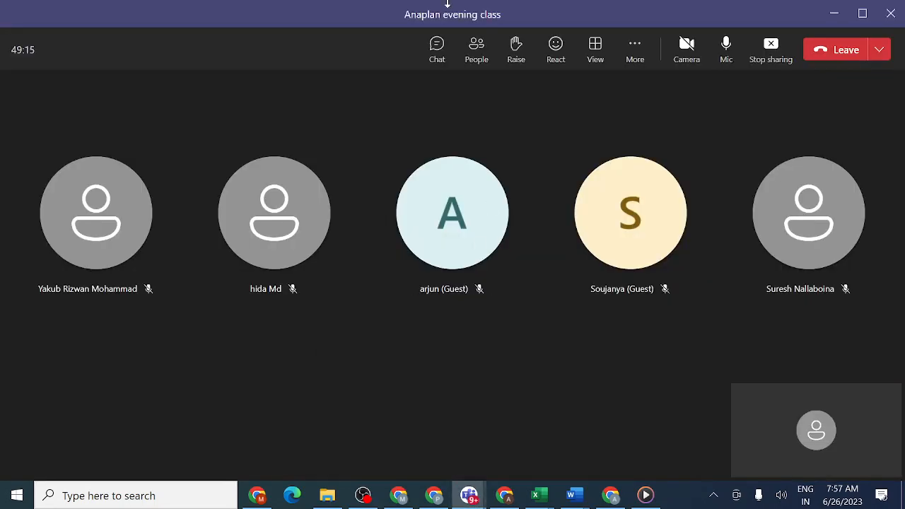
left_click(437, 46)
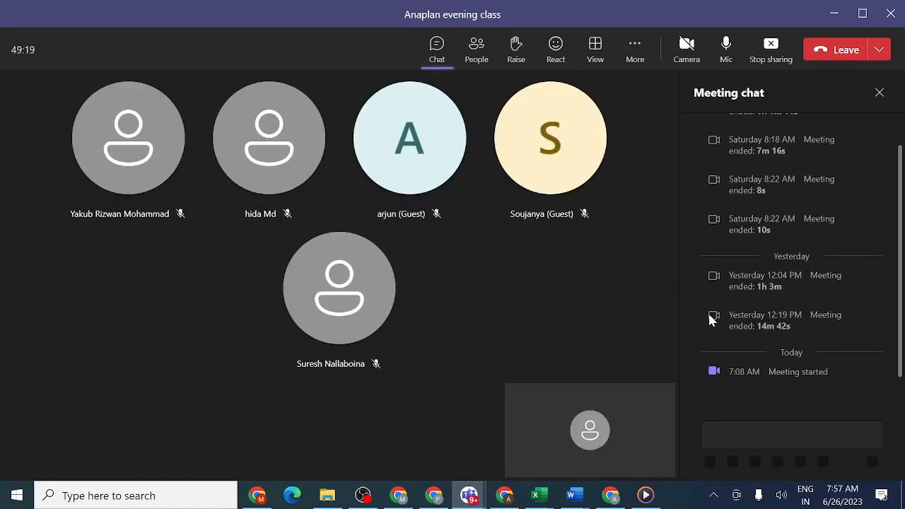
left_click(750, 438)
key("ctrl+v")
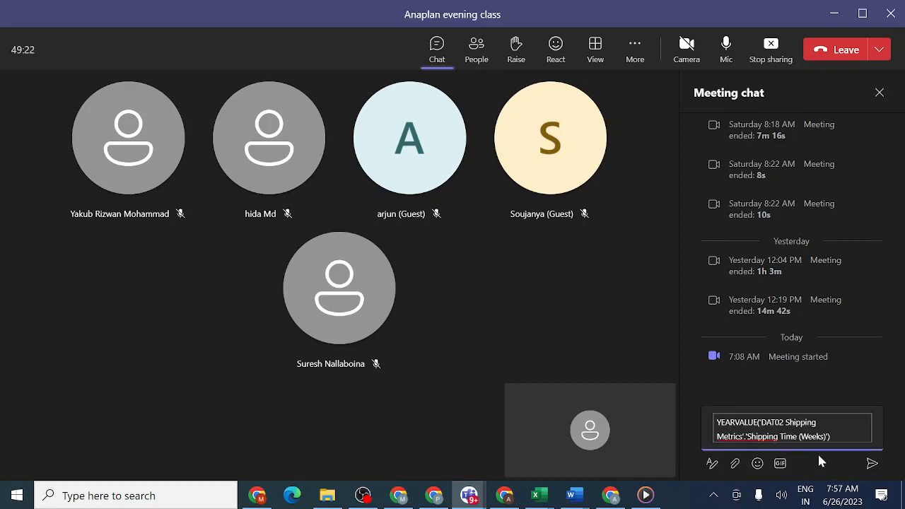
left_click(873, 465)
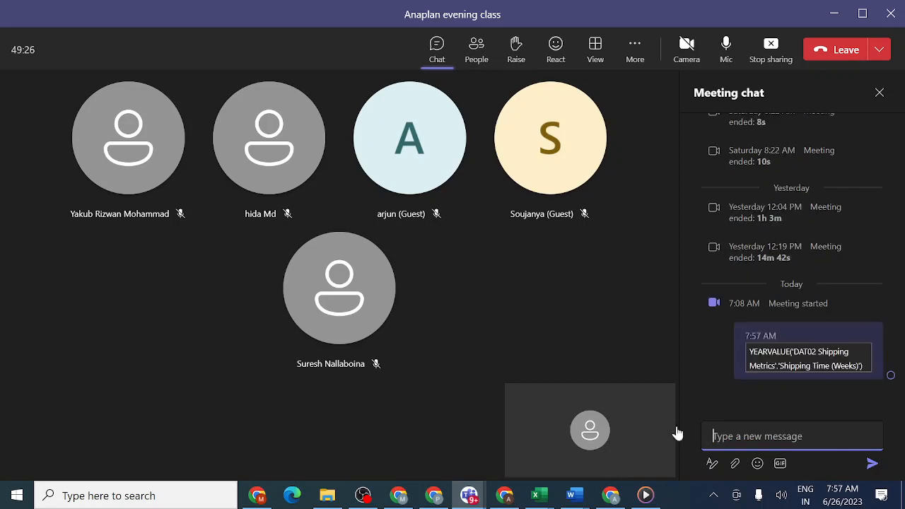
- Return to the Anaplan model and copy the line item name Shipping Time (Weeks) from TRA01 Shipping Metrics by Week
mouse_move(399, 495)
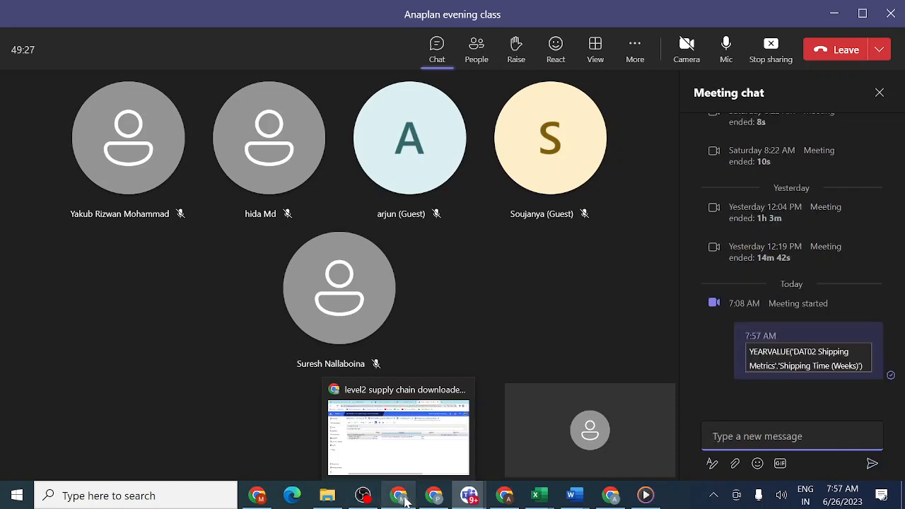
left_click(388, 443)
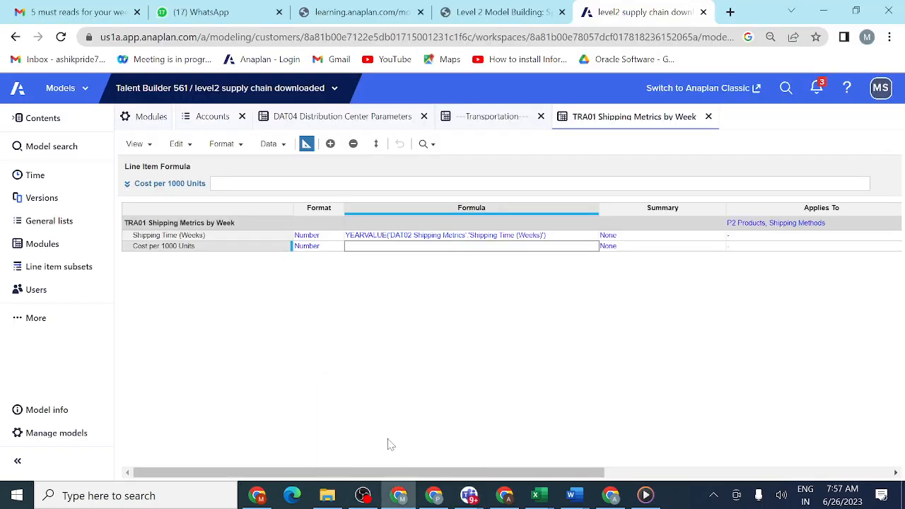
left_click(220, 236)
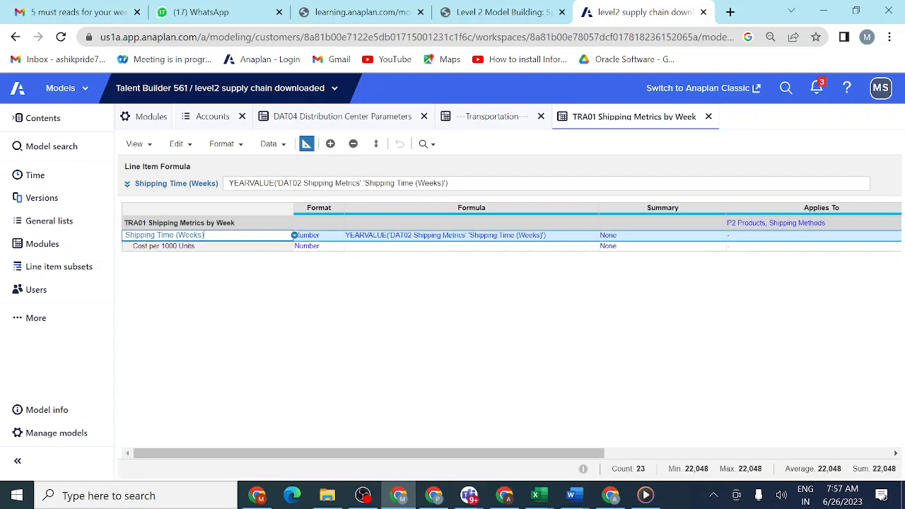
left_click_drag(204, 236, 124, 238)
key("ctrl+c")
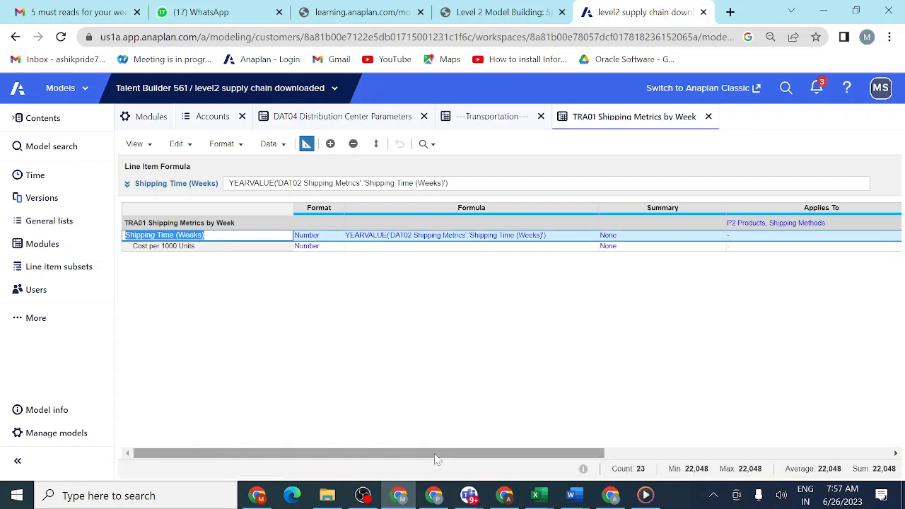
- Switch to the Teams meeting and send the chat message "Shipping Time (Weeks) line item formula", using the copied line item name
mouse_move(470, 496)
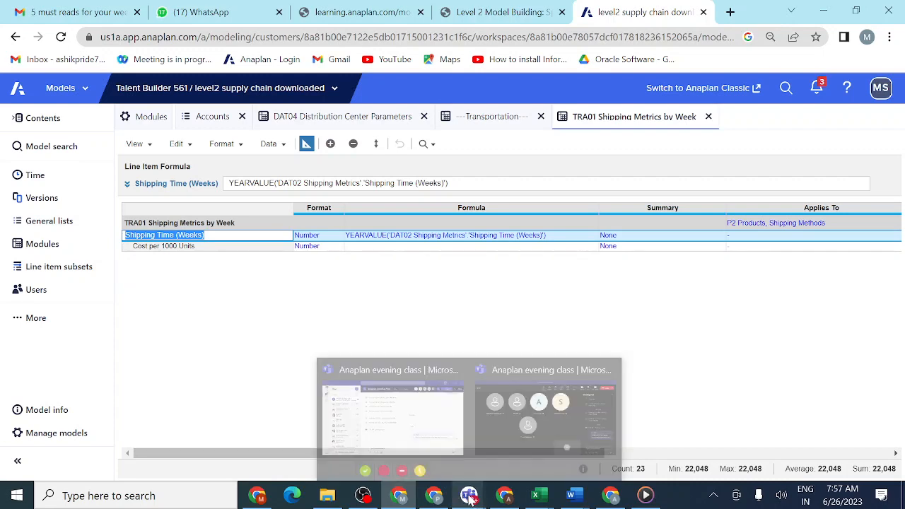
left_click(514, 446)
left_click(721, 436)
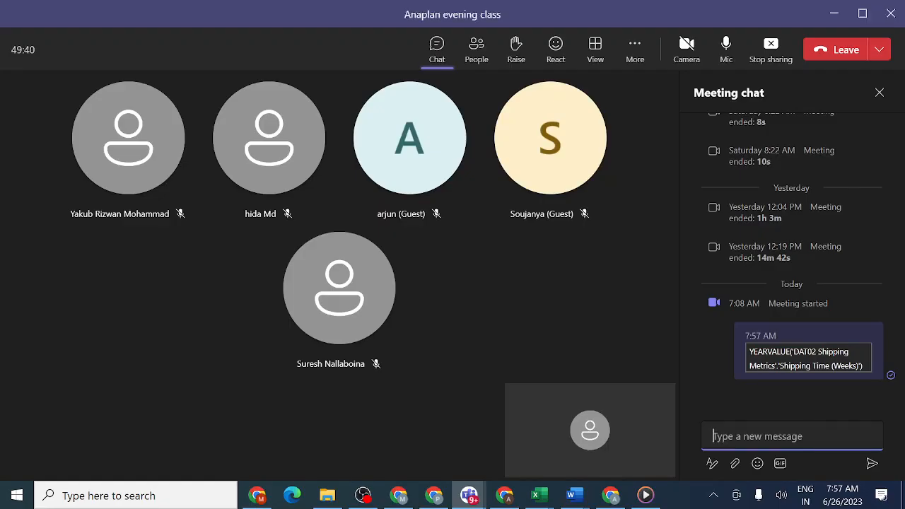
key("ctrl+v")
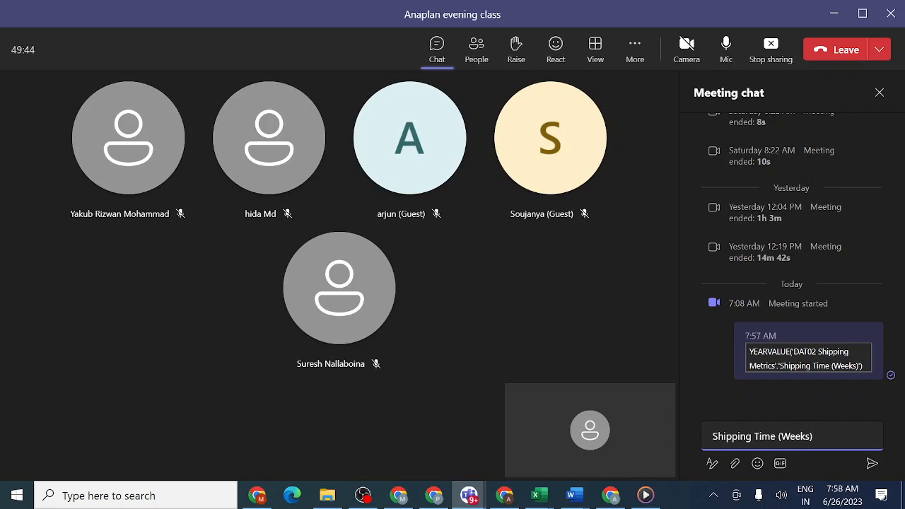
type("line")
key("BackSpace")
key("BackSpace")
key("BackSpace")
key("BackSpace")
key("BackSpace")
type("line item for")
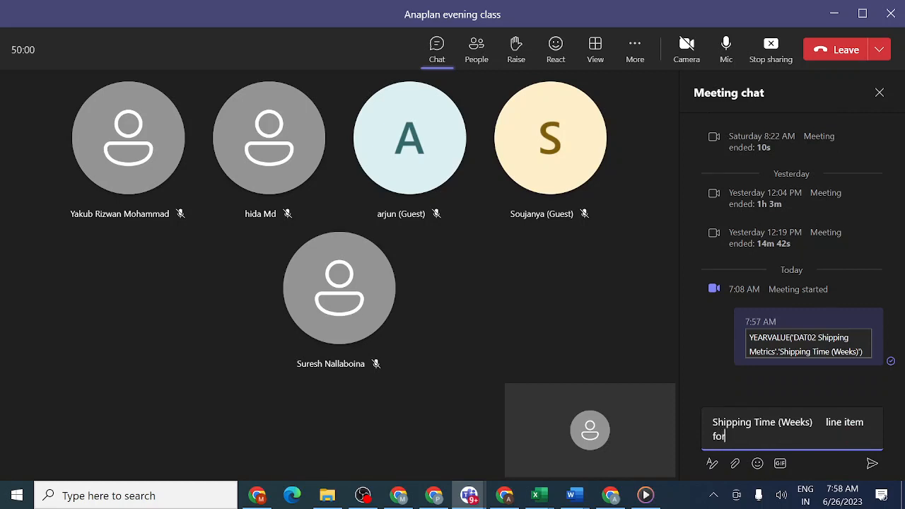
type("mula")
left_click(873, 464)
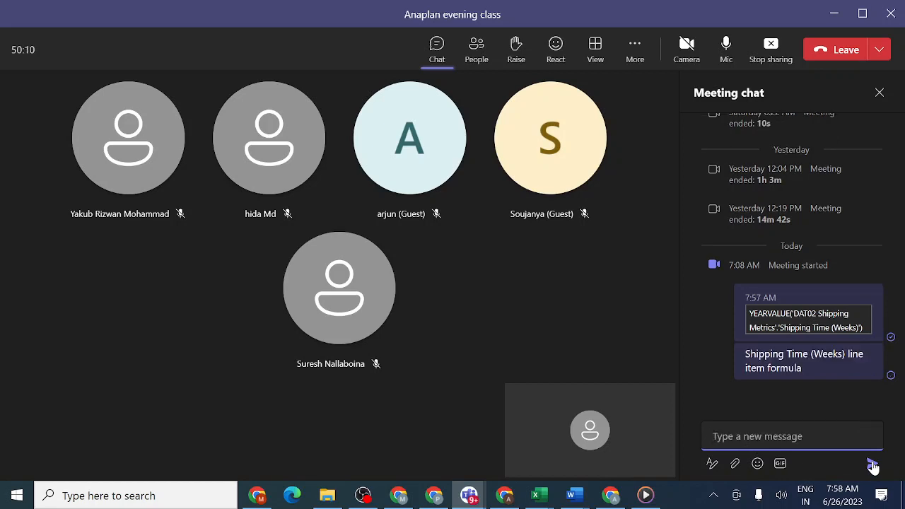
- Select TRA01's empty Cost per 1000 Units formula in Anaplan, and copy YEARVALUE('DAT02 Shipping Metrics'.'Cost per 1000 Units') from the Excel formulas workbook
left_click(404, 499)
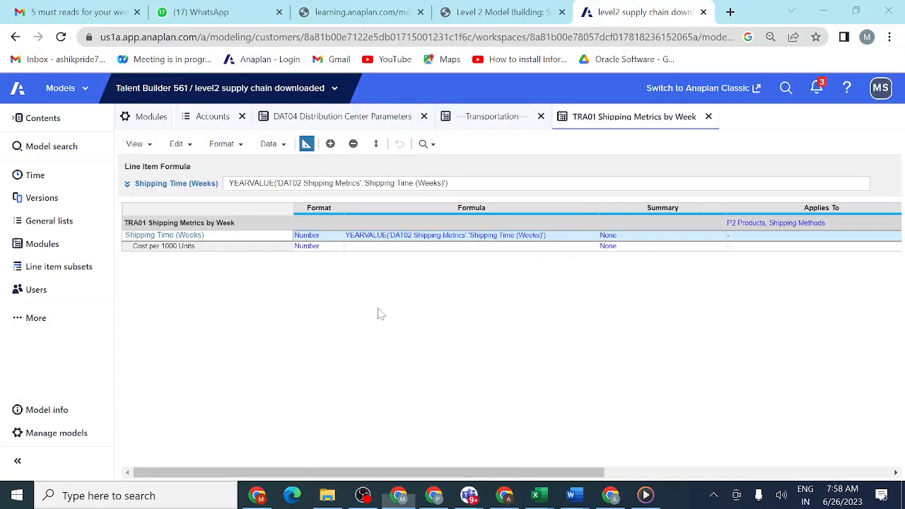
left_click(262, 249)
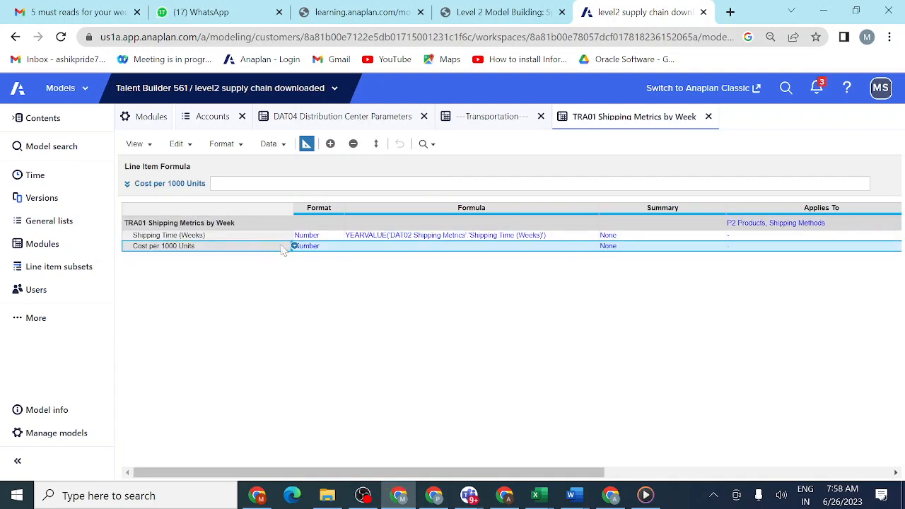
left_click(315, 247)
left_click(364, 249)
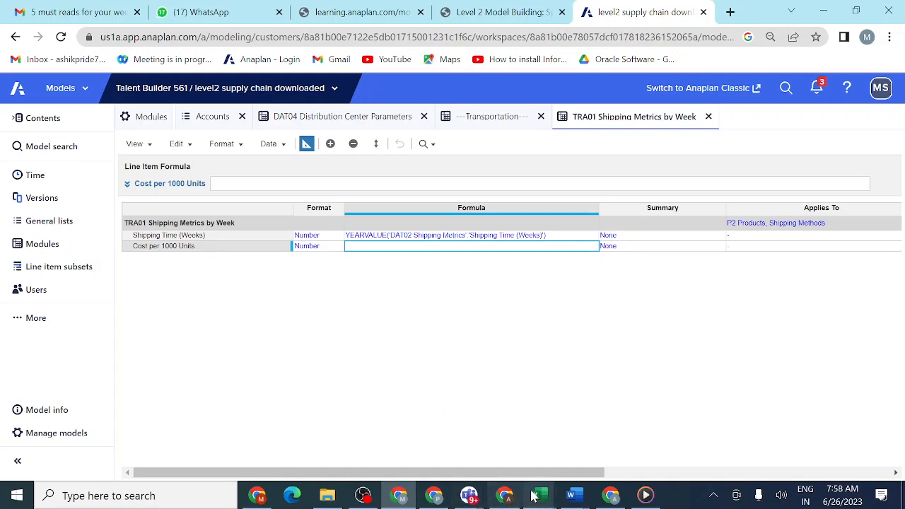
mouse_move(540, 497)
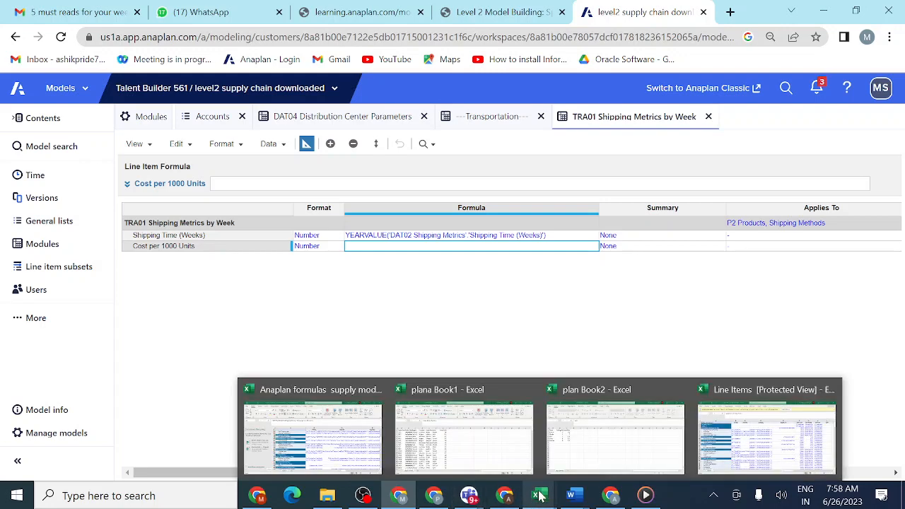
left_click(358, 437)
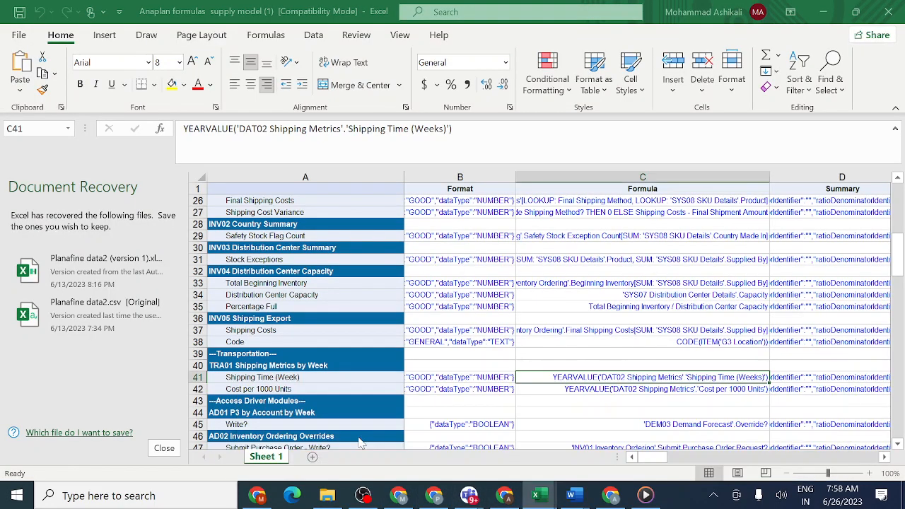
left_click(562, 395)
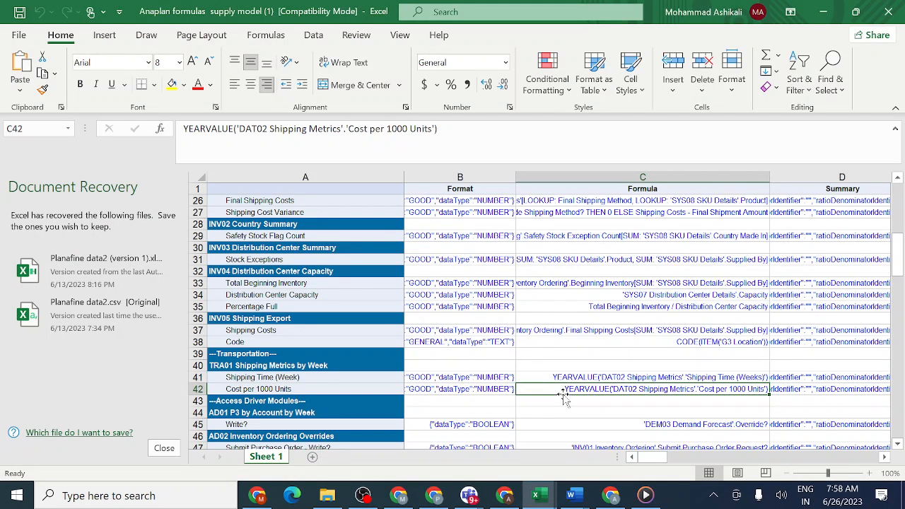
key("ctrl+c")
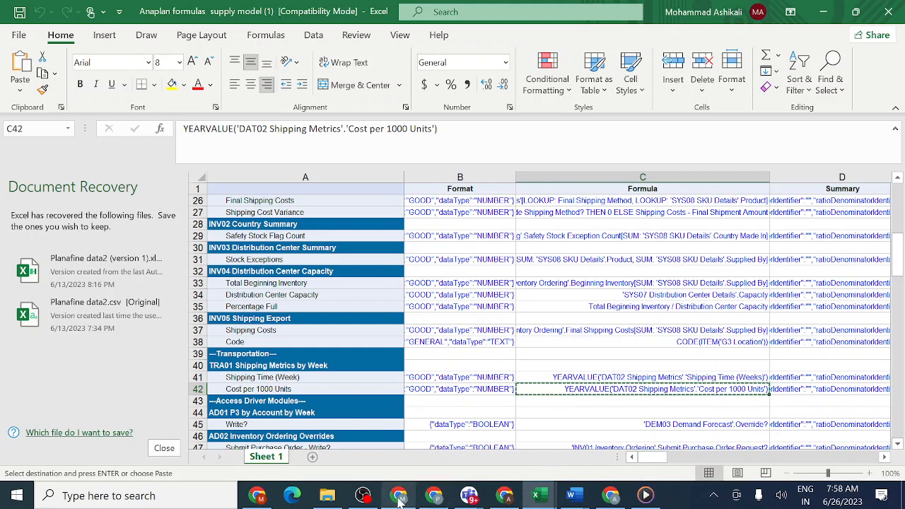
- Return to the Anaplan model and paste the copied YEARVALUE formula into the Cost per 1000 Units line item
mouse_move(399, 496)
left_click(402, 448)
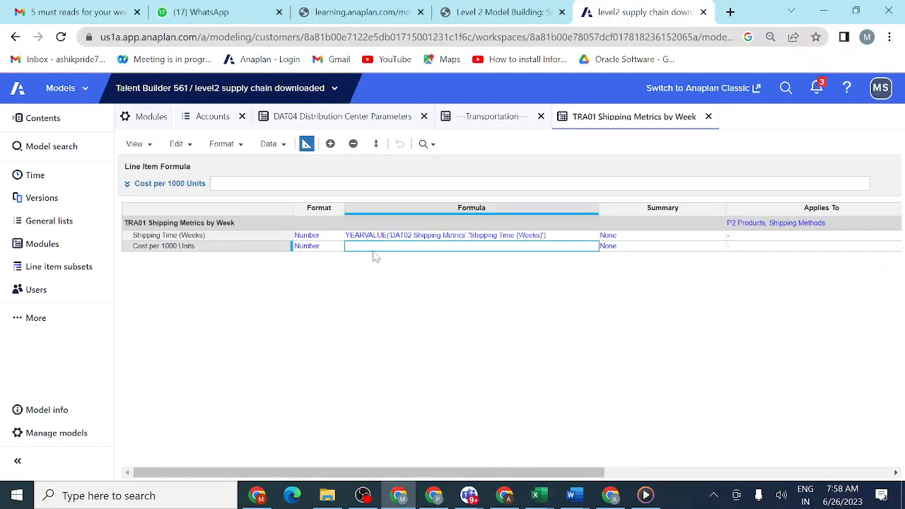
key("ctrl+v")
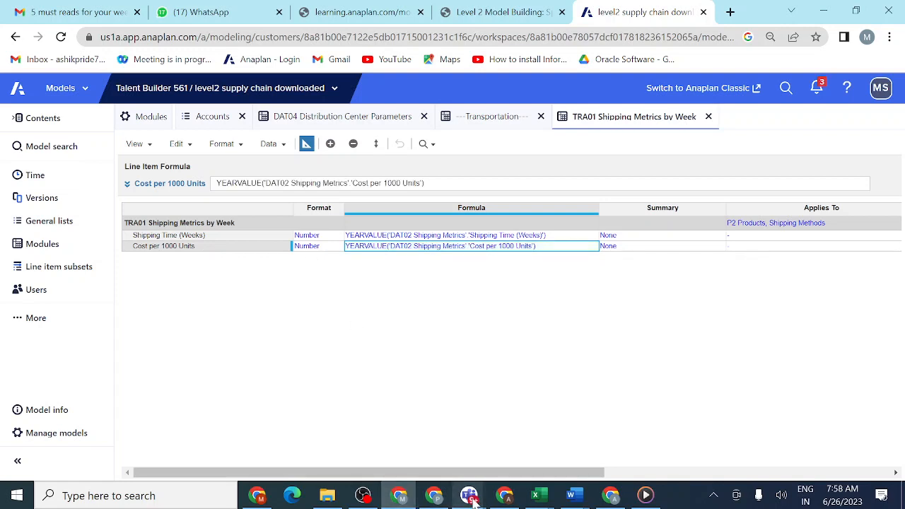
- Switch to the Teams meeting and send the formula YEARVALUE('DAT02 Shipping Metrics'.'Cost per 1000 Units') in the meeting chat
mouse_move(468, 494)
left_click(543, 455)
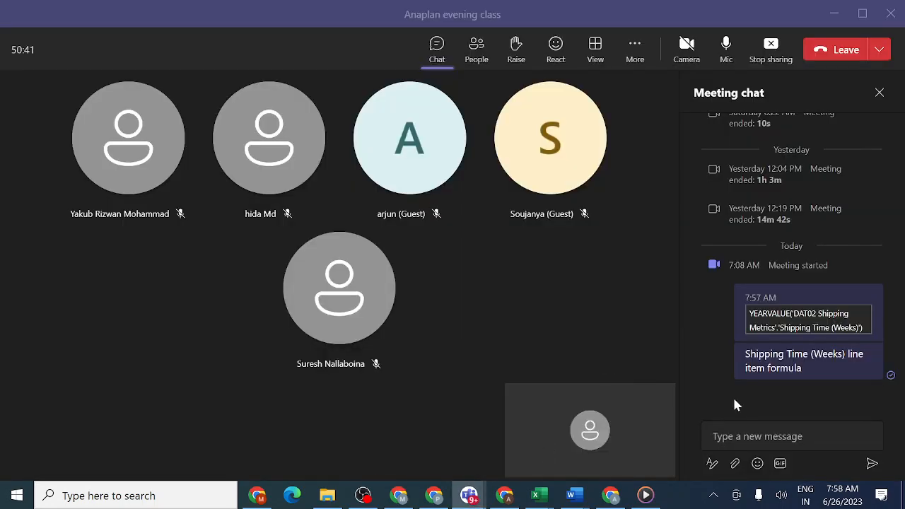
left_click(713, 436)
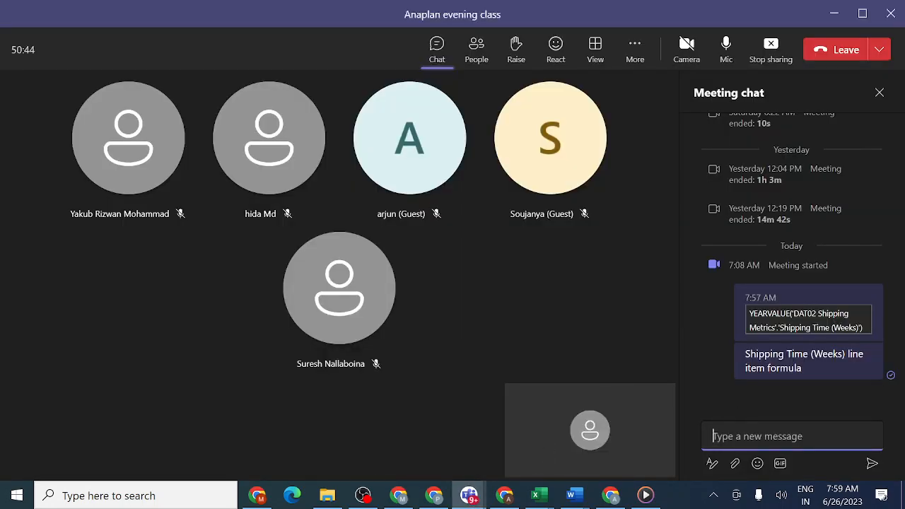
key("ctrl+v")
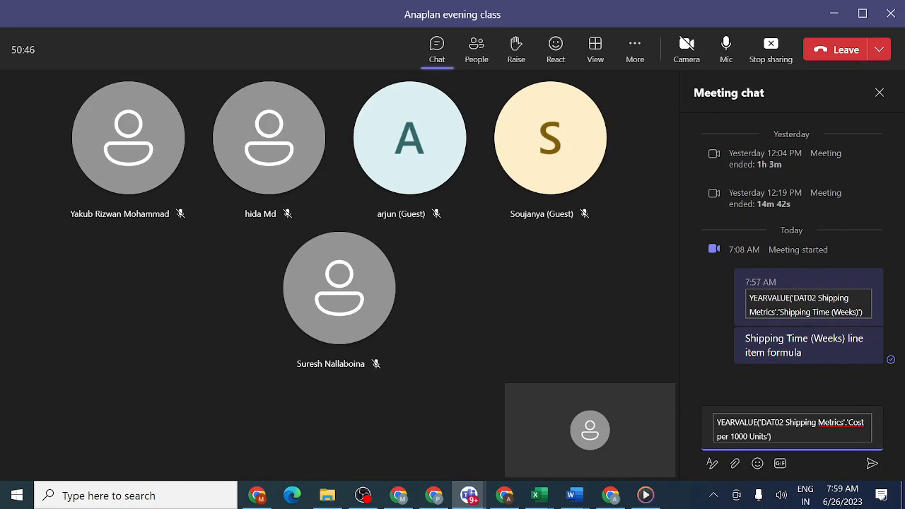
left_click(872, 464)
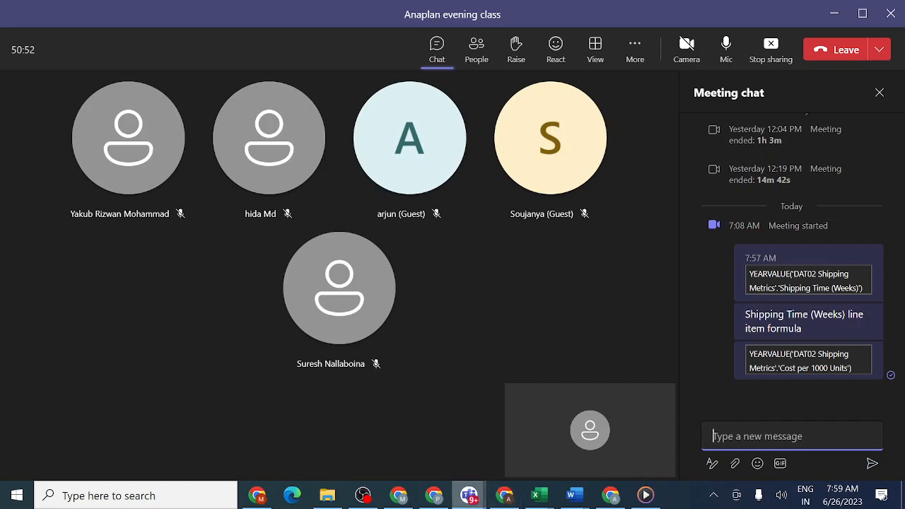
- Return to the Anaplan model and copy the line item name Cost per 1000 Units from TRA01 Shipping Metrics by Week
mouse_move(399, 495)
left_click(377, 434)
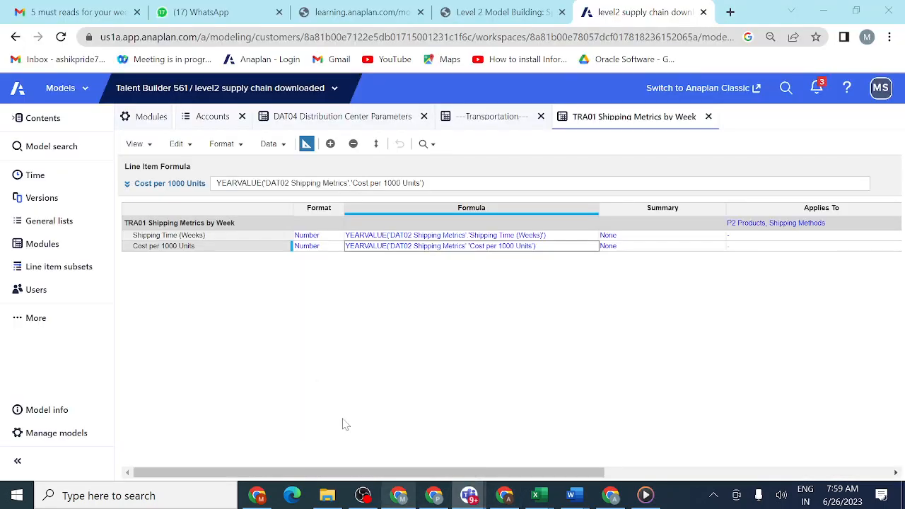
double_click(238, 247)
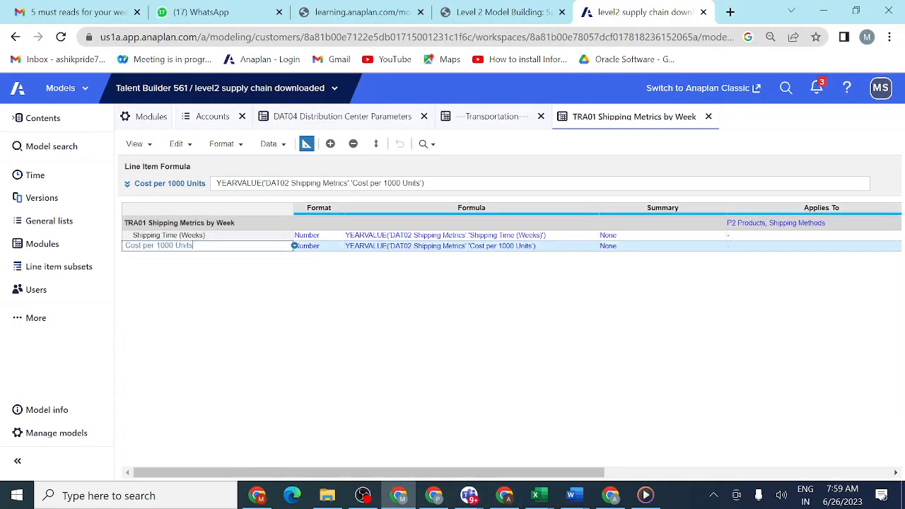
left_click_drag(294, 245, 119, 251)
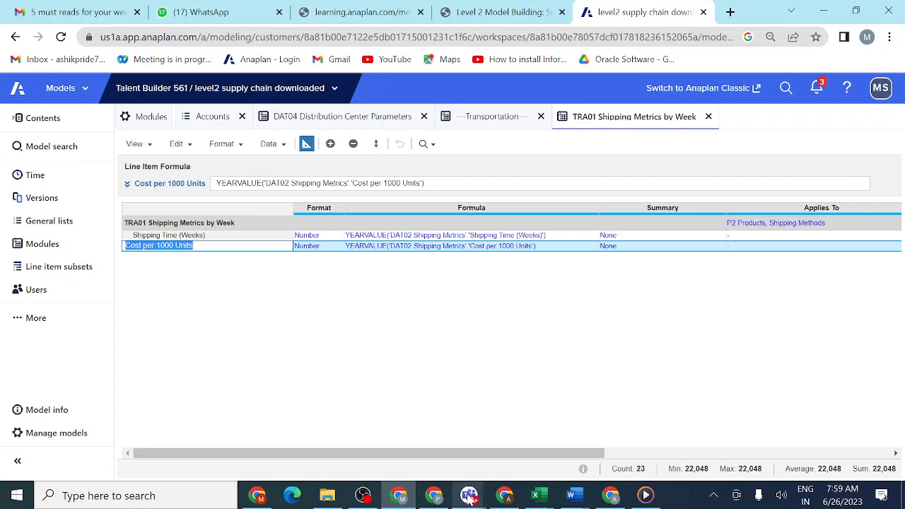
- Switch to the Teams meeting and send the chat message "Cost per 1000 Units line item formula", using the copied line item name
mouse_move(468, 493)
left_click(552, 444)
left_click(767, 428)
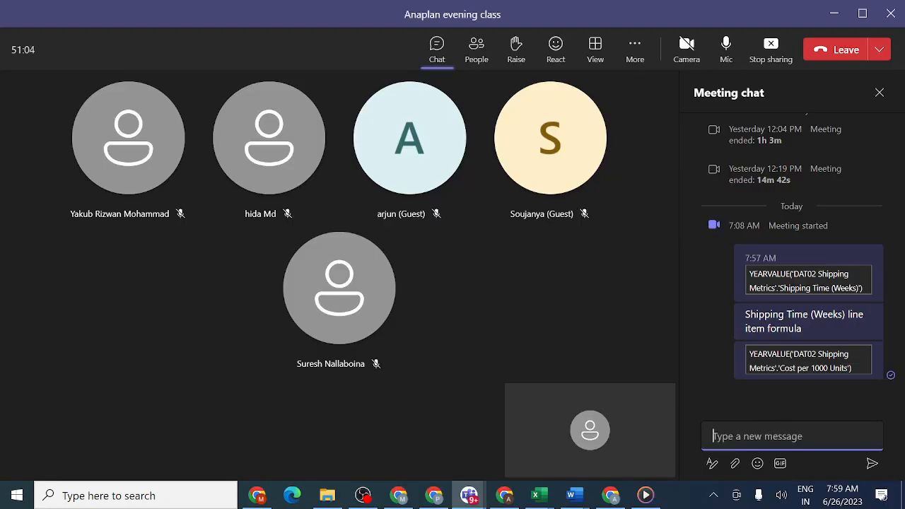
key("ctrl+v")
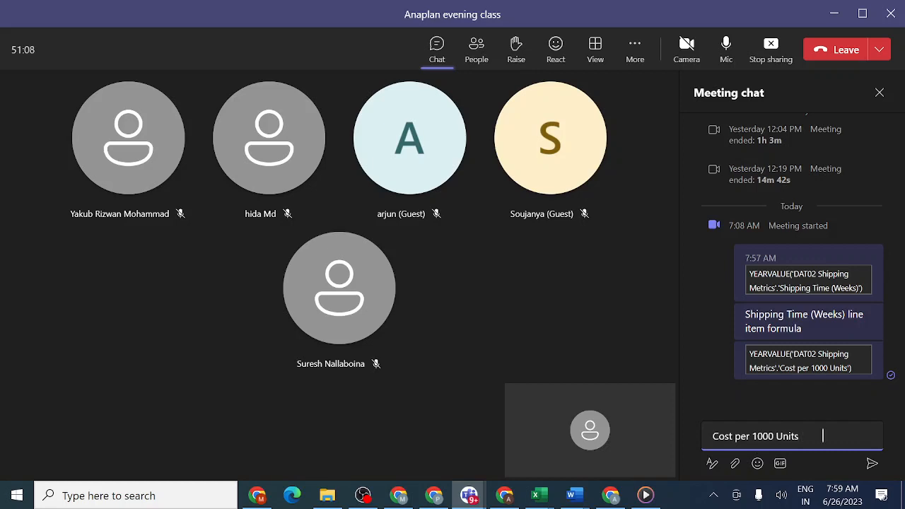
type("line item form")
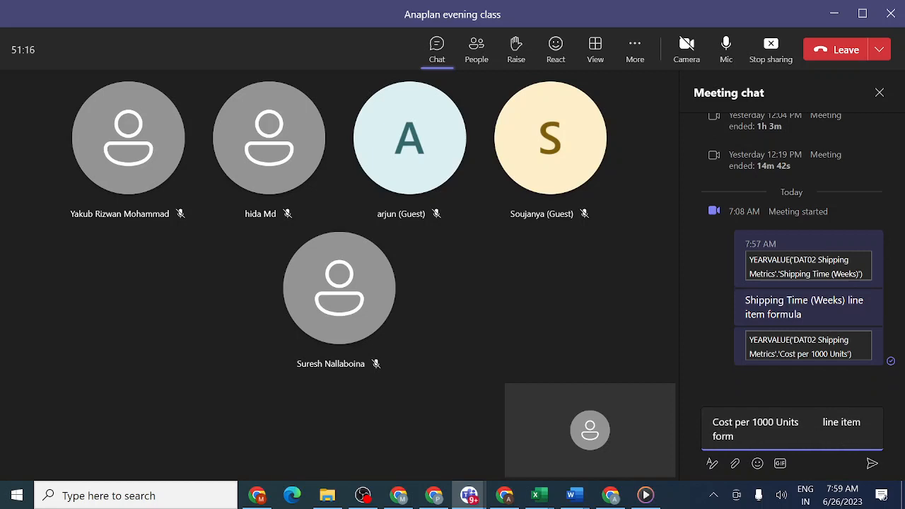
type("ula")
left_click(872, 464)
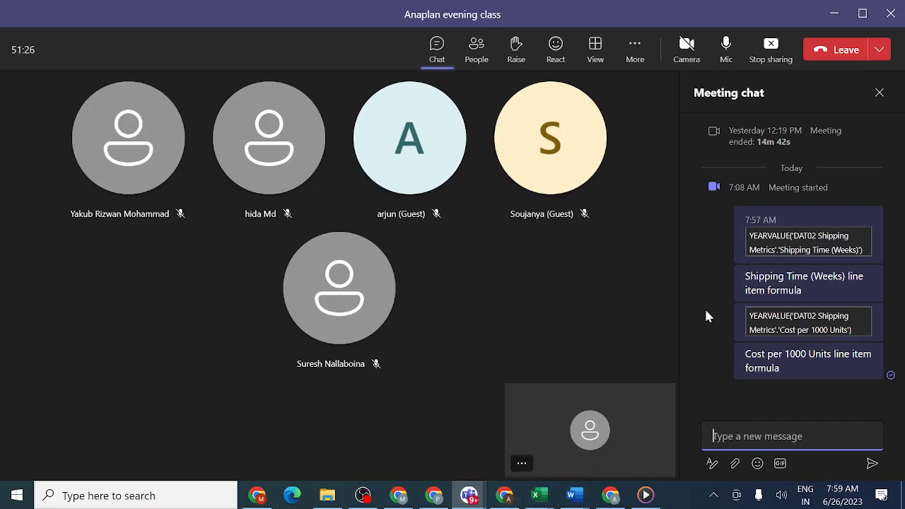
- Close the meeting chat and return to Anaplan, switching TRA01 Shipping Metrics by Week from blueprint to grid view
left_click(880, 92)
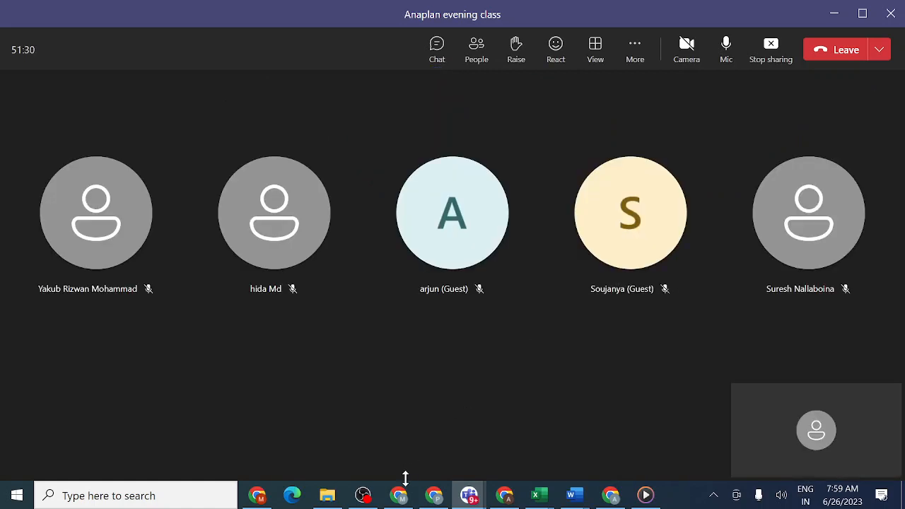
left_click(399, 435)
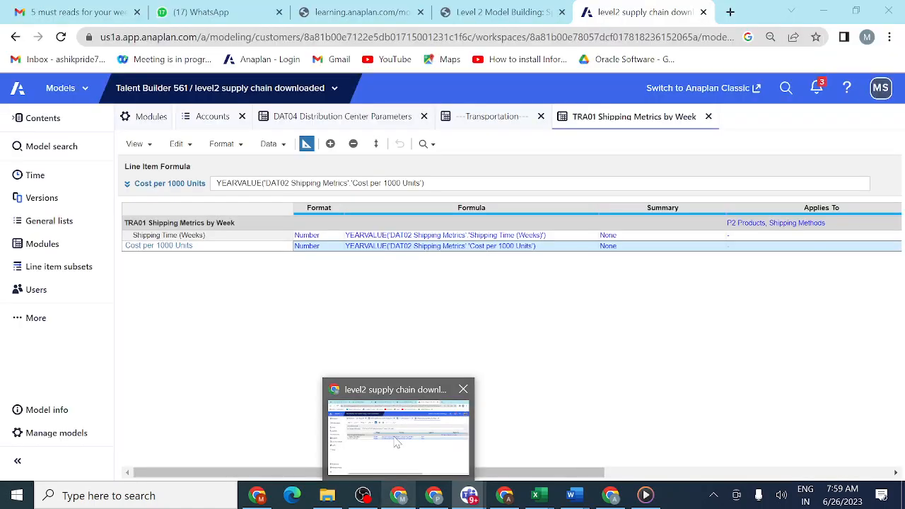
left_click(306, 144)
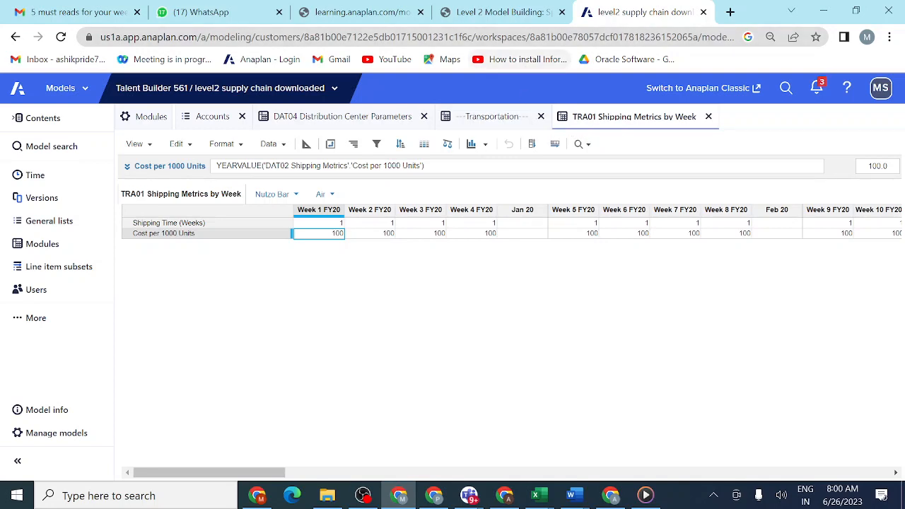
- Open lesson 3.3.5 Activity: Create Inventory Ordering on the course page and copy the dummy module name ---Inventory---
left_click(524, 14)
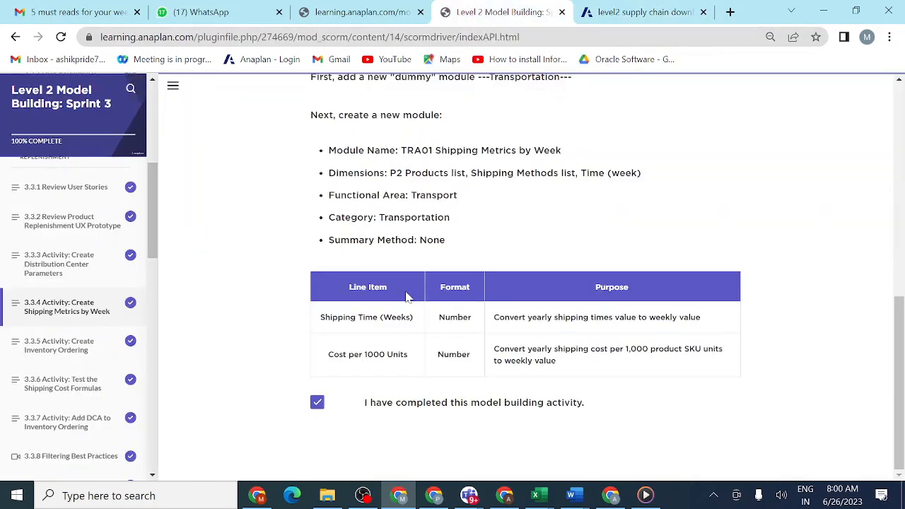
mouse_move(270, 506)
left_click(80, 354)
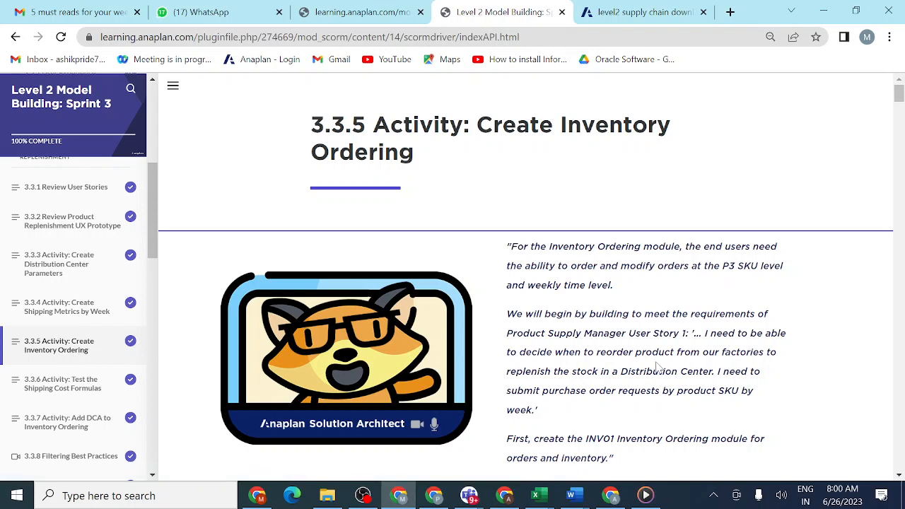
scroll(656, 366, "down", 3)
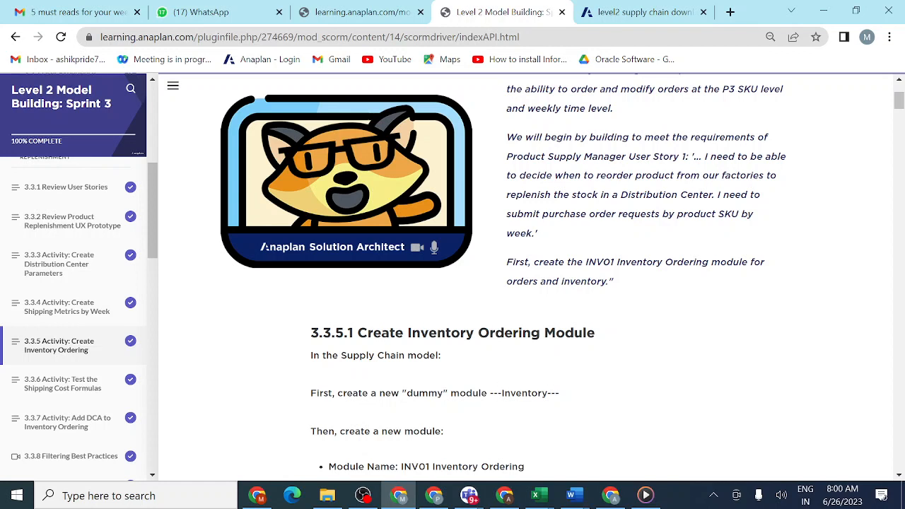
left_click_drag(488, 393, 625, 396)
key("ctrl+c")
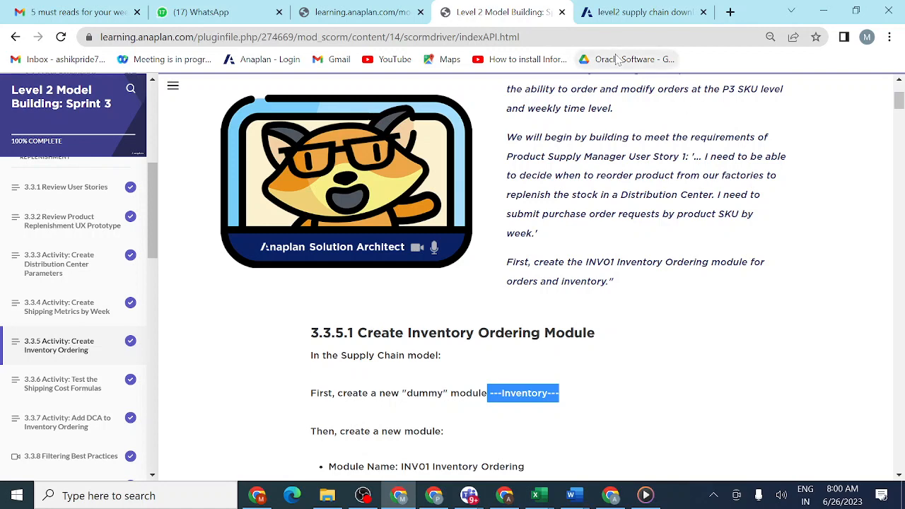
- In the Anaplan model, create a dummy module named ---Inventory--- above ---Transportation---, with the Time dimension removed
left_click(642, 10)
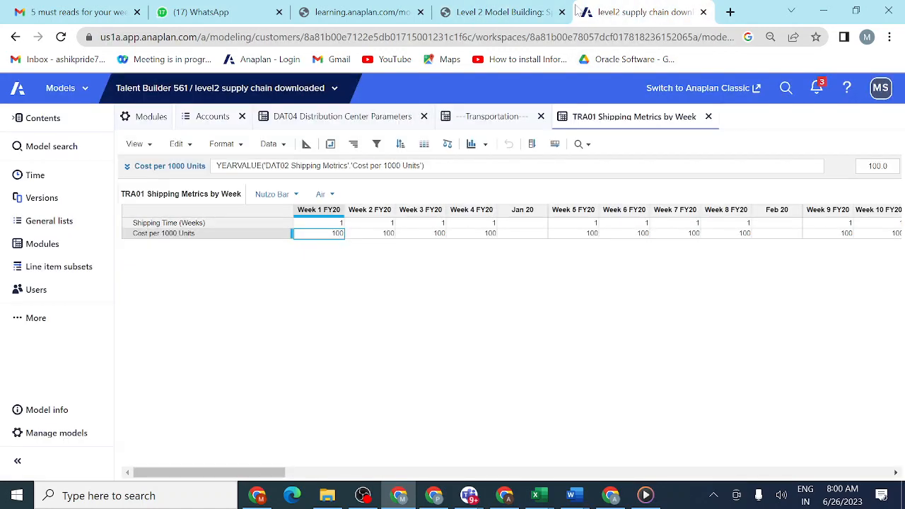
left_click(50, 247)
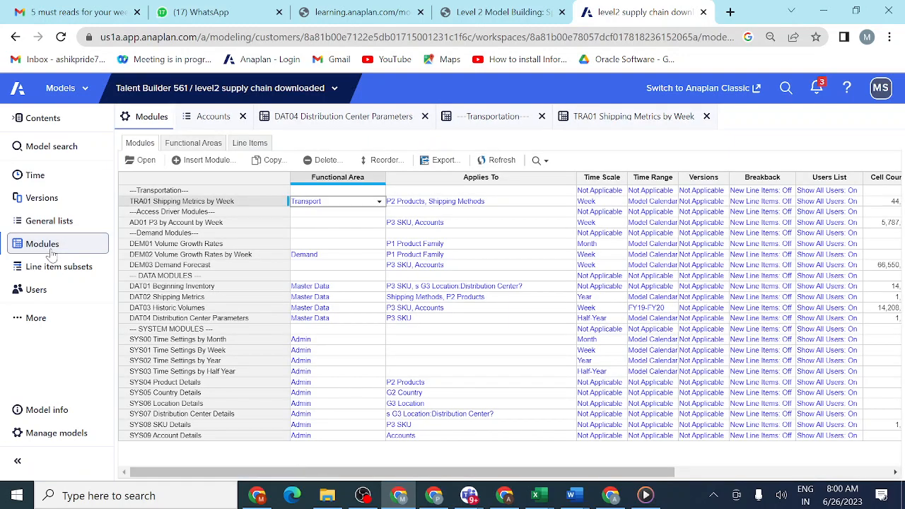
left_click(207, 159)
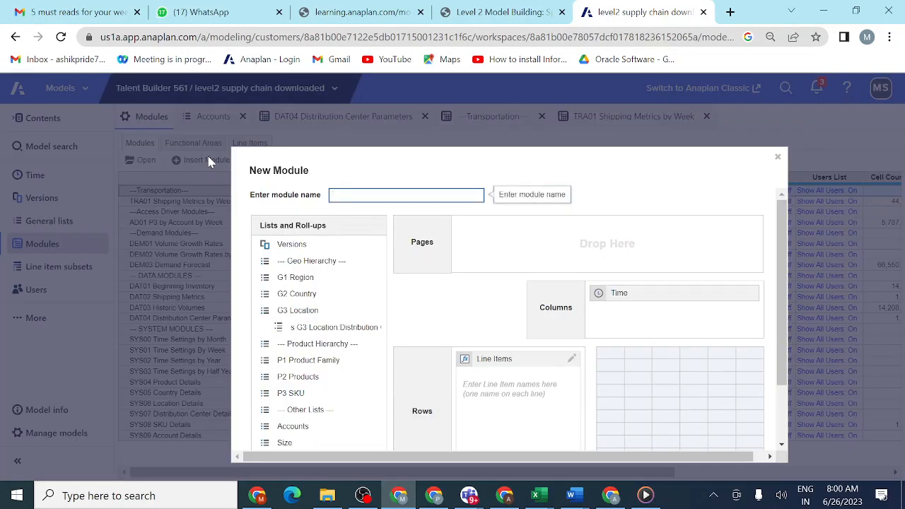
key("ctrl+v")
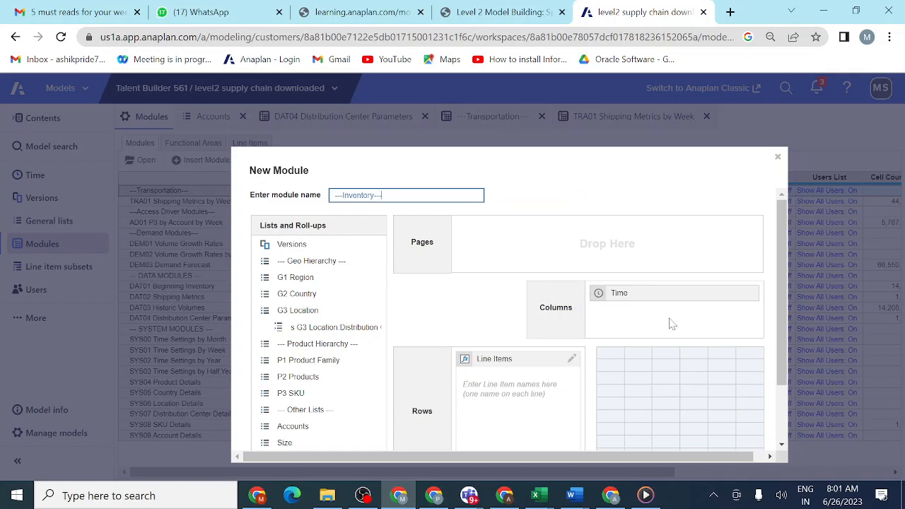
left_click(655, 300)
left_click_drag(655, 300, 321, 451)
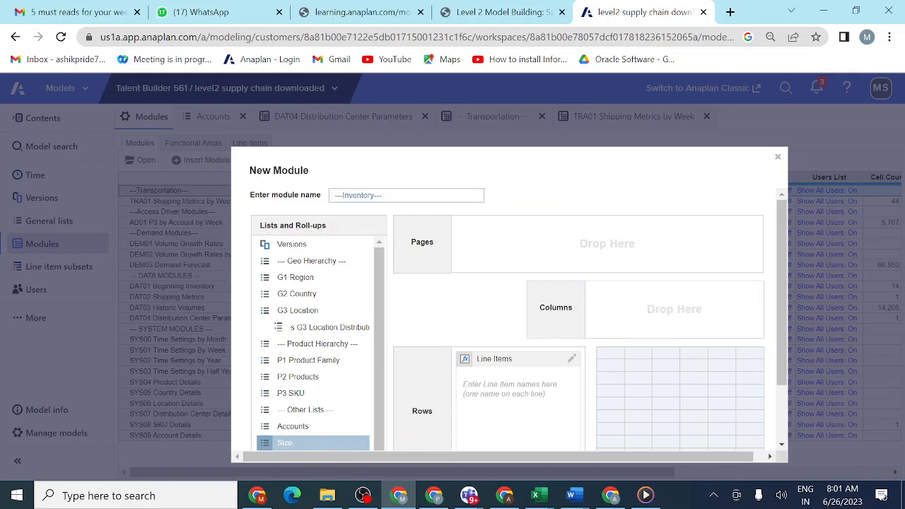
left_click_drag(781, 356, 781, 414)
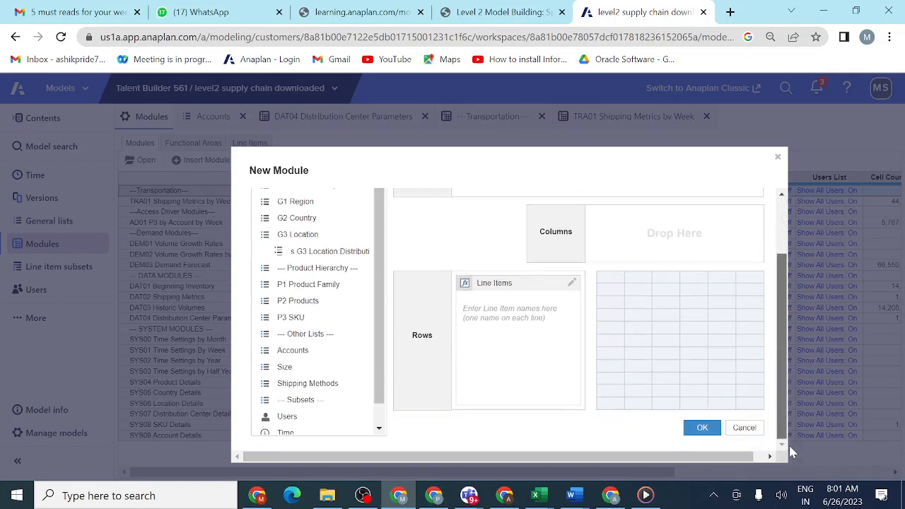
left_click(699, 427)
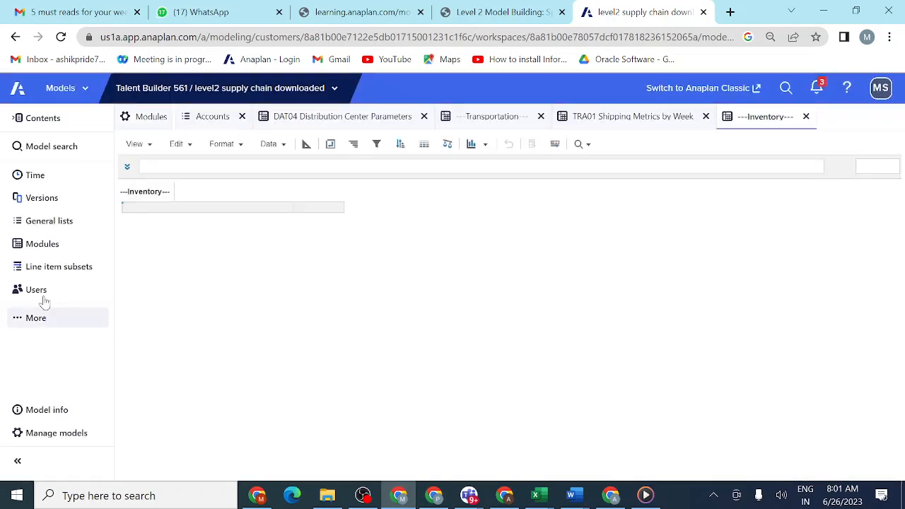
- Start a new module before ---Transportation--- in the modules list, and copy its name INV01 Inventory Ordering from the lesson page into the model
left_click(41, 246)
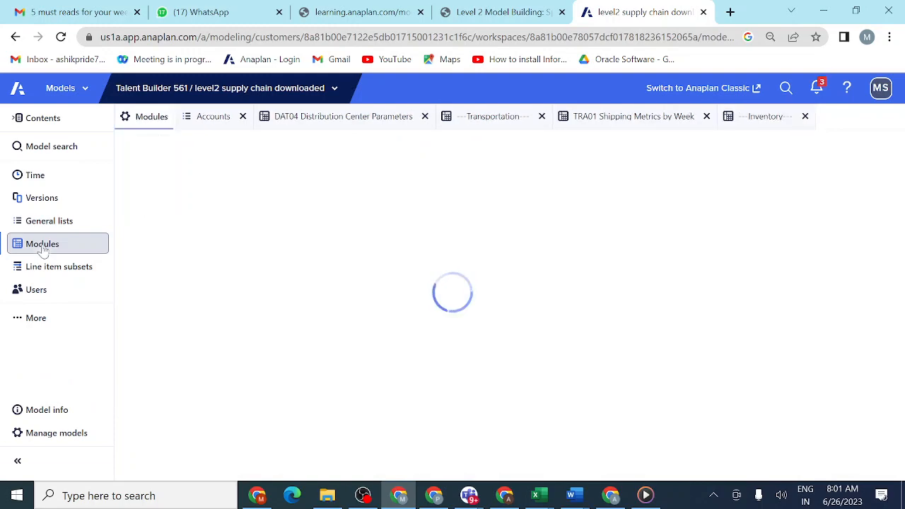
left_click(151, 203)
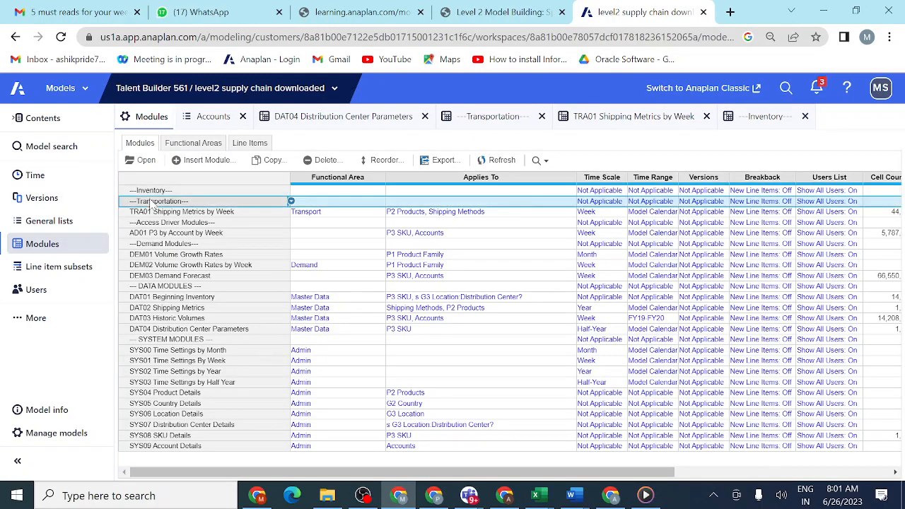
left_click(208, 160)
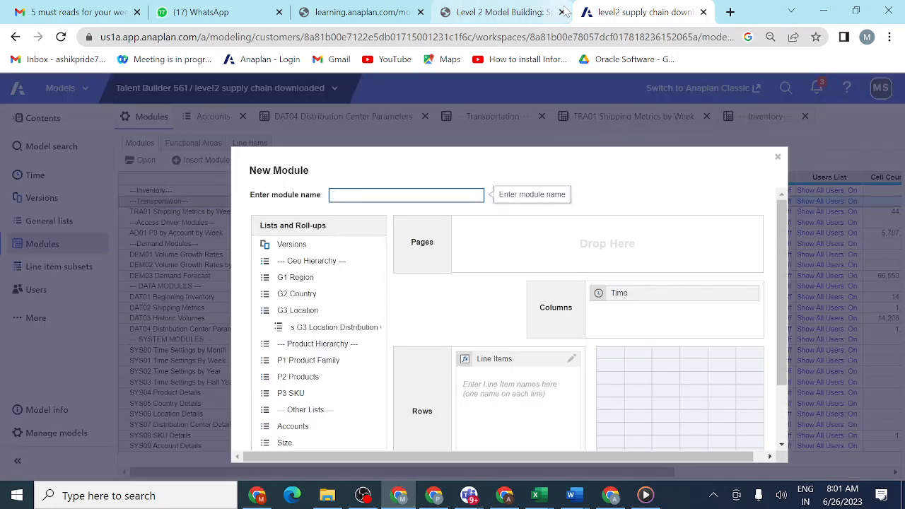
left_click(509, 13)
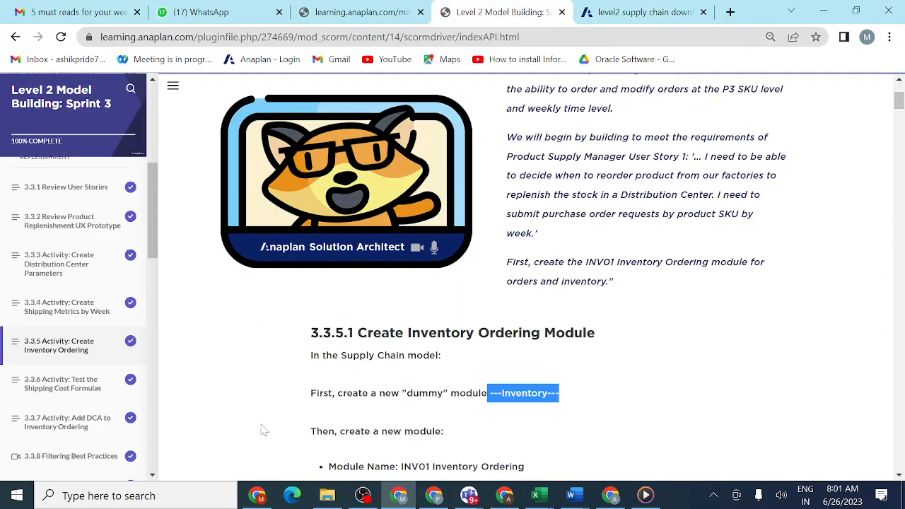
scroll(495, 283, "down", 2)
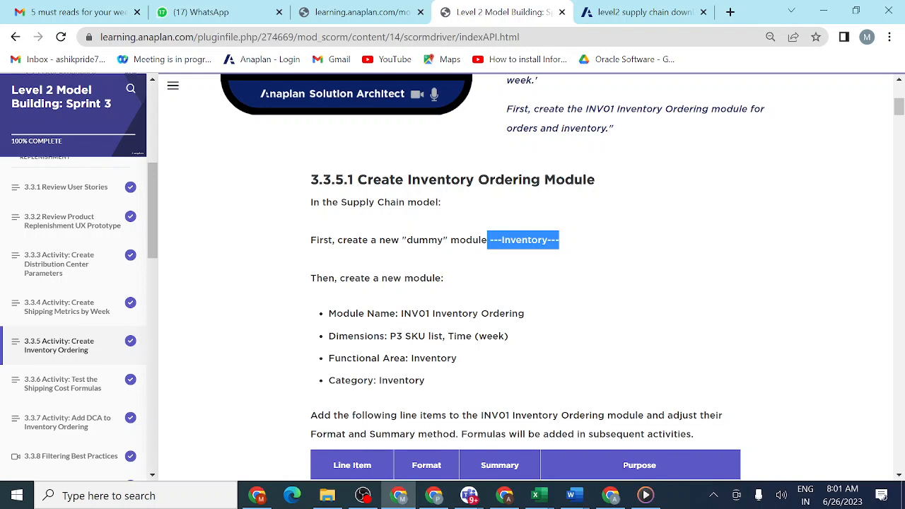
left_click_drag(400, 313, 563, 307)
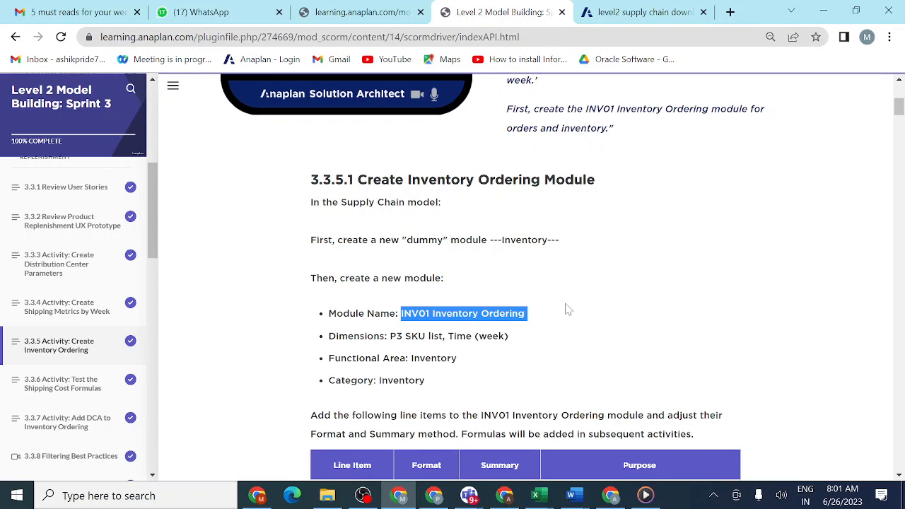
left_click(665, 19)
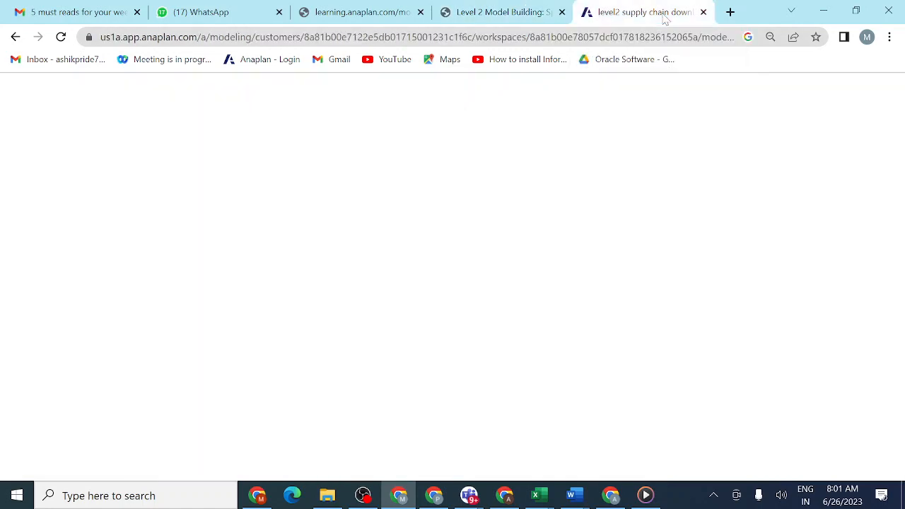
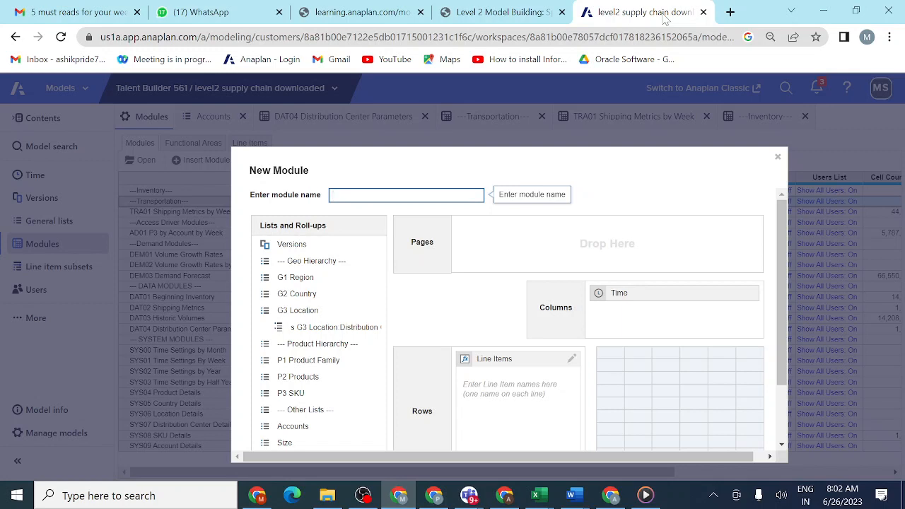
- Name the new module INV01 Inventory Ordering and add the P3 SKU list as its page dimension, following the lesson's specification
type("INV01 Inventory Ordering")
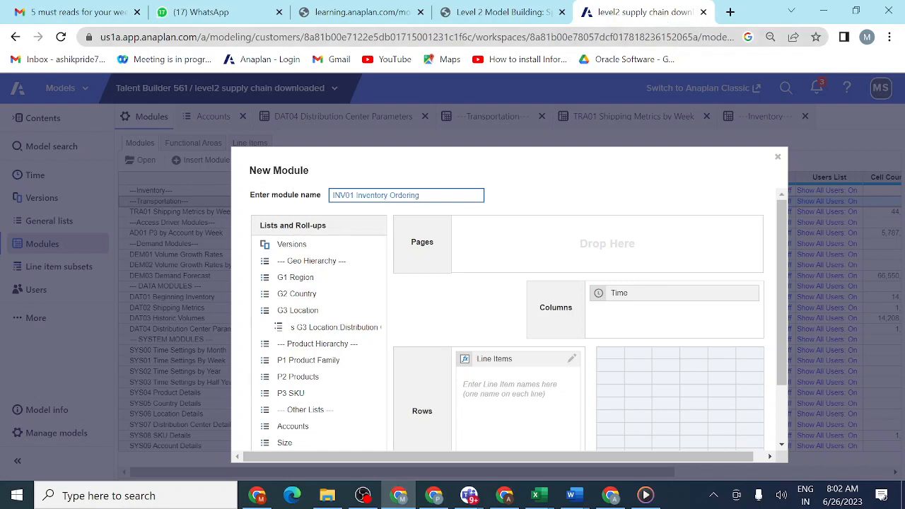
left_click(506, 19)
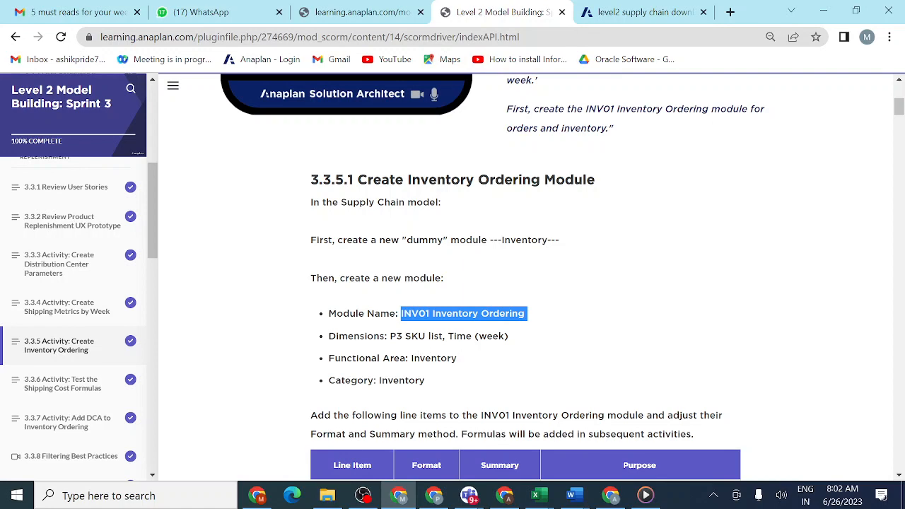
left_click(634, 17)
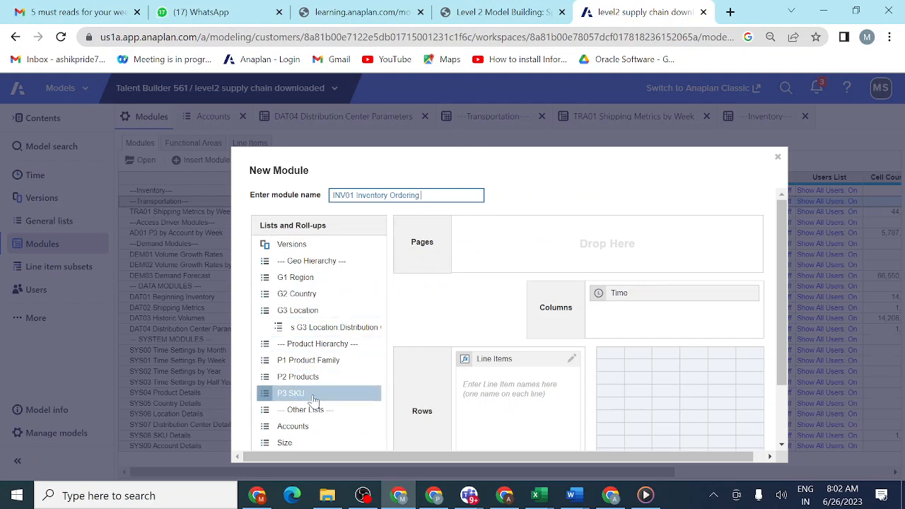
left_click_drag(313, 401, 521, 243)
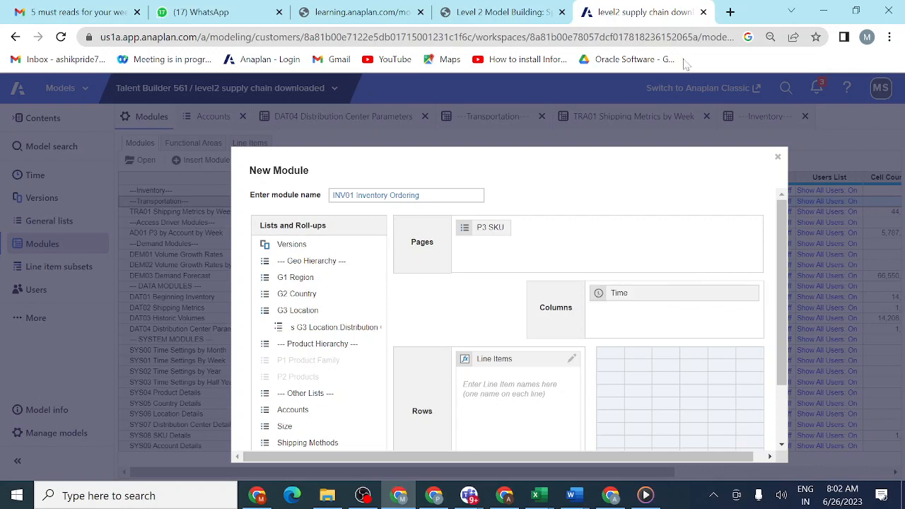
- Copy Beginning Inventory from the lesson's line item table and add it as the new module's first line item
left_click(522, 14)
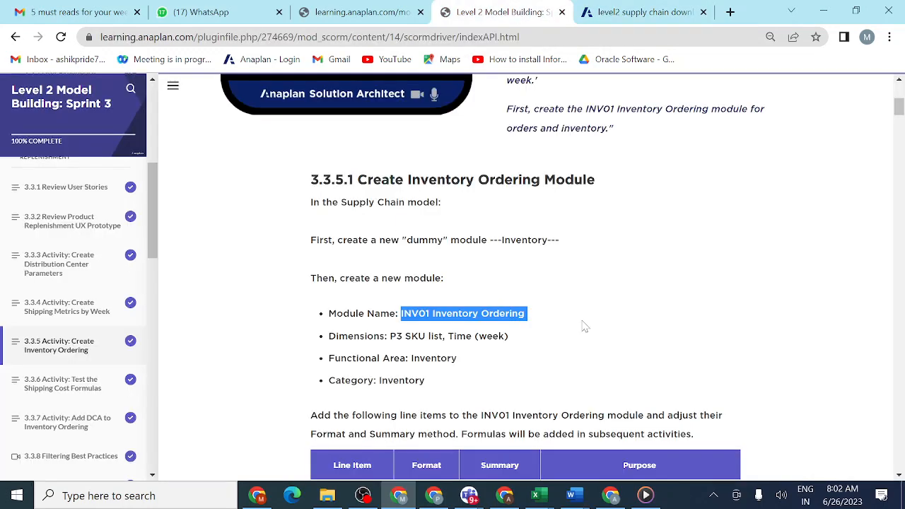
scroll(585, 326, "down", 3)
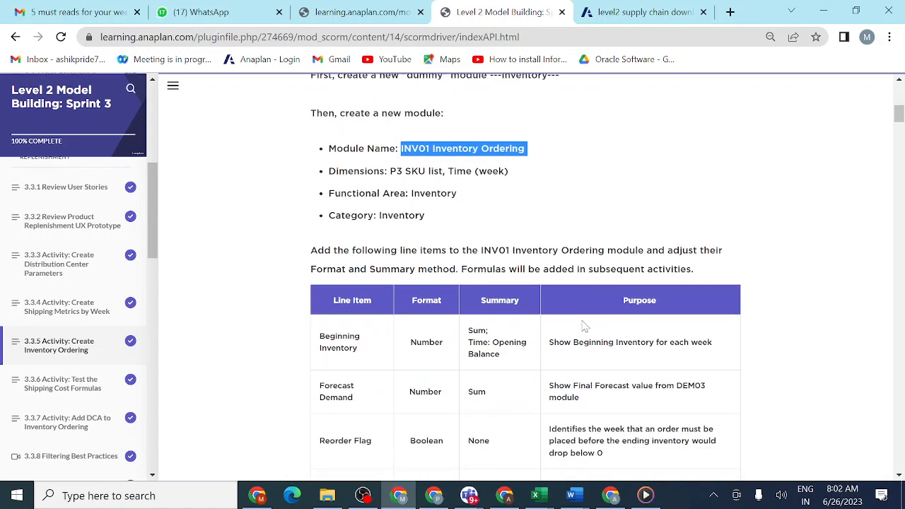
scroll(584, 325, "down", 1)
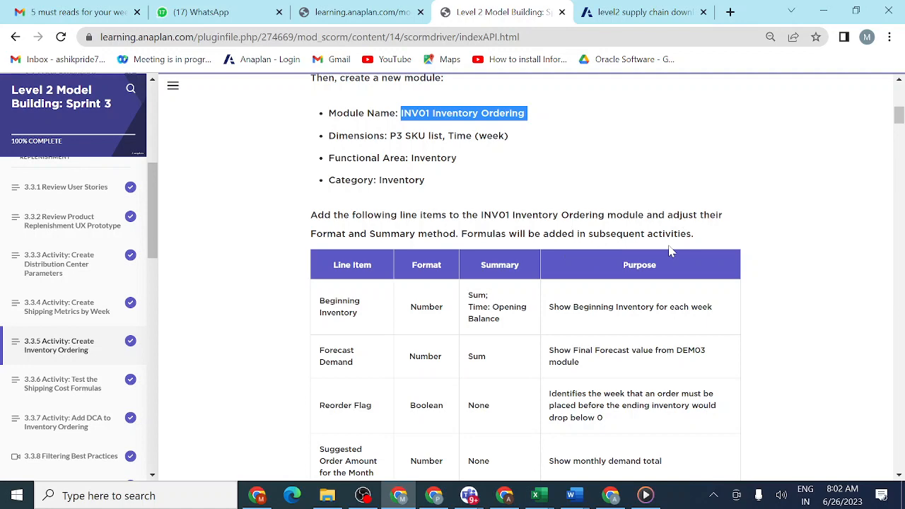
scroll(670, 251, "down", 1)
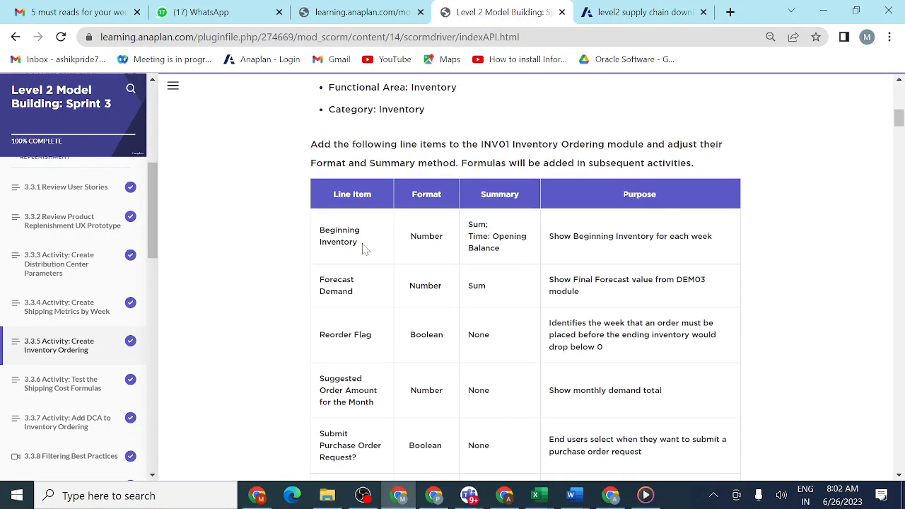
left_click_drag(364, 247, 318, 233)
key("ctrl+c")
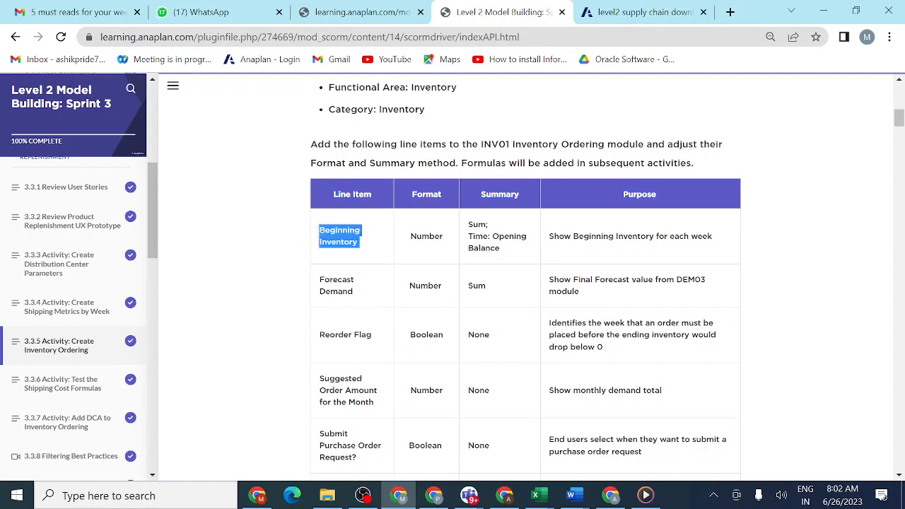
left_click(621, 14)
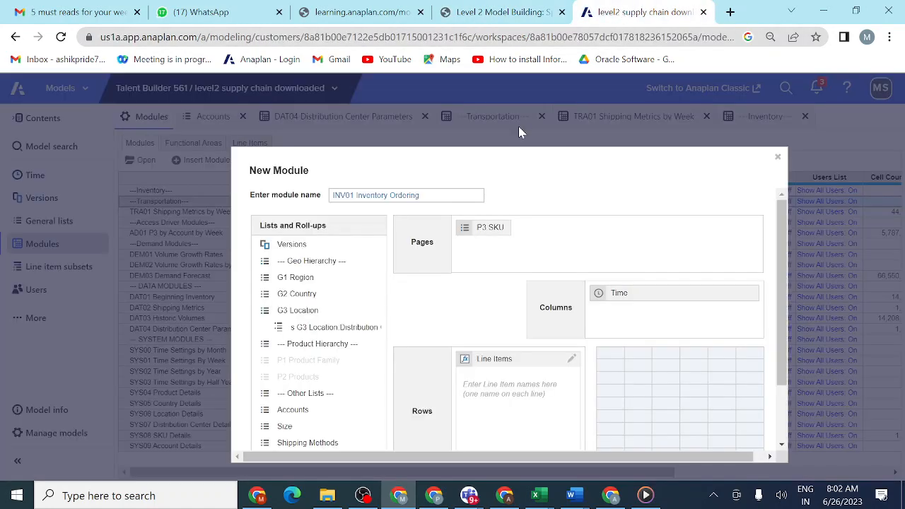
left_click(508, 390)
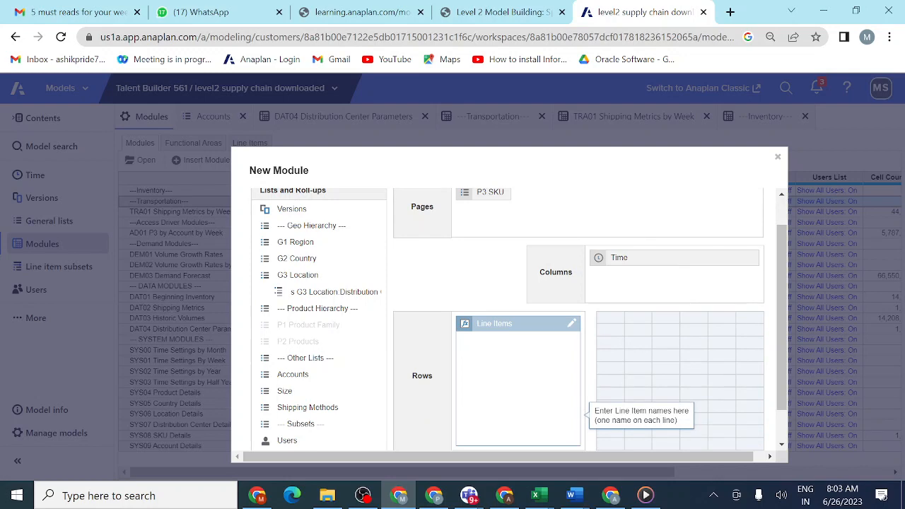
key("ctrl+v")
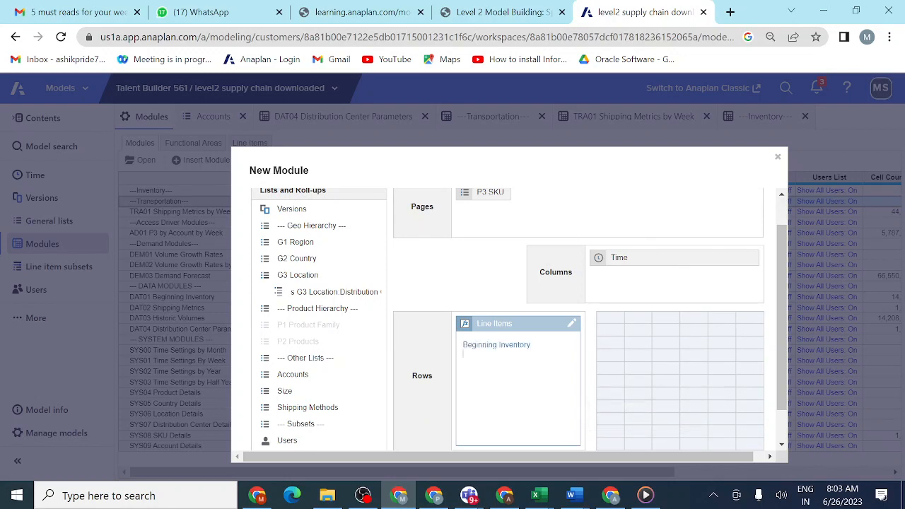
- Copy the Forecast Demand name from the lesson table and add it below Beginning Inventory in the new module's line items
left_click(508, 14)
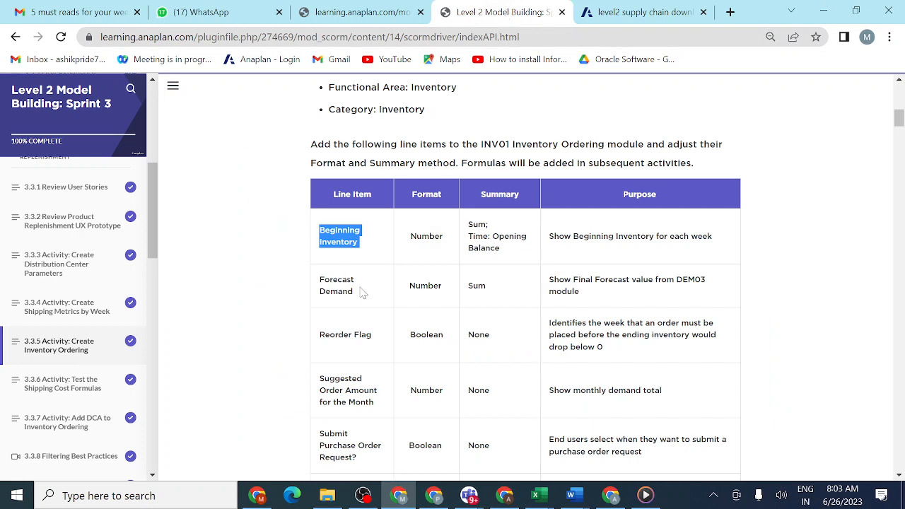
left_click_drag(360, 292, 319, 282)
key("ctrl+c")
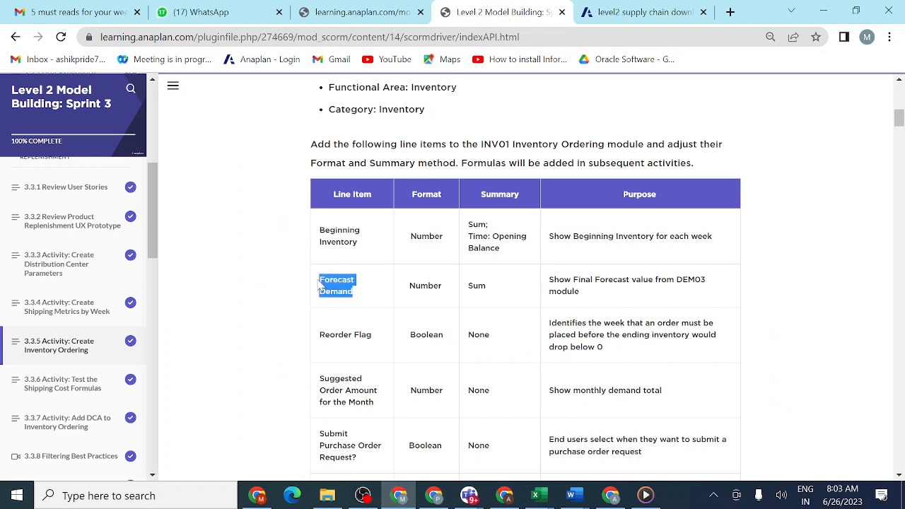
left_click(647, 13)
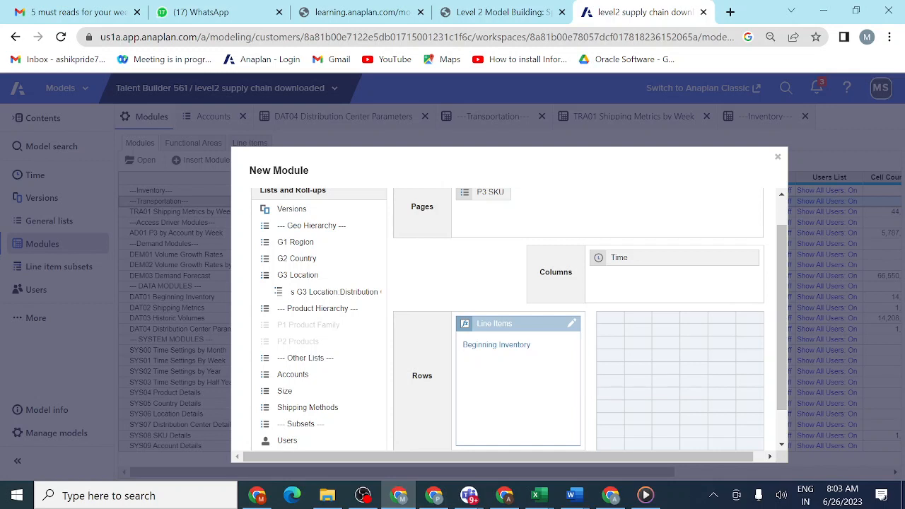
key("ctrl+v")
left_click(482, 301)
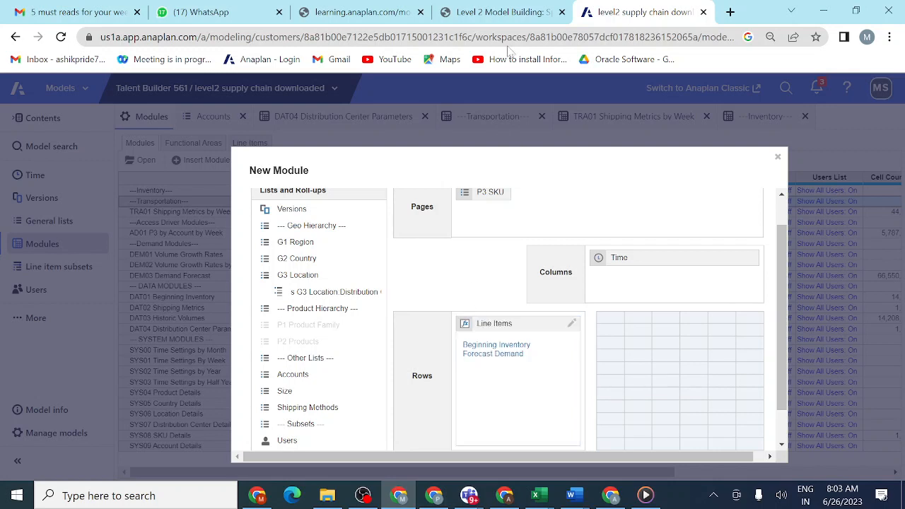
- Copy Reorder Flag from the lesson table and add it as the third line item of the new module
left_click(510, 13)
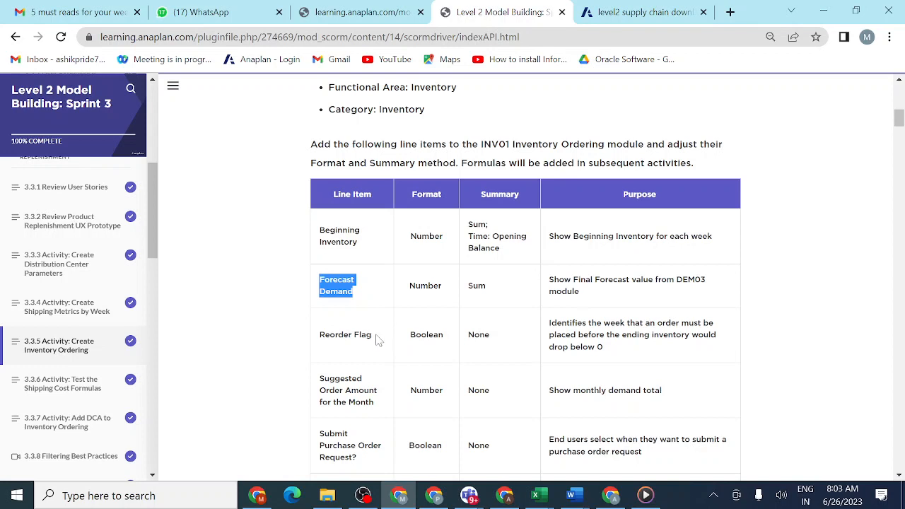
left_click_drag(376, 339, 317, 336)
key("ctrl+c")
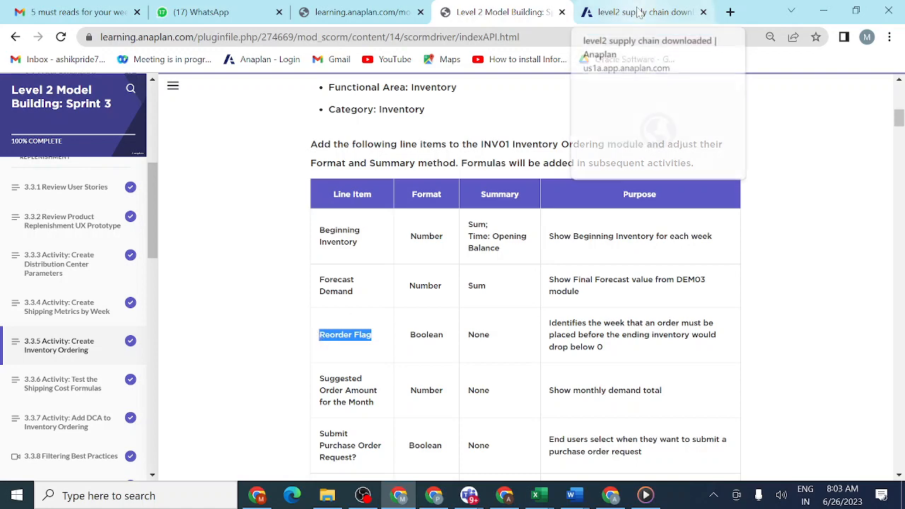
left_click(639, 13)
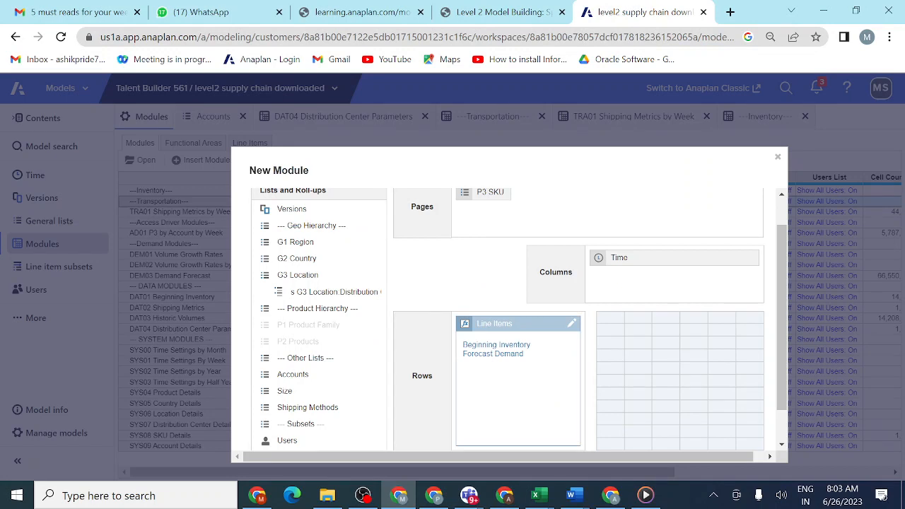
key("ctrl+v")
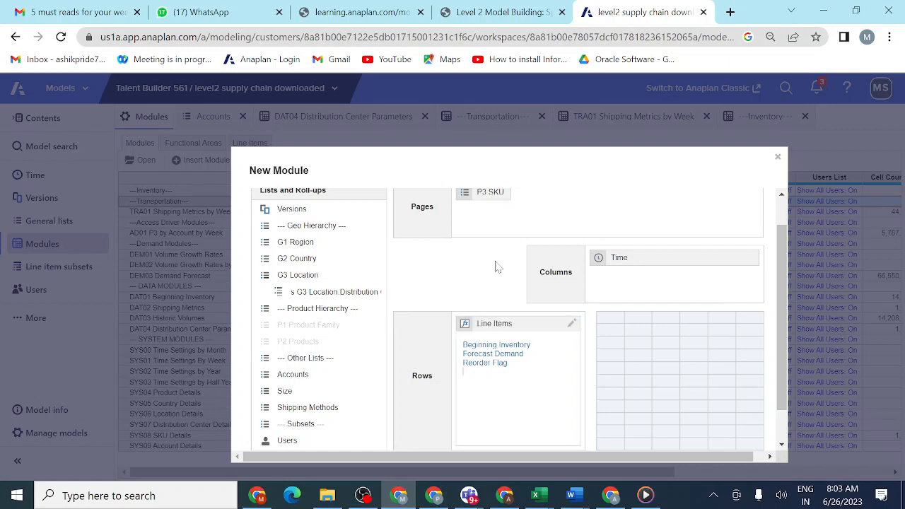
- Copy Suggested Order Amount for the Month from the lesson table and add it below Reorder Flag in the new module's line items
left_click(527, 16)
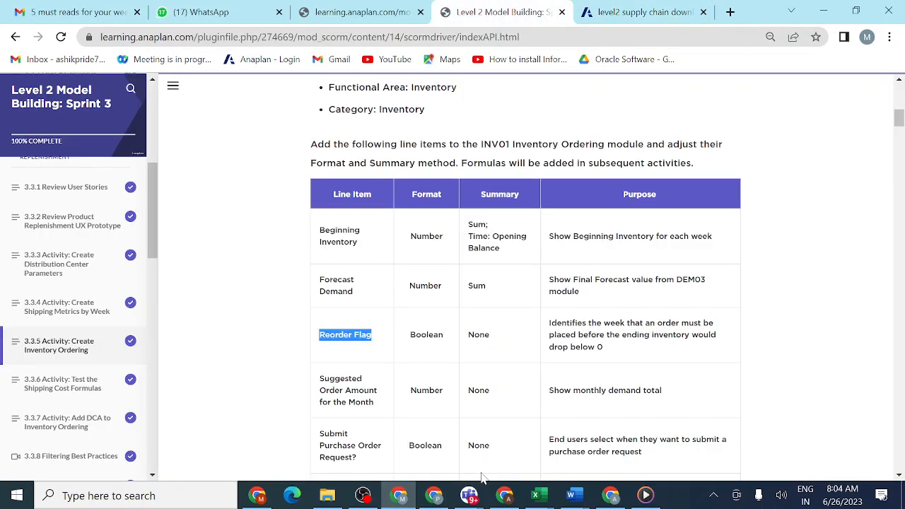
mouse_move(472, 499)
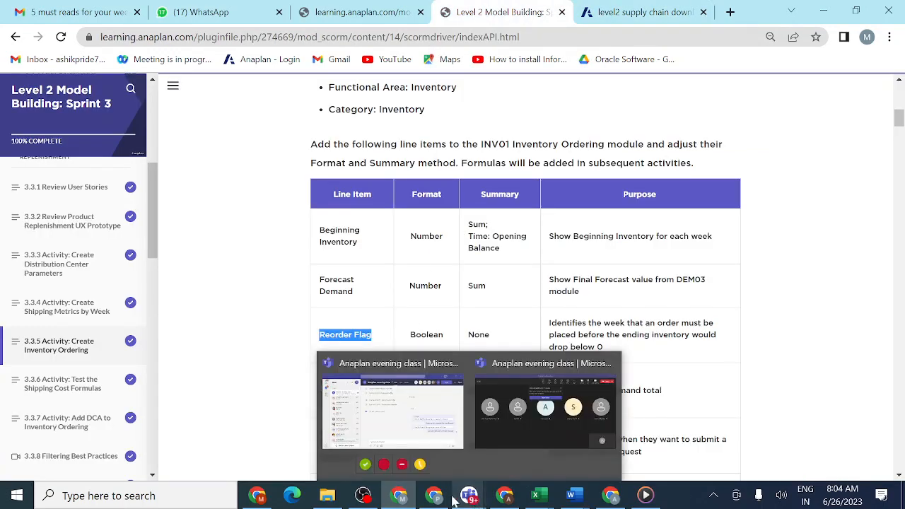
mouse_move(400, 497)
left_click(403, 468)
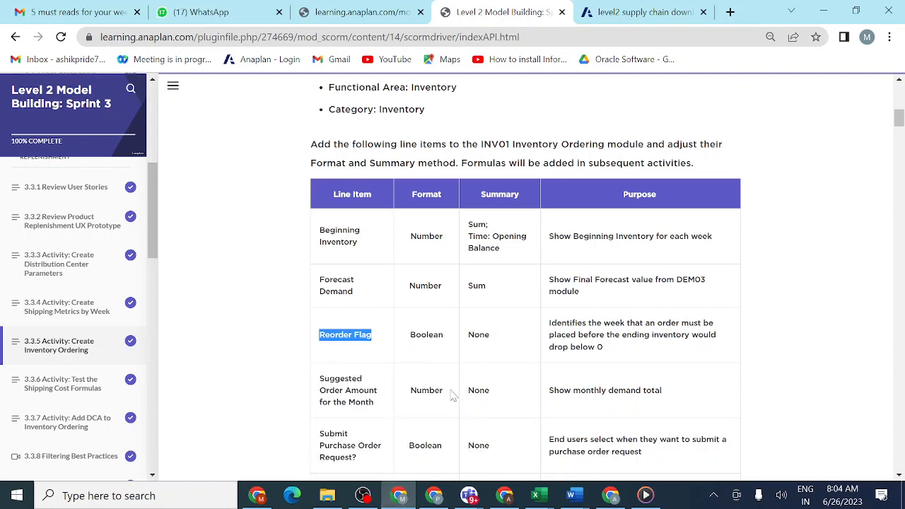
scroll(453, 396, "down", 1)
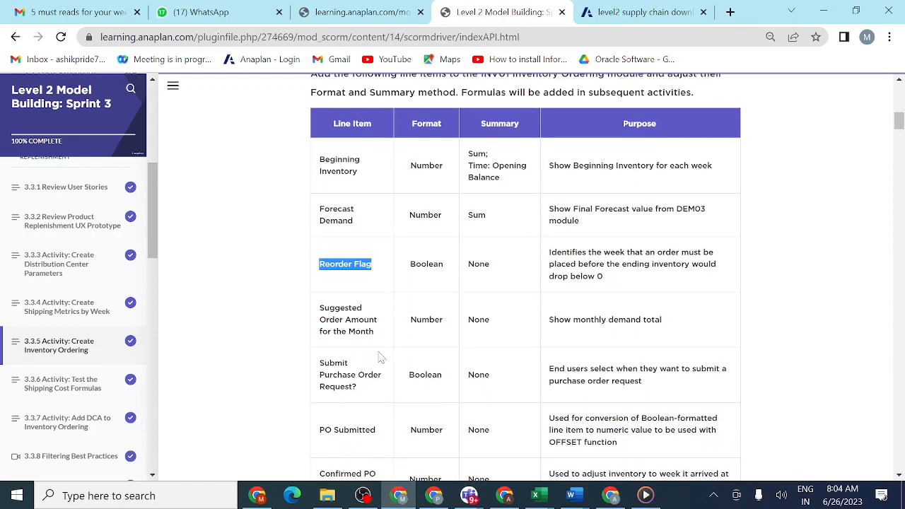
left_click_drag(378, 338, 315, 311)
key("ctrl+c")
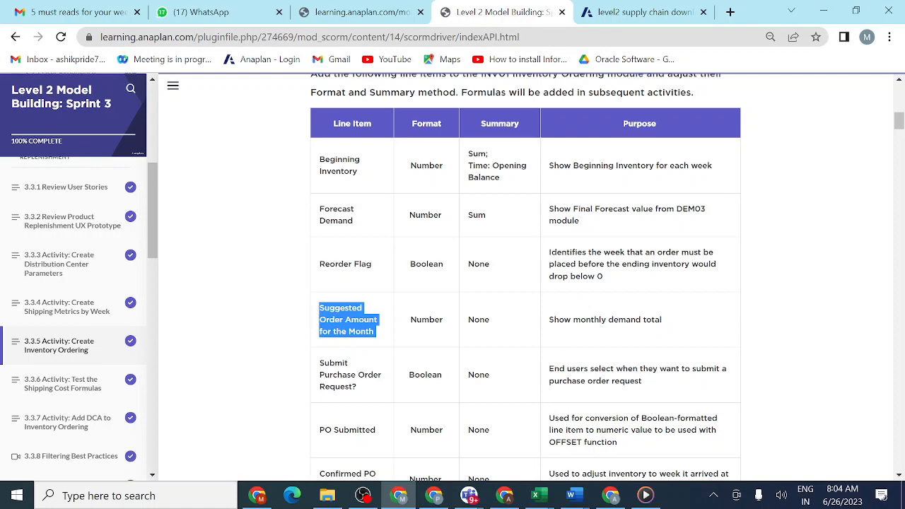
left_click(641, 14)
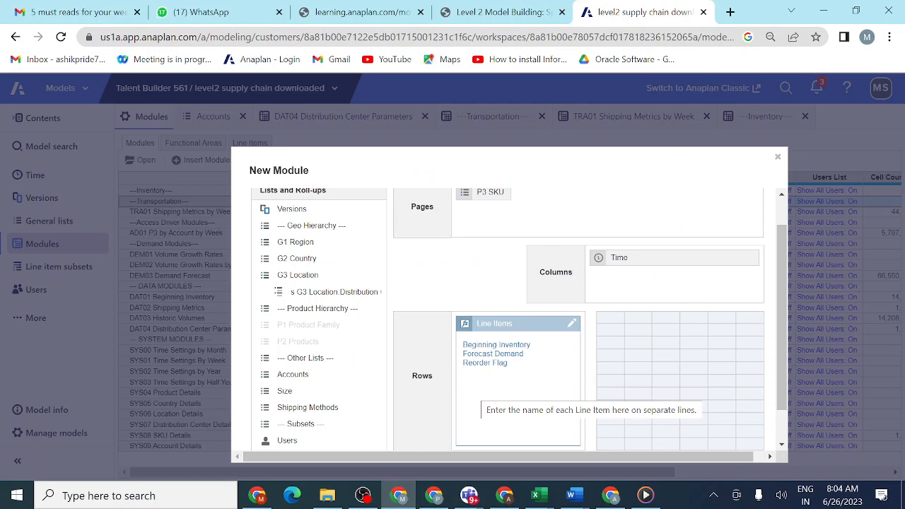
key("ctrl+v")
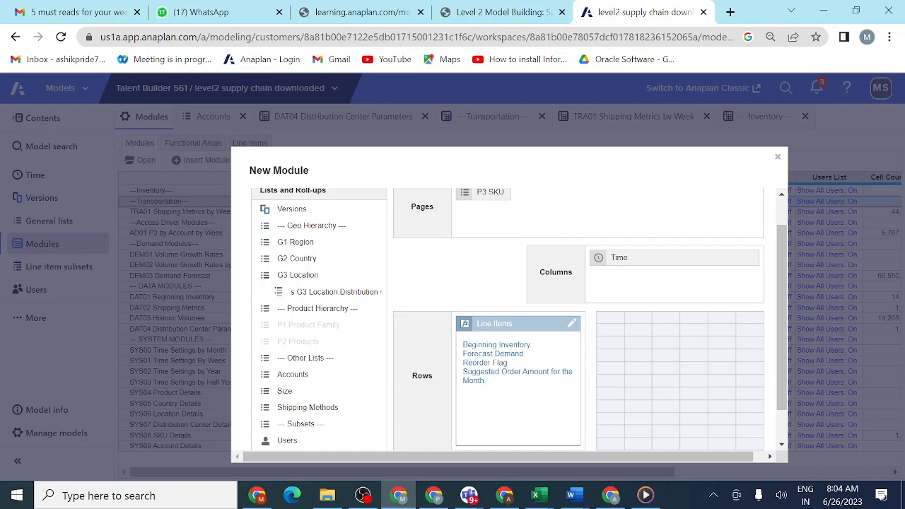
- Copy Submit Purchase Order Request? from the lesson table and add it on a new line in the module's line items
left_click(516, 14)
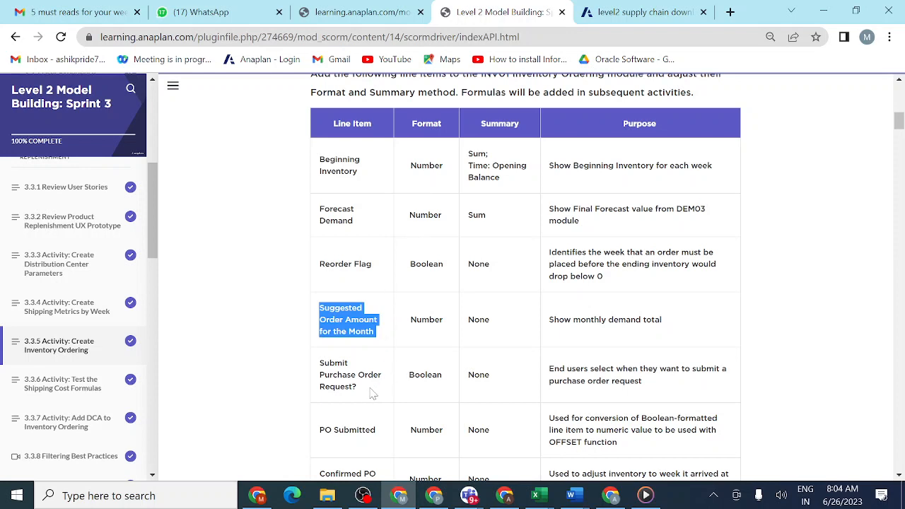
left_click_drag(373, 394, 316, 372)
key("ctrl+c")
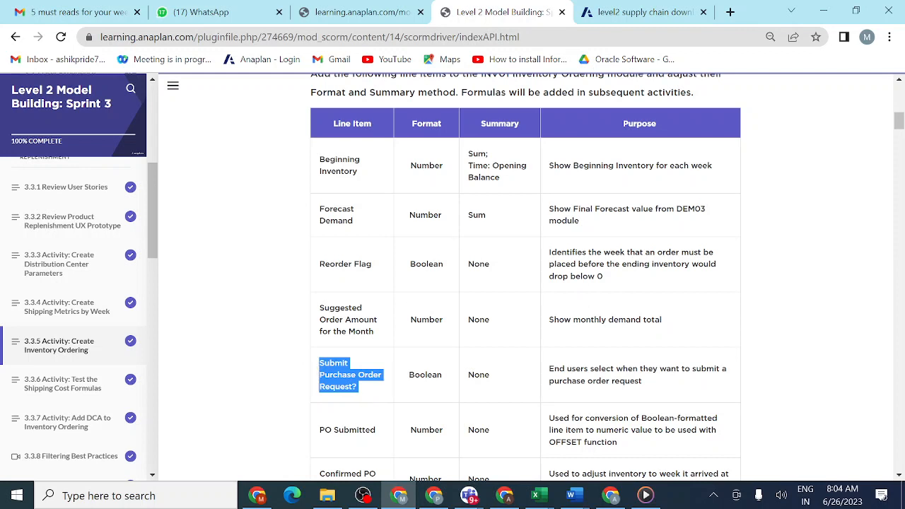
left_click(639, 12)
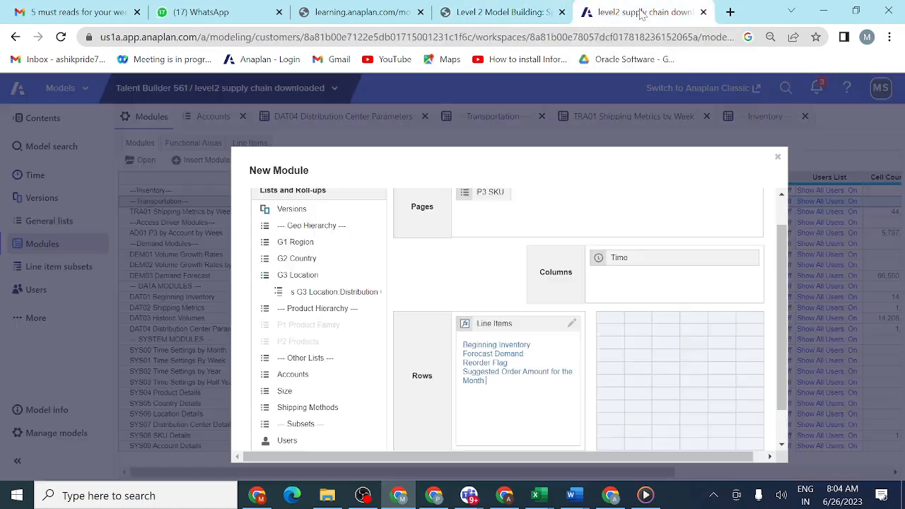
left_click(468, 316)
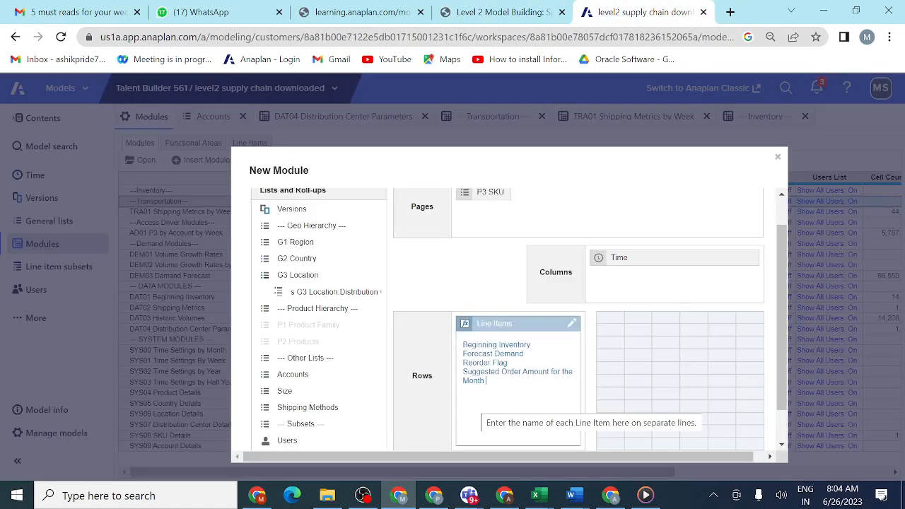
key("Return")
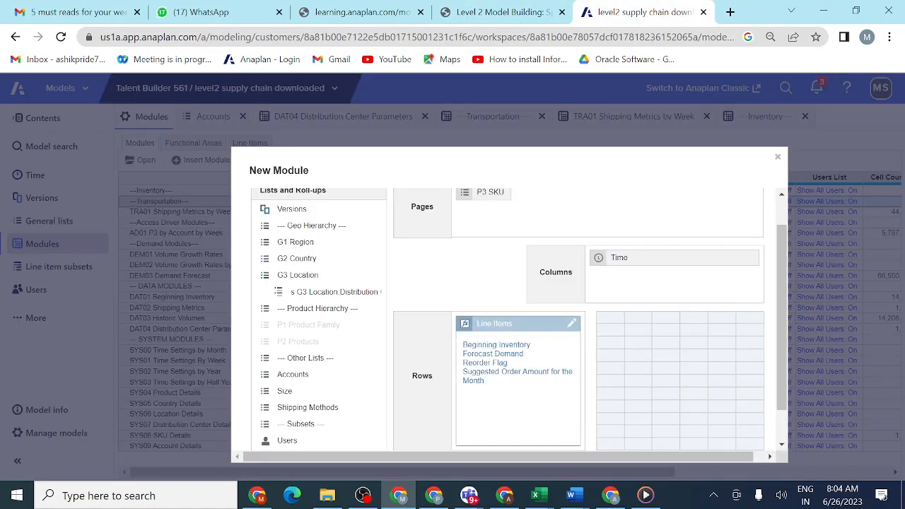
key("ctrl+v")
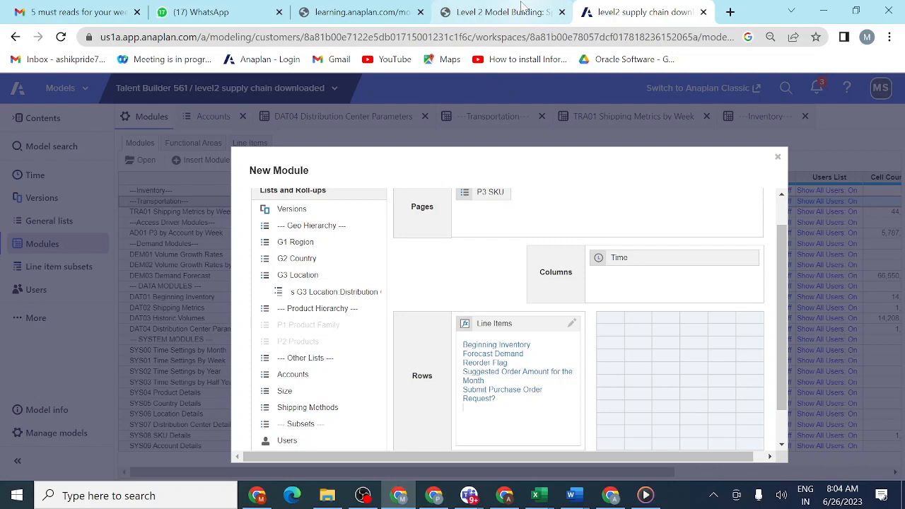
- Copy PO Submitted from the lesson table and add it below Submit Purchase Order Request? in the new module's line items
left_click(521, 9)
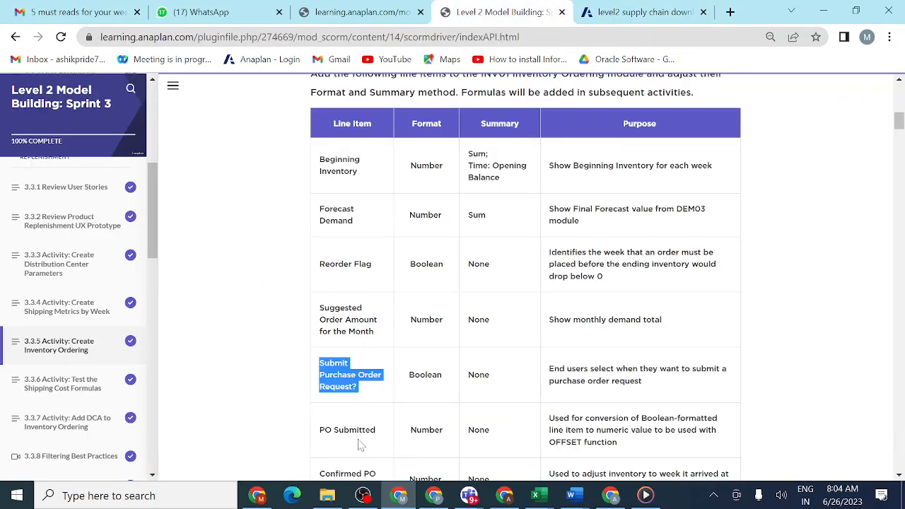
scroll(359, 444, "down", 3)
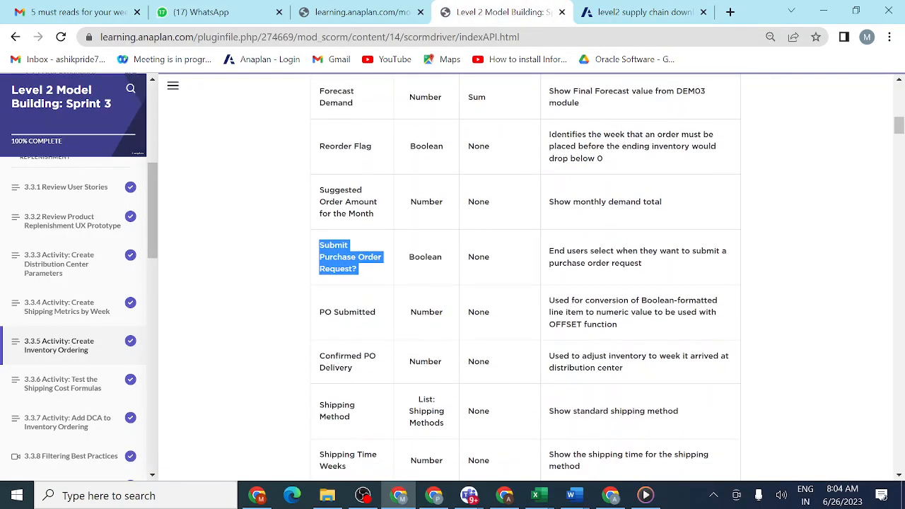
left_click_drag(386, 313, 316, 319)
key("ctrl+c")
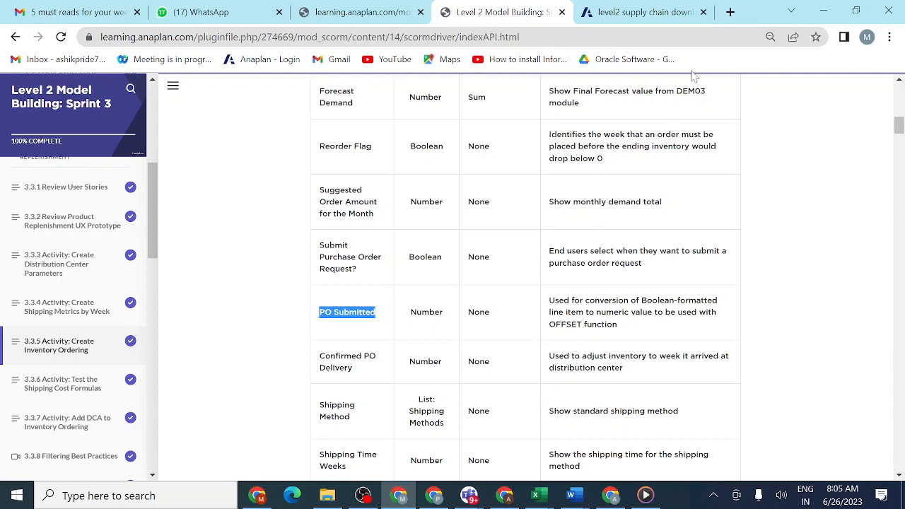
left_click(650, 20)
left_click(498, 417)
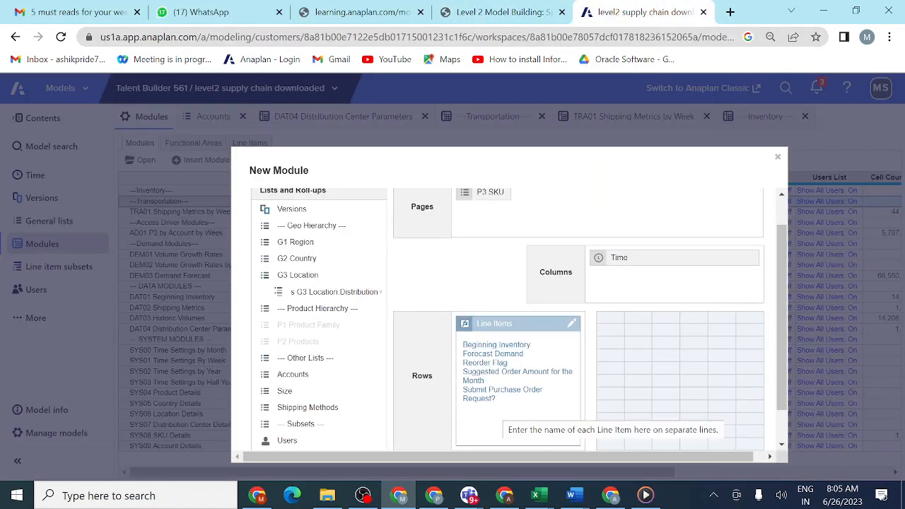
key("ctrl+v")
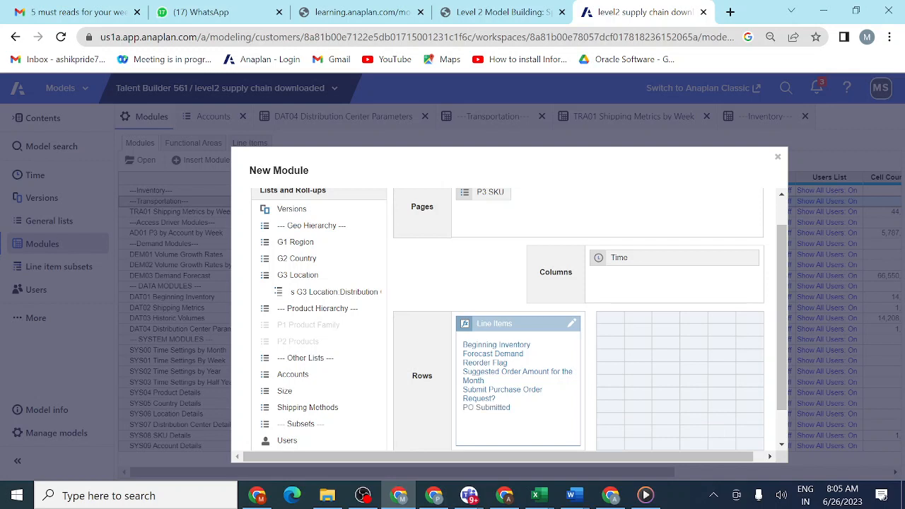
left_click(520, 314)
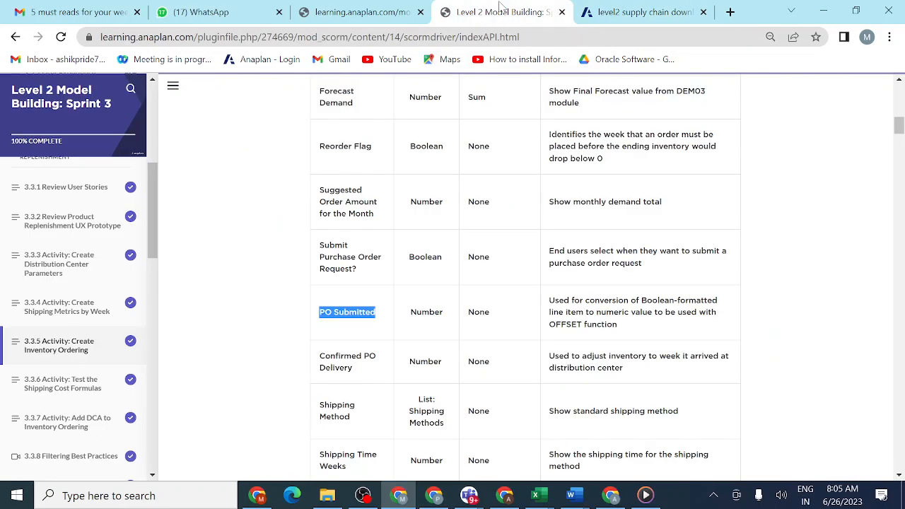
- Copy Confirmed PO Delivery from the lesson table and add it below PO Submitted in the new module's line items
left_click(500, 9)
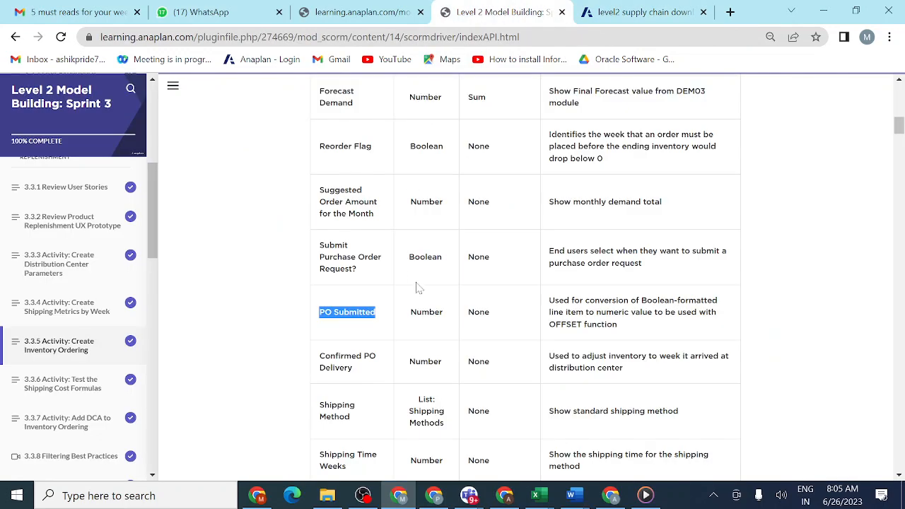
left_click(358, 376)
left_click_drag(358, 376, 318, 362)
key("ctrl+c")
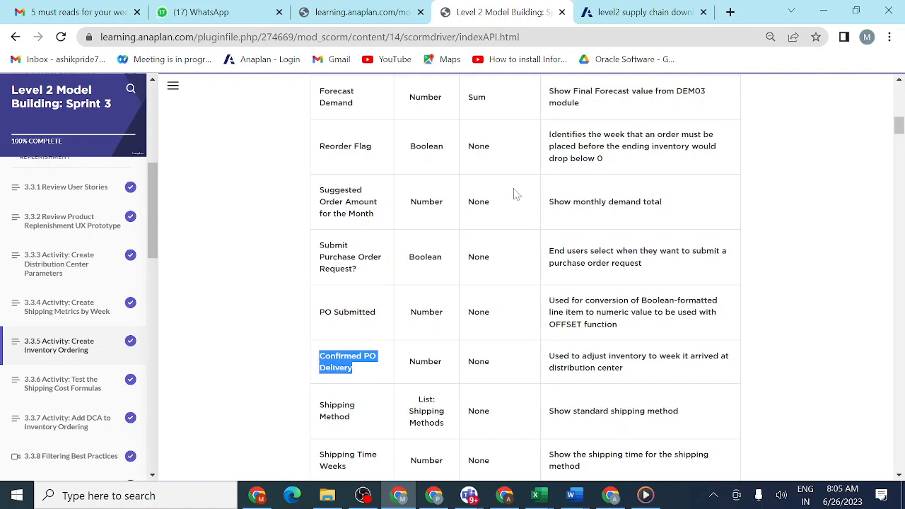
left_click(625, 14)
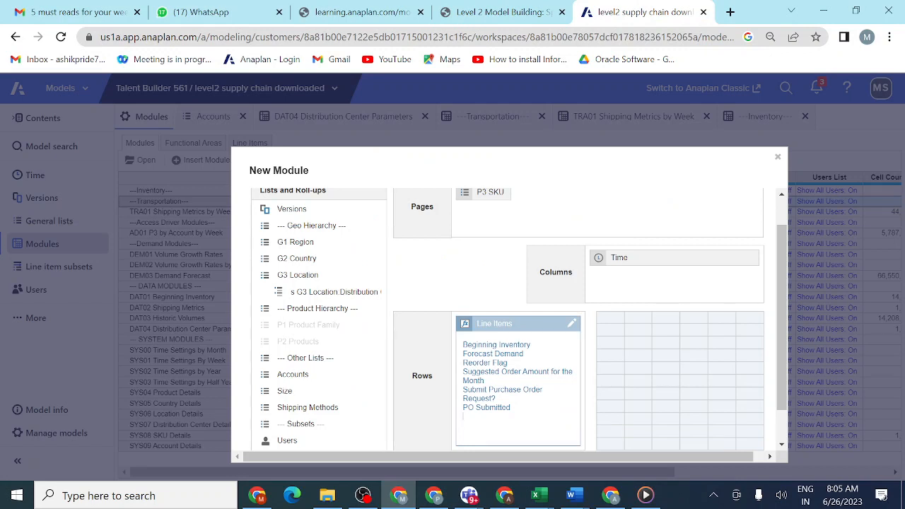
key("ctrl+v")
- Copy Shipping Method from the lesson table and add it below Confirmed PO Delivery in the new module's line items
left_click(528, 12)
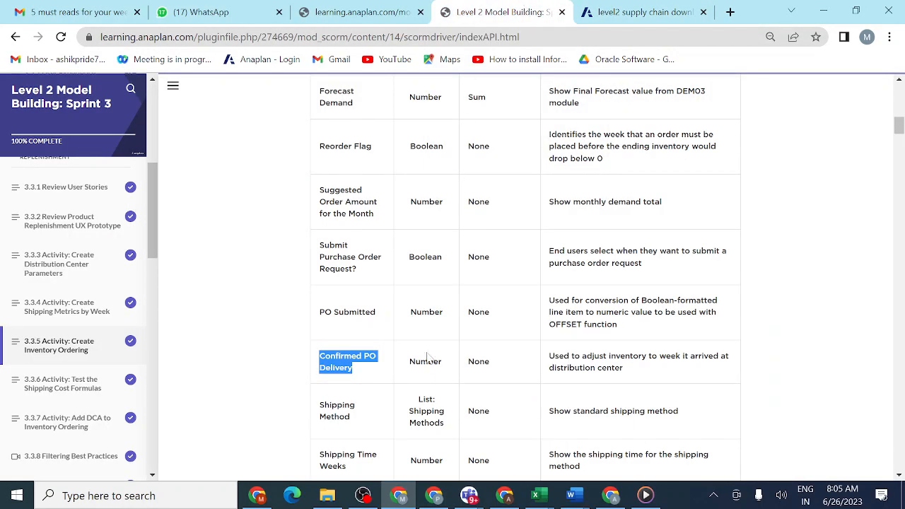
scroll(379, 427, "down", 1)
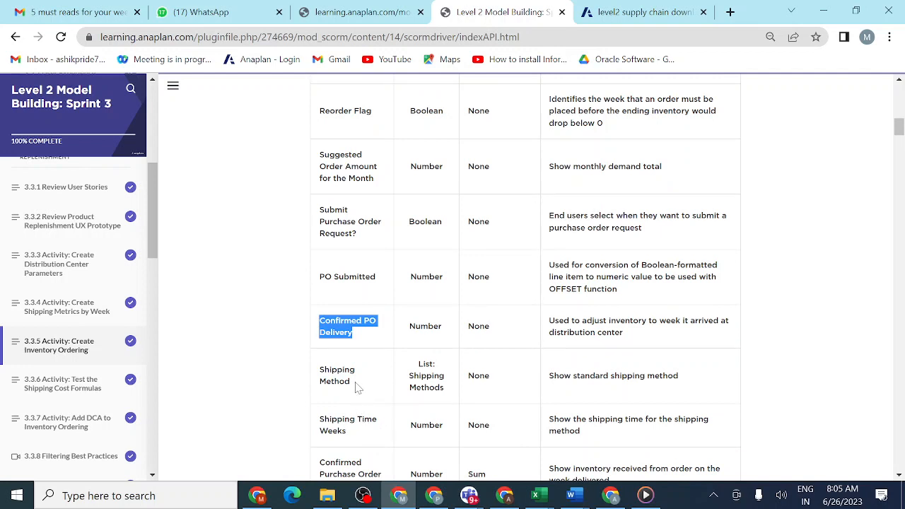
left_click_drag(357, 387, 320, 374)
key("ctrl+c")
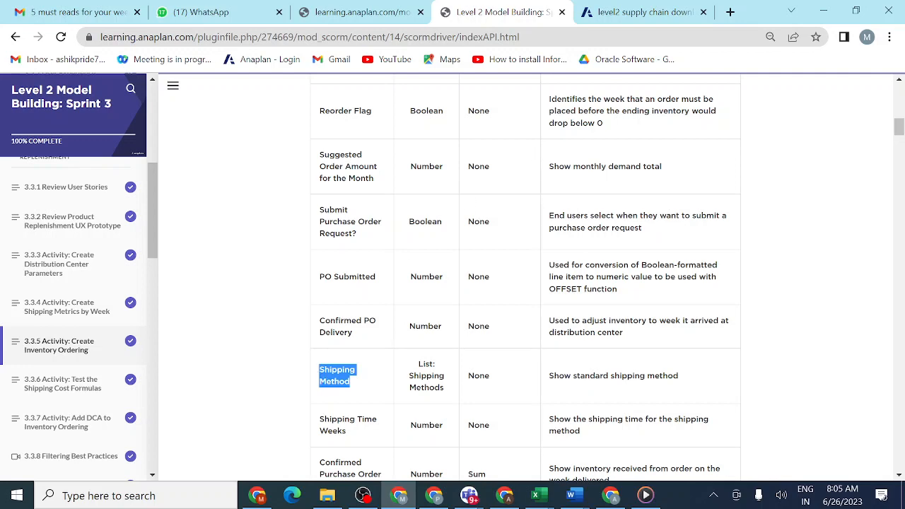
left_click(629, 12)
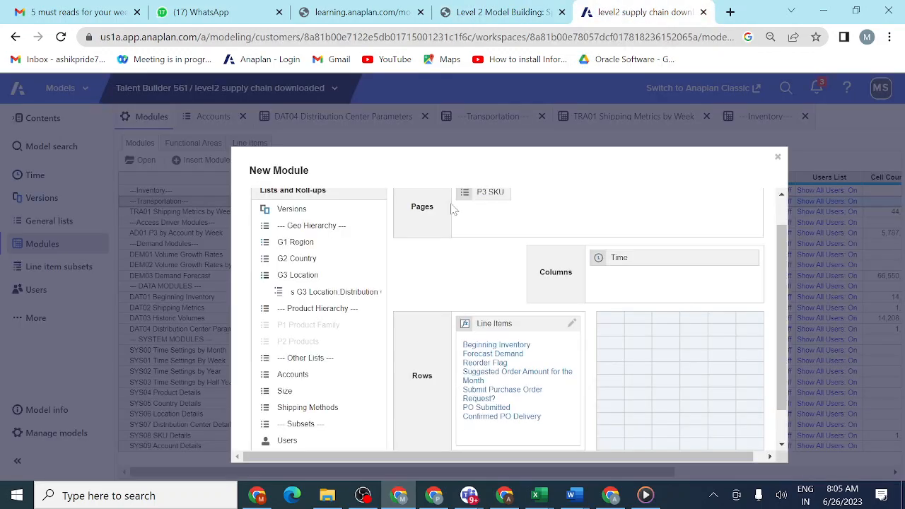
key("Return")
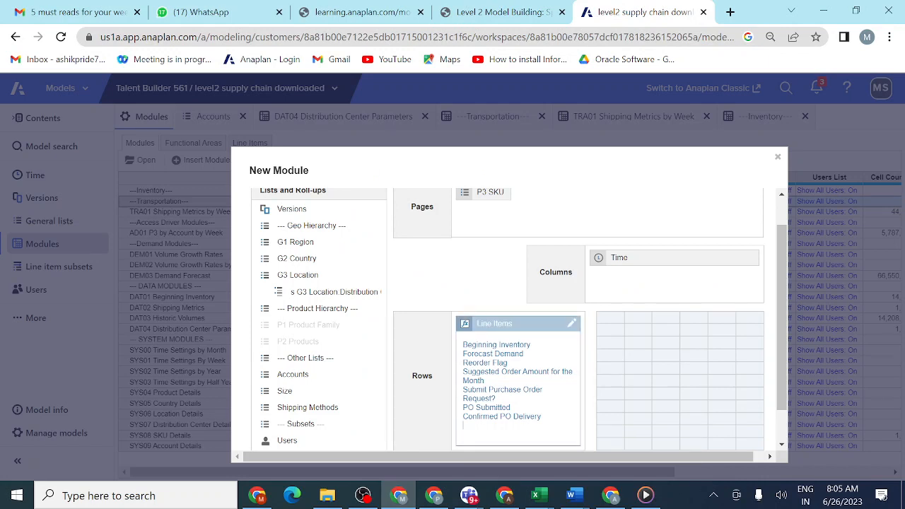
key("ctrl+v")
- Copy Shipping Time Weeks from the lesson table and add it below Shipping Method in the new module's line items
left_click(513, 12)
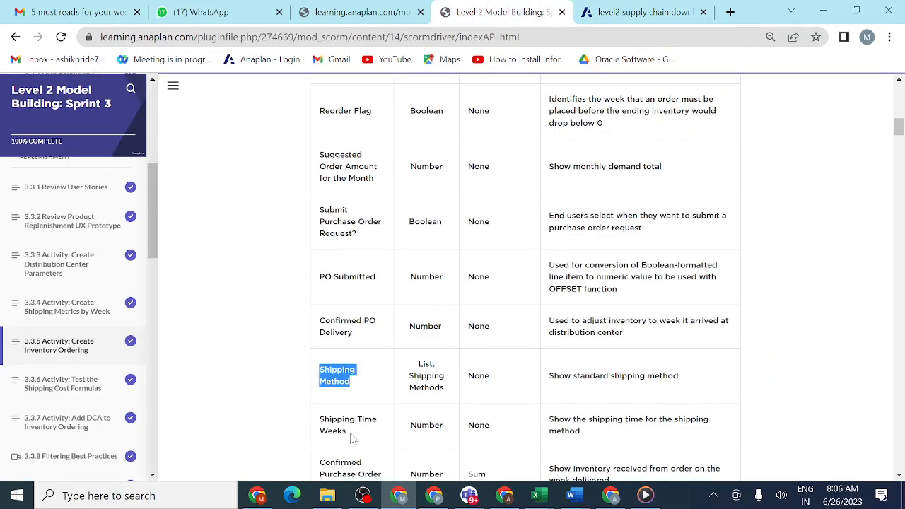
left_click_drag(349, 432, 320, 424)
key("ctrl+c")
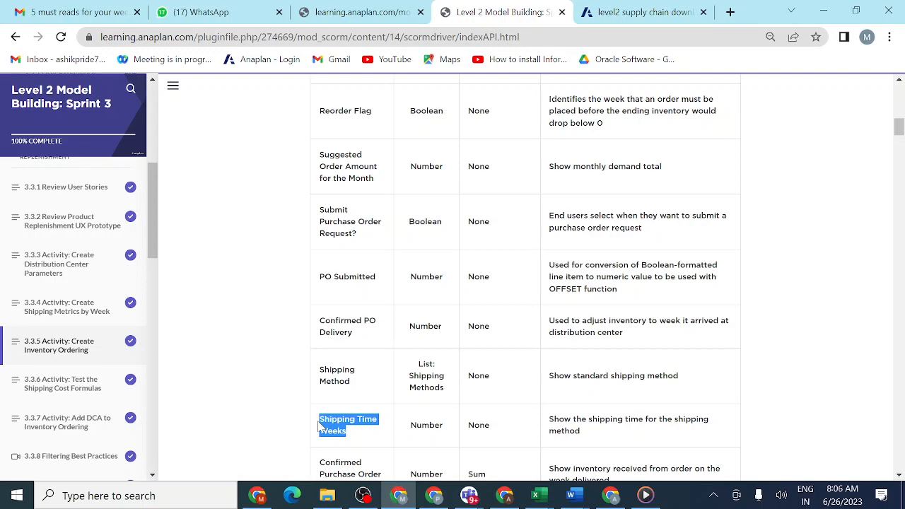
left_click(641, 12)
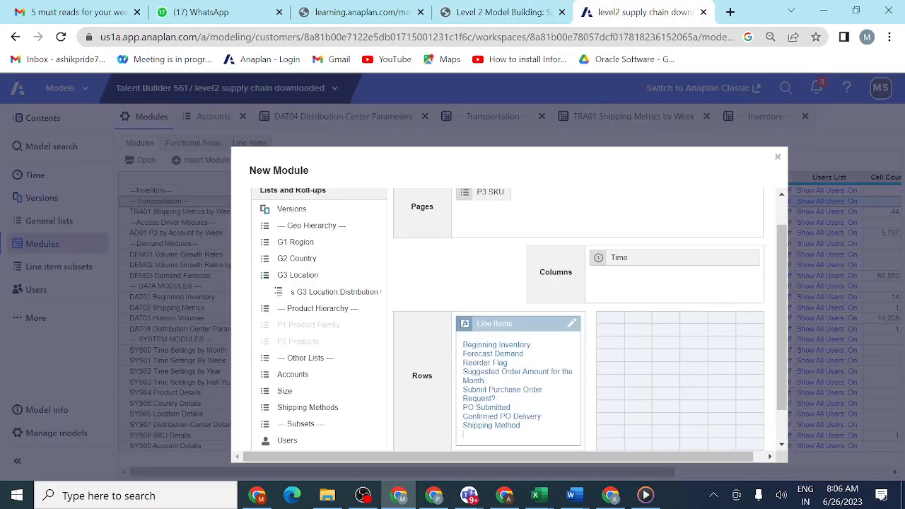
key("ctrl+v")
key("Return")
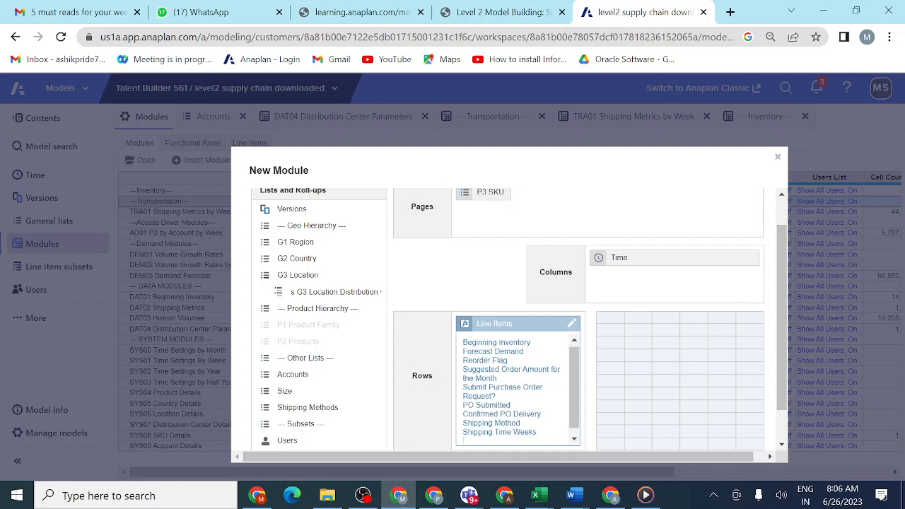
left_click(544, 305)
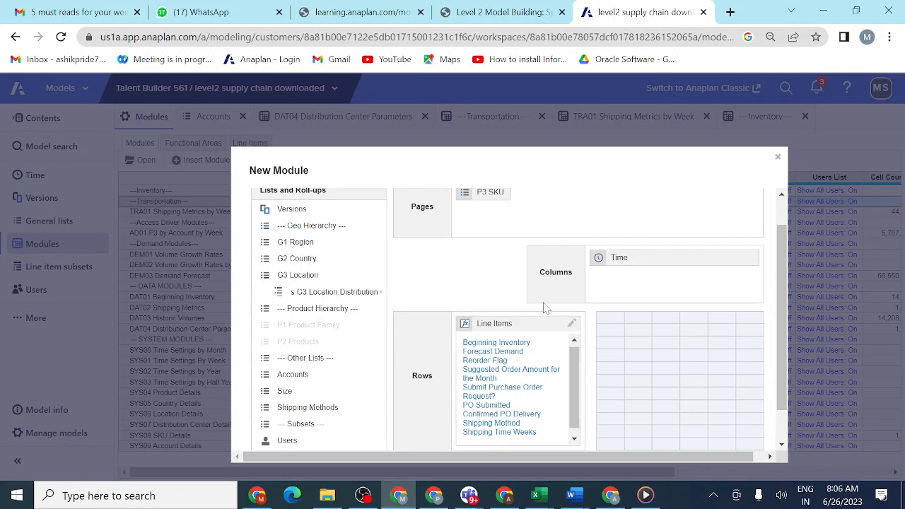
- Copy Confirmed Purchase Order Receipt from the lesson table and add it below Shipping Time Weeks in the new module's line items
left_click(508, 13)
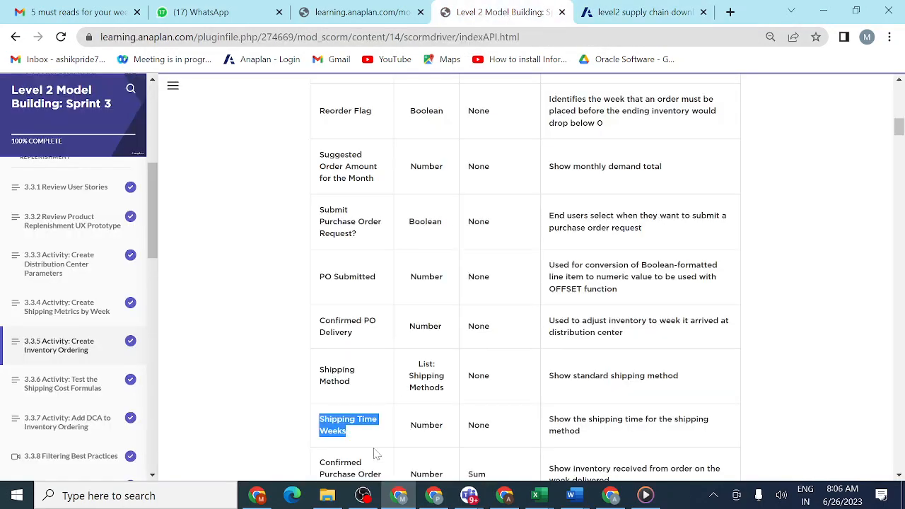
scroll(374, 453, "down", 2)
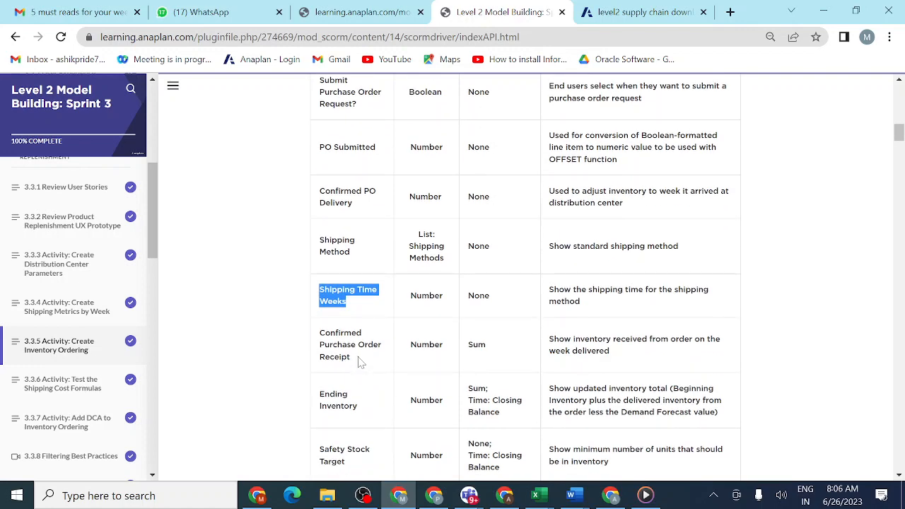
left_click_drag(360, 361, 318, 340)
key("ctrl+c")
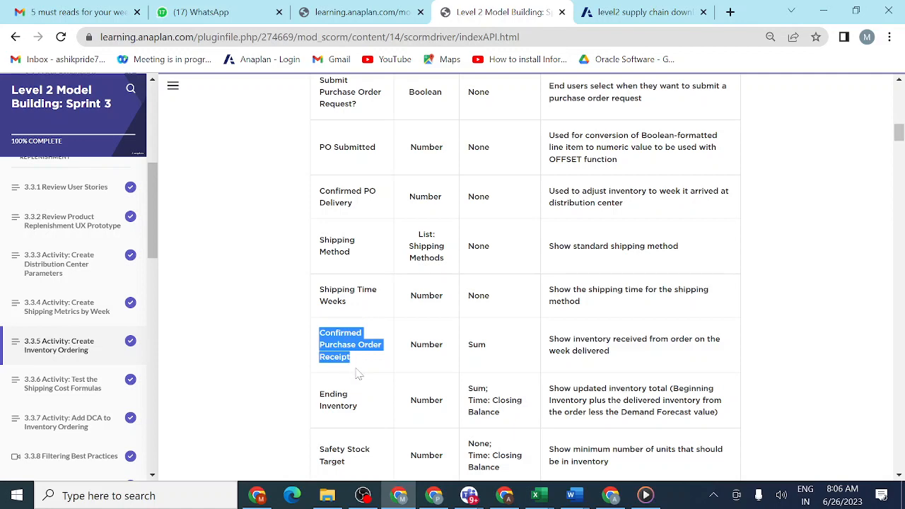
left_click(648, 14)
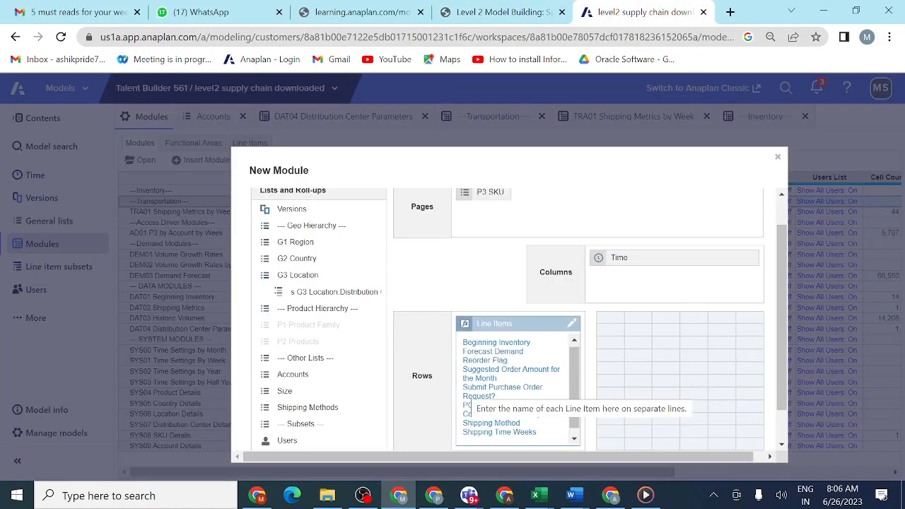
left_click(467, 440)
key("ctrl+v")
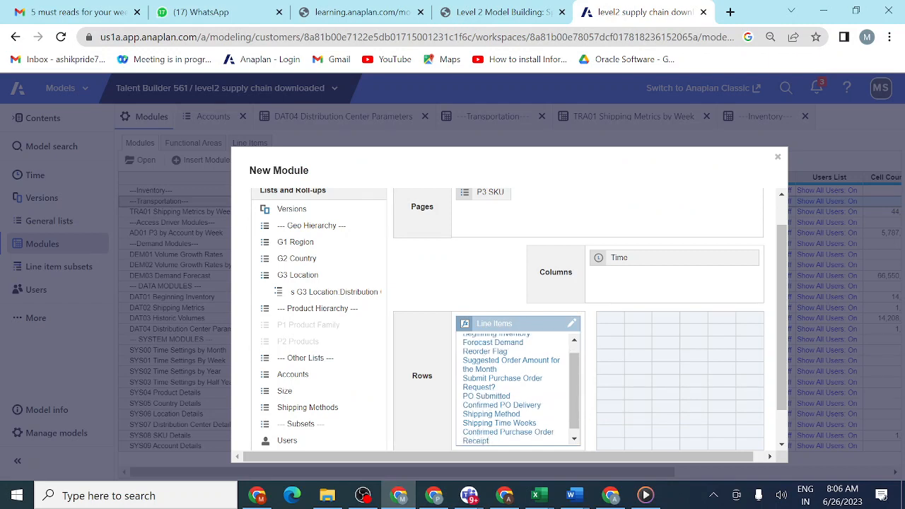
left_click(438, 367)
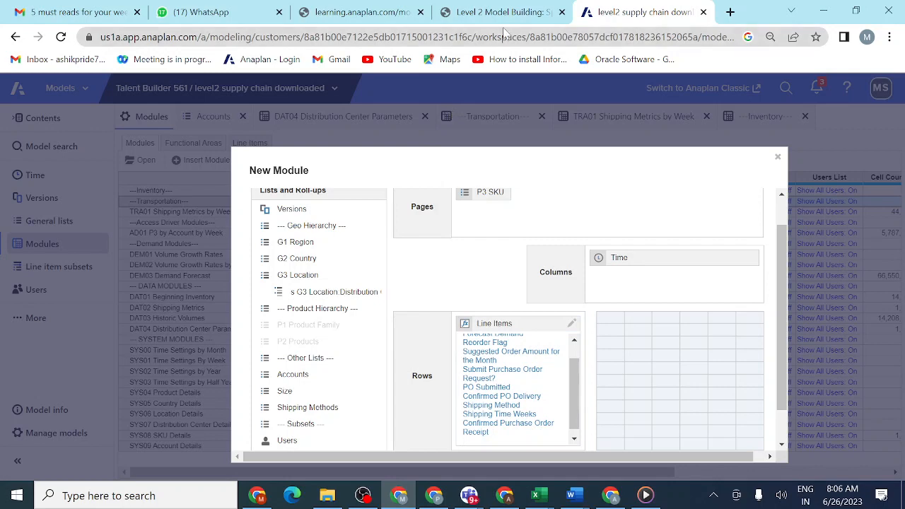
- Copy Ending Inventory from the lesson table and add it below Confirmed Purchase Order Receipt in the new module's line items
left_click(506, 13)
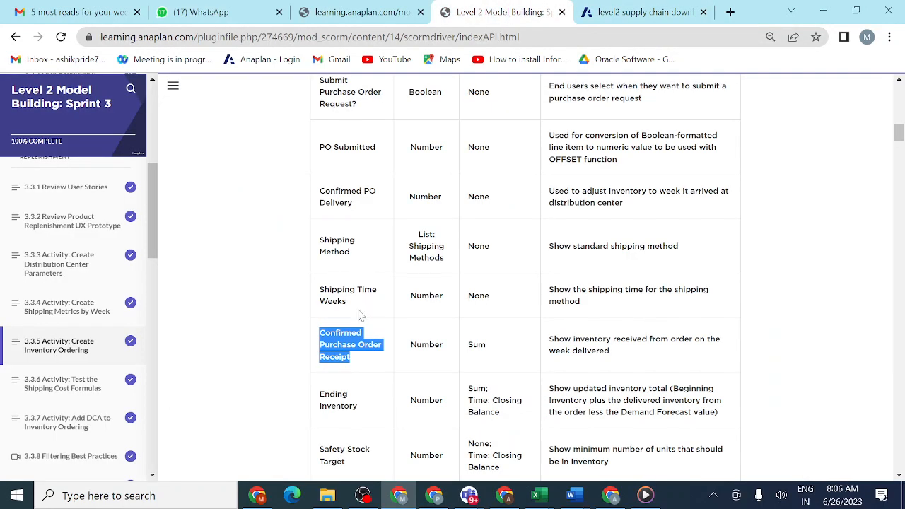
scroll(357, 421, "down", 1)
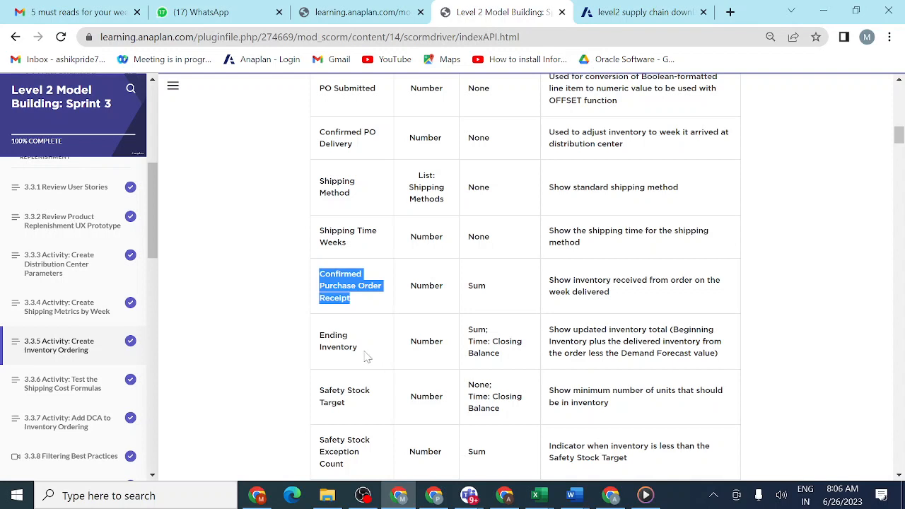
left_click_drag(365, 355, 315, 342)
key("ctrl+c")
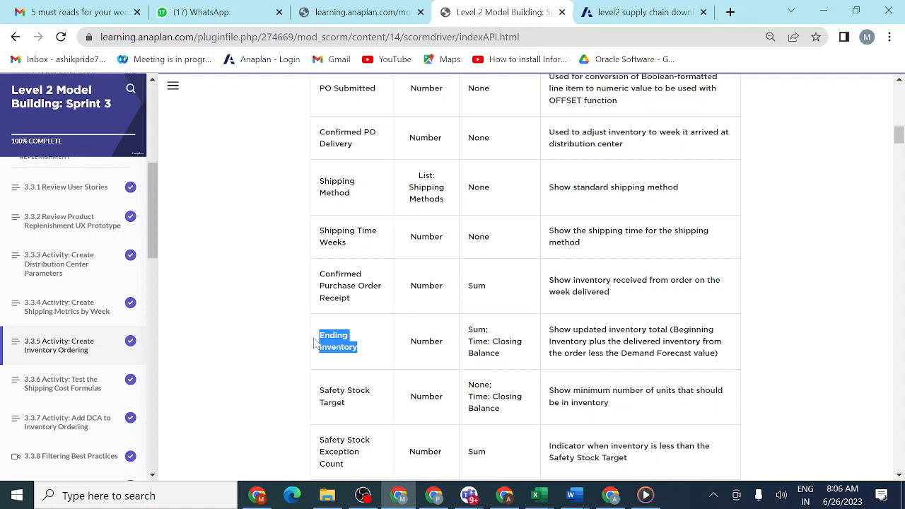
left_click(628, 17)
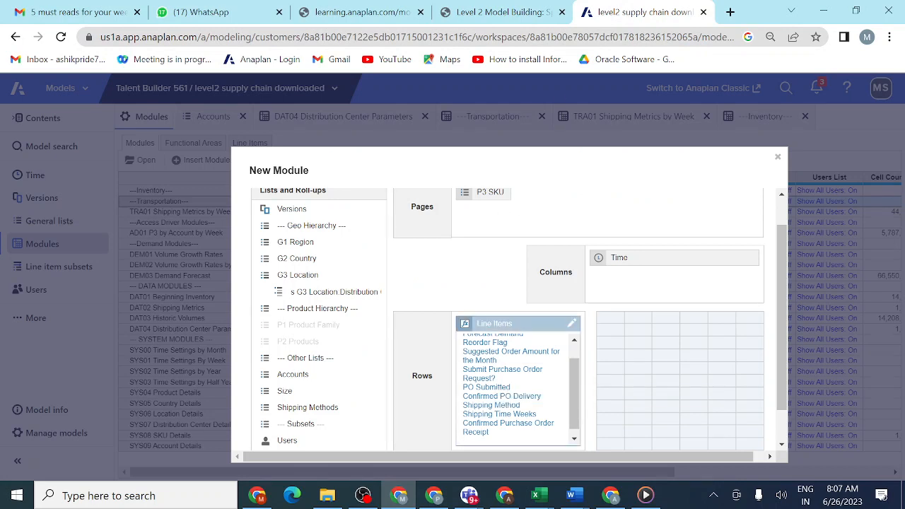
key("ctrl+v")
- Copy Safety Stock Target from the lesson table and add it below Ending Inventory in the new module's line items
left_click(520, 12)
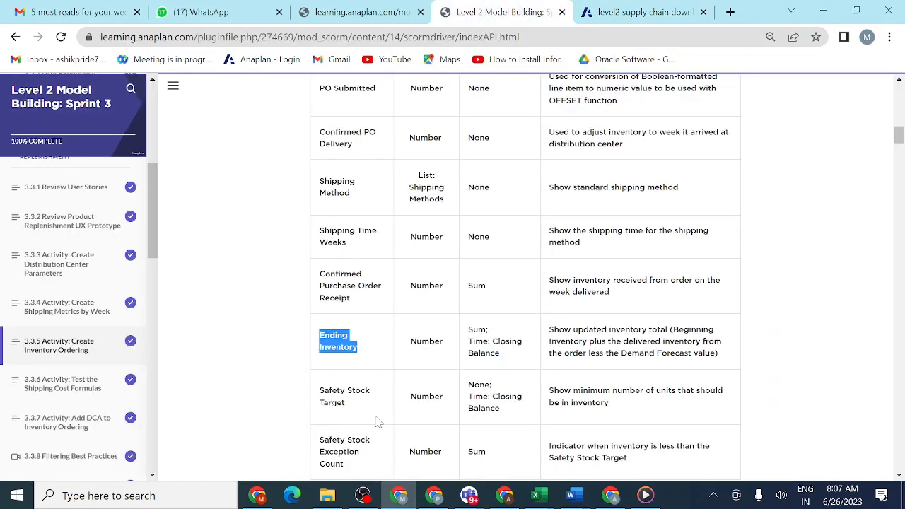
left_click(345, 407)
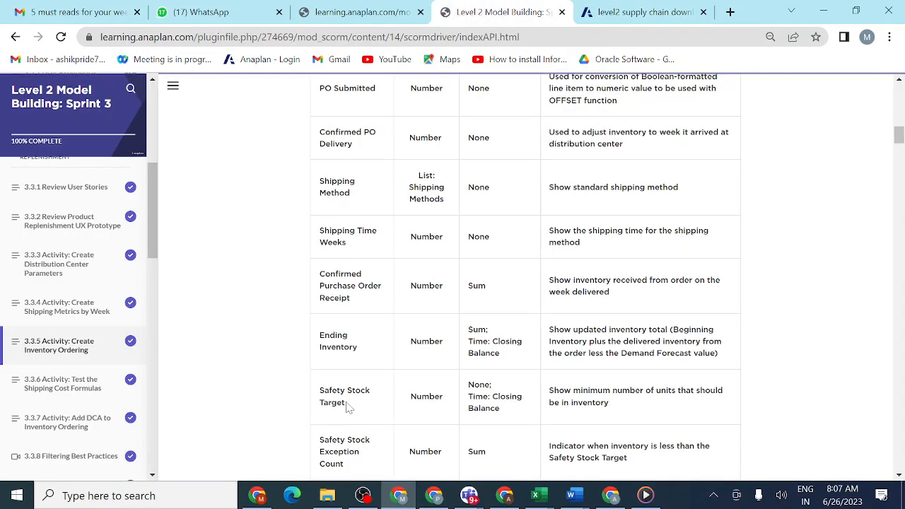
left_click_drag(346, 407, 313, 399)
key("ctrl+c")
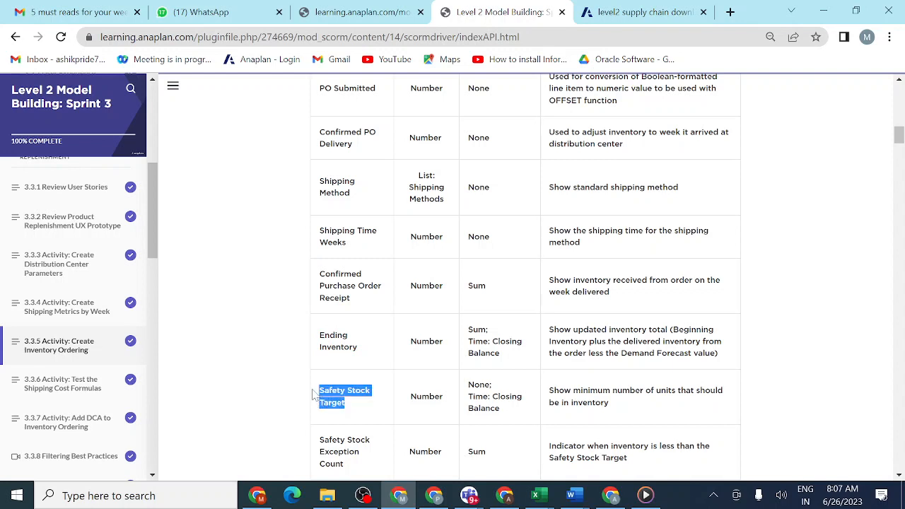
left_click(633, 12)
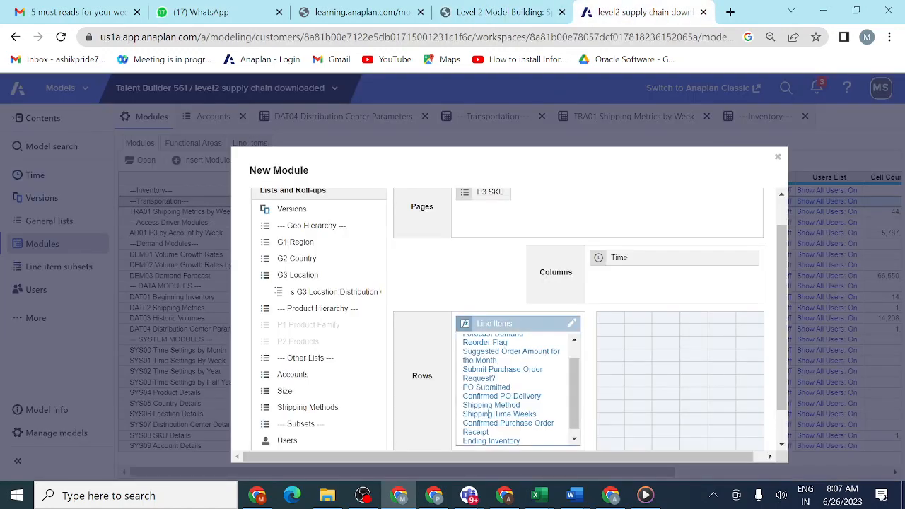
scroll(488, 413, "down", 1)
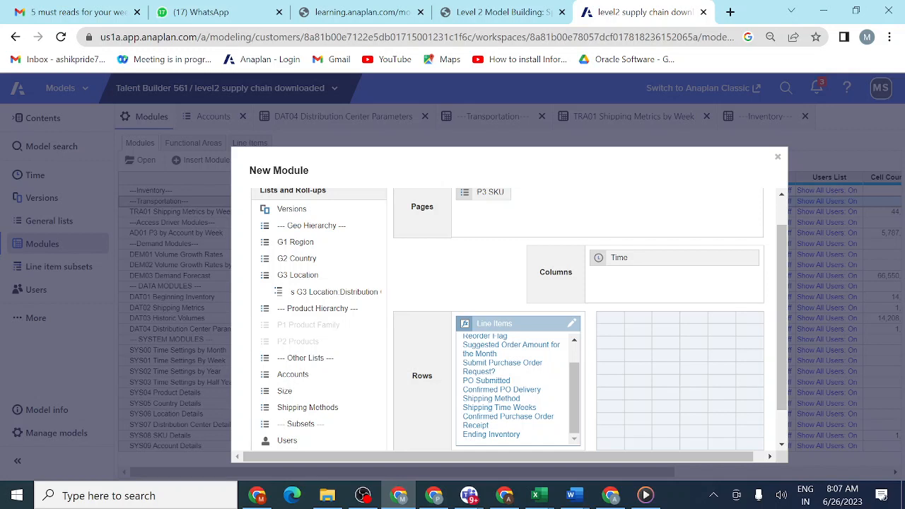
key("Return")
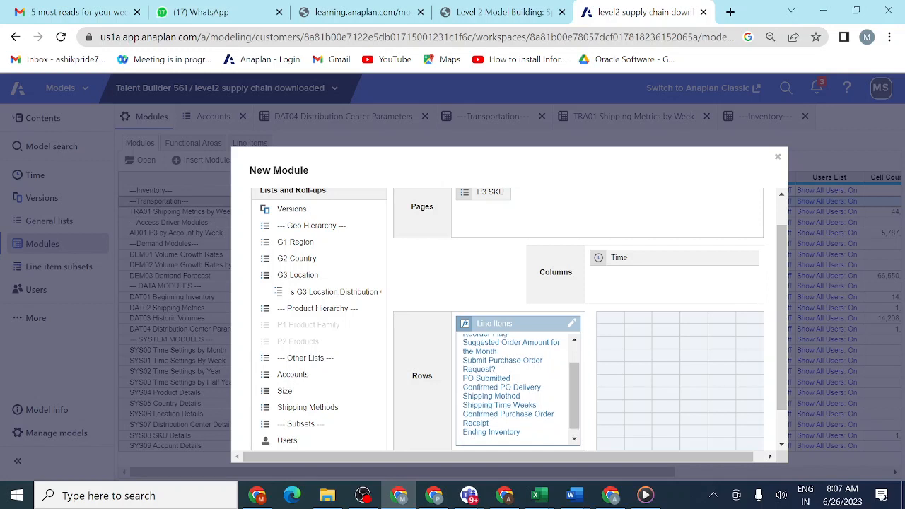
key("ctrl+v")
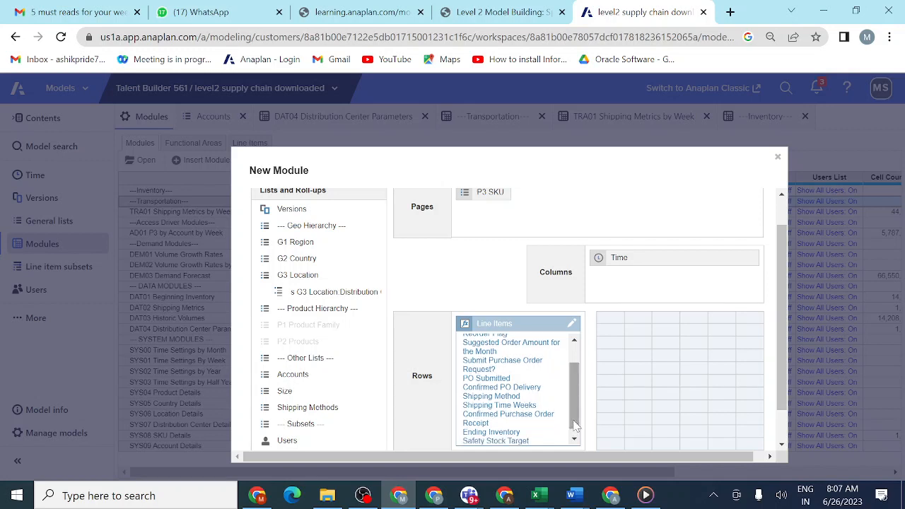
- Copy Safety Stock Exception Count from the lesson table and add it below Safety Stock Target in the new module's line items
key("Return")
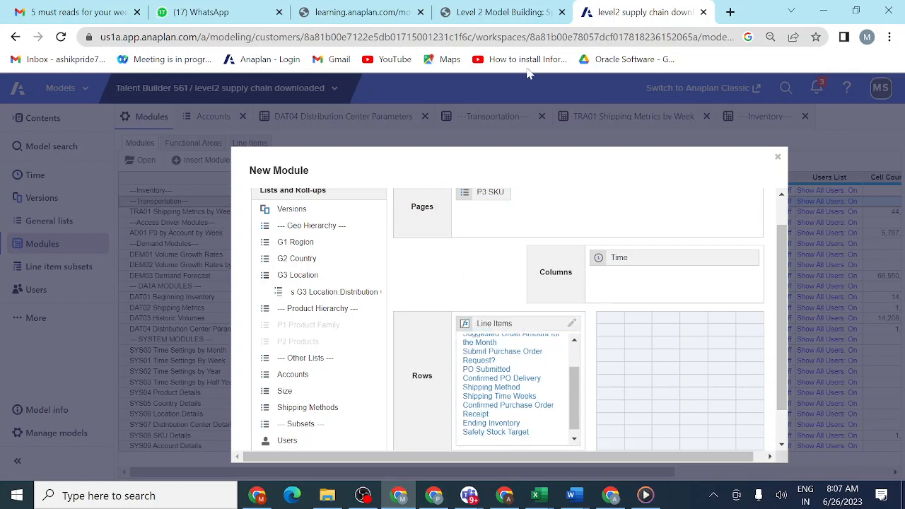
left_click(507, 14)
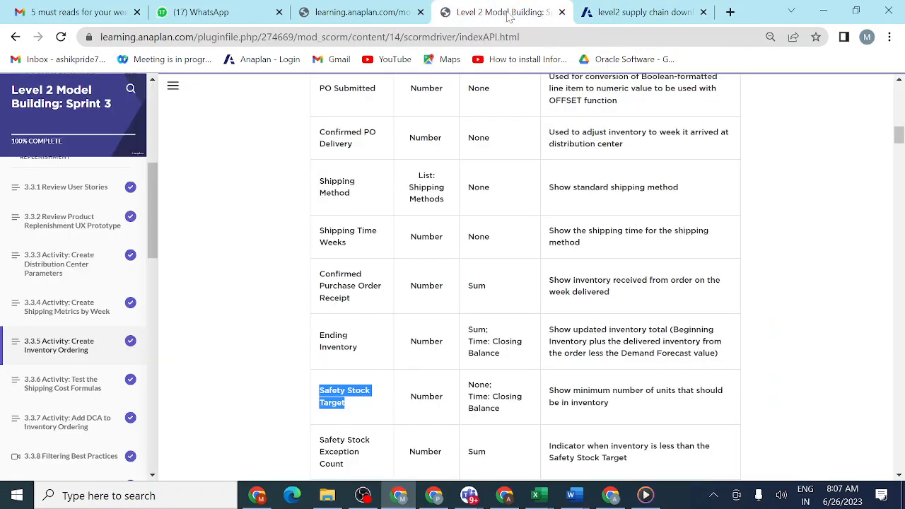
scroll(366, 460, "down", 1)
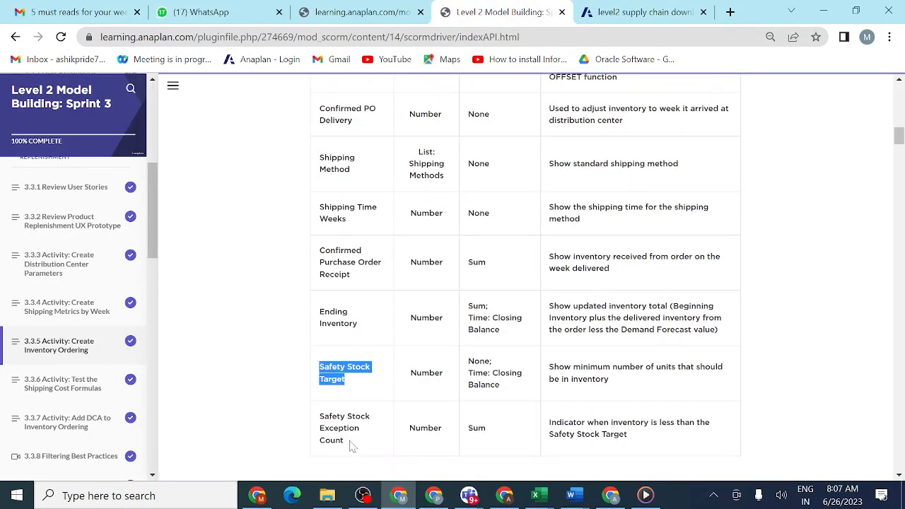
left_click_drag(346, 443, 314, 422)
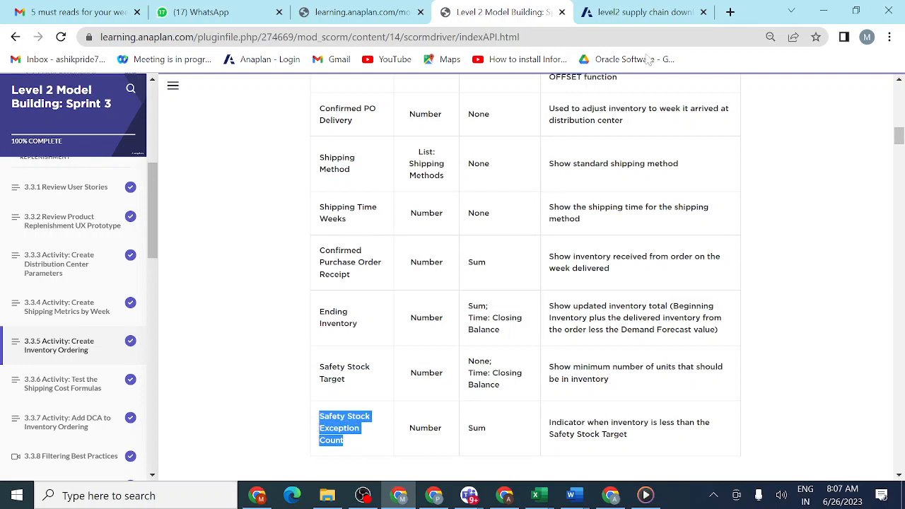
left_click(649, 15)
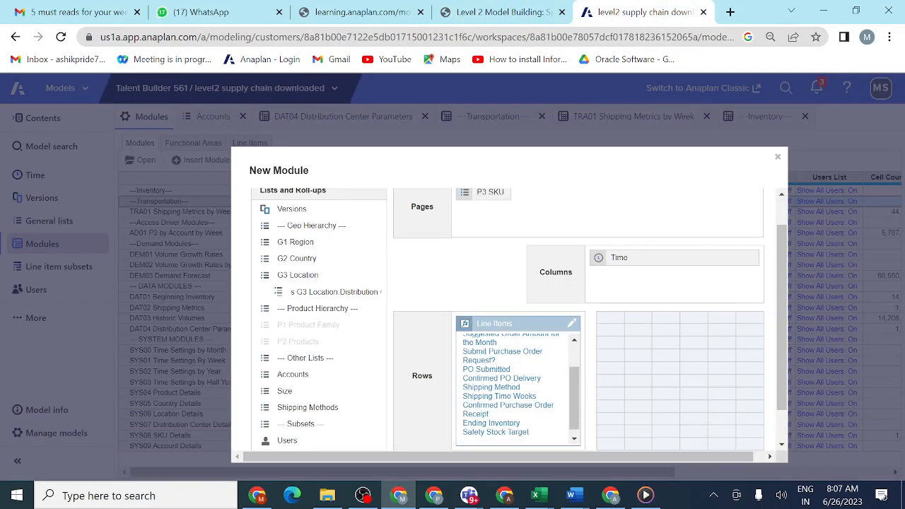
type("Safety Stock Exception Count")
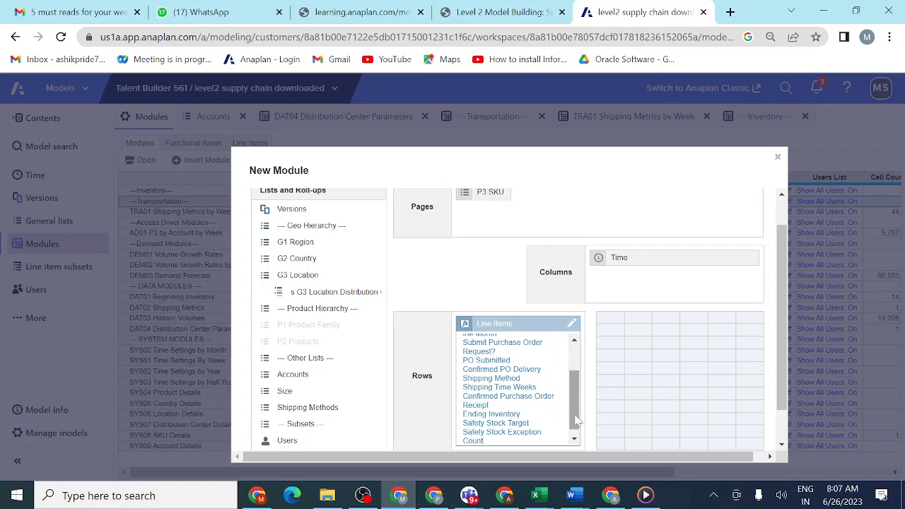
scroll(576, 419, "down", 1)
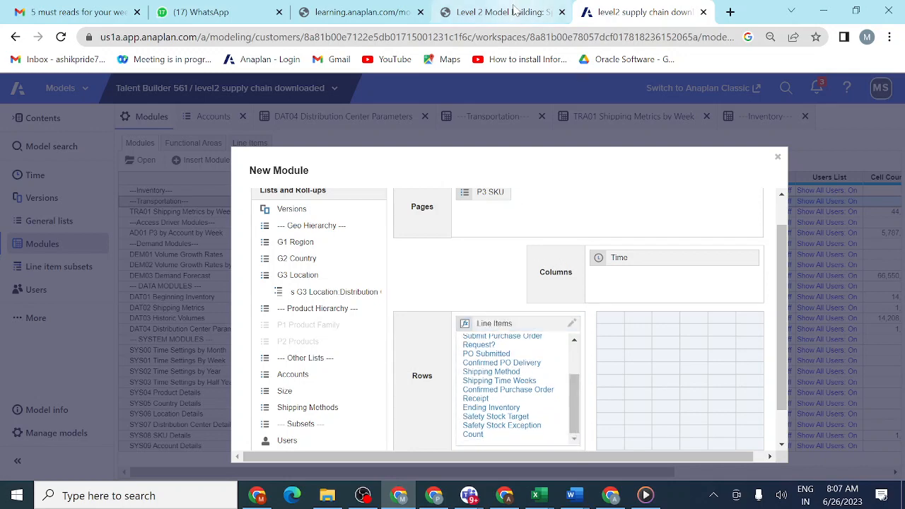
- Check the end of the lesson table, copy the module's complete line item list, and create the INV01 Inventory Ordering module
left_click(512, 12)
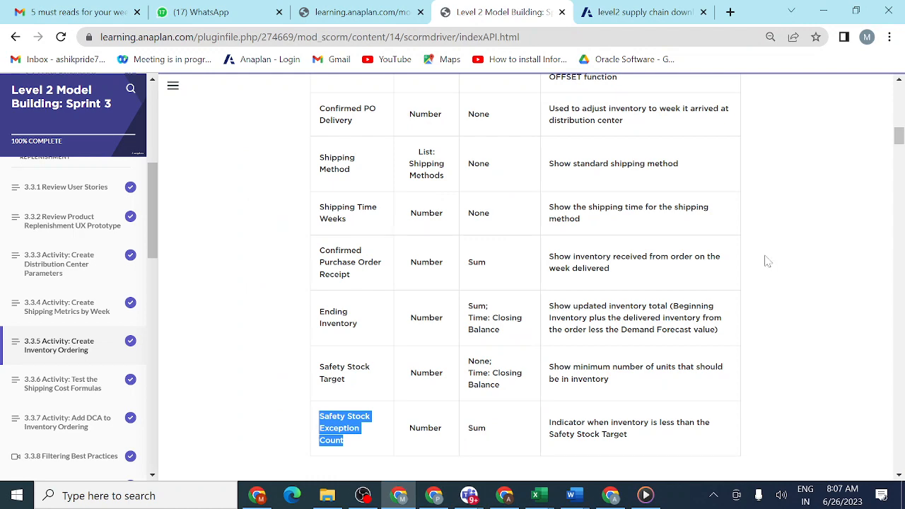
left_click_drag(900, 134, 899, 143)
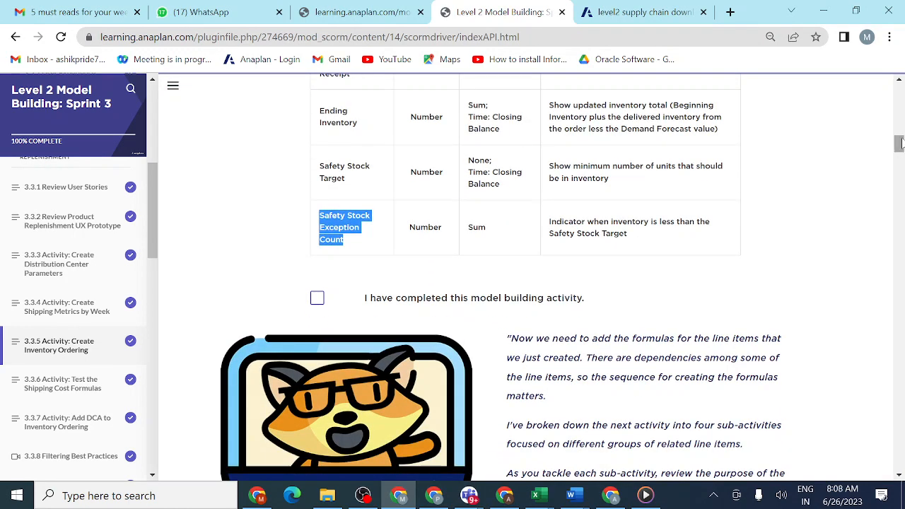
left_click(619, 21)
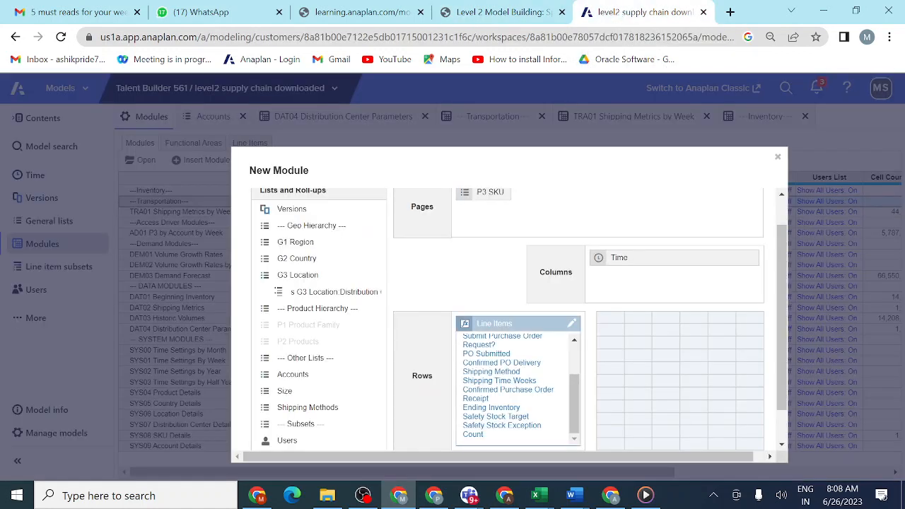
left_click_drag(495, 436, 465, 326)
key("ctrl+c")
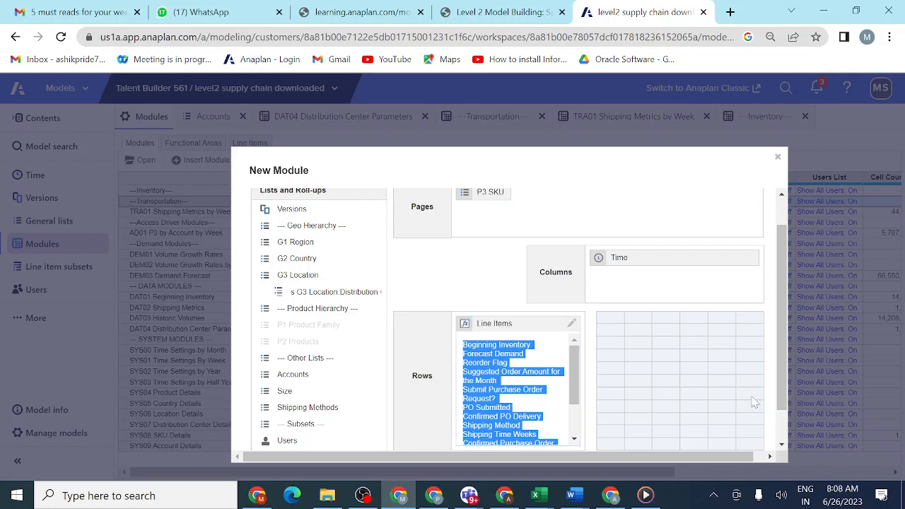
left_click_drag(782, 394, 782, 422)
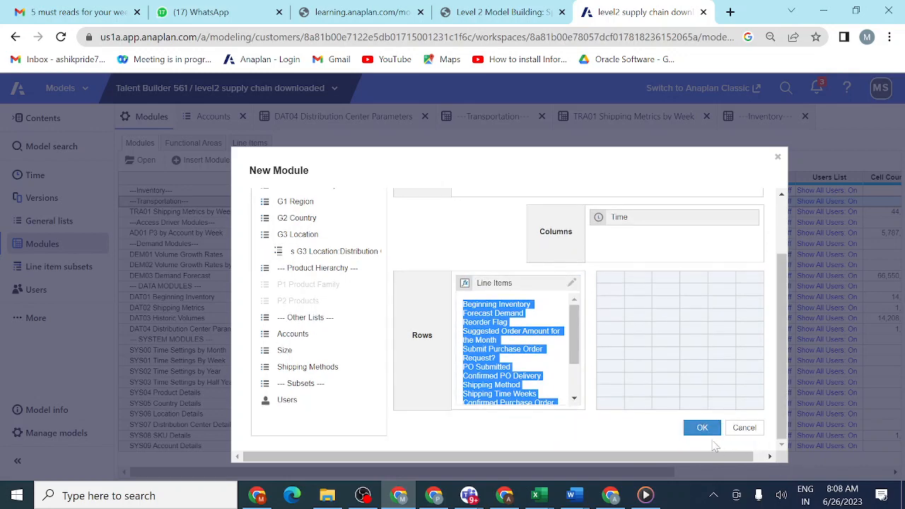
left_click(701, 429)
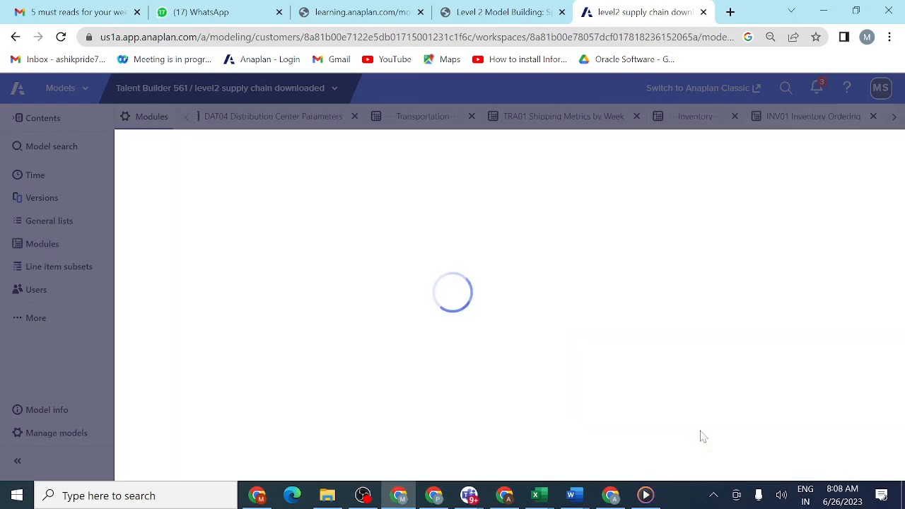
- Switch to the Teams meeting, send the copied line item list in the meeting chat, and dismiss the meeting time notice
mouse_move(476, 499)
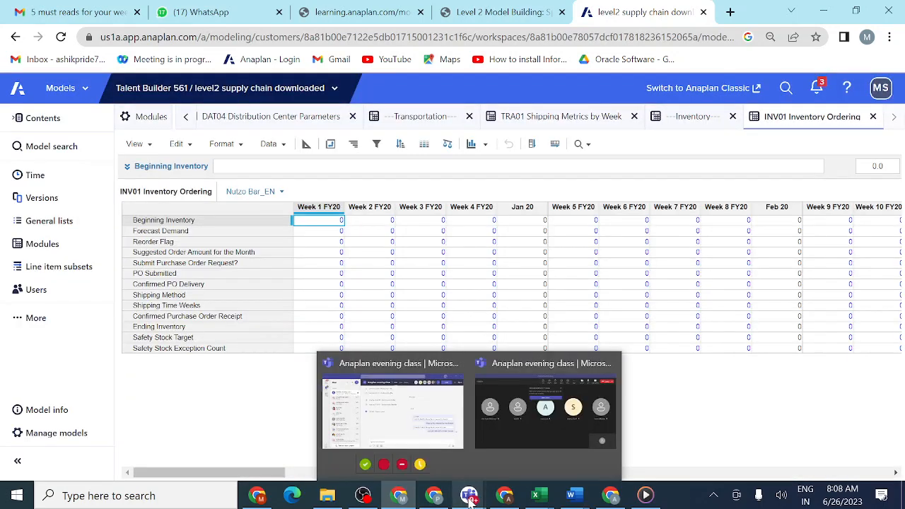
left_click(505, 432)
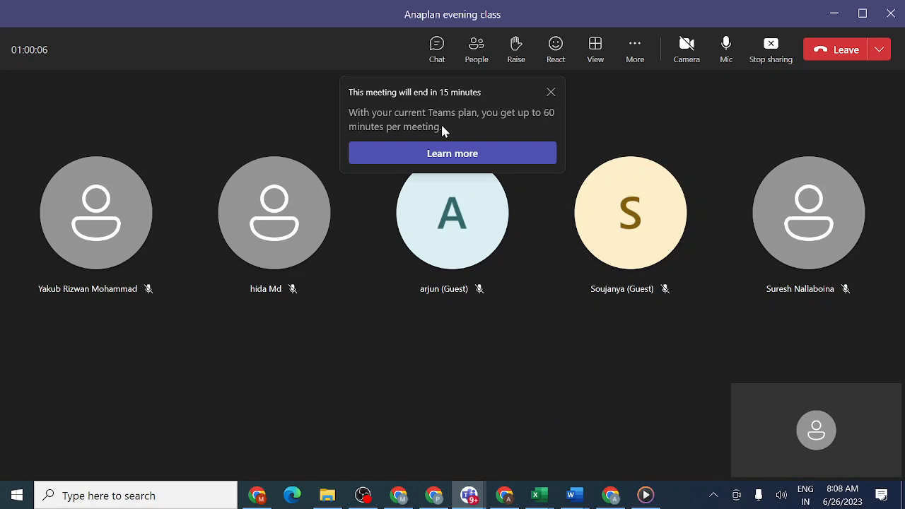
left_click(437, 48)
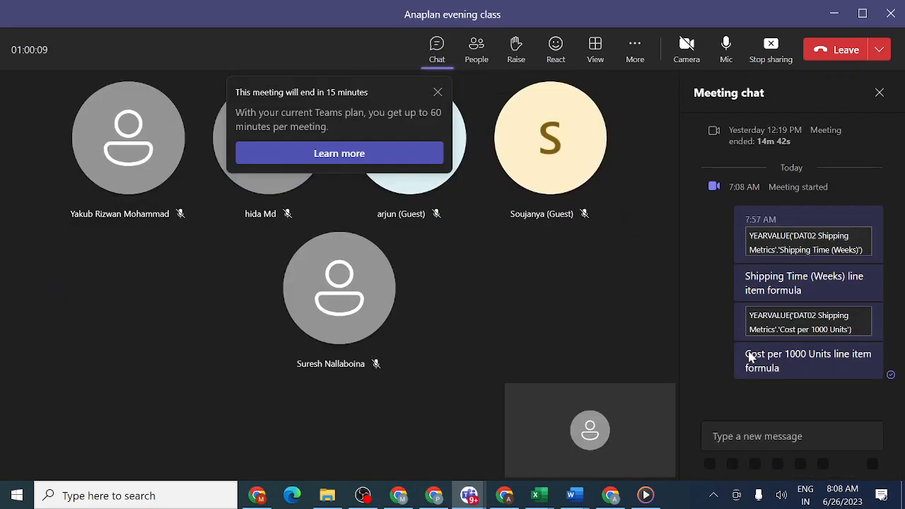
left_click(735, 417)
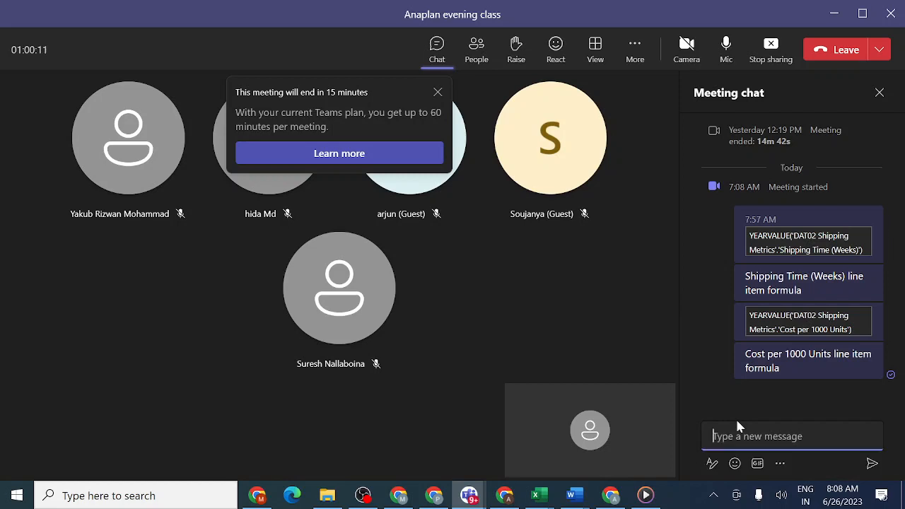
key("ctrl+v")
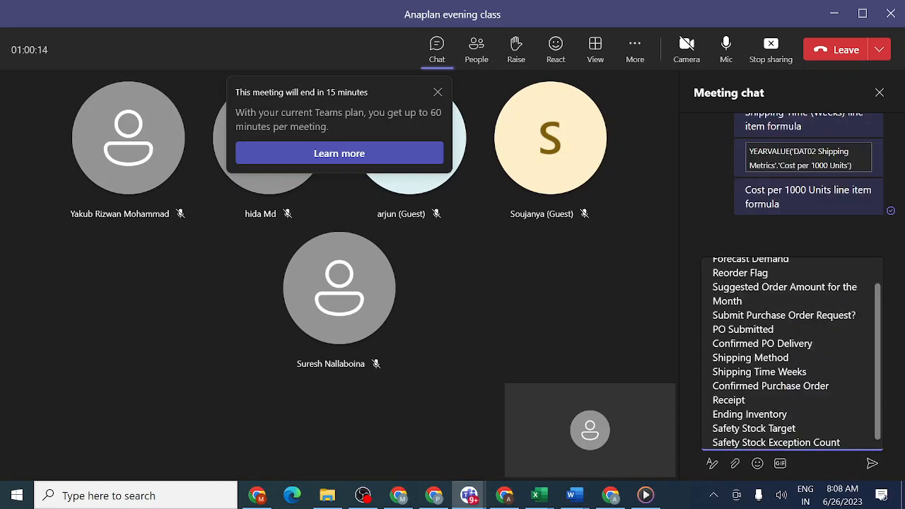
left_click(872, 465)
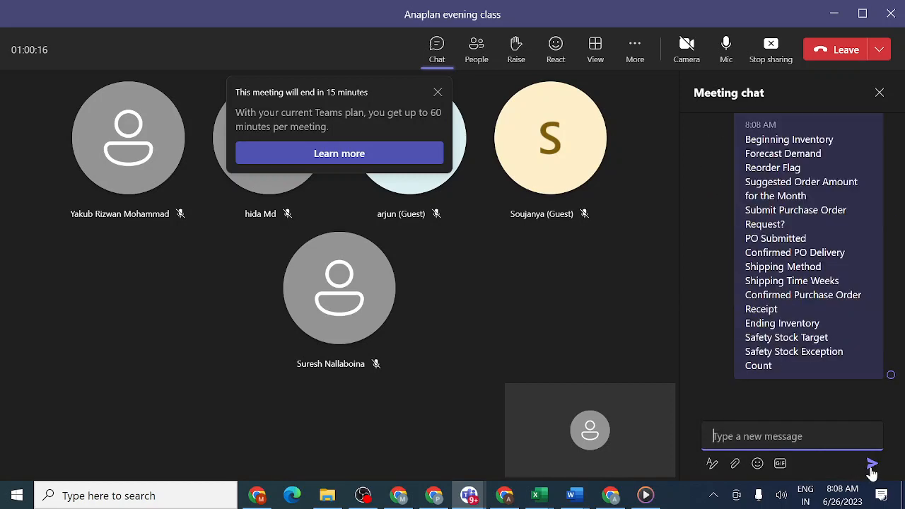
left_click(437, 93)
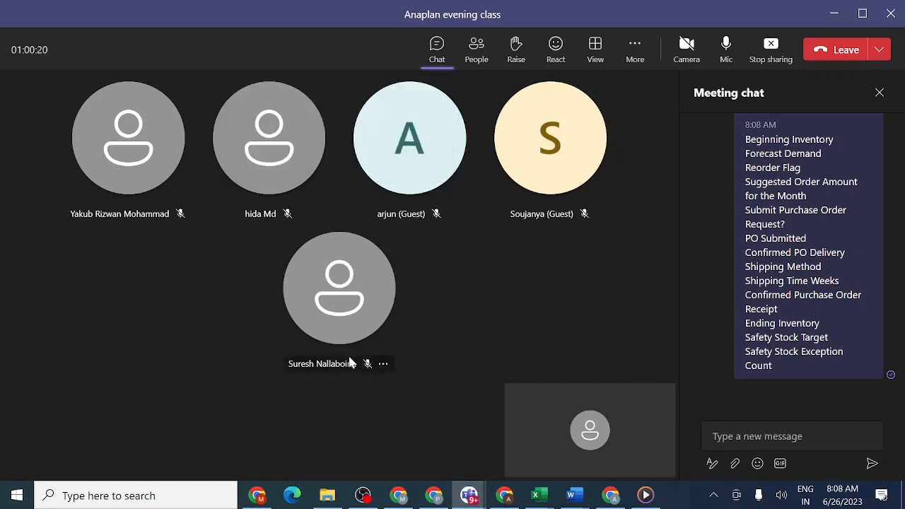
- Switch back to Anaplan and show the INV01 Inventory Ordering module in blueprint view
mouse_move(399, 495)
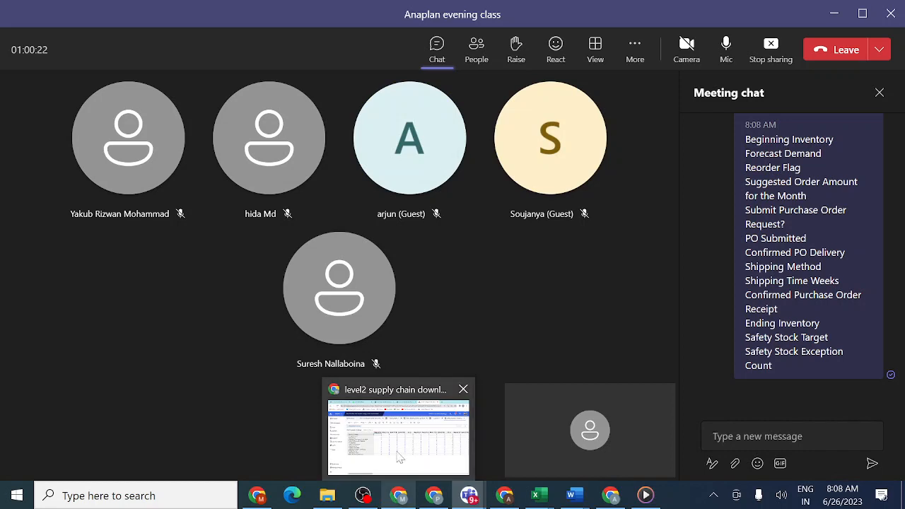
left_click(399, 457)
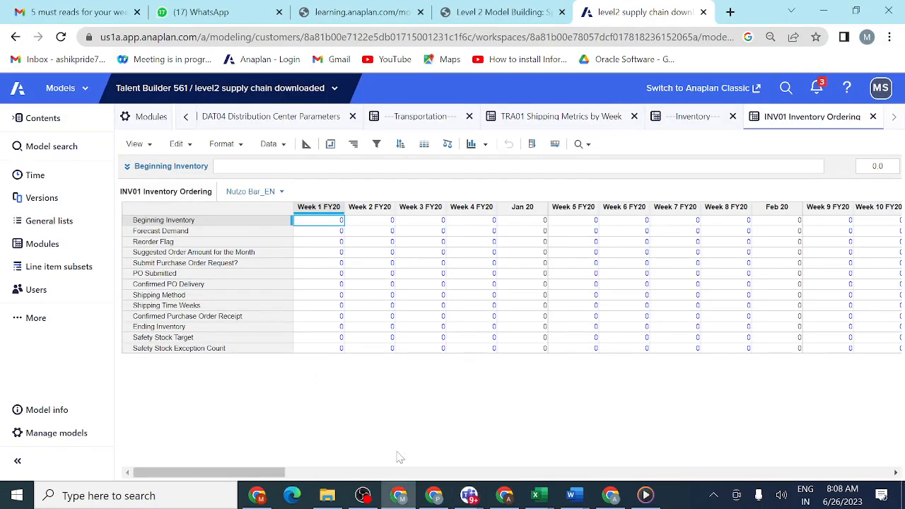
left_click(306, 145)
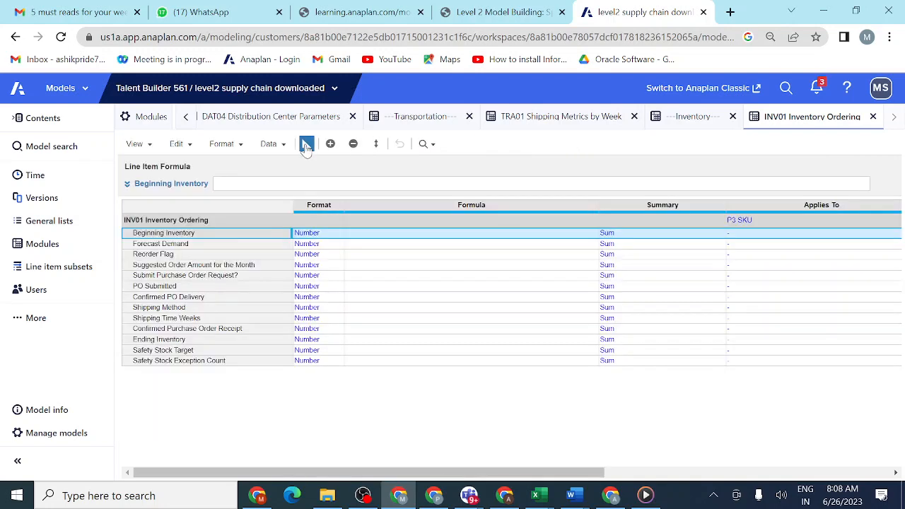
- Review the Format and Summary settings listed for the line items in the lesson table, and return to the module blueprint
left_click(510, 15)
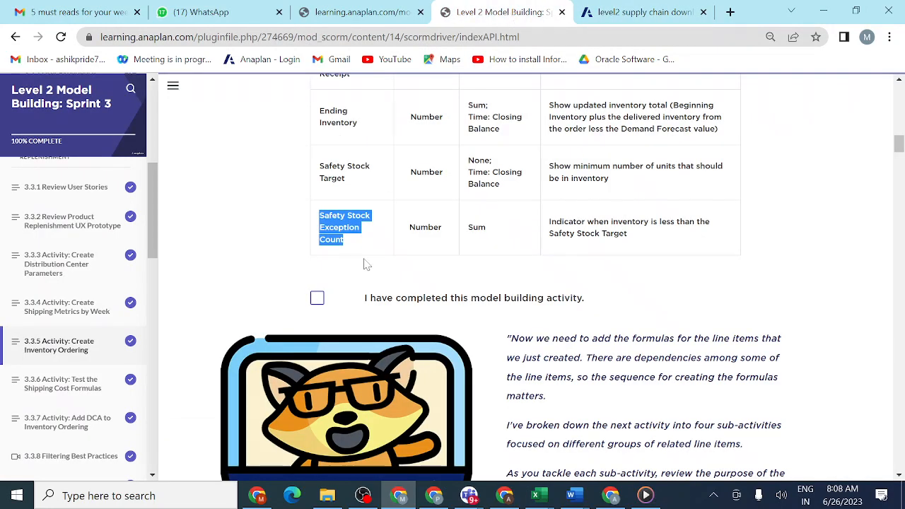
scroll(393, 239, "up", 14)
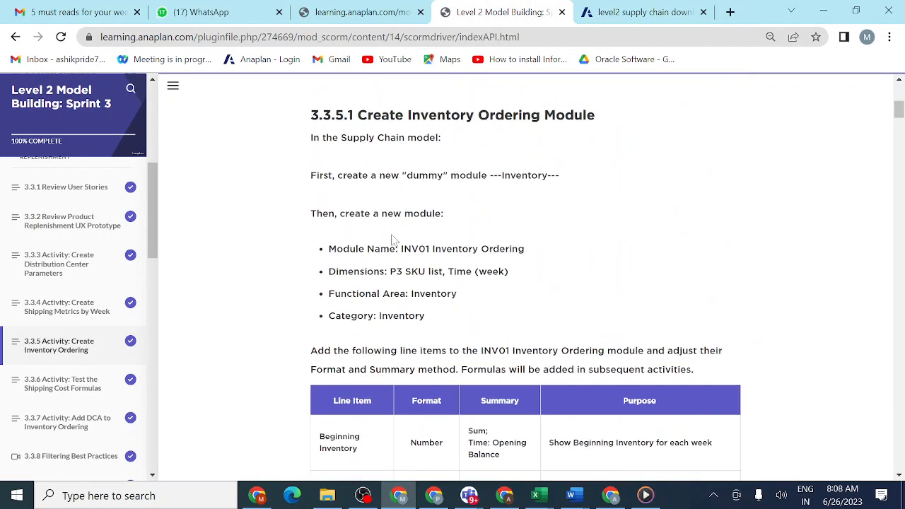
scroll(393, 239, "down", 5)
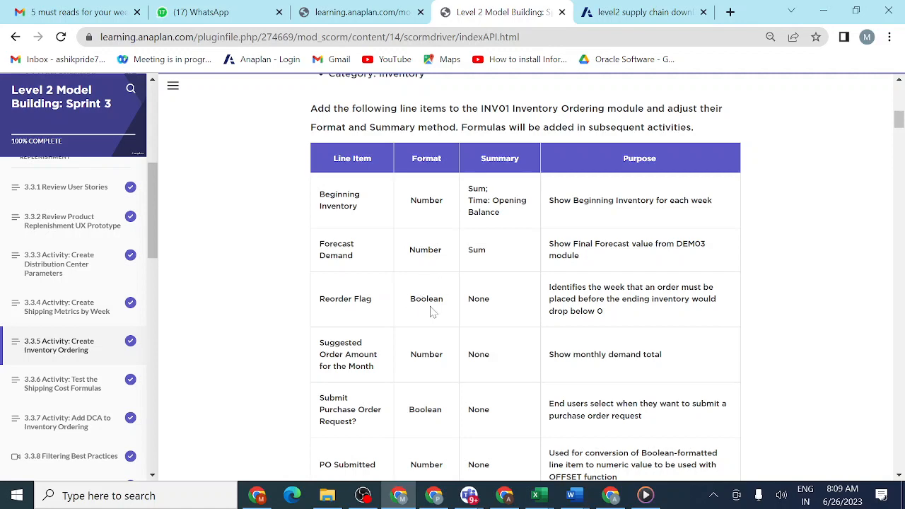
scroll(435, 379, "down", 3)
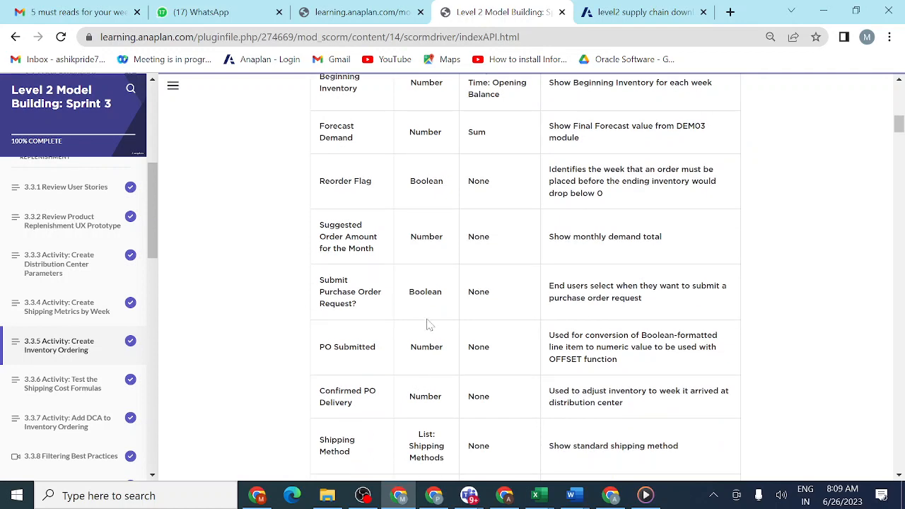
left_click(614, 20)
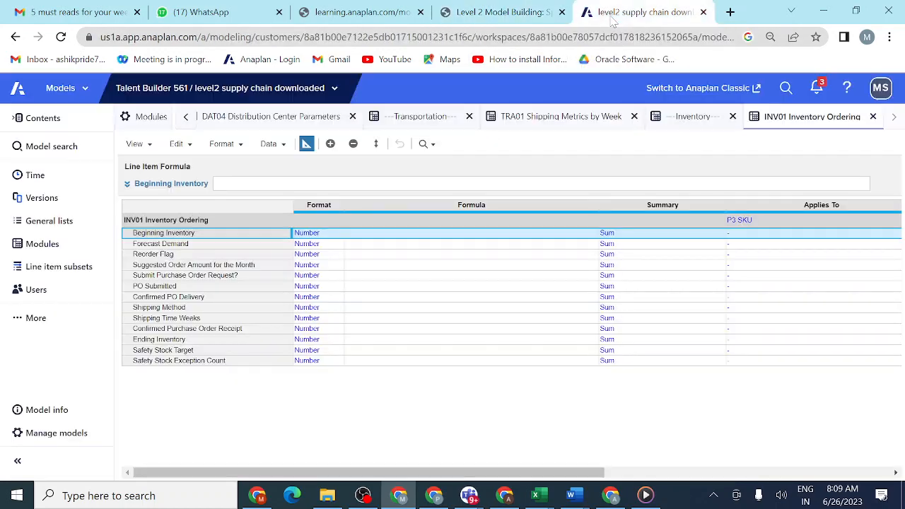
- Set the format of the Reorder Flag line item to Boolean
left_click(325, 255)
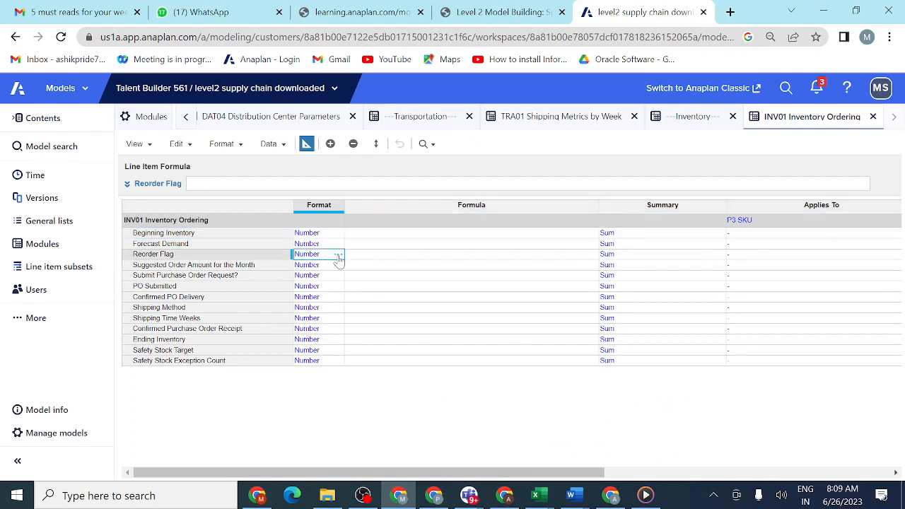
left_click(336, 256)
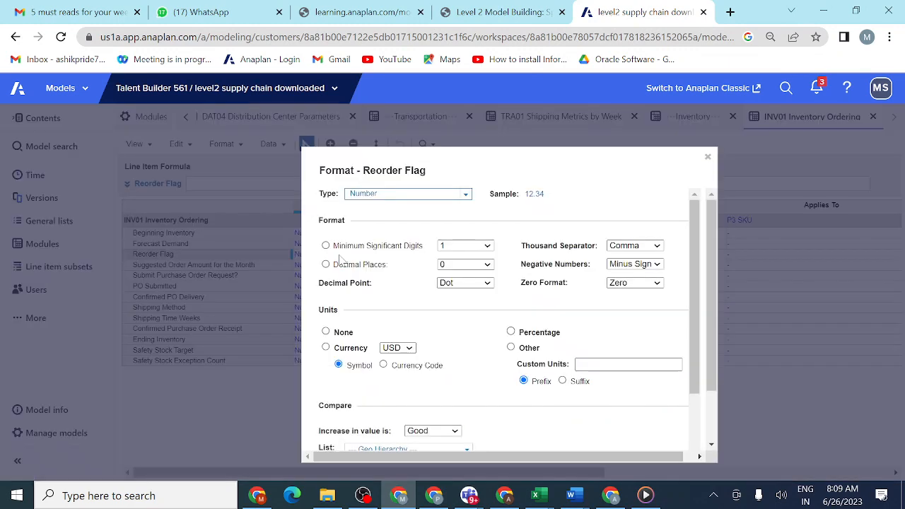
left_click(465, 193)
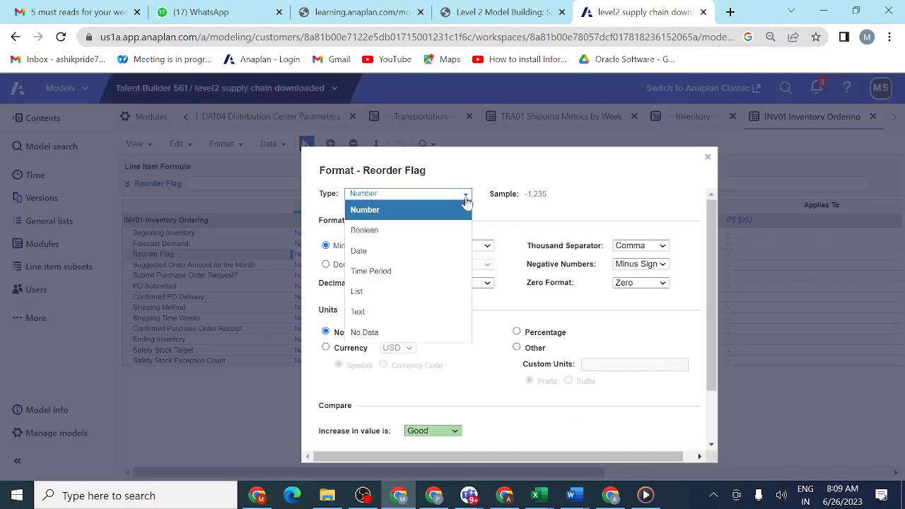
left_click(429, 234)
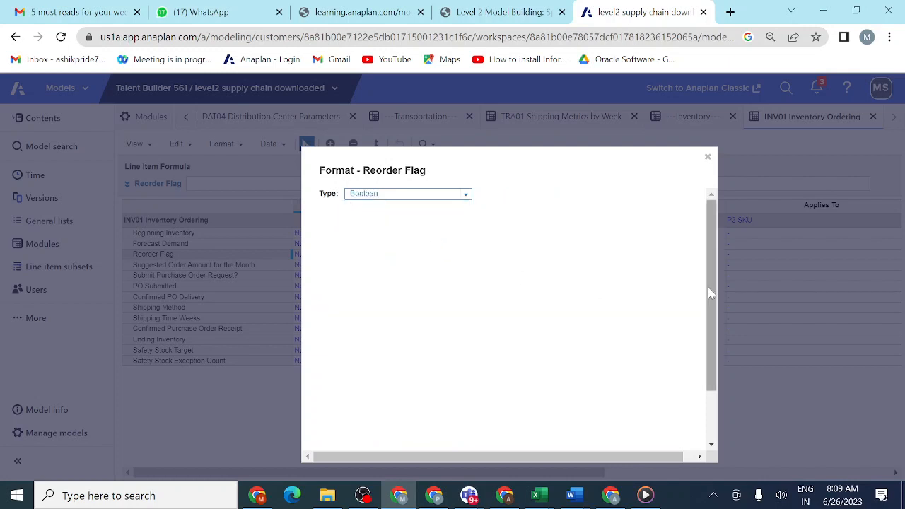
left_click_drag(710, 292, 711, 394)
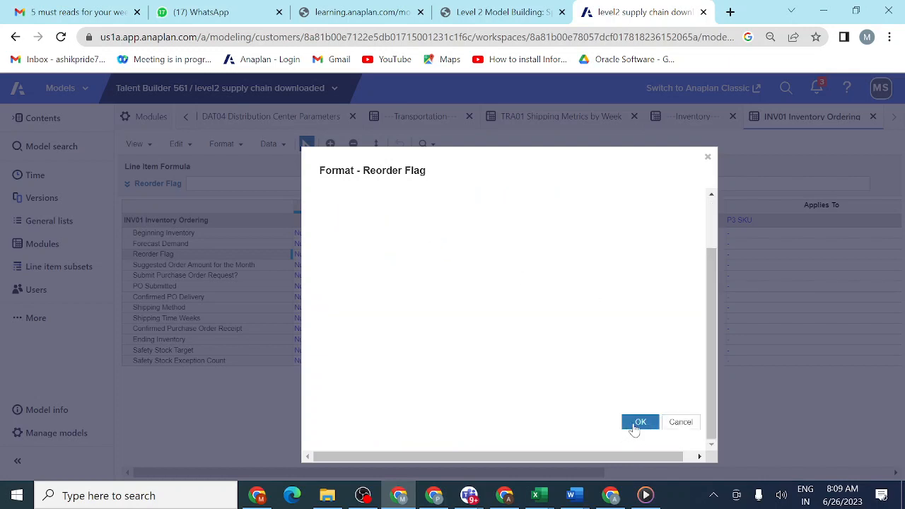
left_click(639, 423)
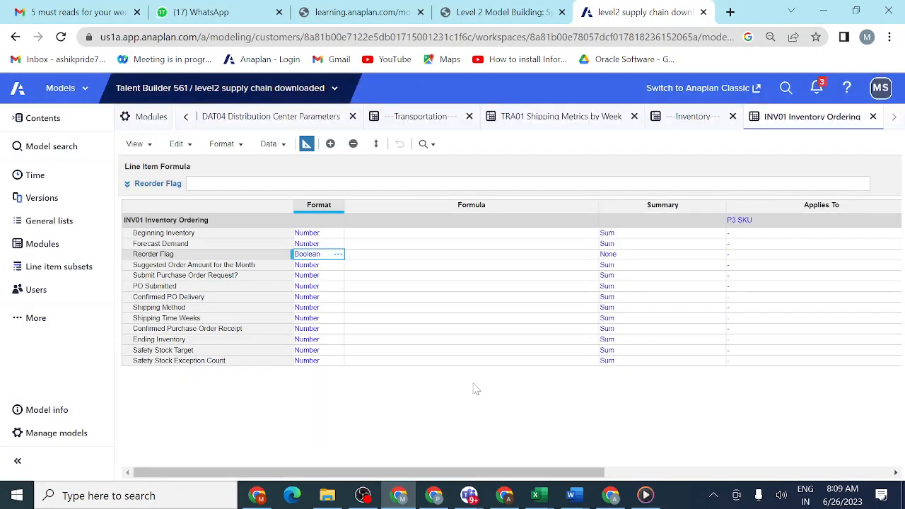
- Copy the Reorder Flag's Boolean format to the Submit Purchase Order Request? line item
key("ctrl+c")
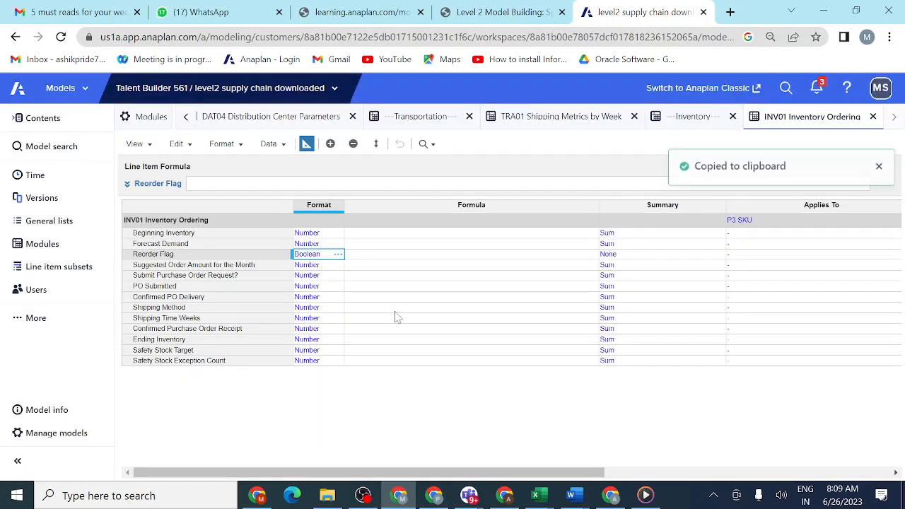
left_click(317, 277)
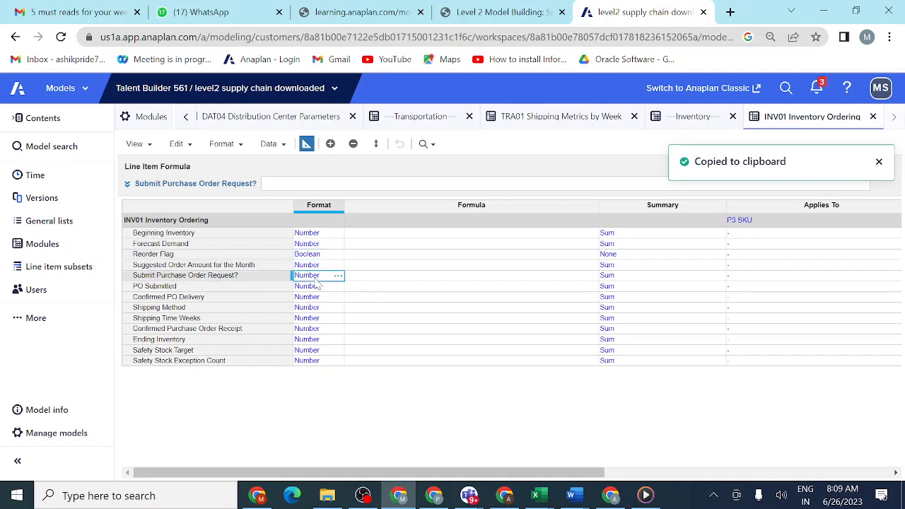
key("ctrl+v")
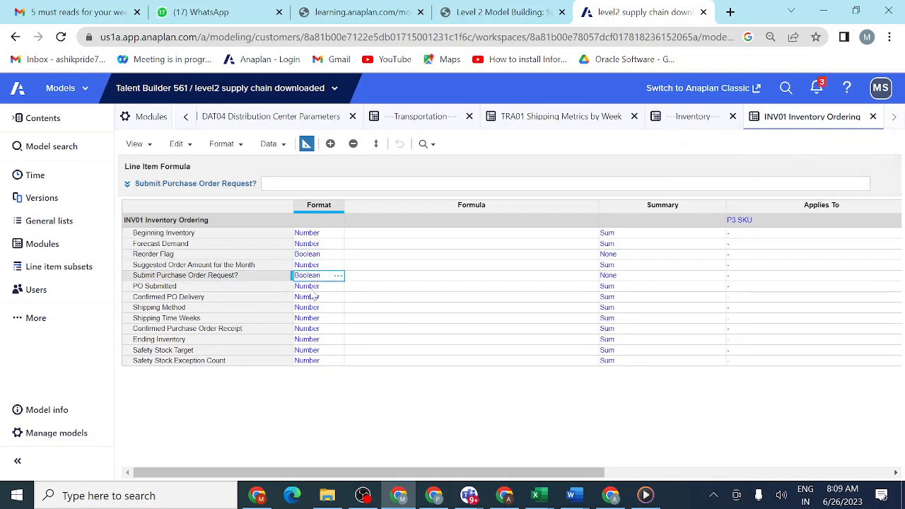
- Check the formats listed in the lesson table, especially for Shipping Method and the line items around it, and return to the module blueprint
left_click(311, 309)
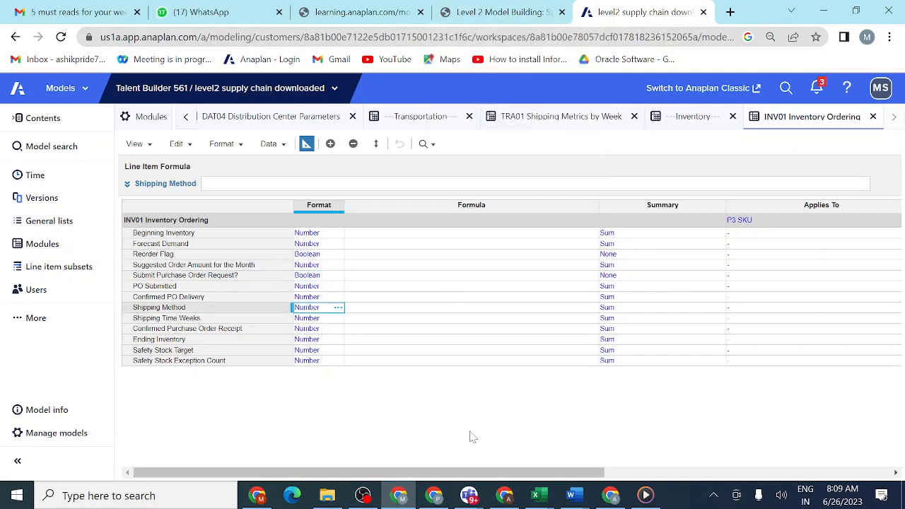
mouse_move(468, 500)
left_click(505, 20)
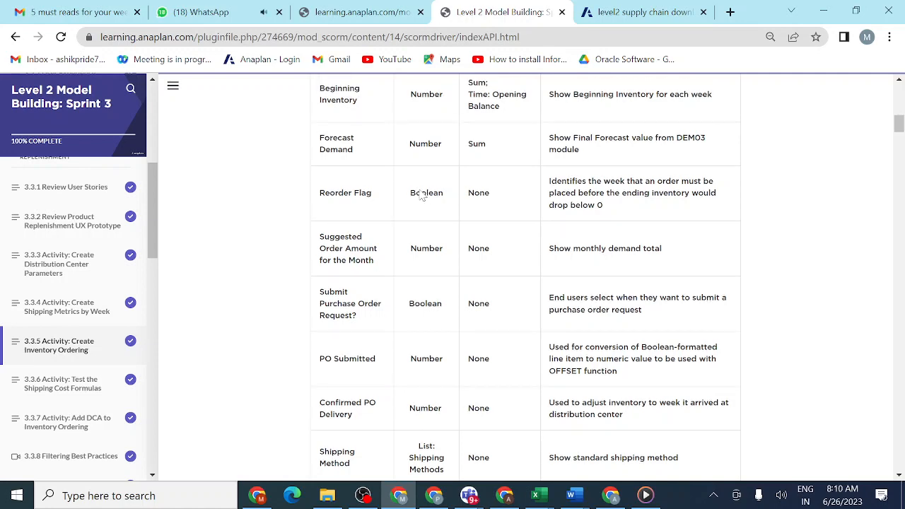
scroll(526, 283, "up", 2)
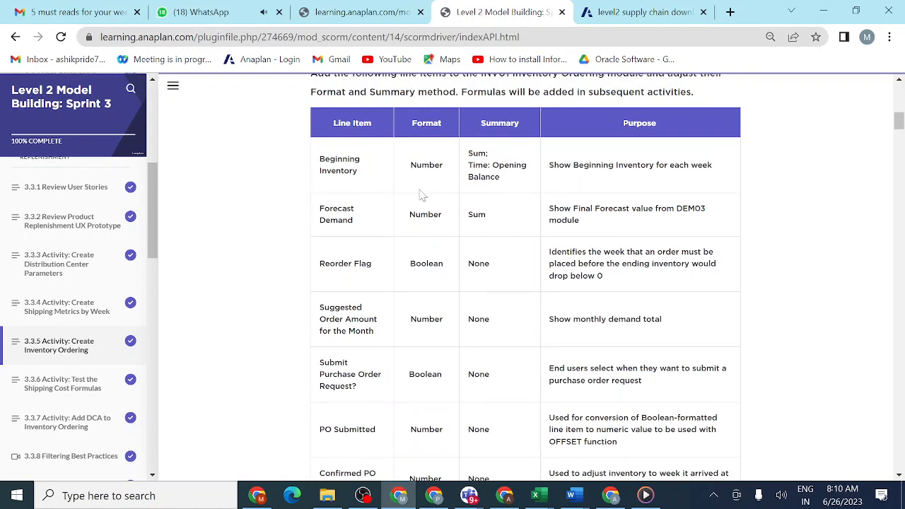
scroll(422, 195, "down", 3)
scroll(422, 195, "down", 1)
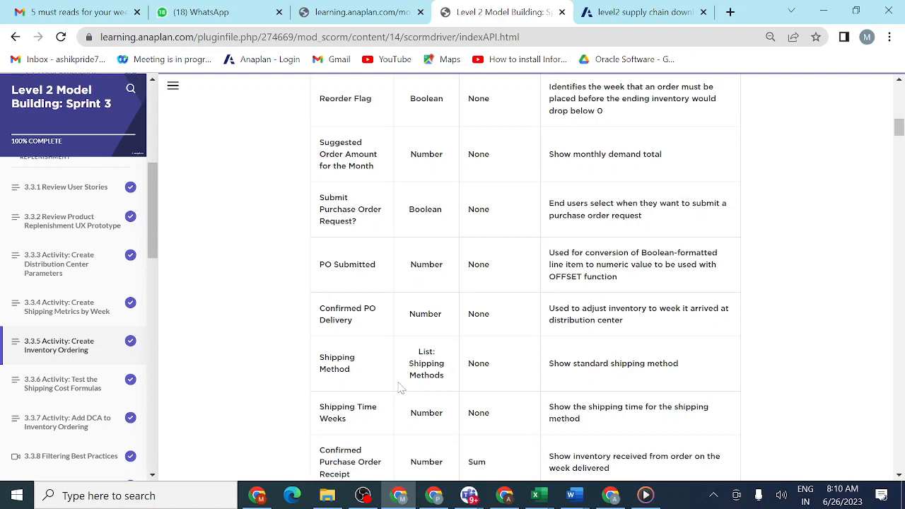
scroll(424, 385, "down", 4)
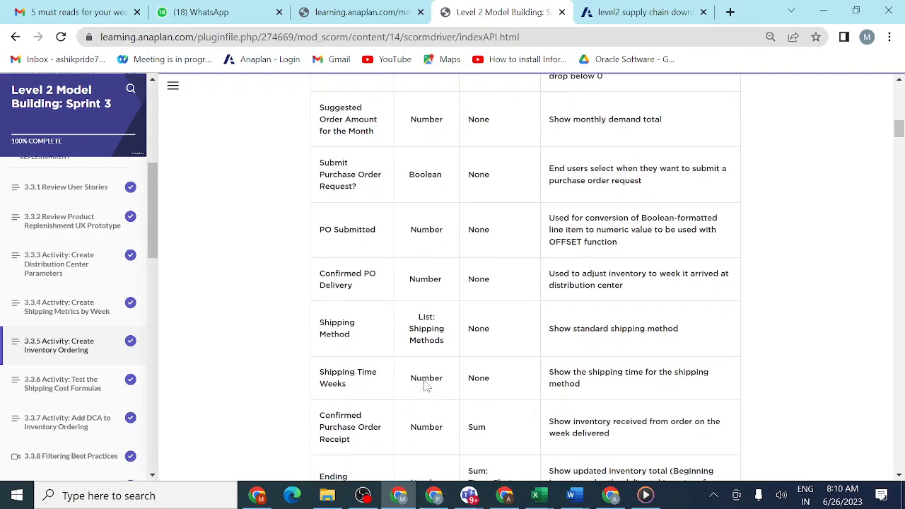
scroll(425, 385, "up", 3)
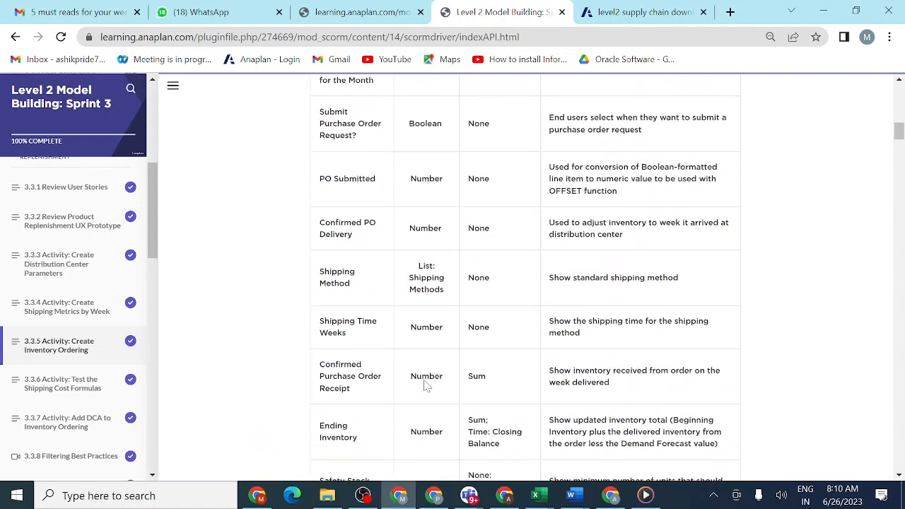
left_click(639, 12)
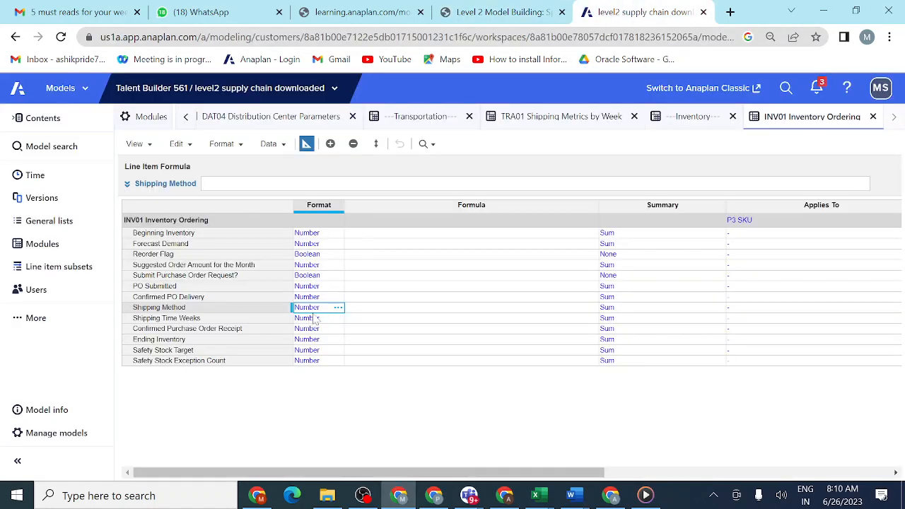
- Set the format of the Shipping Method line item to List, using the Shipping Methods list
left_click(339, 309)
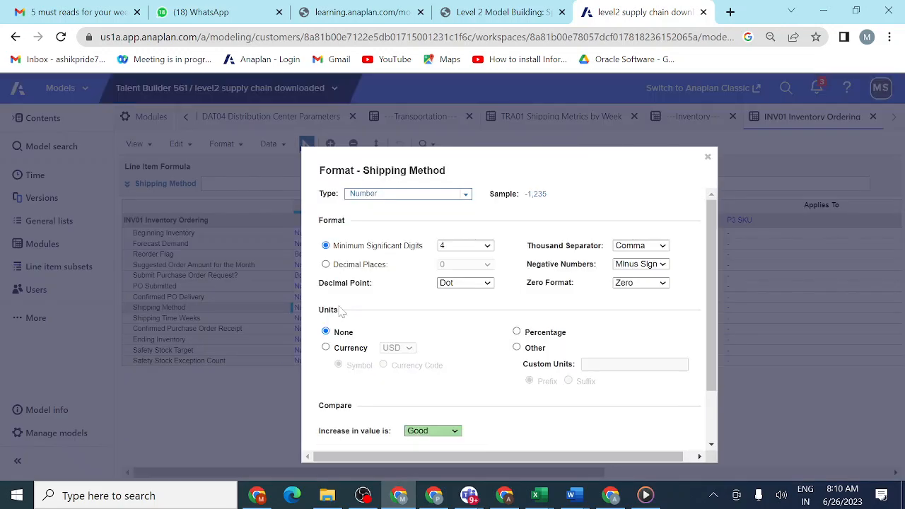
left_click(464, 198)
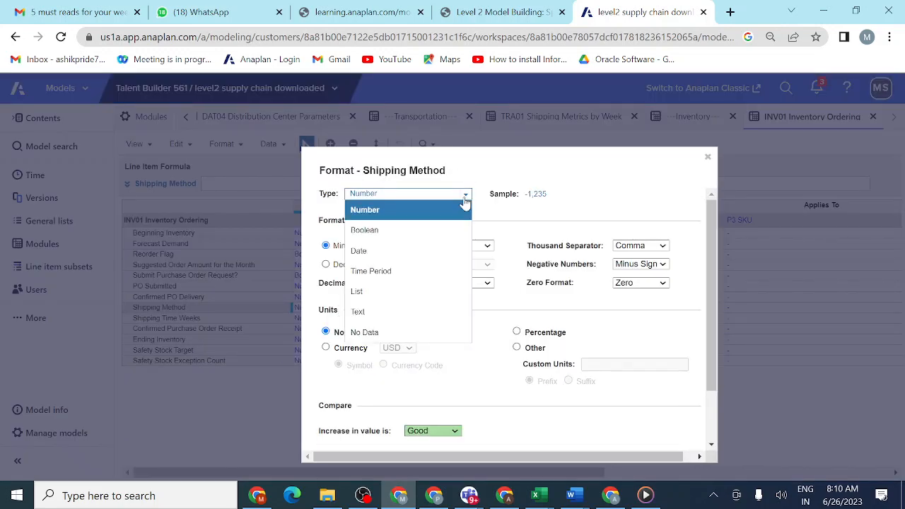
left_click(427, 300)
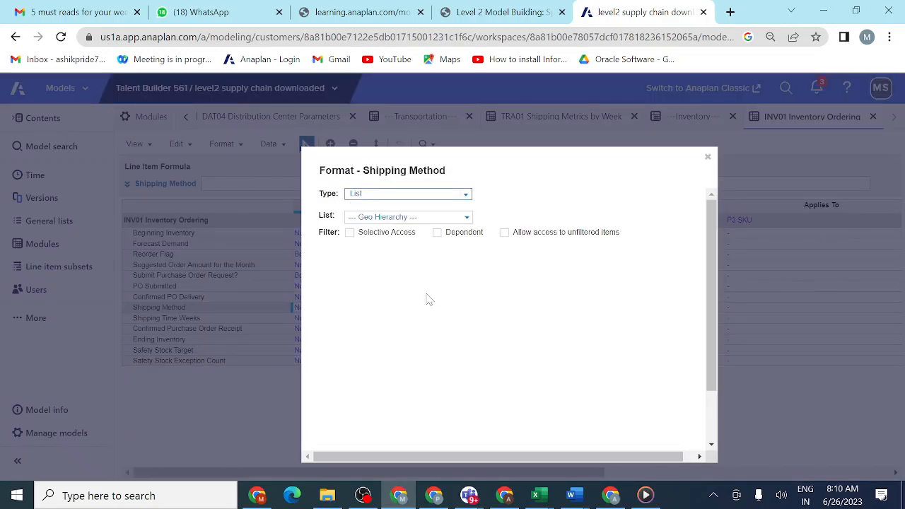
left_click(466, 219)
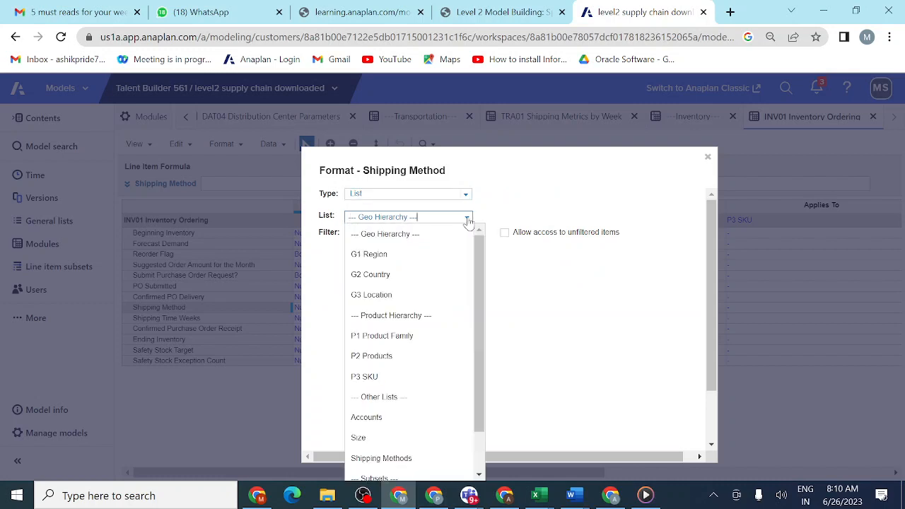
left_click(415, 458)
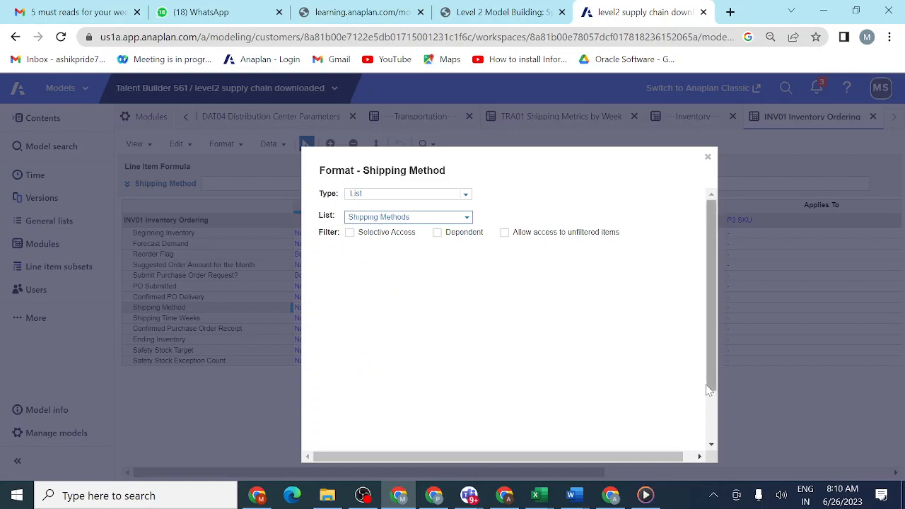
left_click_drag(710, 387, 710, 435)
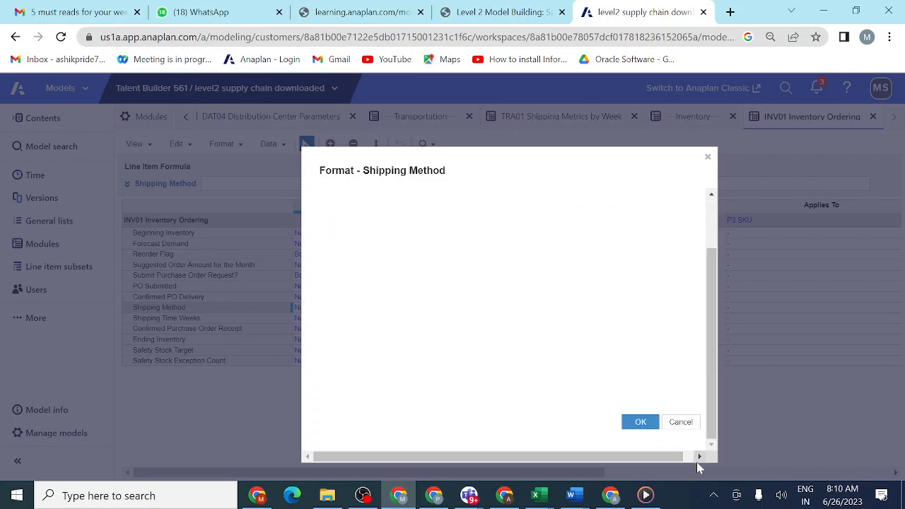
left_click(639, 423)
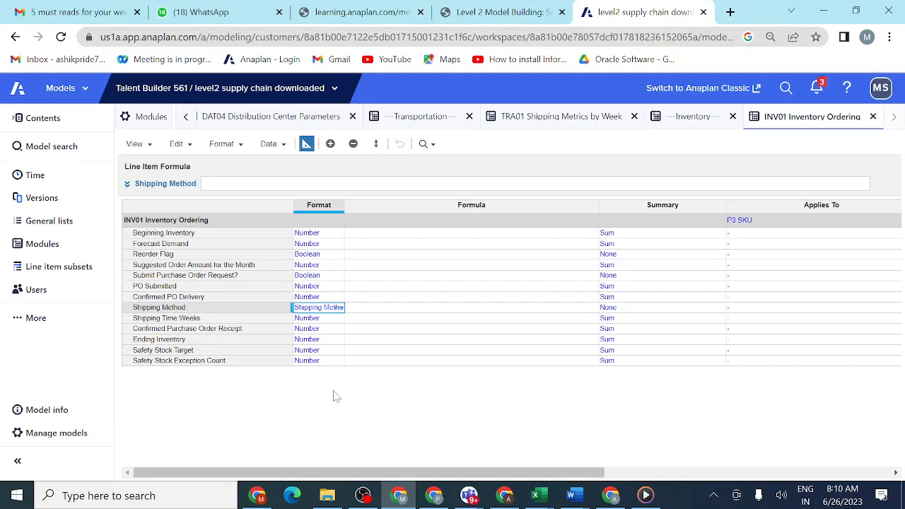
- Look up Beginning Inventory's summary in the lesson table and set its Time Summary to Opening Balance, with Sum as the main summary
left_click(525, 14)
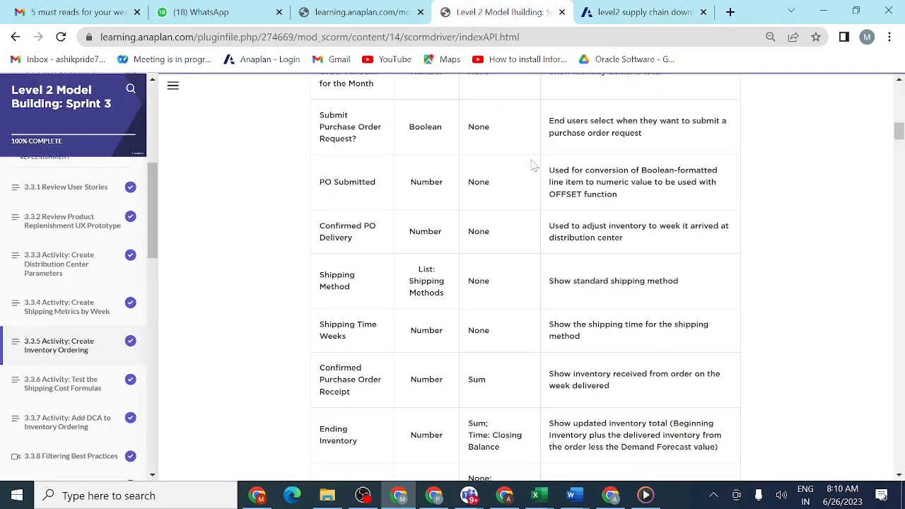
scroll(485, 218, "up", 4)
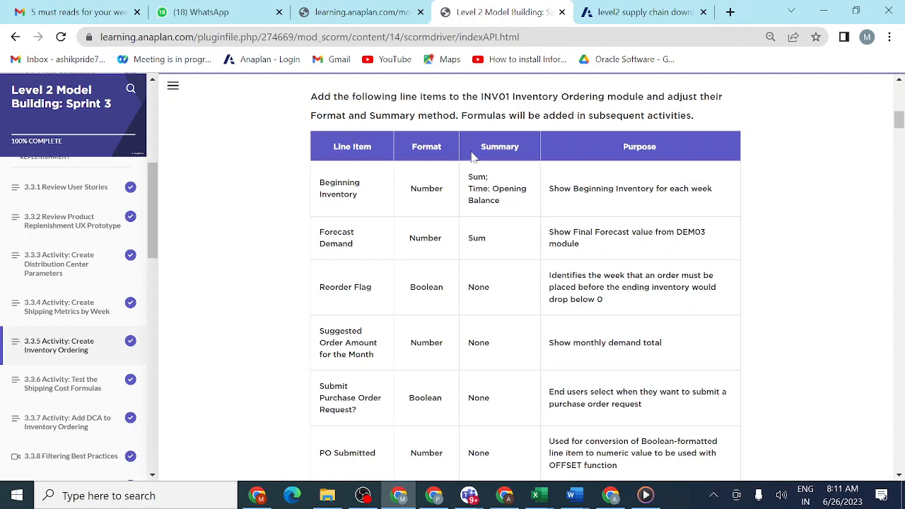
left_click(644, 12)
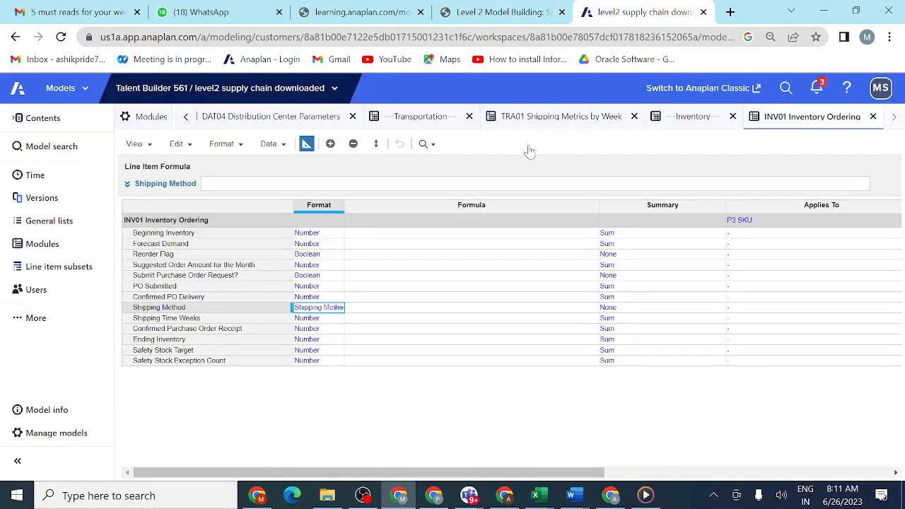
left_click(657, 234)
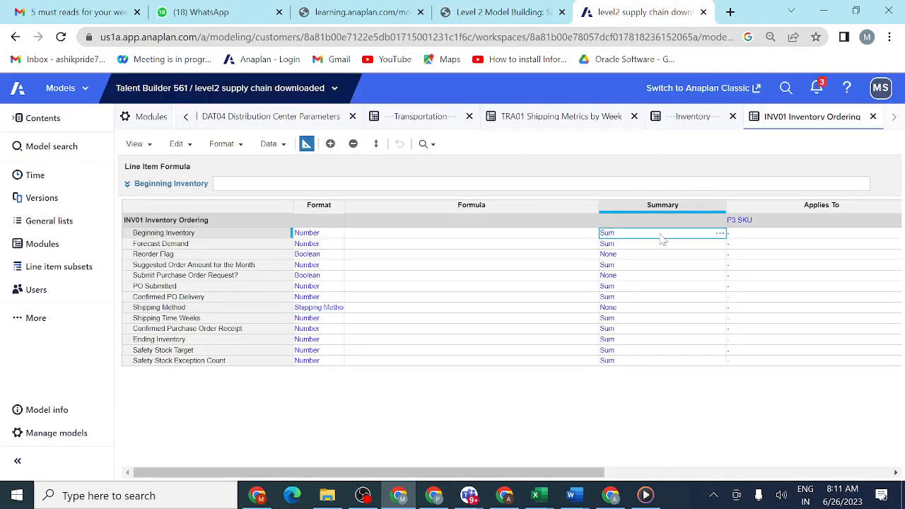
left_click(720, 234)
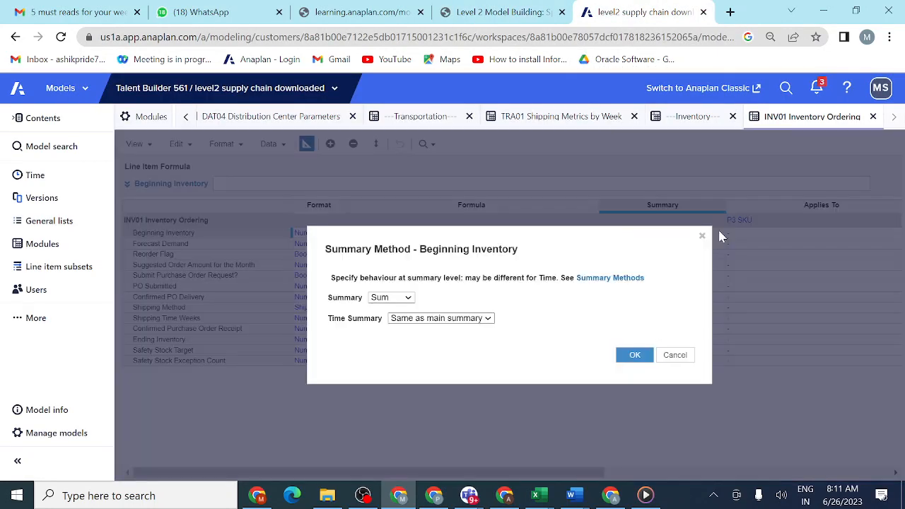
left_click(488, 320)
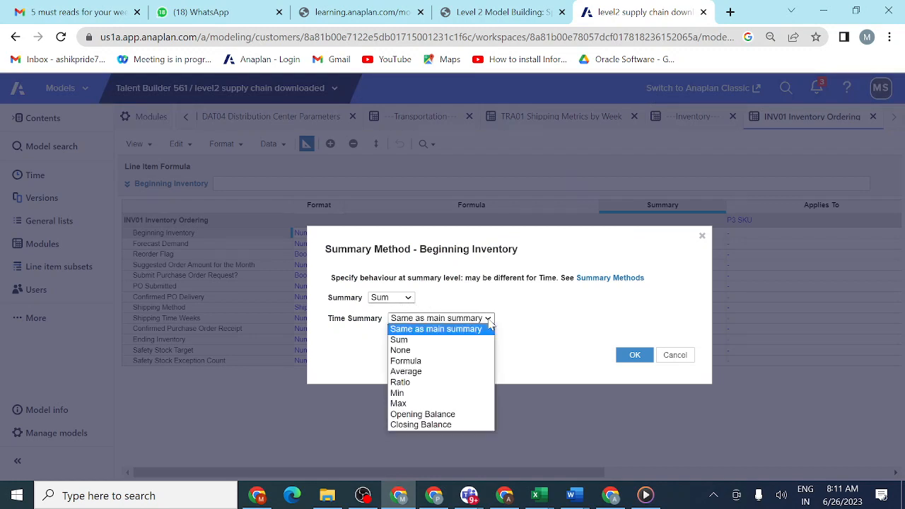
left_click(450, 415)
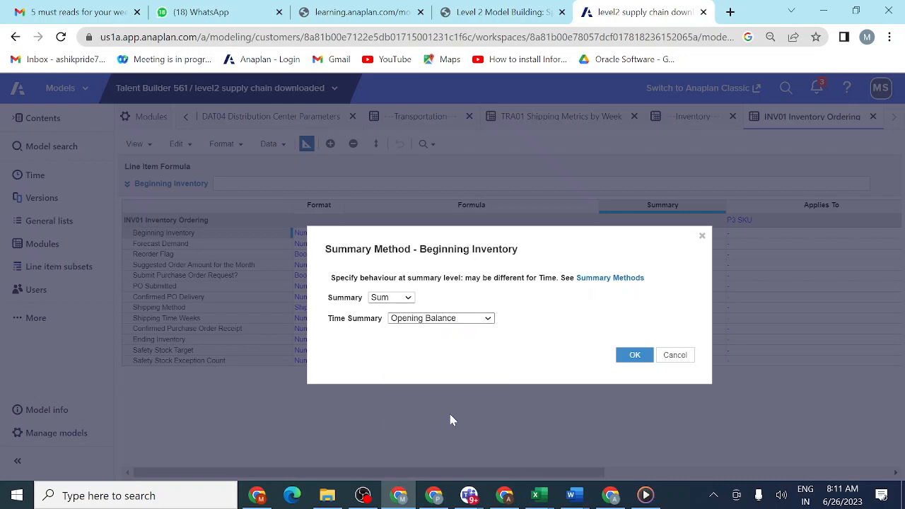
left_click(633, 355)
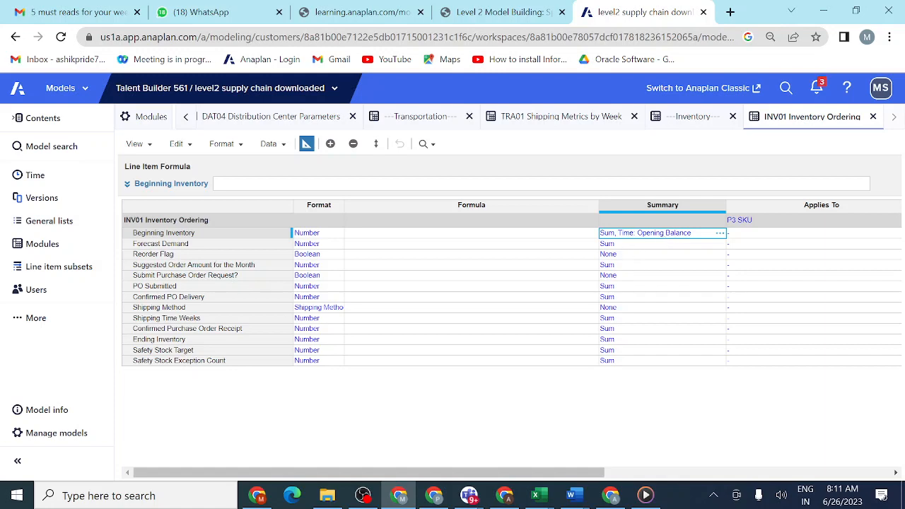
- Review the Summary column of the lesson table for all INV01 Inventory Ordering line items, and return to the module blueprint
left_click(517, 13)
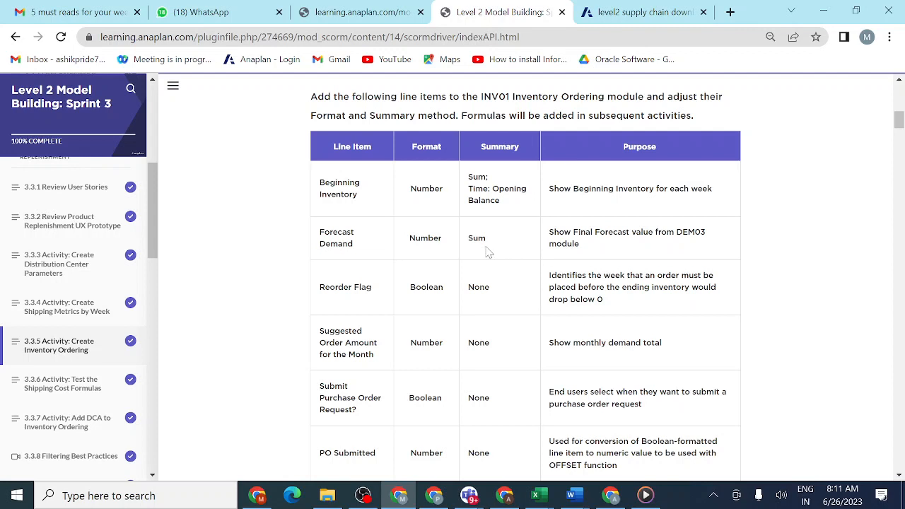
left_click(646, 15)
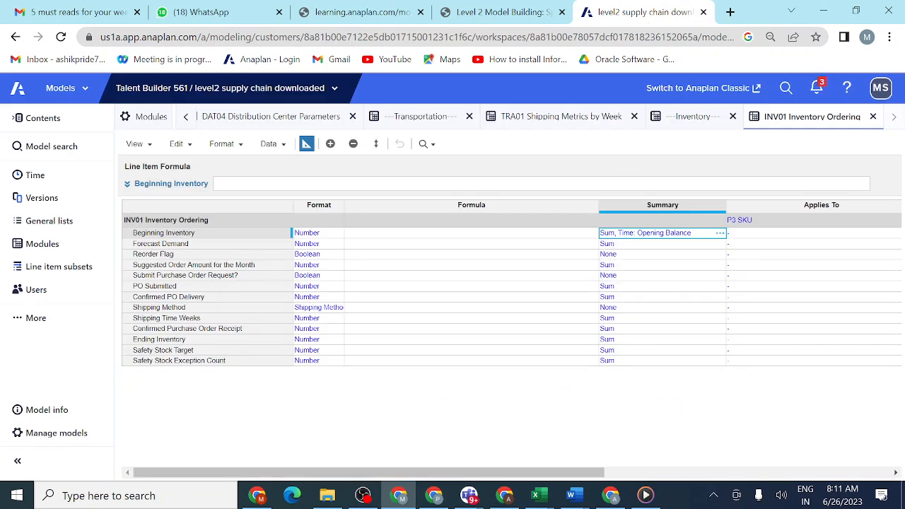
left_click(514, 19)
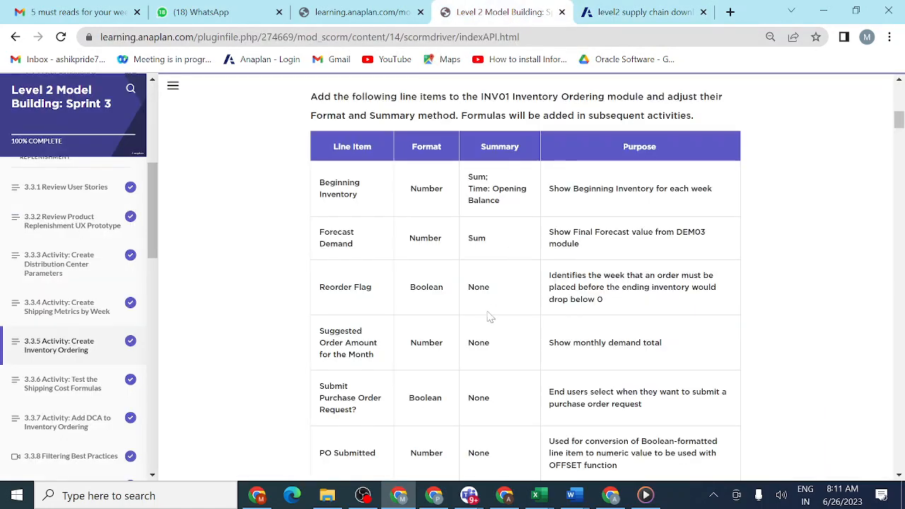
scroll(494, 359, "down", 2)
scroll(493, 359, "down", 3)
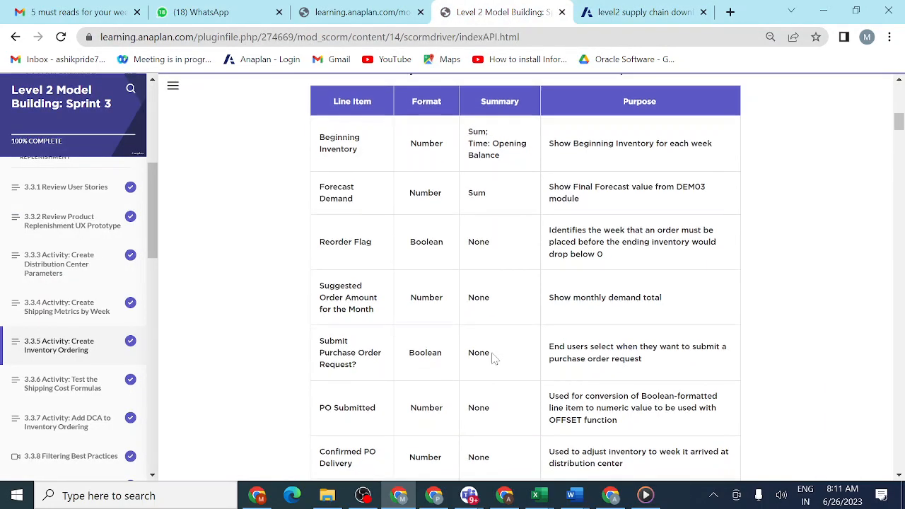
scroll(493, 359, "down", 6)
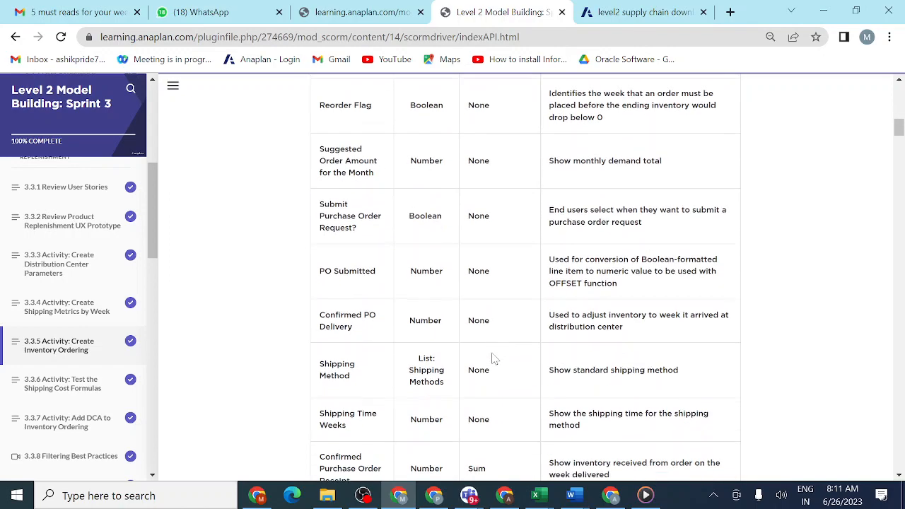
scroll(494, 359, "down", 2)
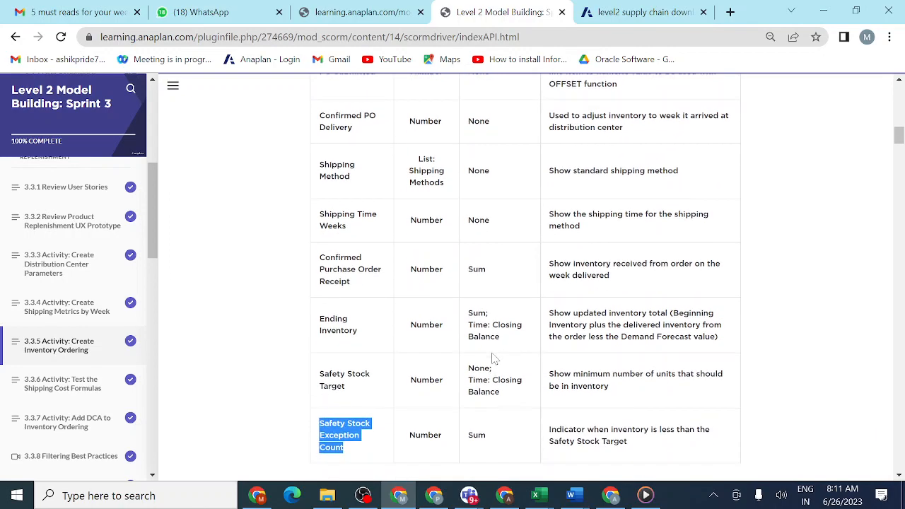
scroll(494, 359, "up", 8)
scroll(493, 359, "up", 1)
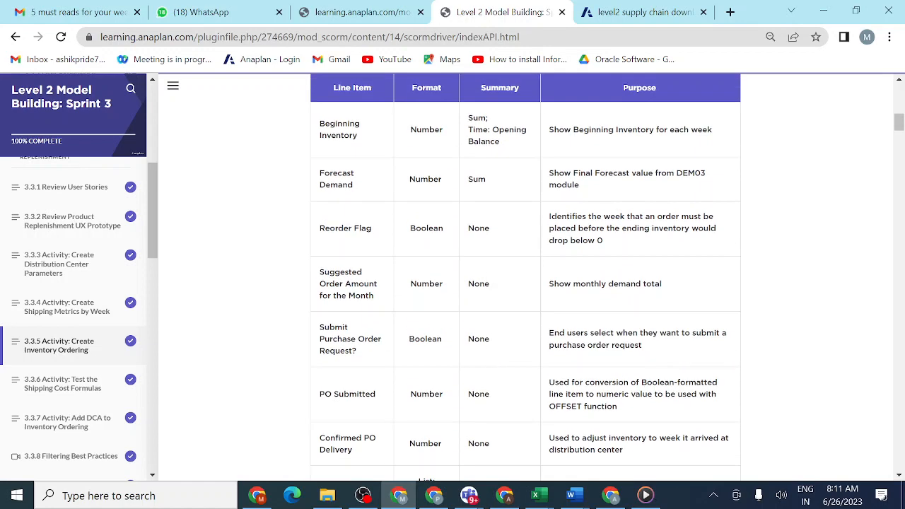
scroll(487, 335, "down", 3)
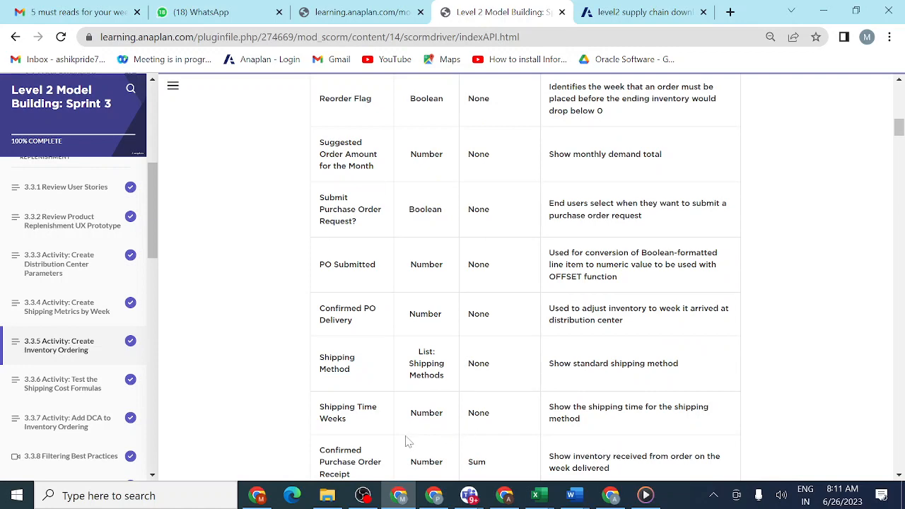
scroll(406, 441, "down", 1)
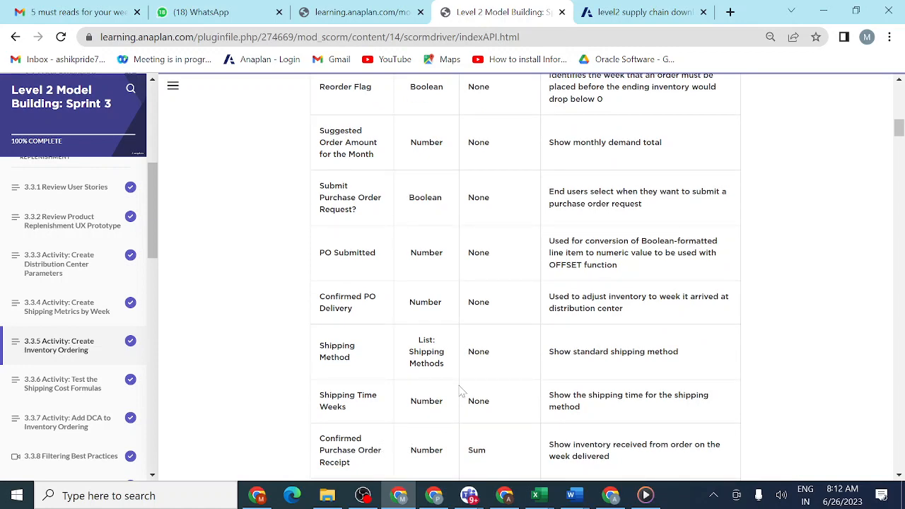
left_click(636, 12)
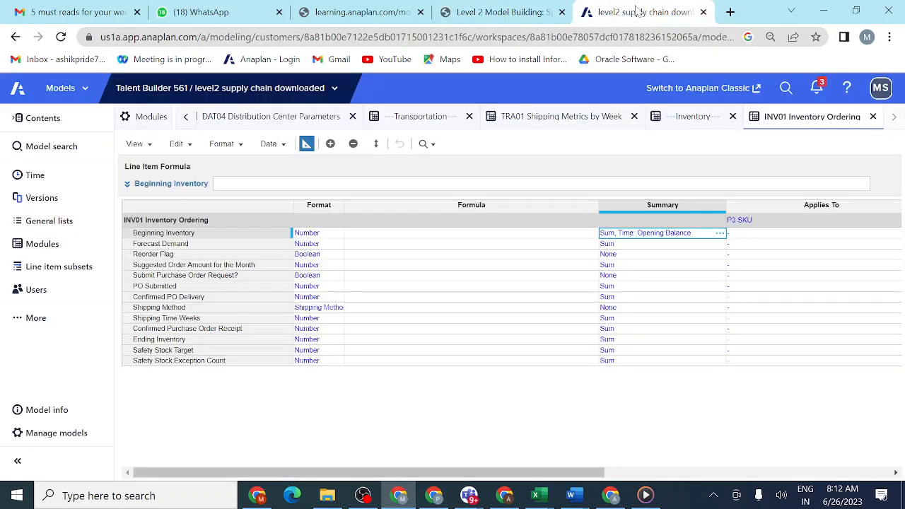
- Copy the Reorder Flag's None summary to Suggested Order Amount for the Month, PO Submitted, Confirmed PO Delivery and Shipping Time Weeks
left_click(620, 258)
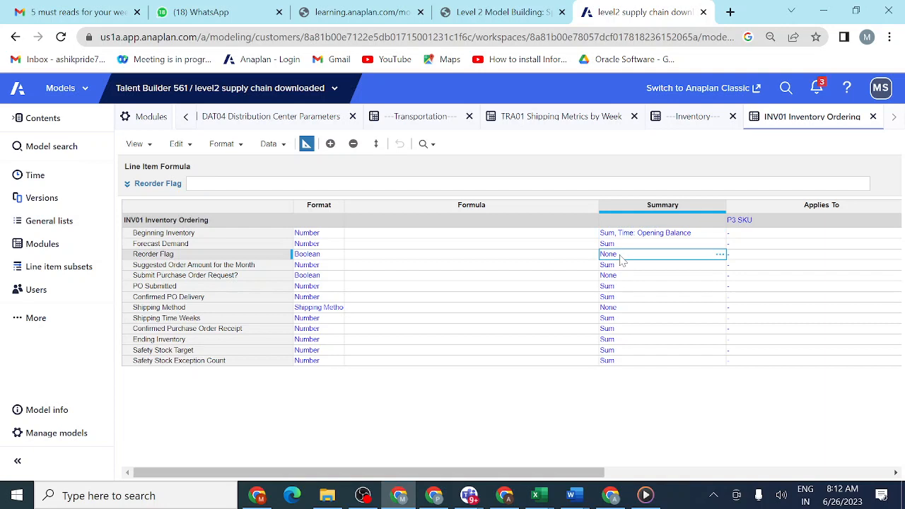
key("ctrl+c")
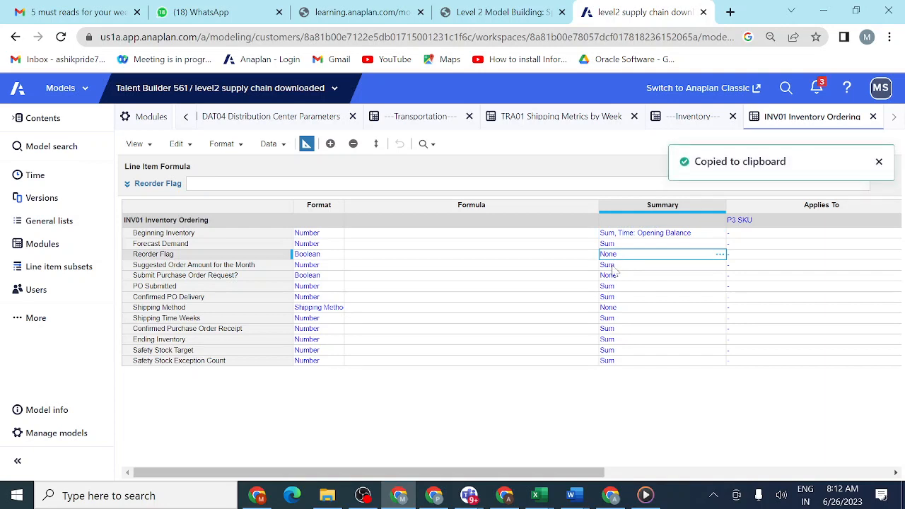
left_click(612, 267)
key("ctrl+v")
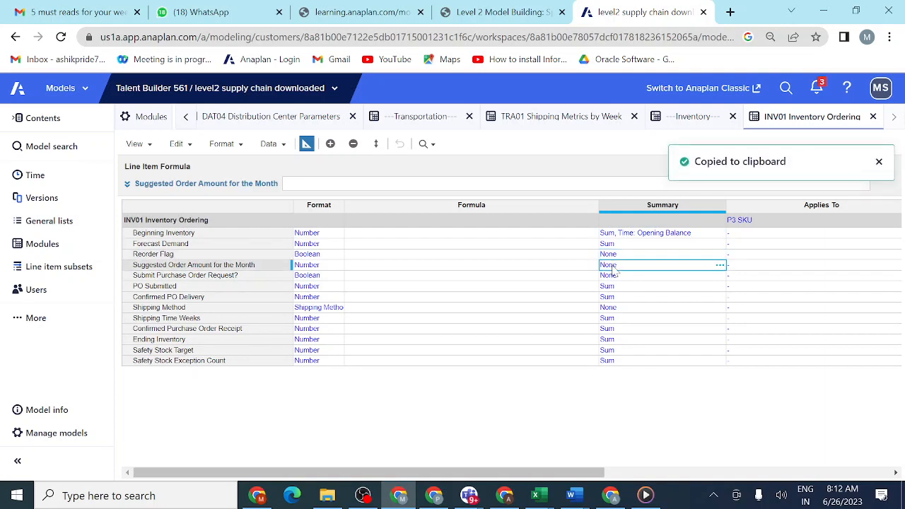
left_click(608, 287)
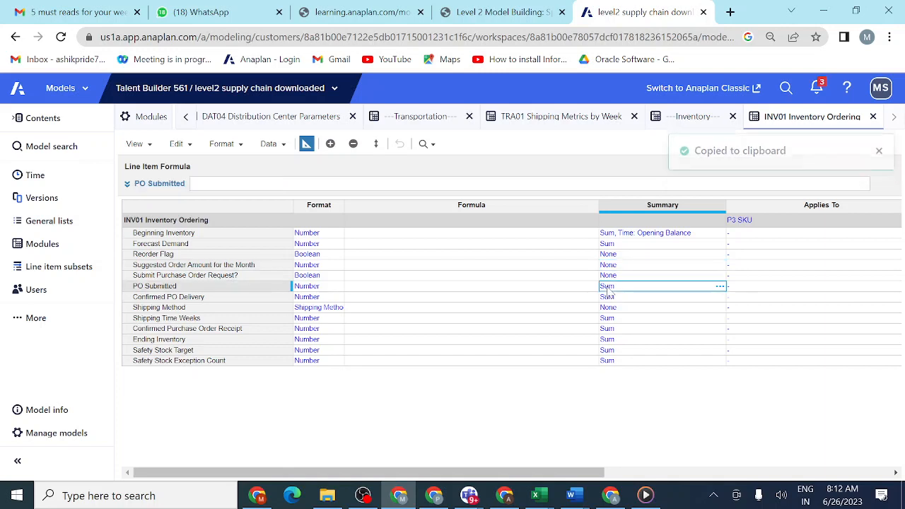
key("ctrl+v")
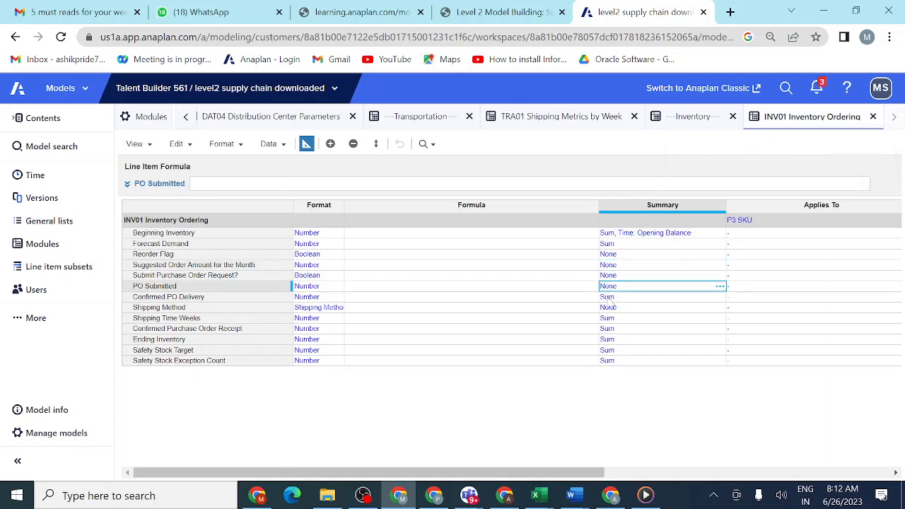
left_click(609, 299)
key("ctrl+v")
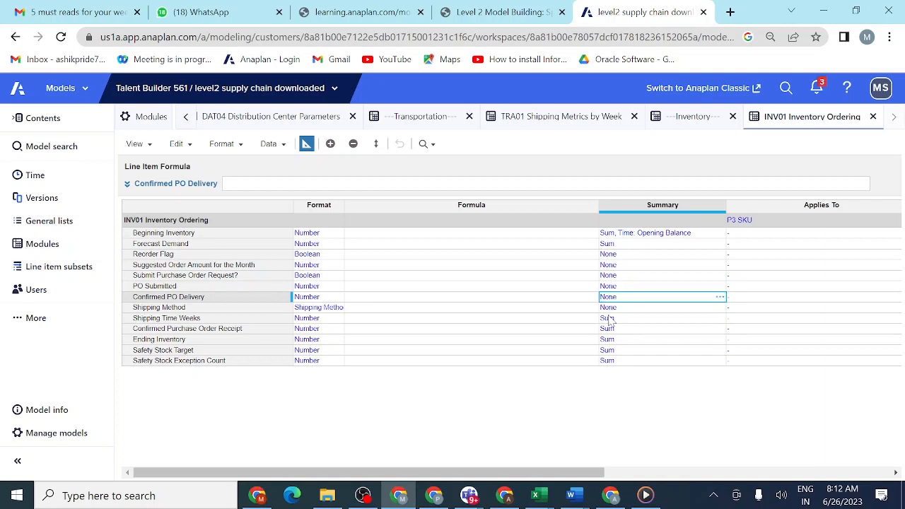
left_click(608, 330)
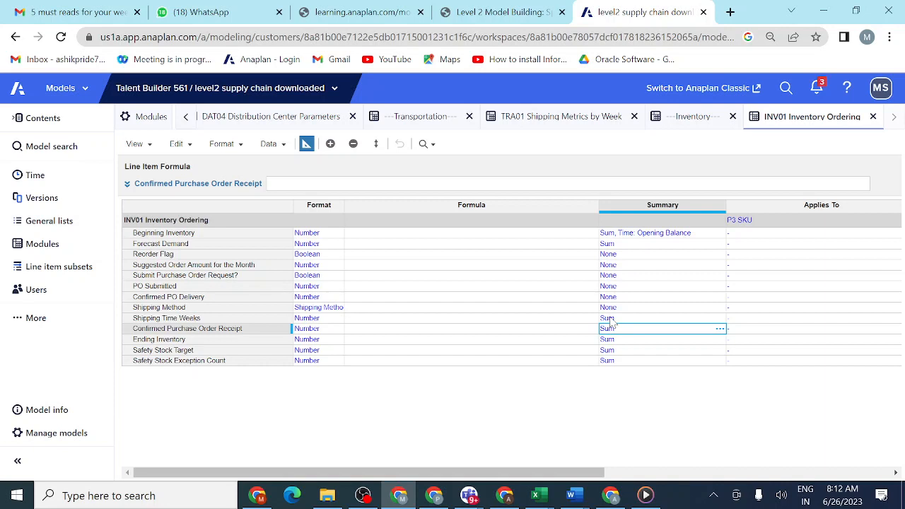
left_click(610, 320)
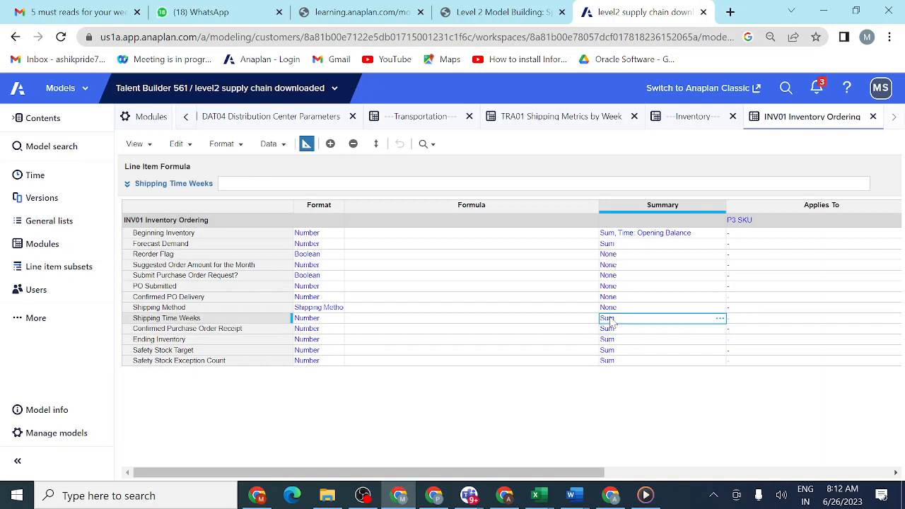
key("ctrl+v")
- Look up Ending Inventory's summary in the lesson table and set its Time Summary to Closing Balance, with Sum as the main summary
left_click(503, 15)
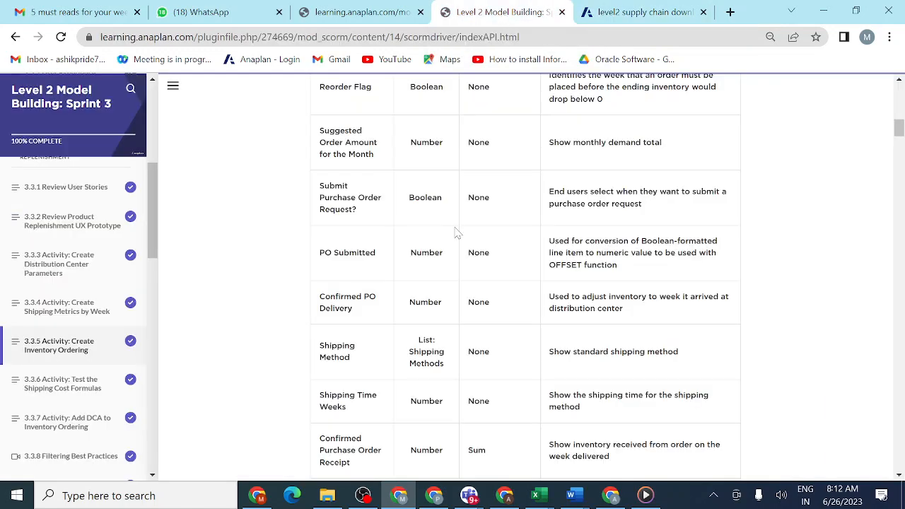
scroll(427, 328, "down", 3)
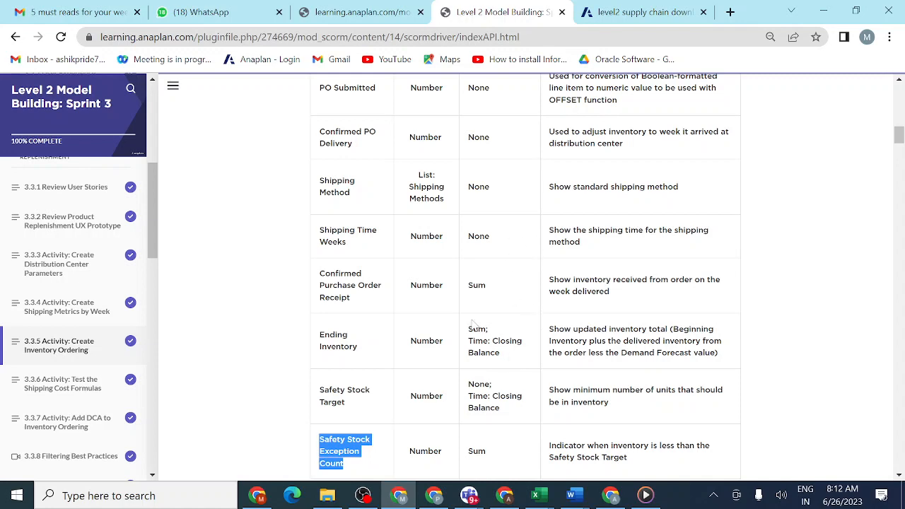
left_click(626, 17)
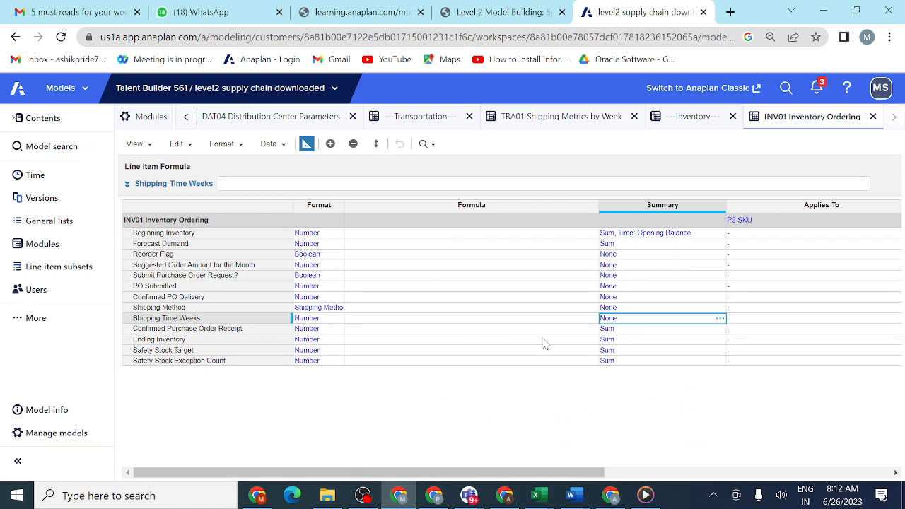
left_click(610, 342)
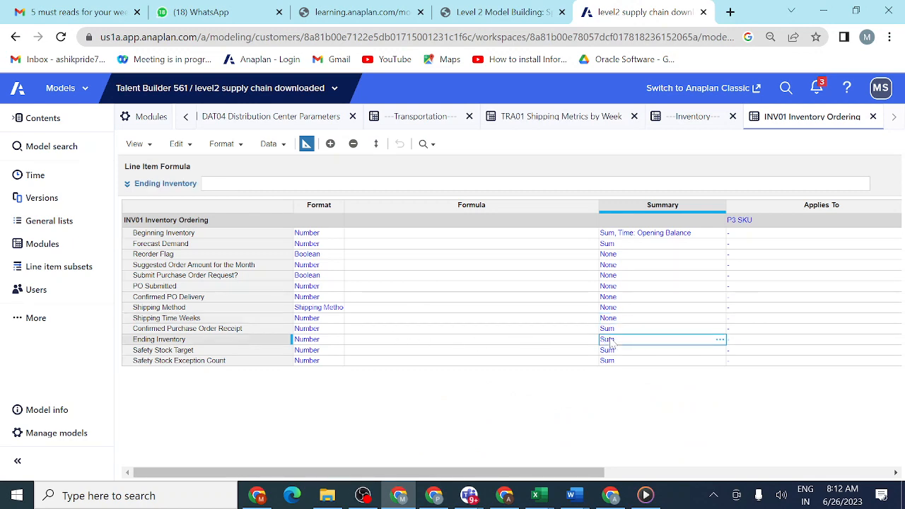
left_click(721, 342)
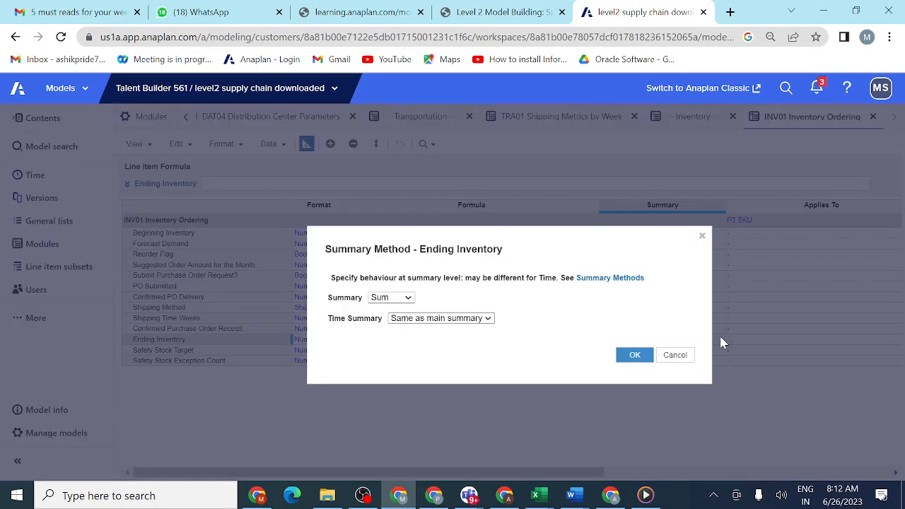
left_click(488, 323)
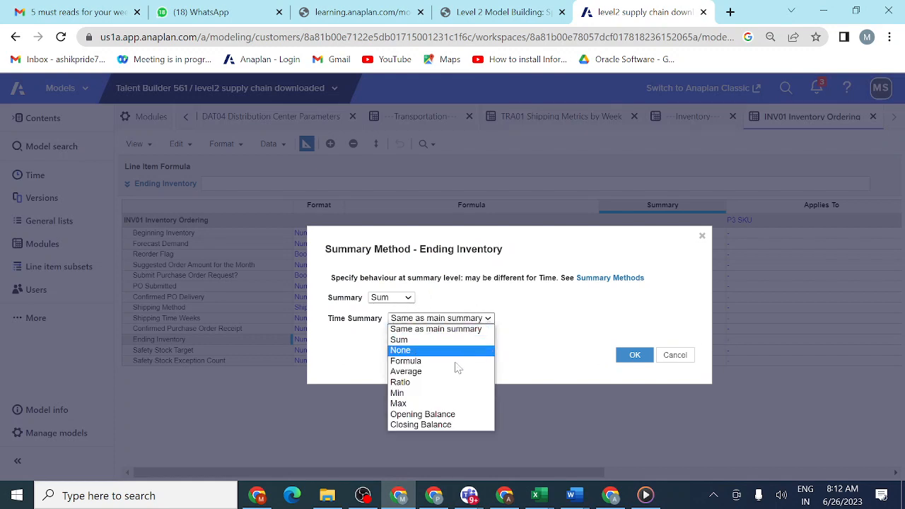
left_click(441, 425)
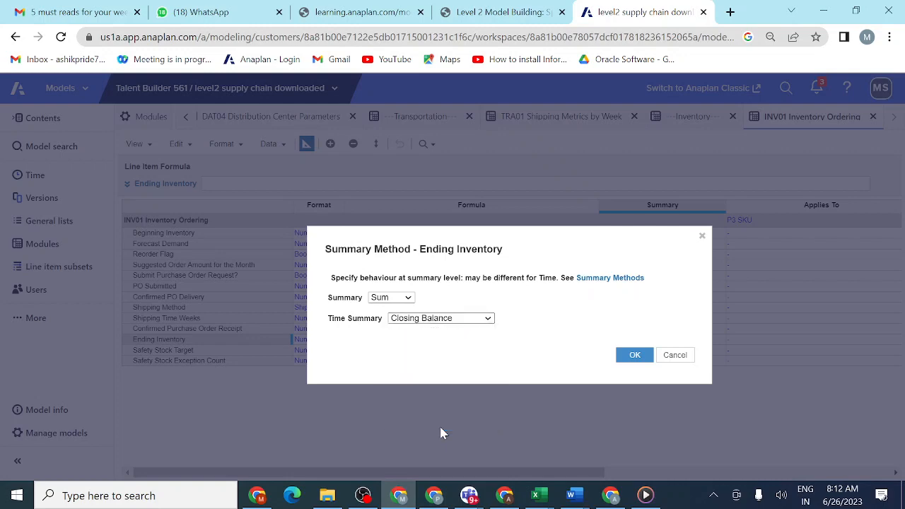
left_click(634, 357)
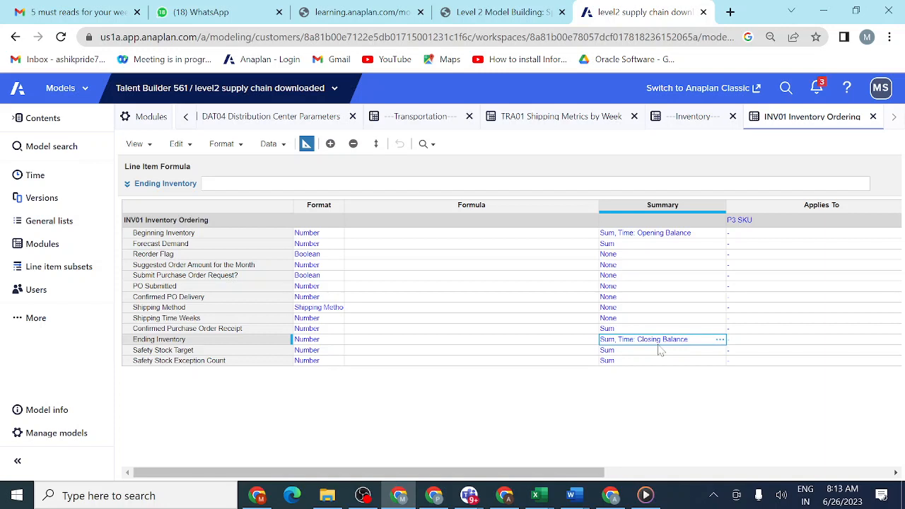
- Look up Safety Stock Target in the lesson table and set its Summary to None with Closing Balance as the Time Summary
left_click(618, 352)
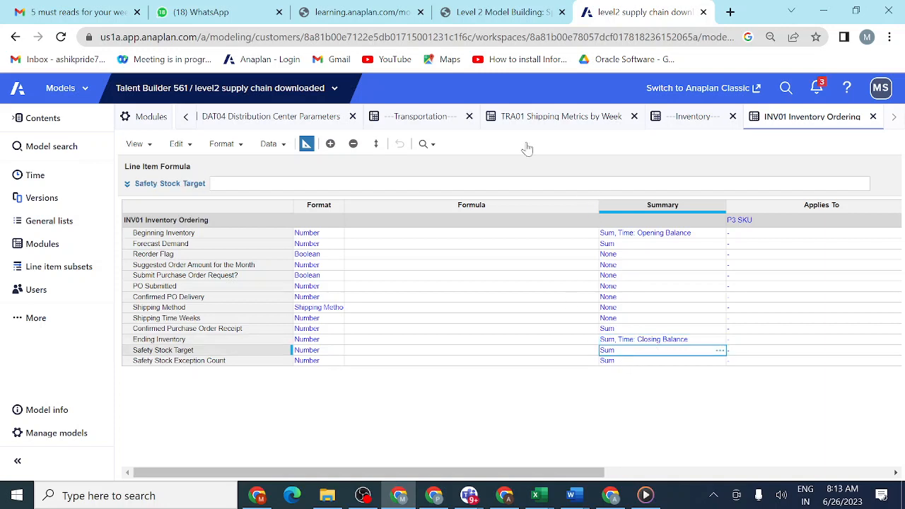
left_click(518, 15)
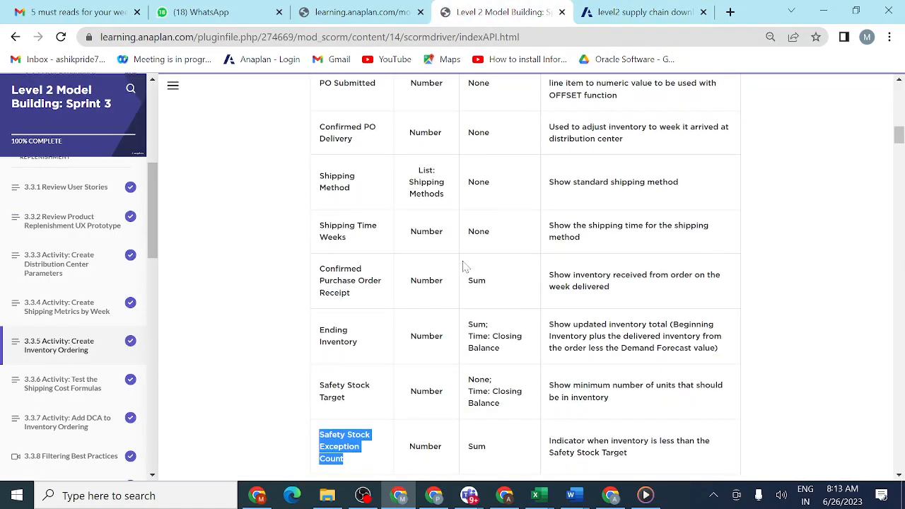
scroll(463, 267, "down", 1)
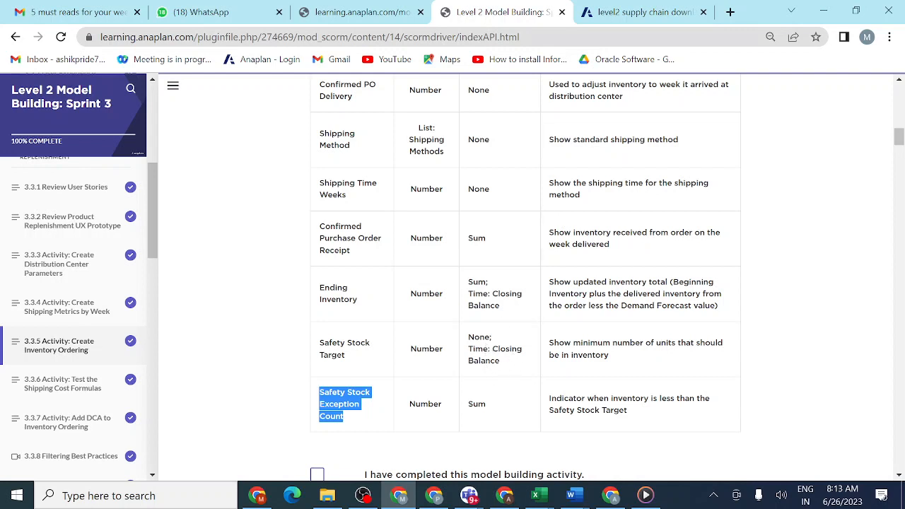
left_click(636, 12)
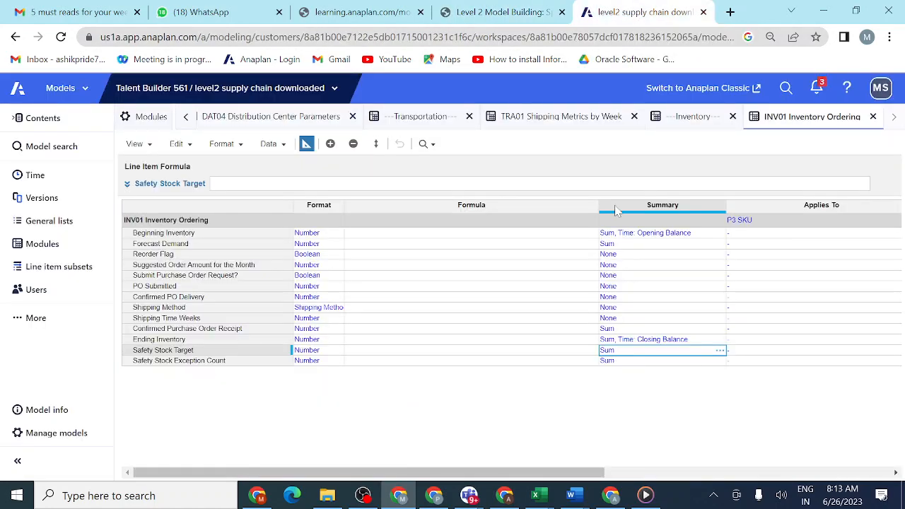
left_click(721, 352)
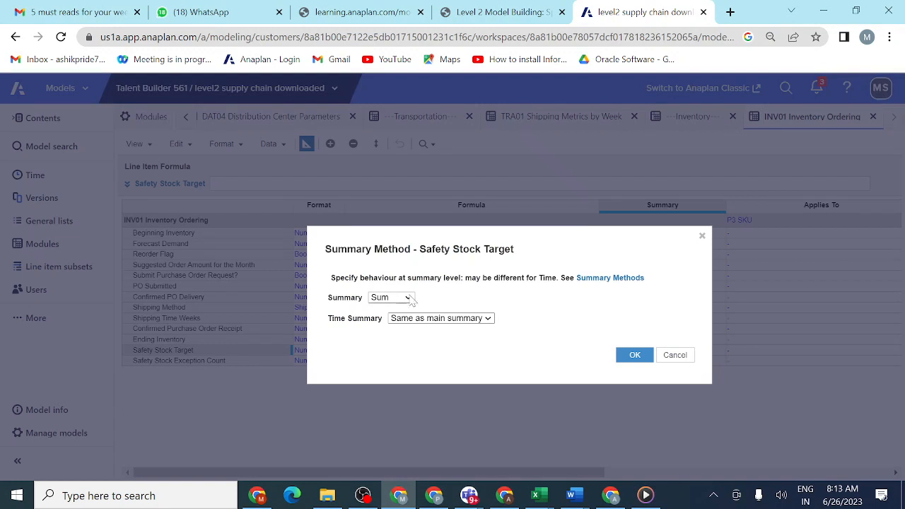
left_click(404, 298)
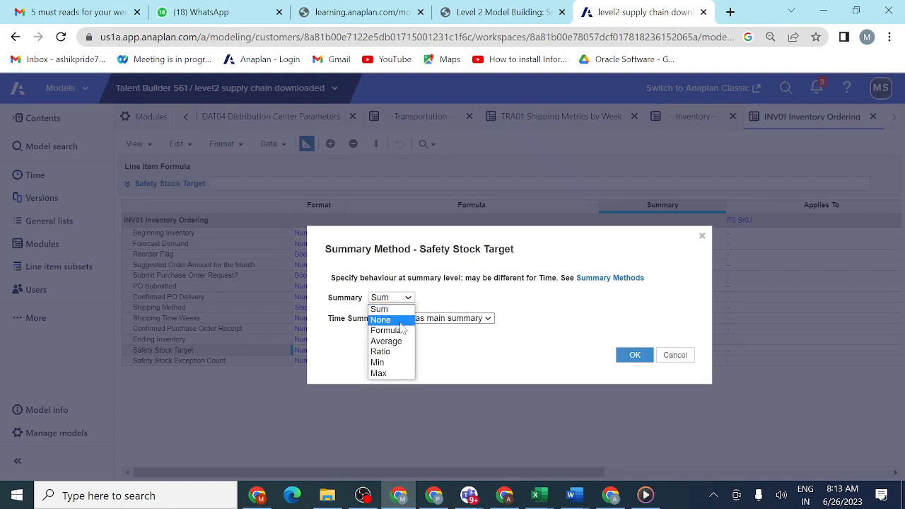
left_click(396, 322)
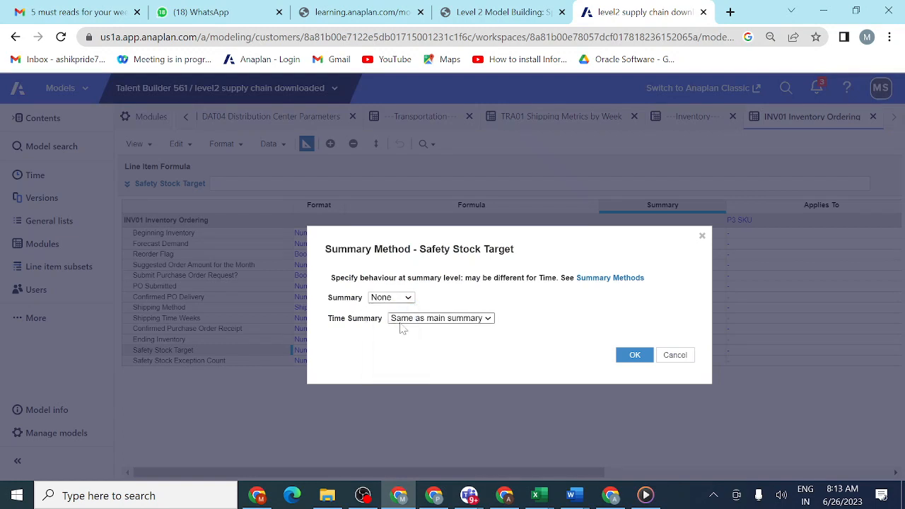
left_click(489, 320)
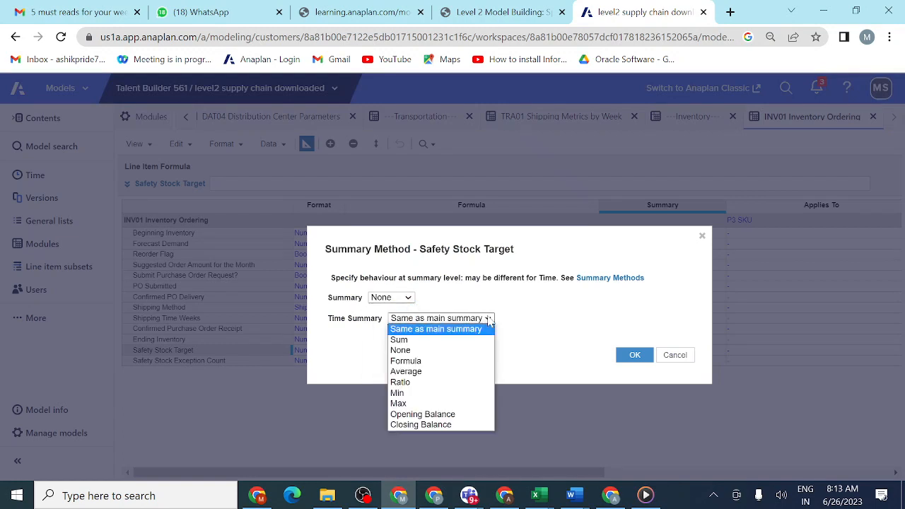
left_click(452, 427)
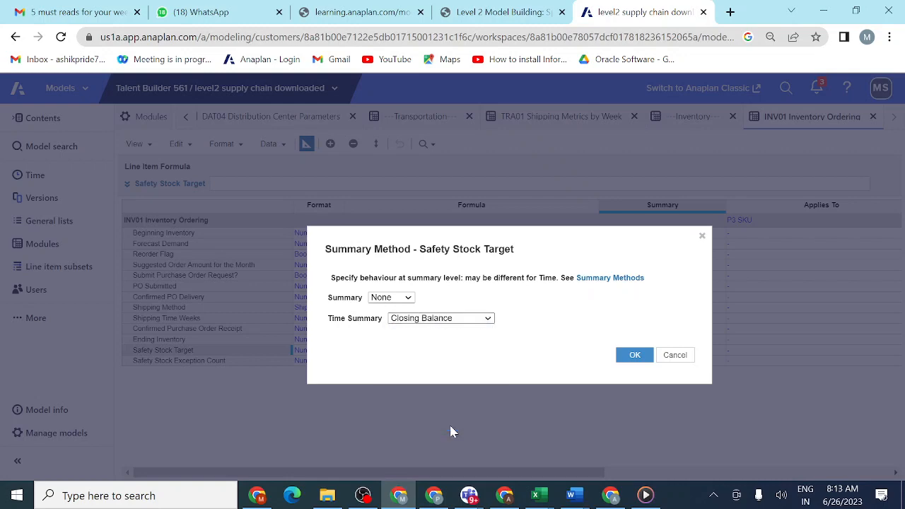
left_click(634, 356)
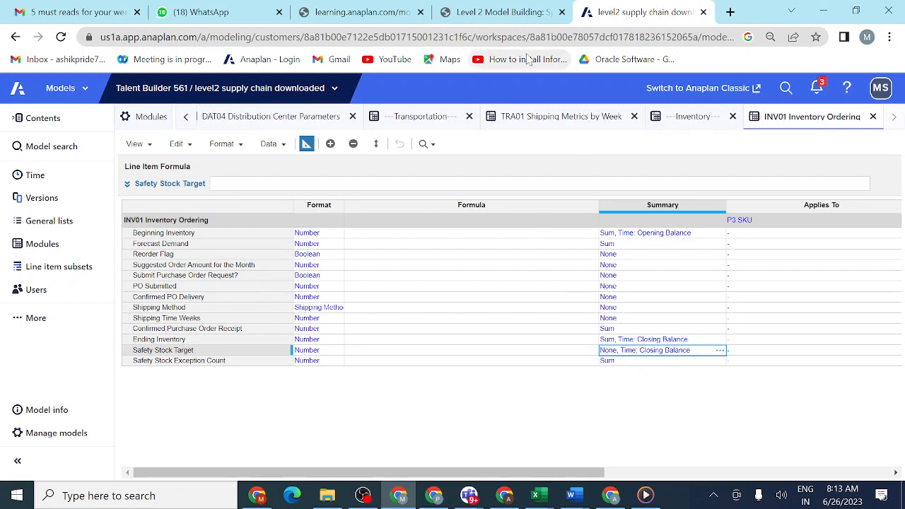
- Check the summary listed for Safety Stock Exception Count in the lesson table and return to the module blueprint
left_click(511, 12)
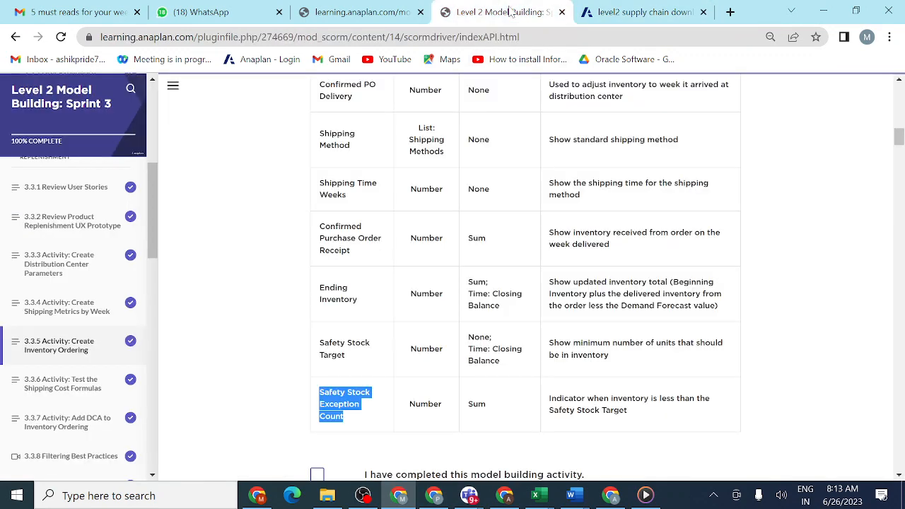
left_click(498, 404)
scroll(545, 434, "down", 2)
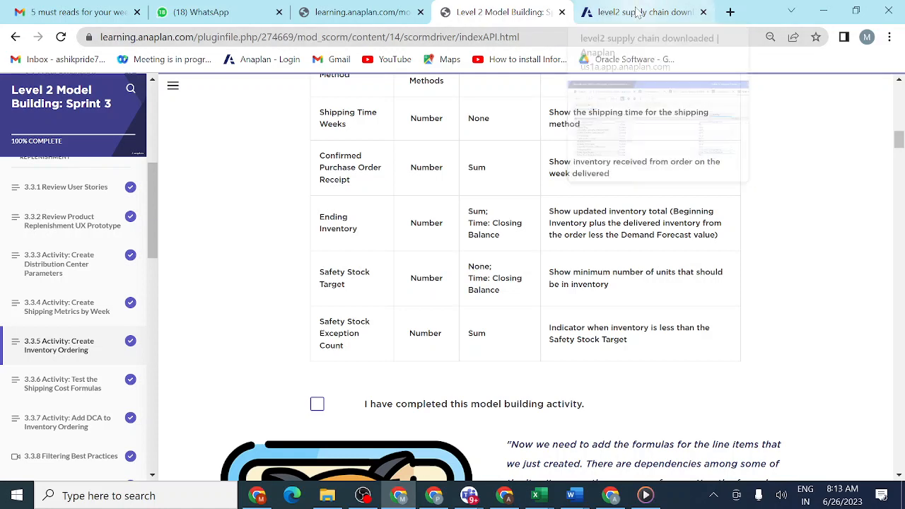
left_click(639, 13)
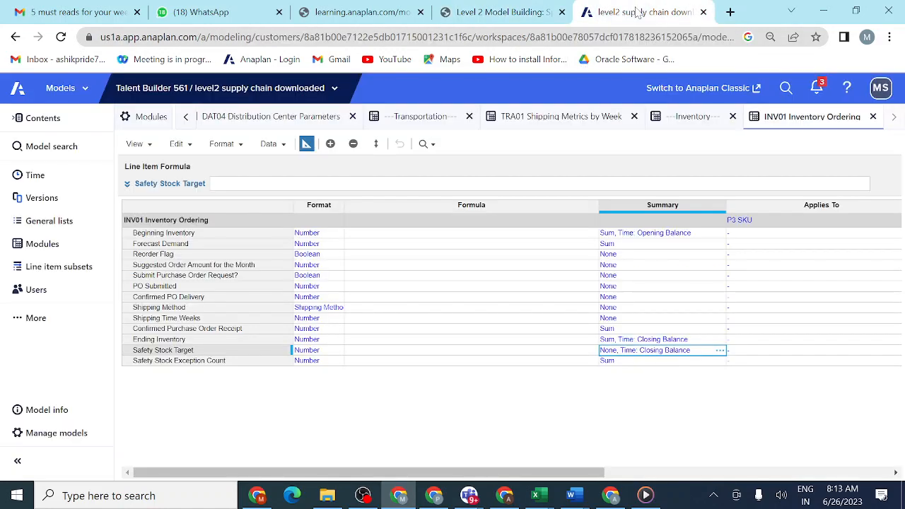
- Review the purpose of each INV01 Inventory Ordering line item in the lesson's 3.3.5.1 table, from Beginning Inventory to Safety Stock Exception Count
left_click(523, 14)
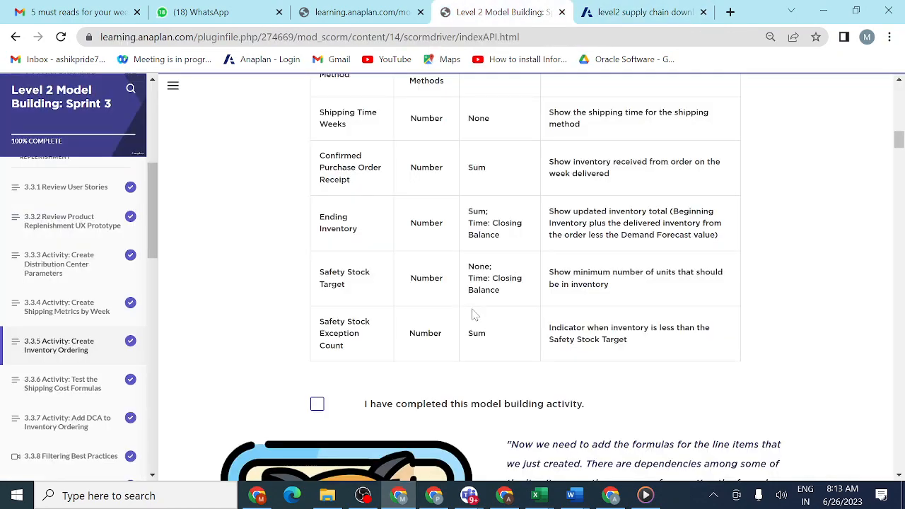
scroll(499, 299, "up", 10)
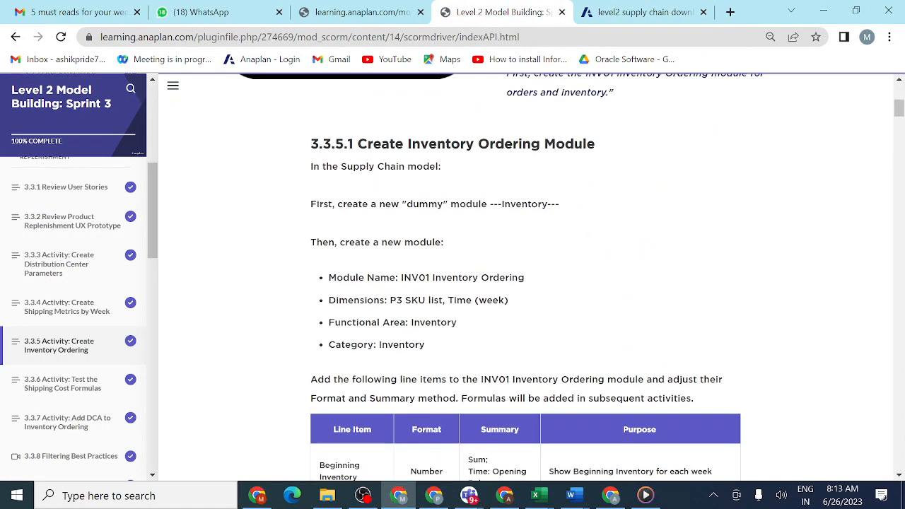
scroll(499, 300, "down", 4)
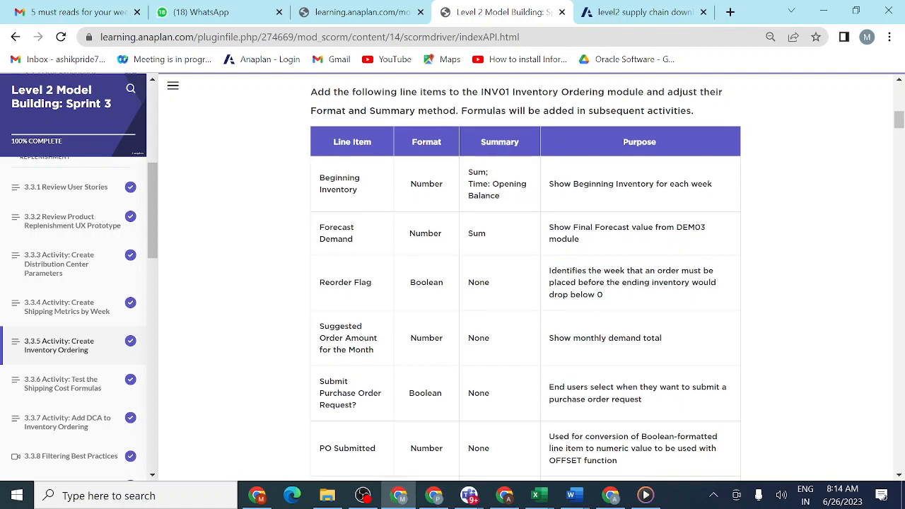
scroll(574, 349, "down", 2)
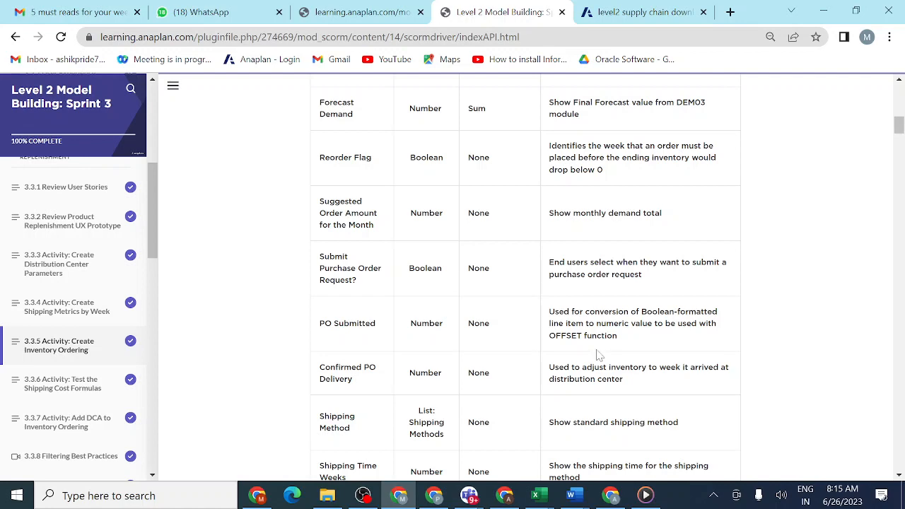
scroll(596, 354, "down", 2)
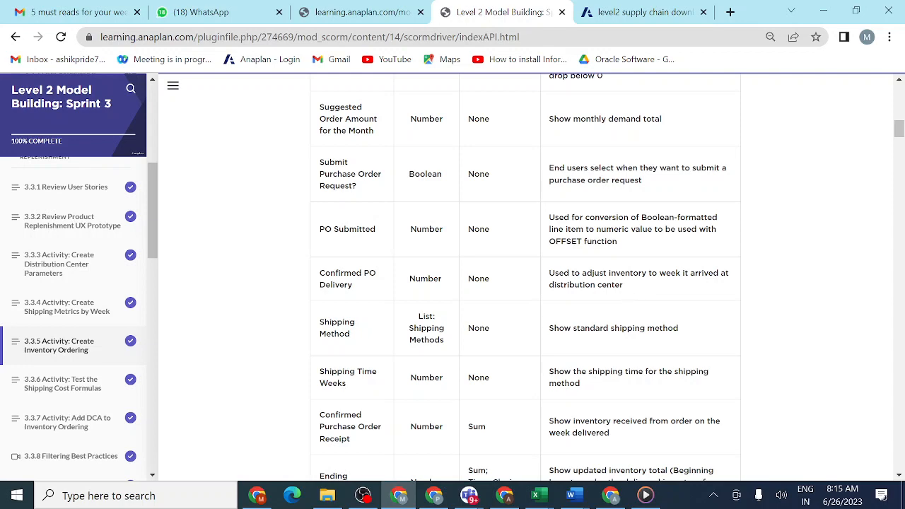
scroll(625, 289, "down", 2)
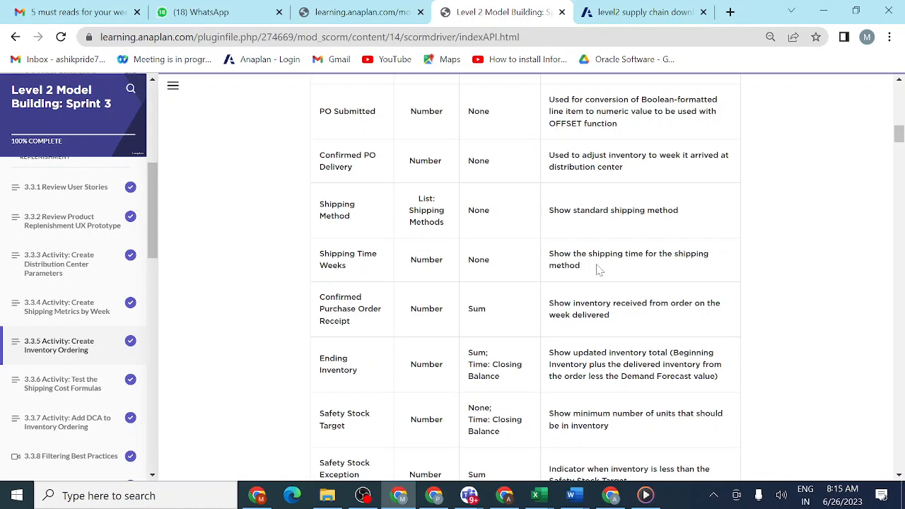
scroll(597, 269, "down", 2)
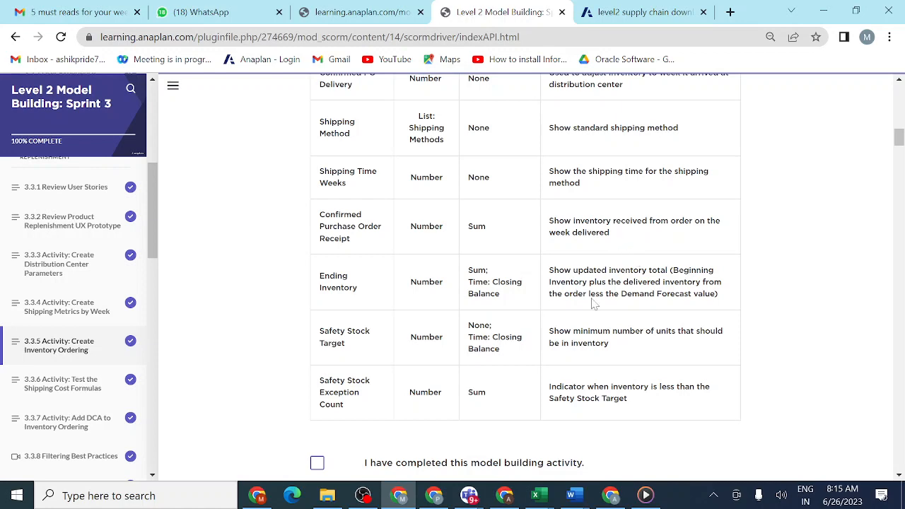
scroll(594, 302, "down", 1)
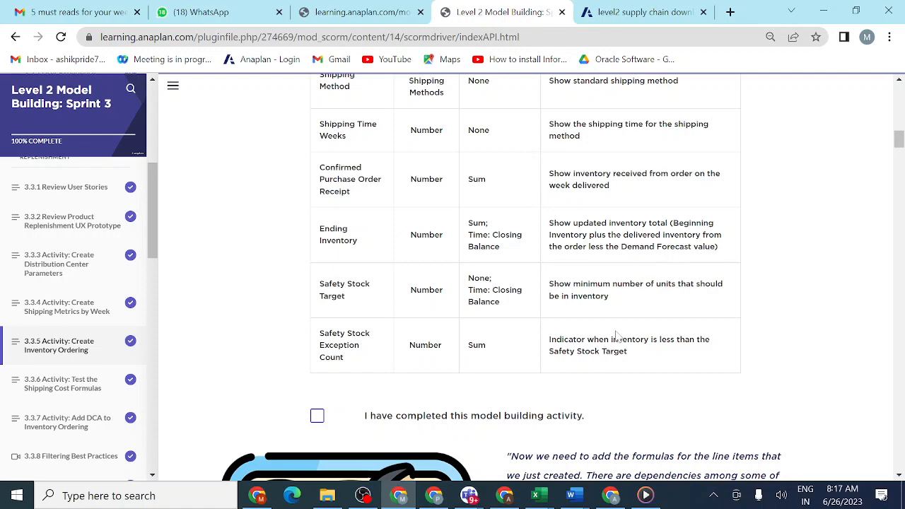
scroll(617, 337, "down", 3)
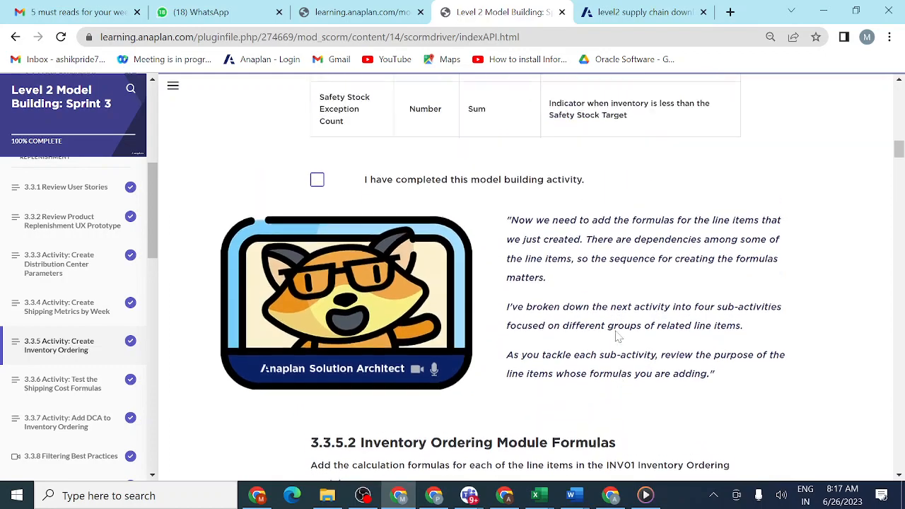
scroll(617, 336, "up", 6)
scroll(617, 336, "up", 4)
scroll(617, 337, "down", 9)
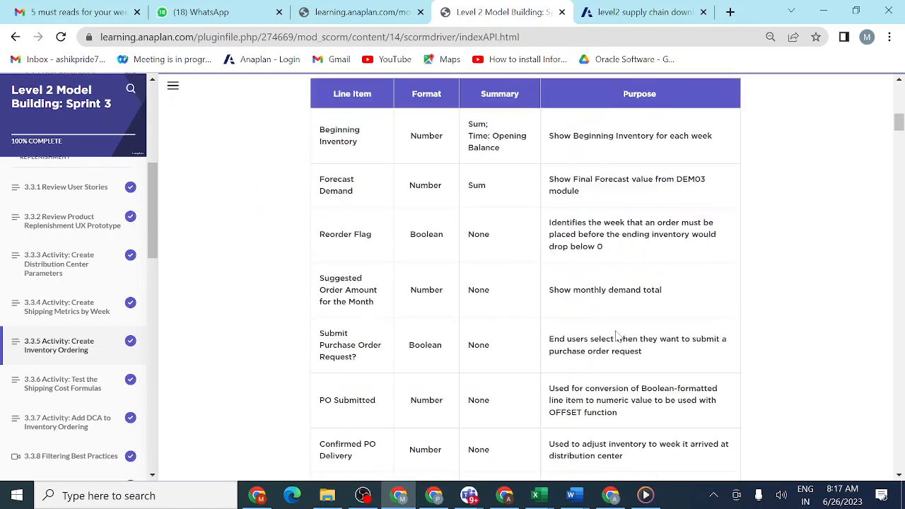
- Read the 3.3.5.2A formula instructions, expanding the Beginning Inventory formula hint to examine it and collapsing it again
scroll(616, 337, "down", 4)
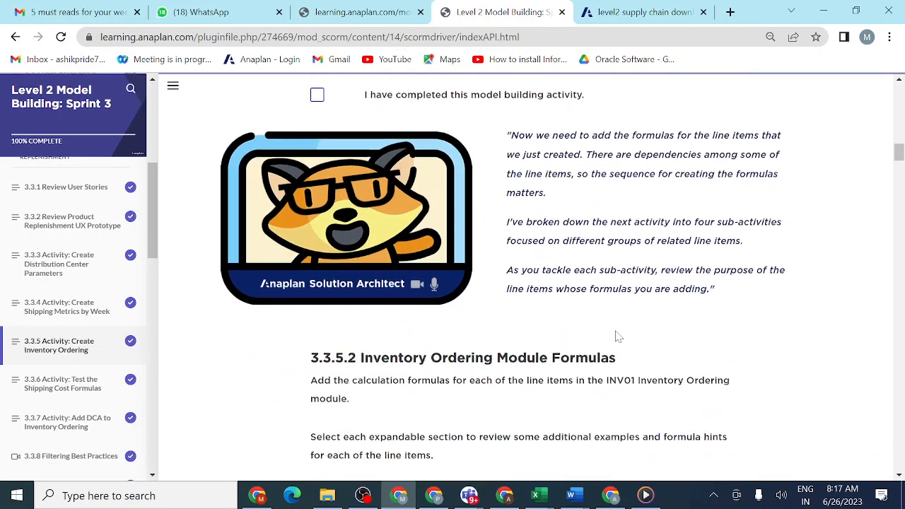
scroll(616, 336, "down", 1)
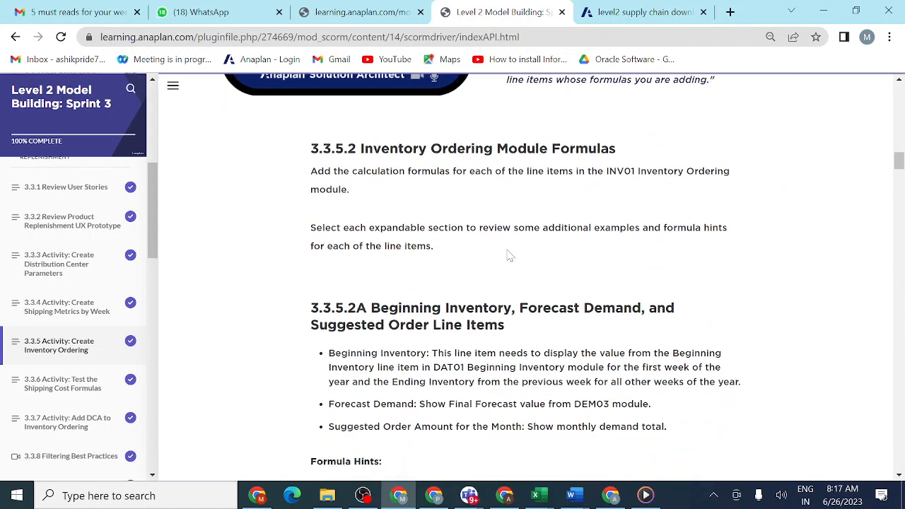
scroll(432, 321, "down", 2)
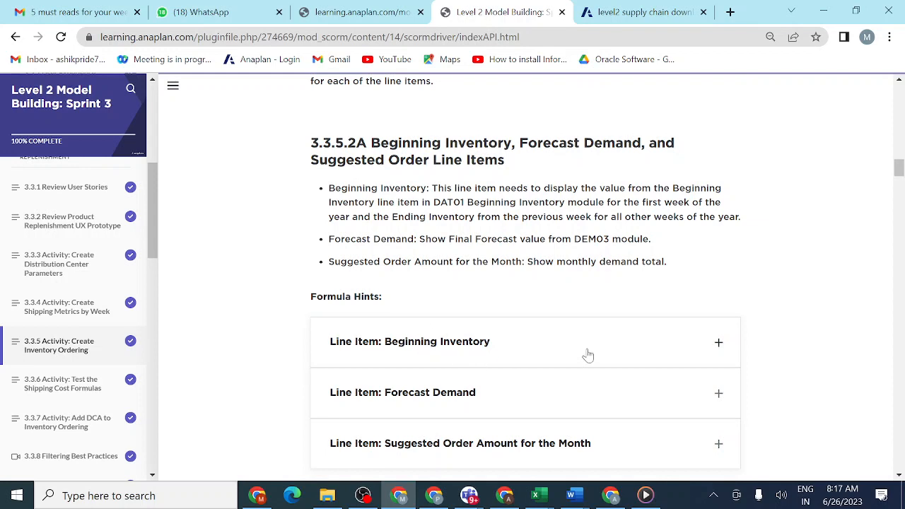
left_click(718, 344)
scroll(718, 343, "down", 5)
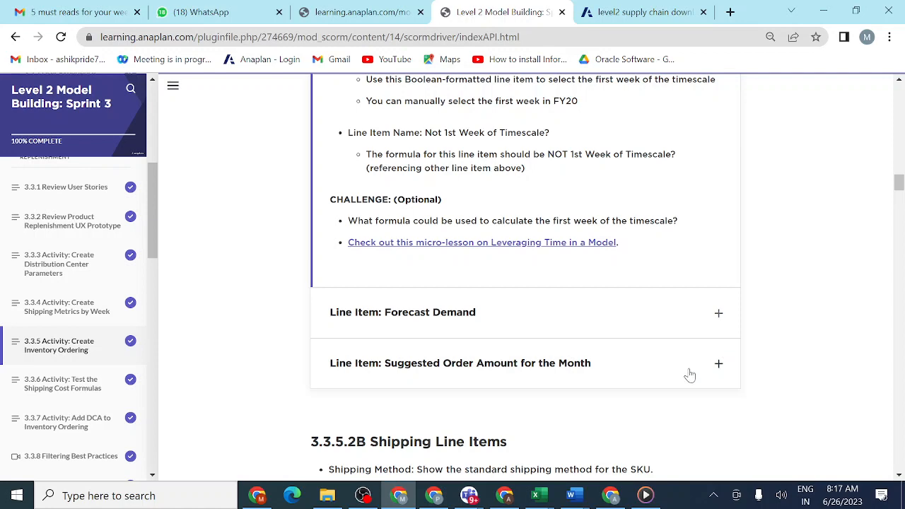
scroll(689, 375, "up", 5)
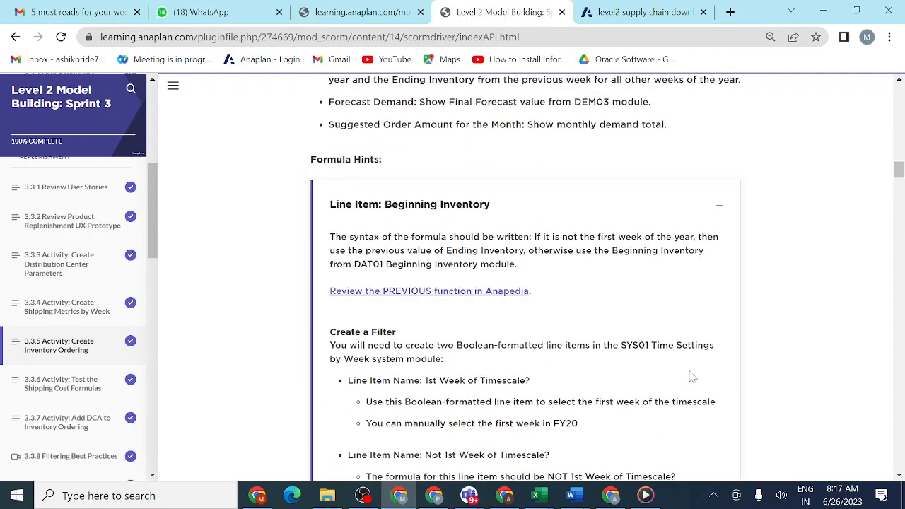
scroll(692, 377, "up", 5)
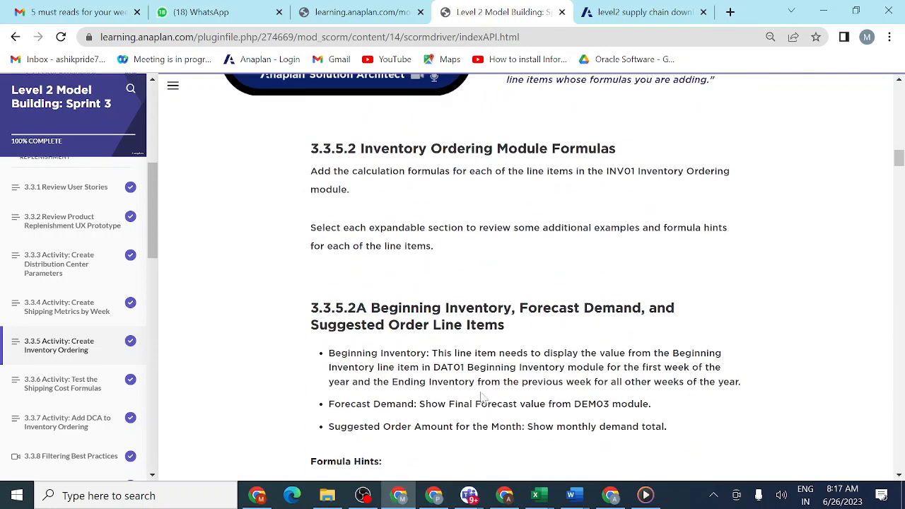
scroll(482, 394, "down", 5)
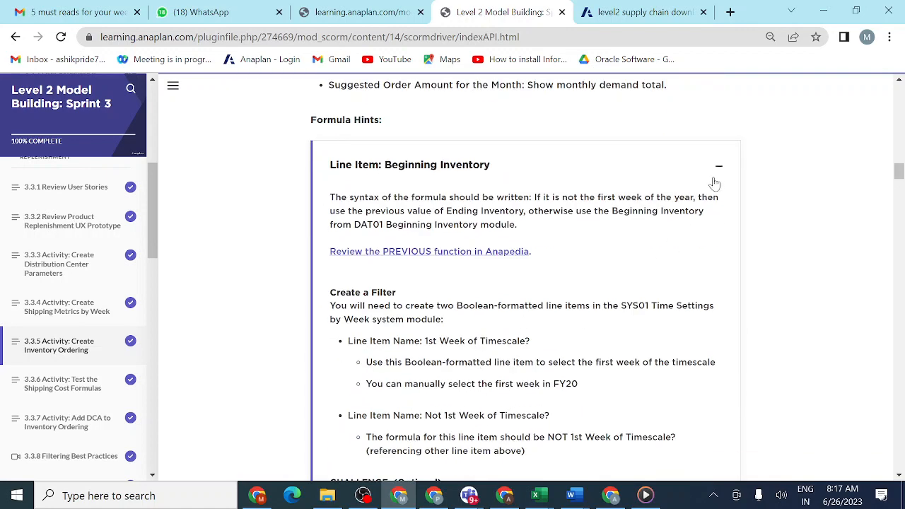
left_click(719, 170)
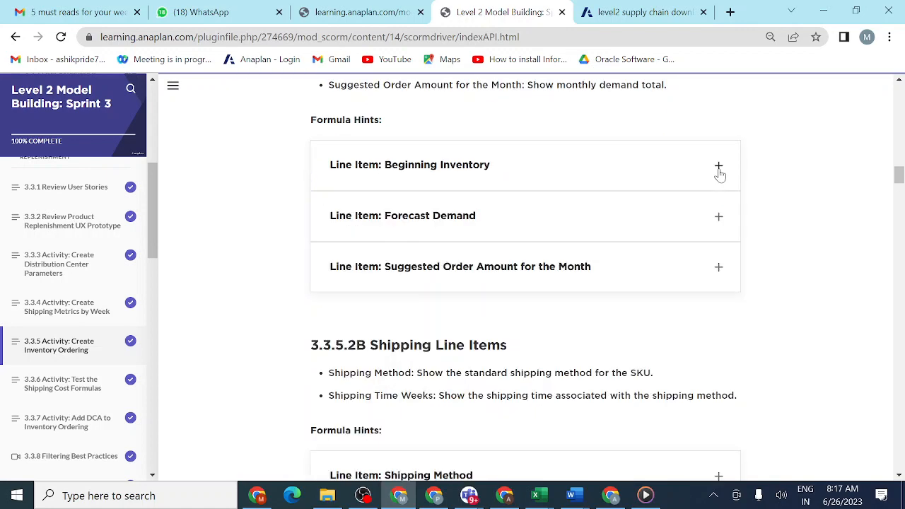
- Skim the lesson's remaining formula sections, from 3.3.5.2B Shipping Line Items through the purchase order line items to the INV01 Inventory Ordering examples
scroll(682, 305, "down", 3)
scroll(683, 305, "down", 2)
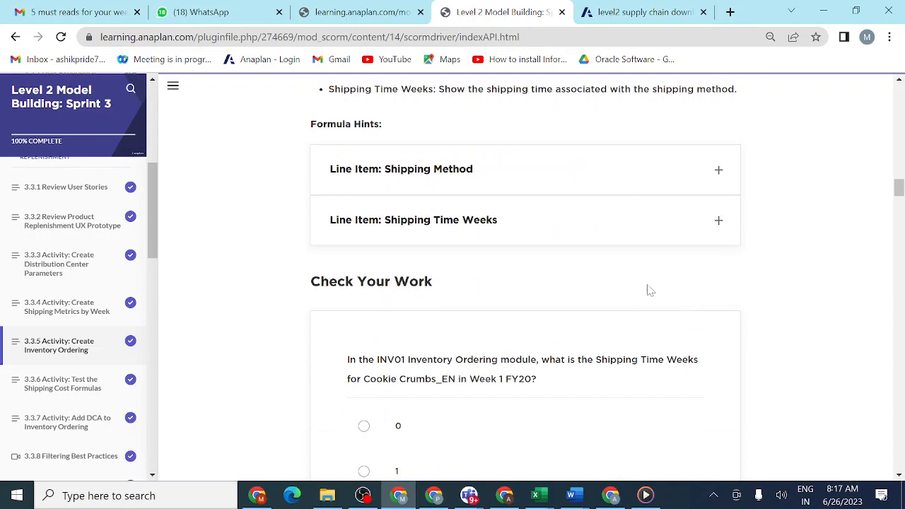
scroll(652, 309, "down", 6)
scroll(653, 309, "down", 10)
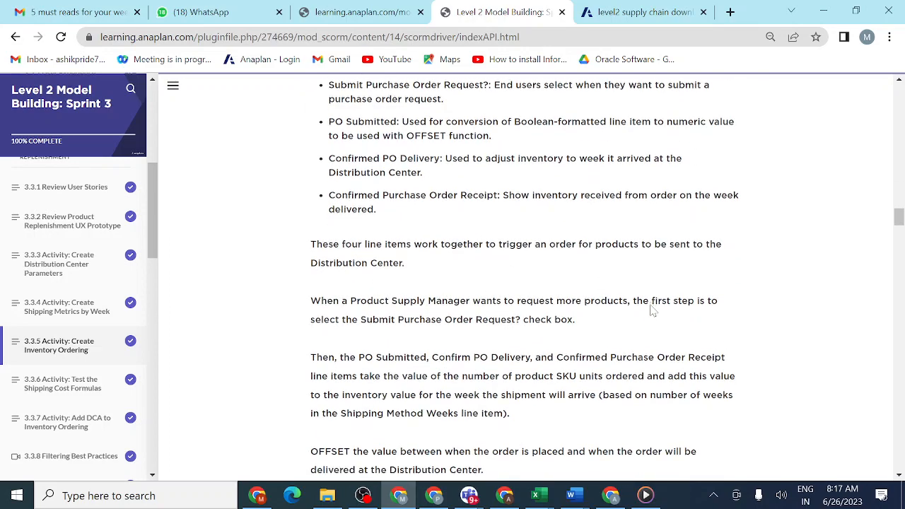
scroll(605, 357, "down", 10)
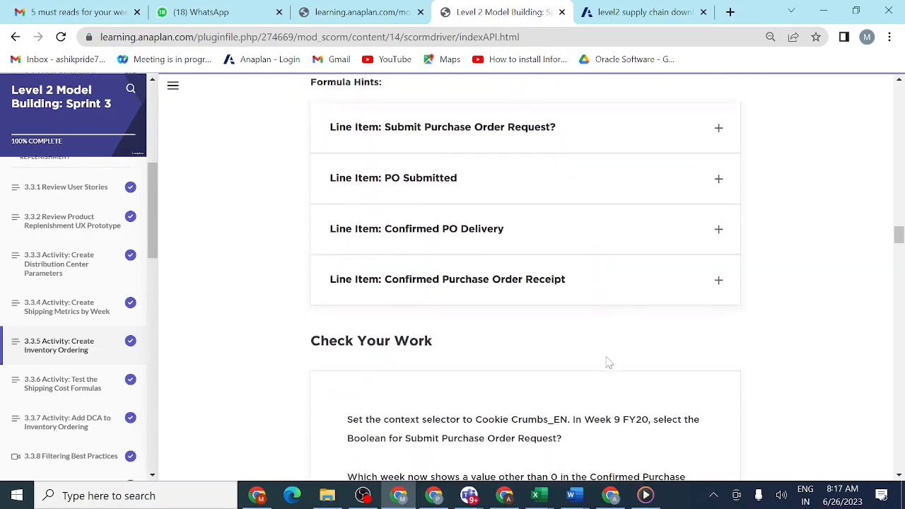
scroll(607, 362, "down", 15)
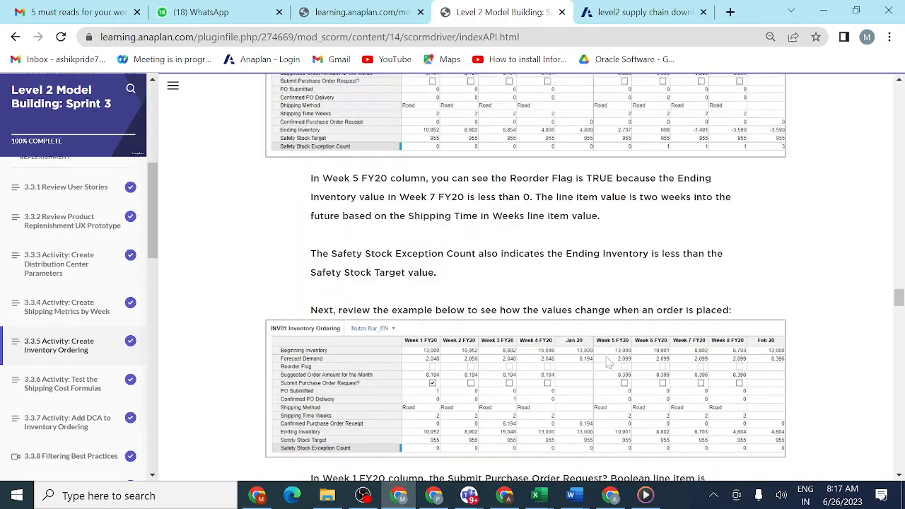
- Skim lesson 3.3.5's remaining INV01 Inventory Ordering updates, covering order amount overrides, shipping method overrides, shipping cost line items and the line item style example
scroll(608, 362, "down", 15)
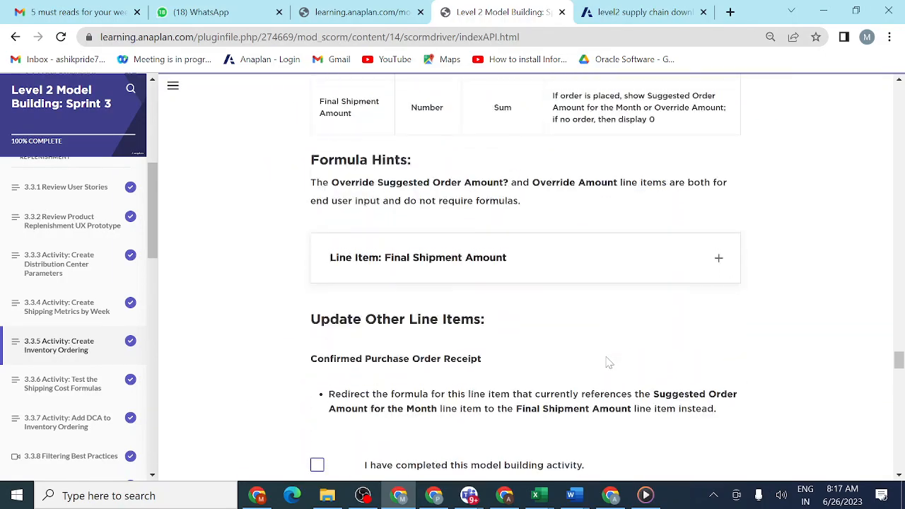
scroll(608, 363, "up", 2)
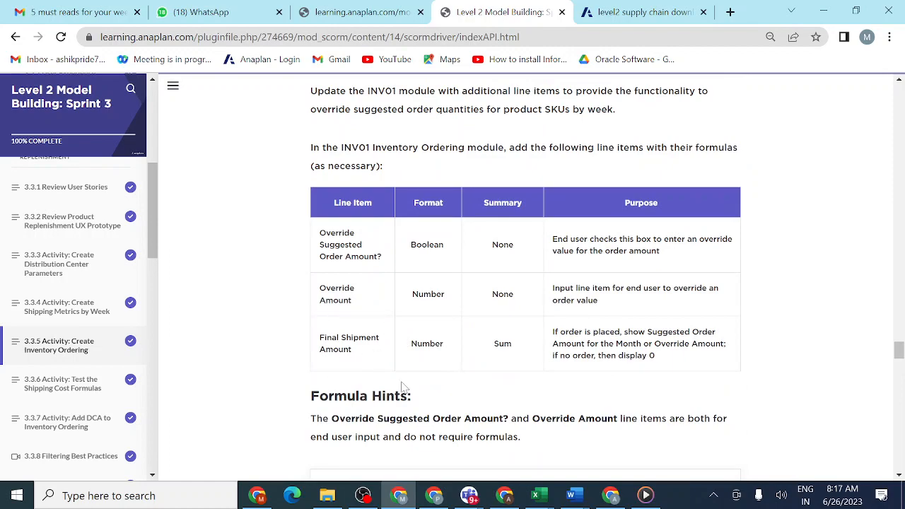
scroll(403, 389, "down", 7)
scroll(401, 386, "up", 6)
scroll(400, 384, "down", 3)
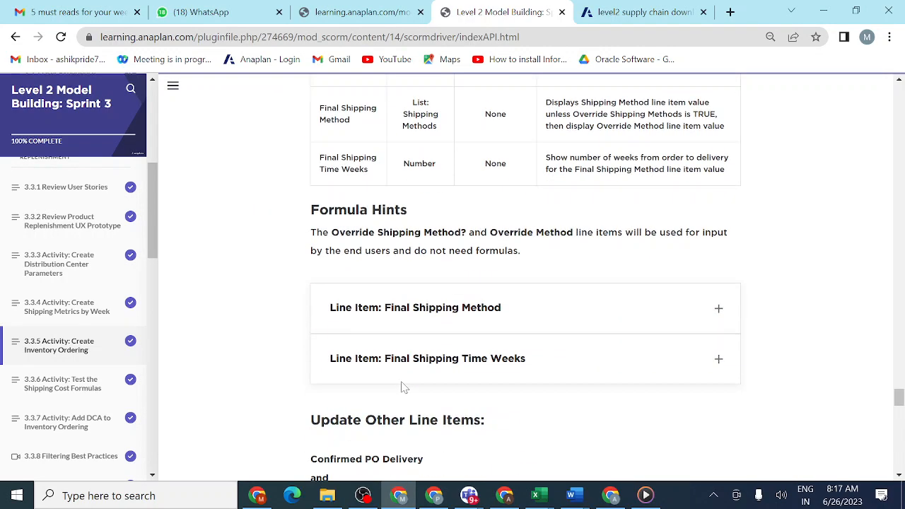
scroll(400, 384, "up", 3)
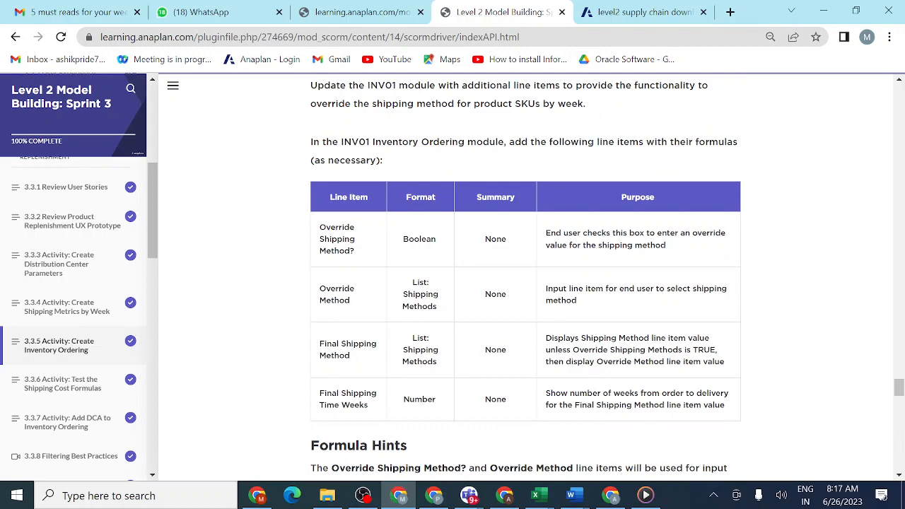
scroll(407, 377, "down", 10)
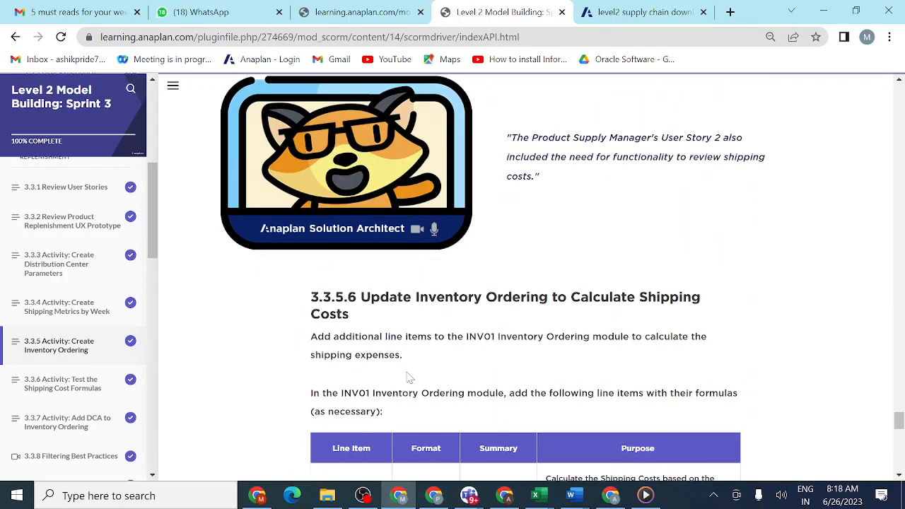
scroll(407, 376, "down", 3)
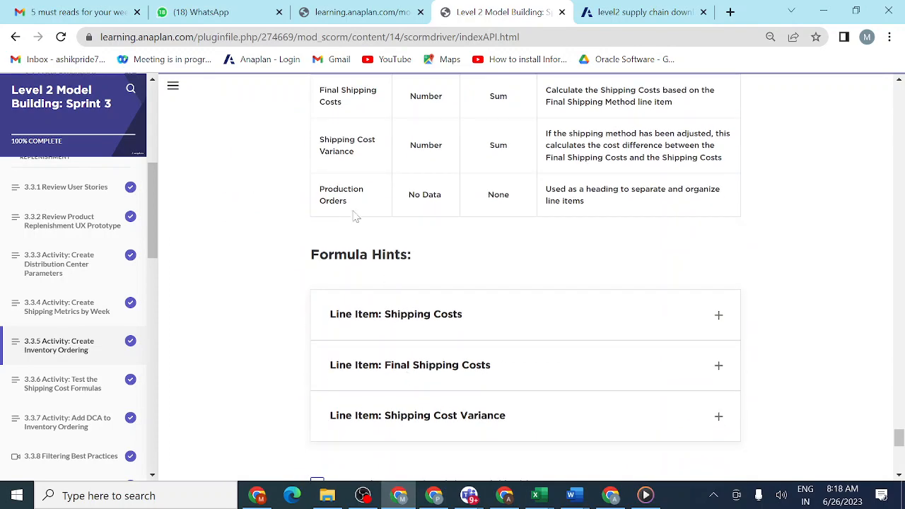
scroll(356, 249, "down", 10)
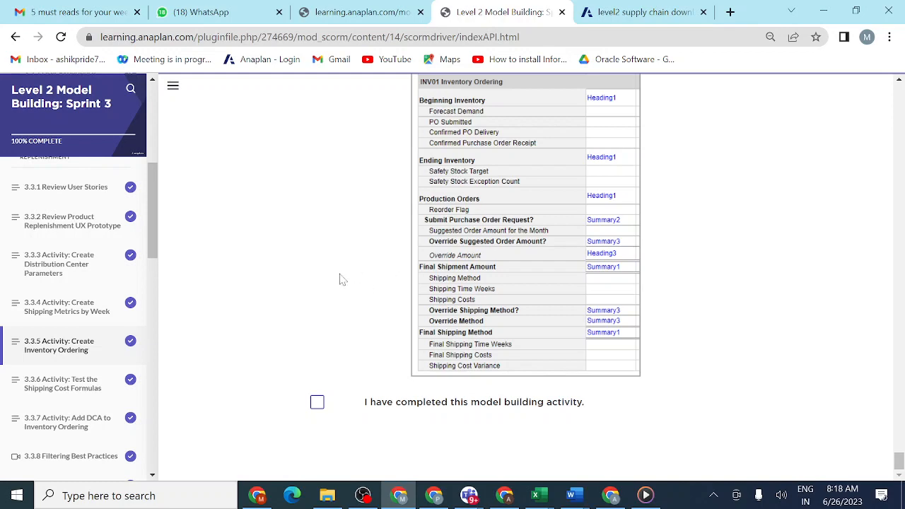
mouse_move(362, 495)
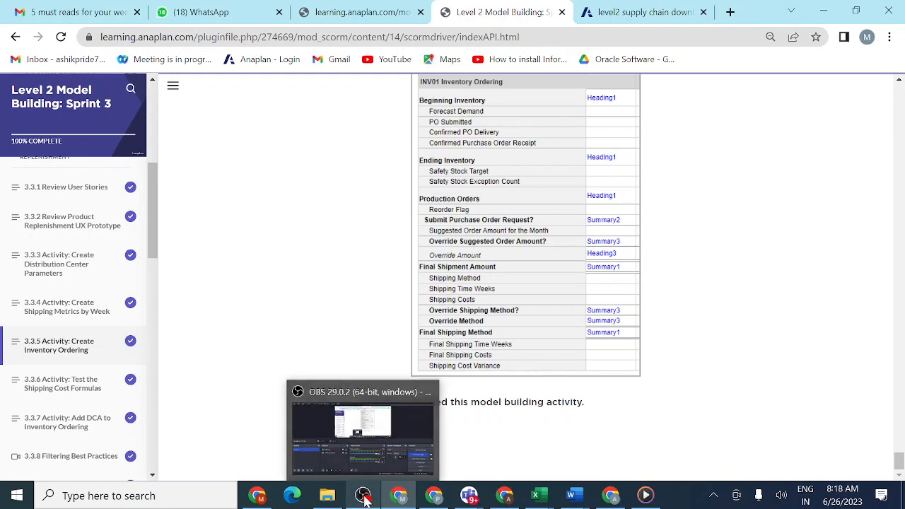
left_click(378, 452)
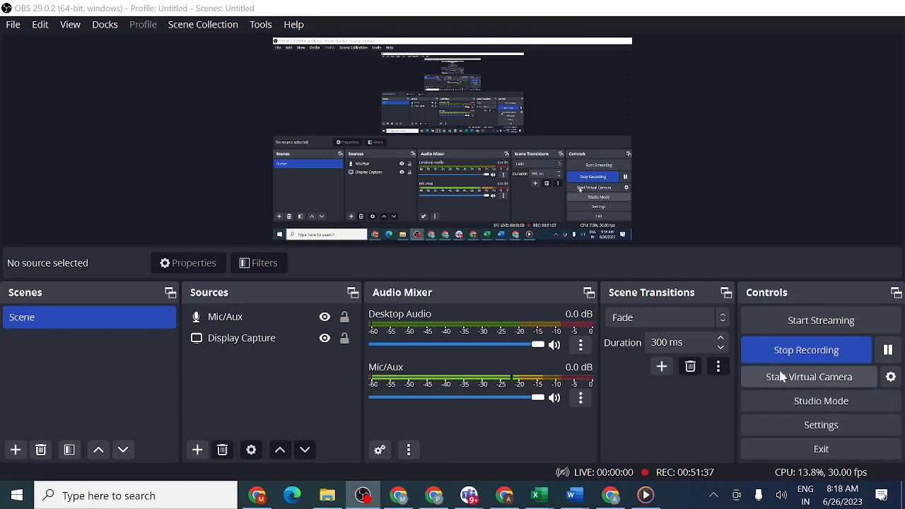
left_click(797, 357)
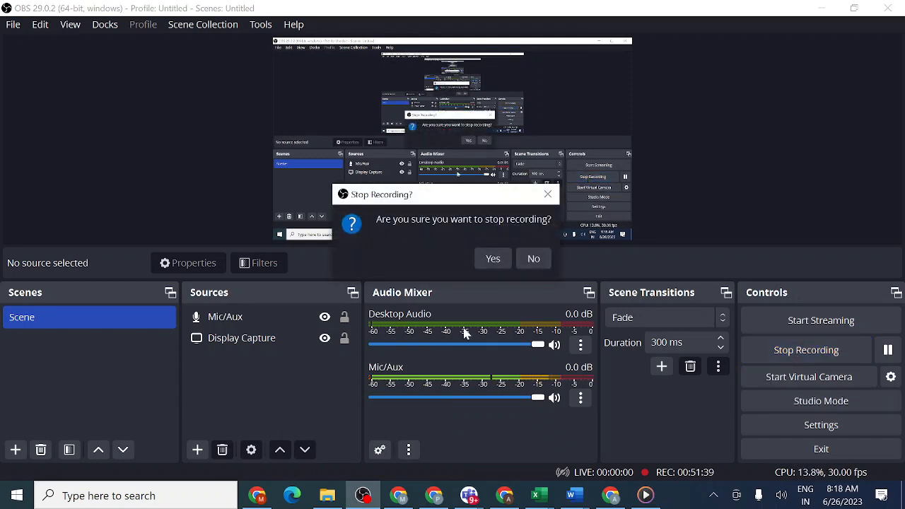